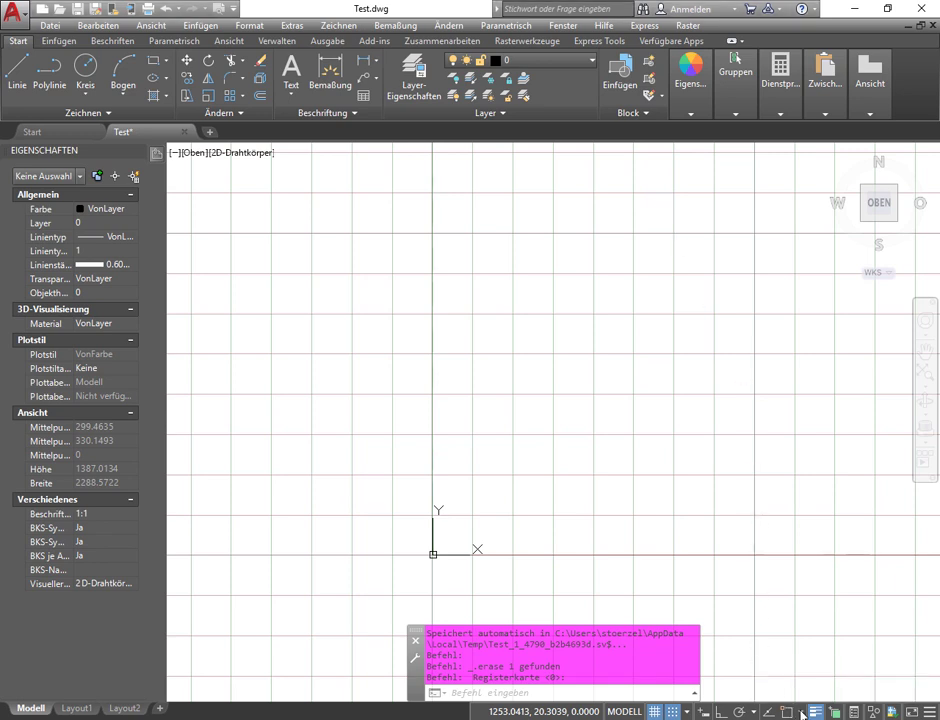
# Start the Rechteck command and hide the background grid with F7.
pyautogui.scroll(-1, 594, 370)
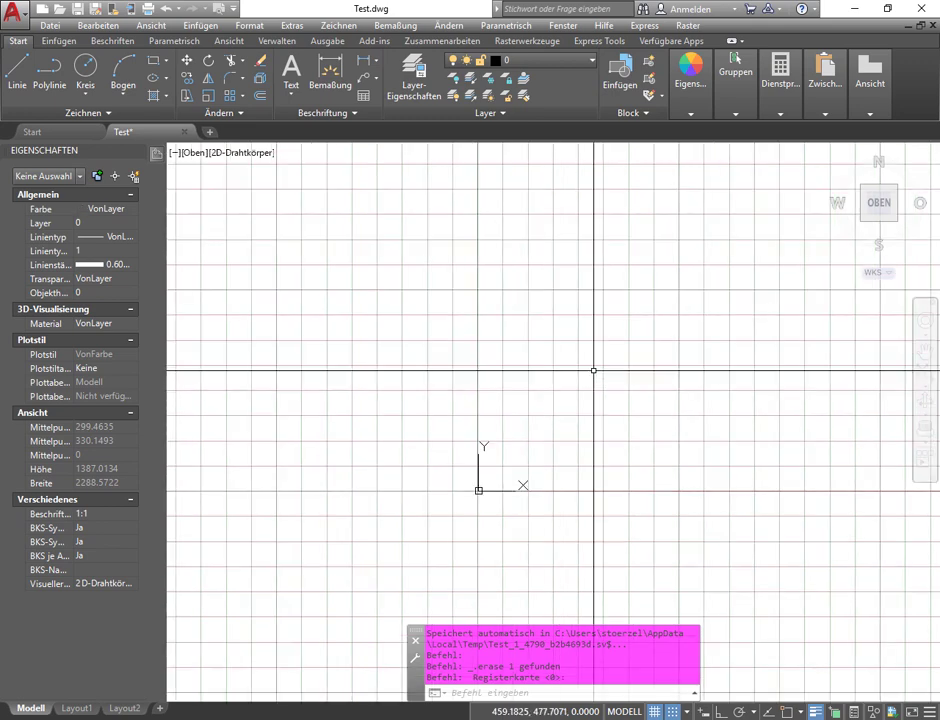
pyautogui.scroll(-3, 500, 380)
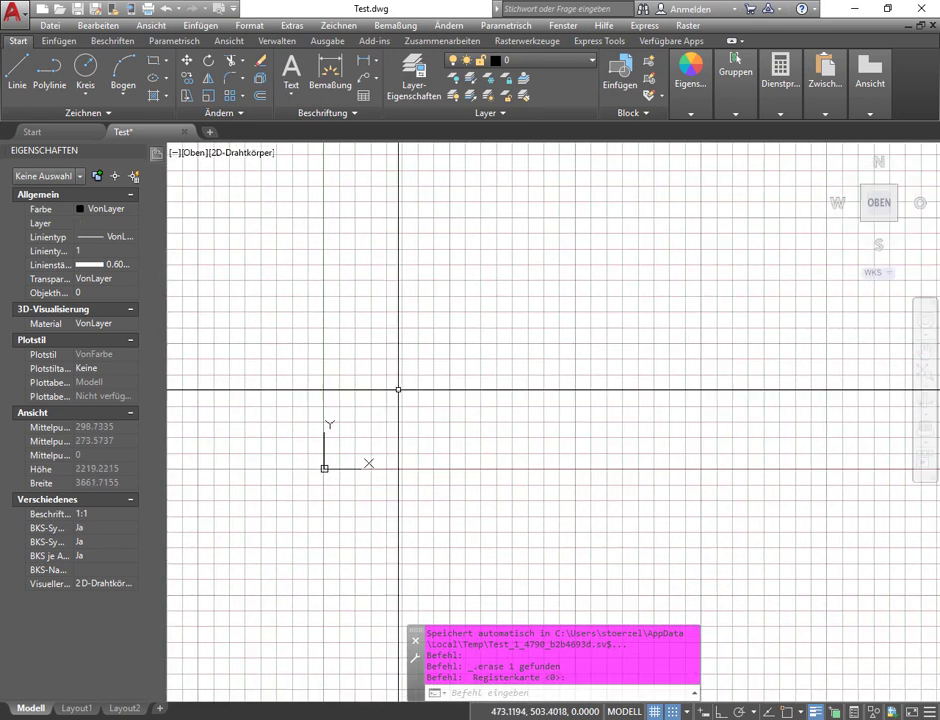
pyautogui.click(152, 62)
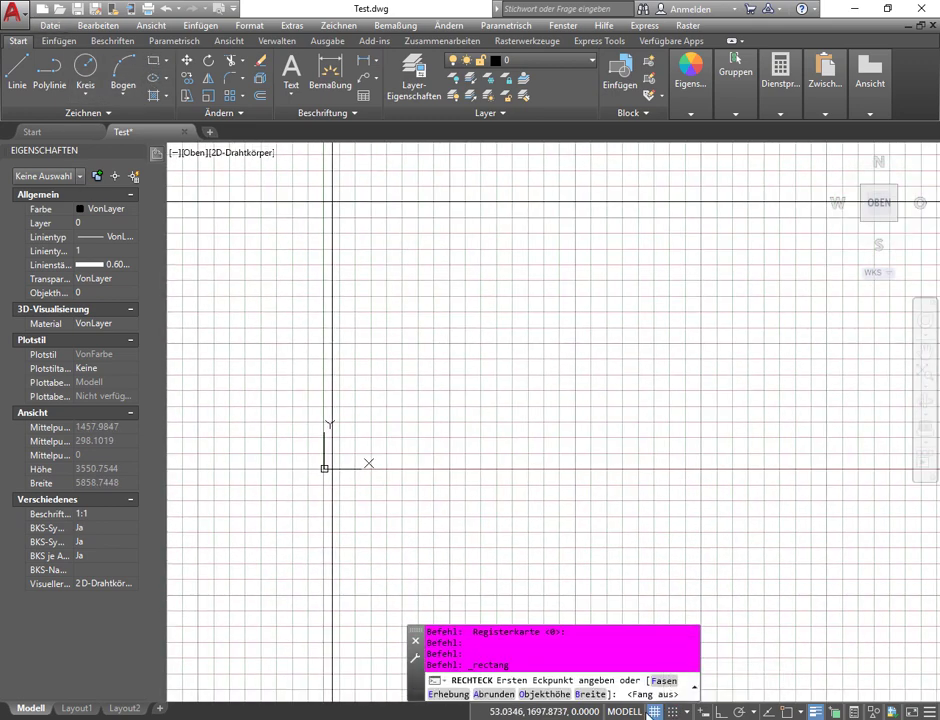
pyautogui.press('F7')
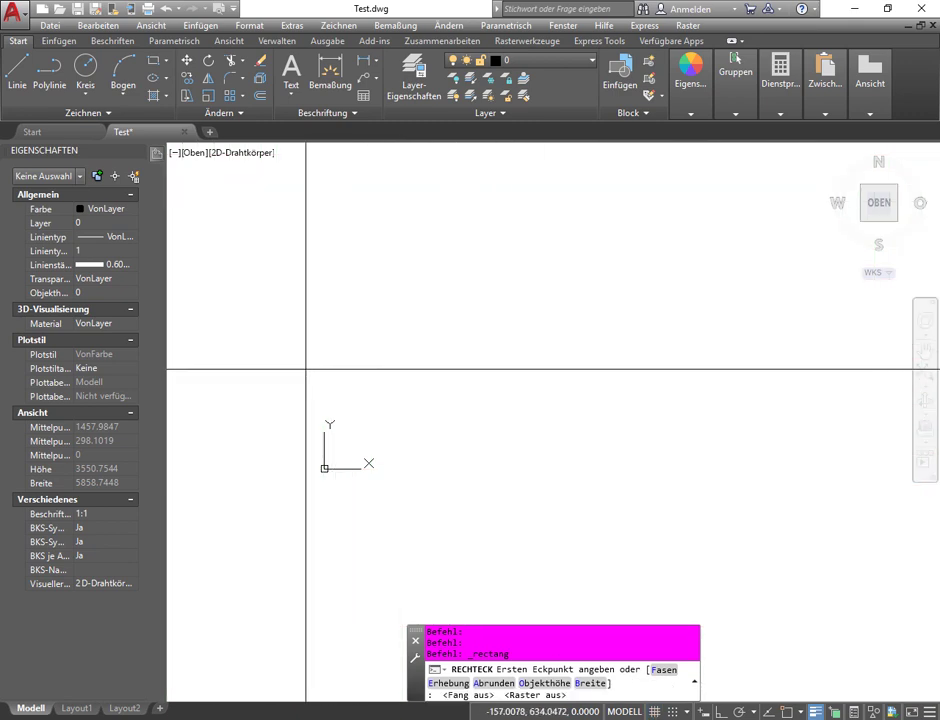
pyautogui.scroll(4, 374, 386)
# Draw the rectangle from two opposite corners just above and right of the UCS origin.
pyautogui.moveTo(308, 539); pyautogui.dragTo(371, 310, button='middle')
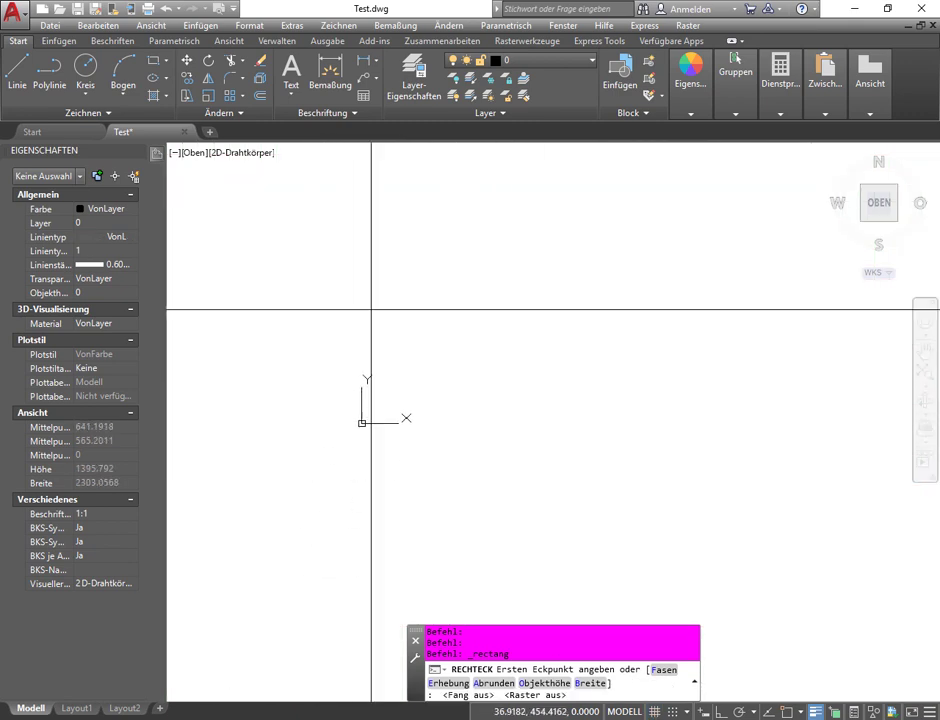
pyautogui.scroll(-2, 410, 400)
pyautogui.click(360, 294)
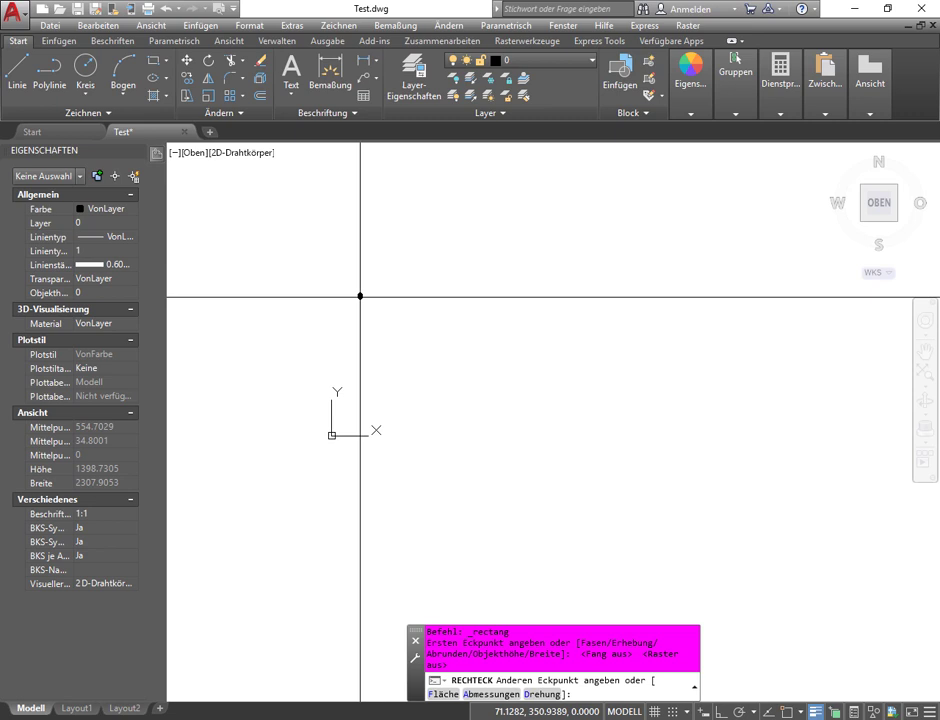
pyautogui.click(527, 397)
pyautogui.press('Escape')
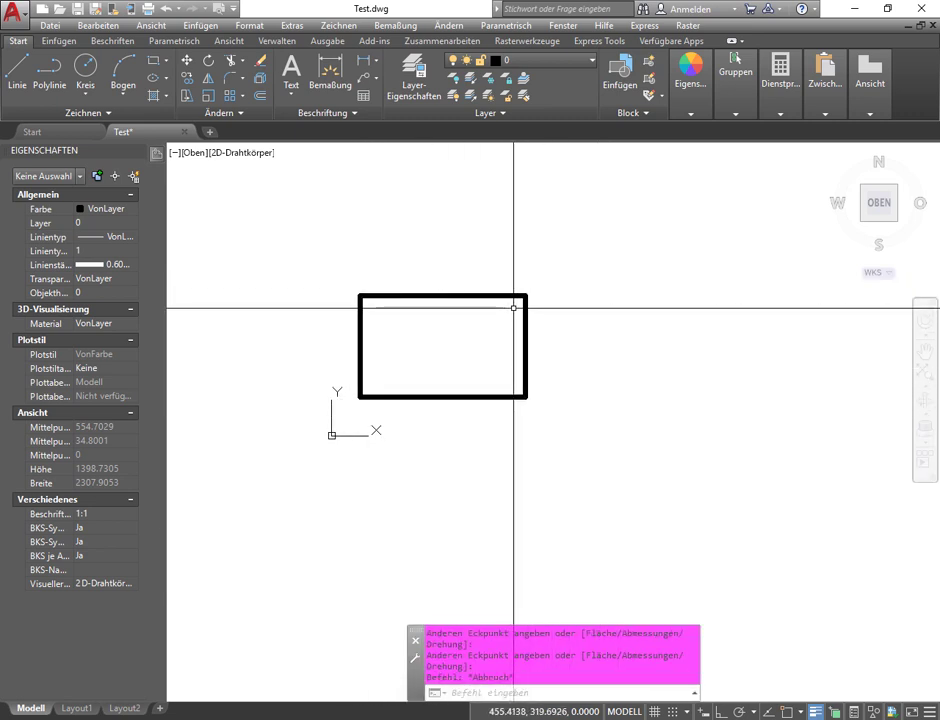
pyautogui.click(90, 72)
pyautogui.click(639, 338)
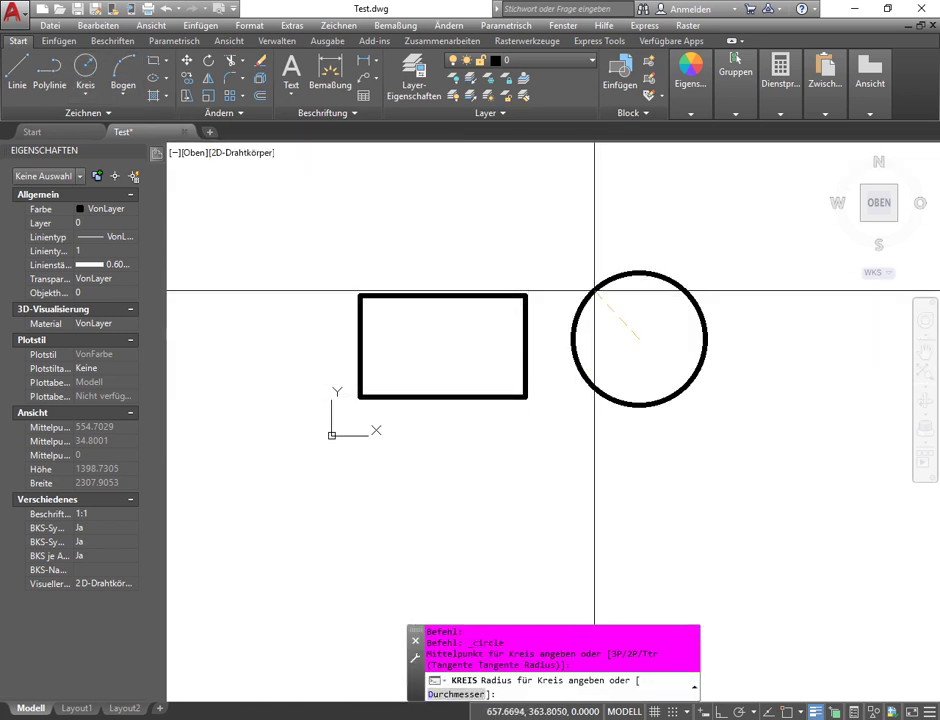
pyautogui.click(595, 291)
pyautogui.press('Escape')
pyautogui.click(645, 272)
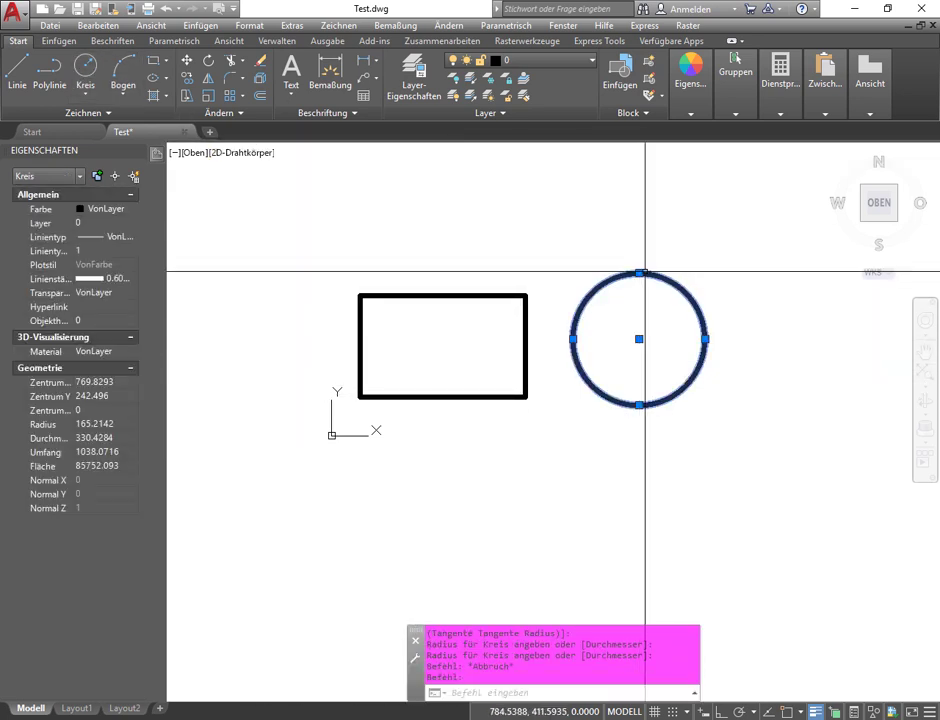
pyautogui.press('Delete')
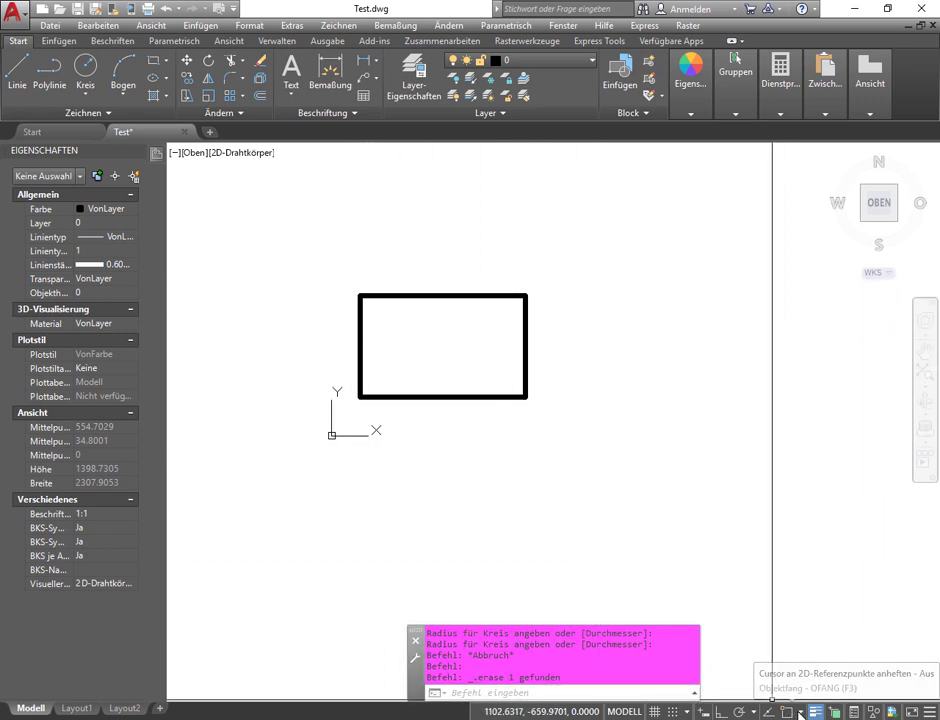
# In Objektfang-Einstellungen, leave only Endpunkt checked and confirm with OK.
pyautogui.click(800, 712)
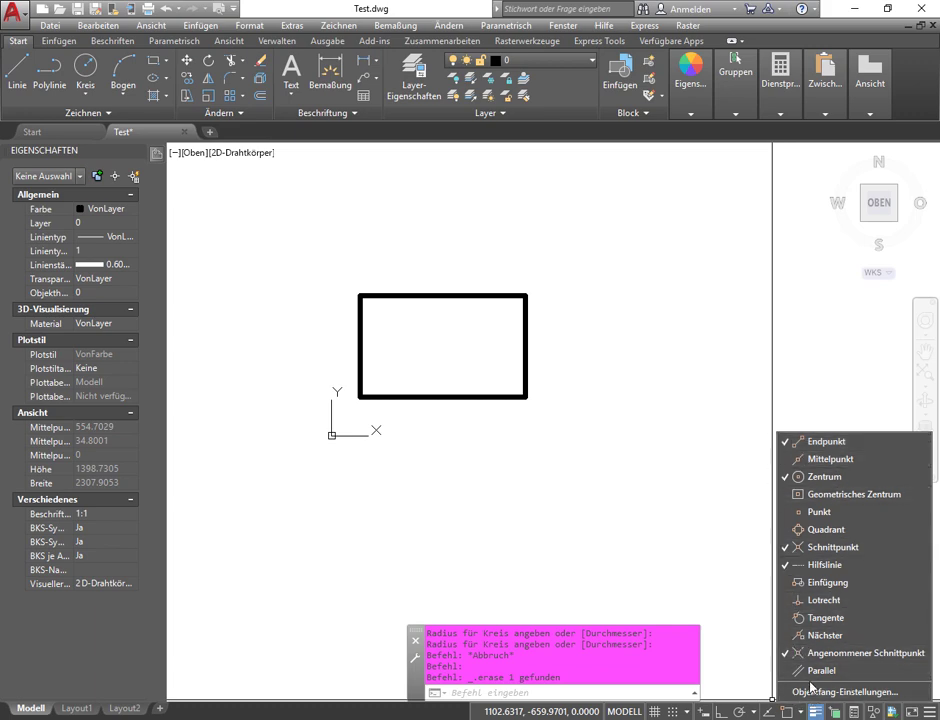
pyautogui.click(807, 693)
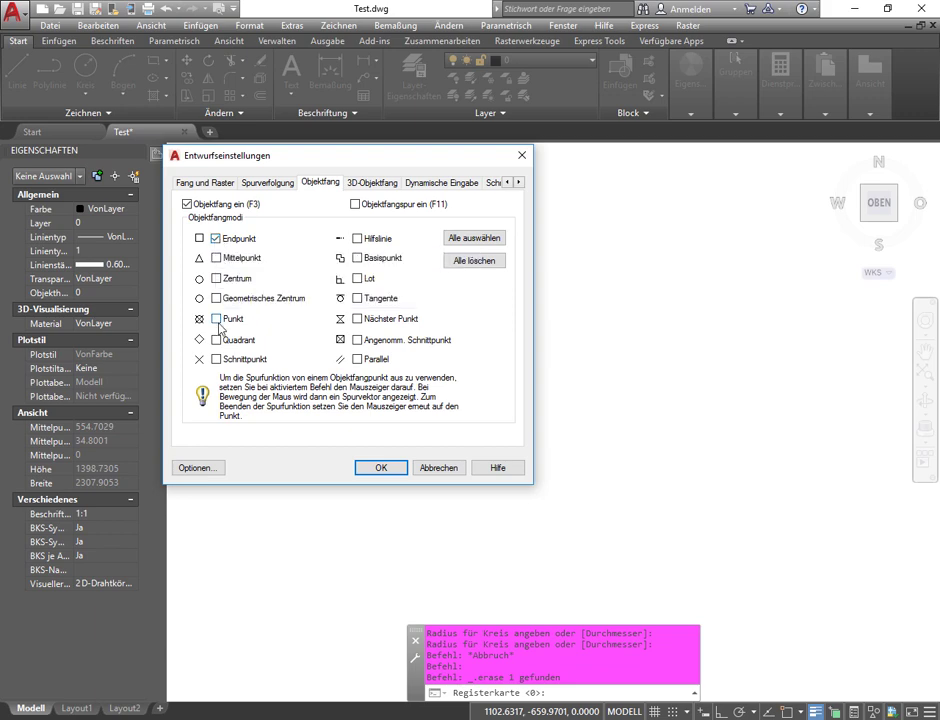
pyautogui.click(379, 468)
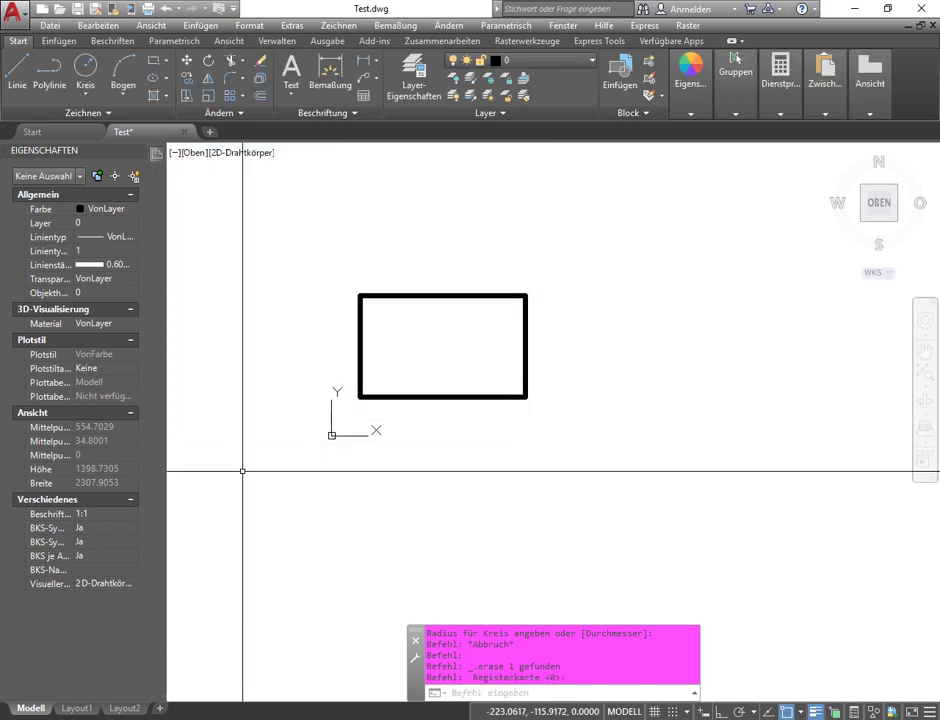
# Draw a small circle centred on the rectangle's top-right corner.
pyautogui.click(92, 72)
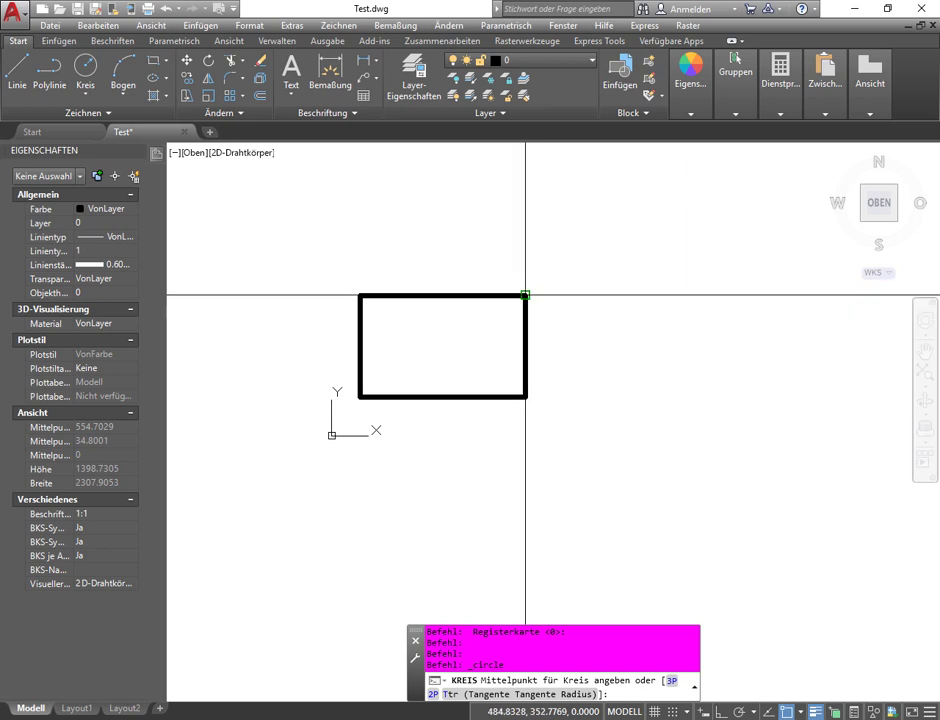
pyautogui.click(525, 295)
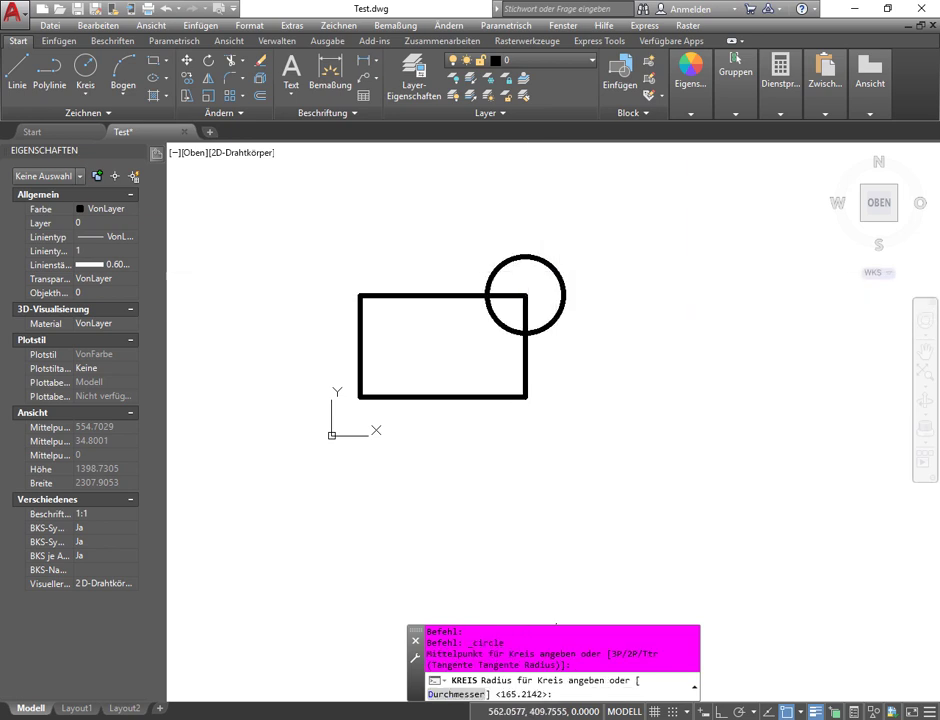
pyautogui.click(555, 272)
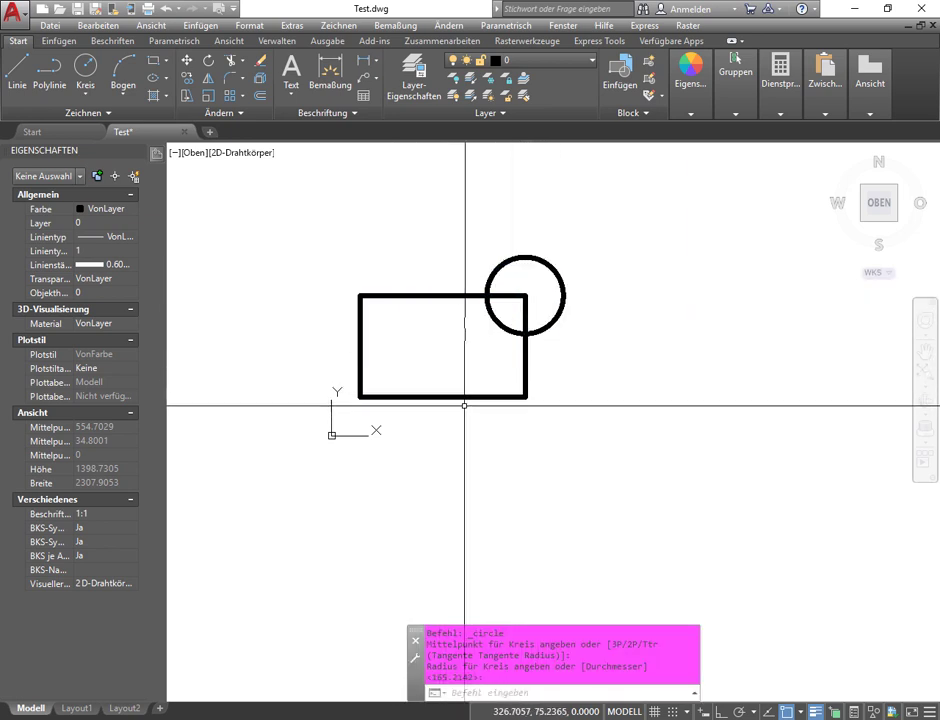
# Enable Mittelpunkt snap and draw a large circle centred on the bottom-edge midpoint, reaching the bottom-left corner.
pyautogui.click(799, 712)
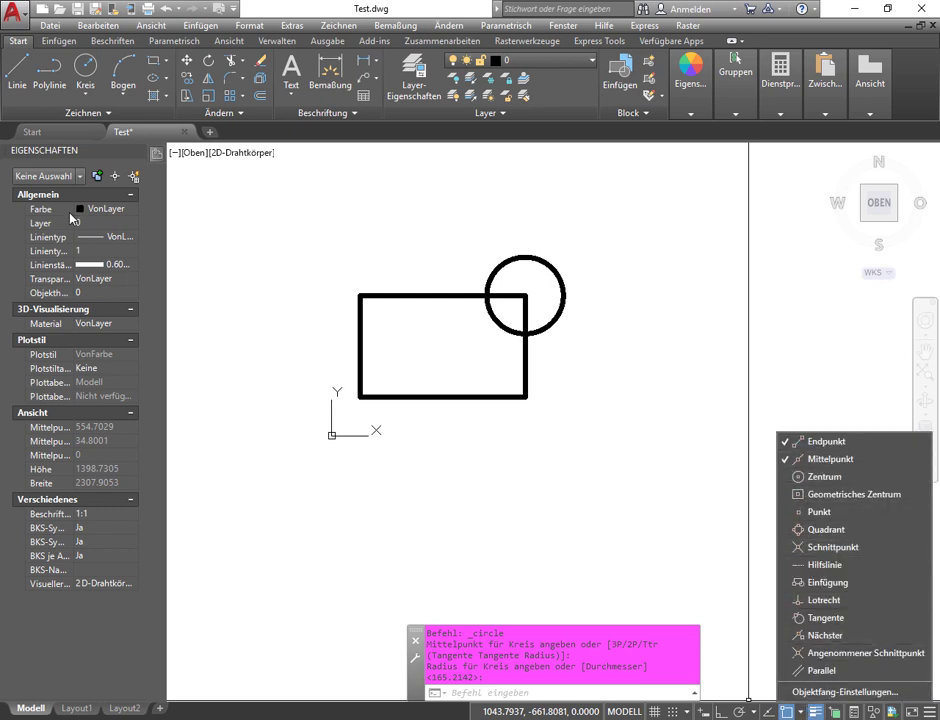
pyautogui.click(86, 71)
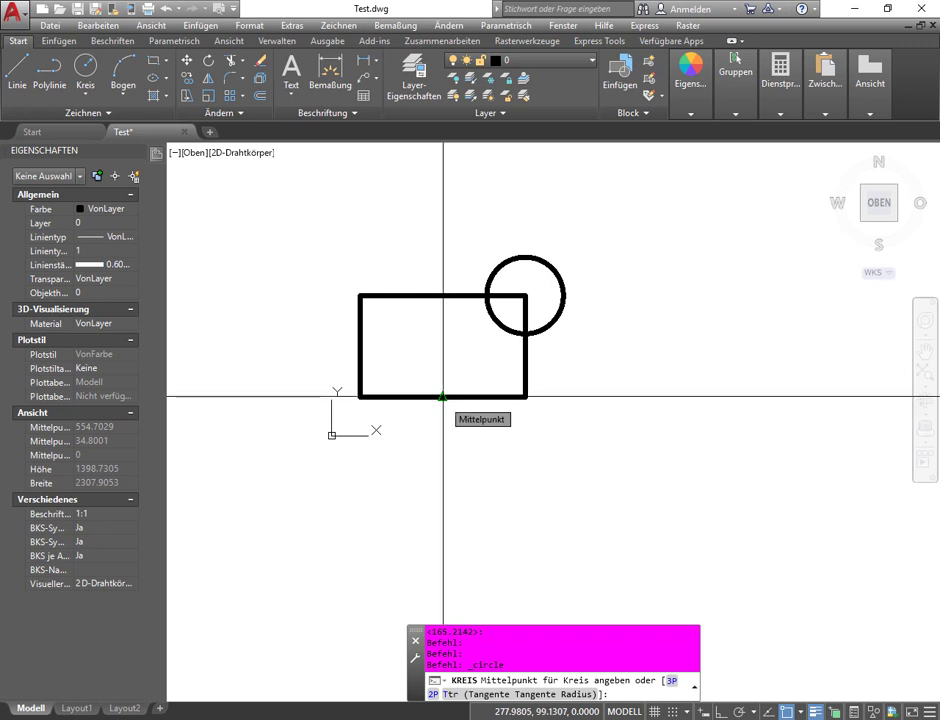
pyautogui.click(443, 396)
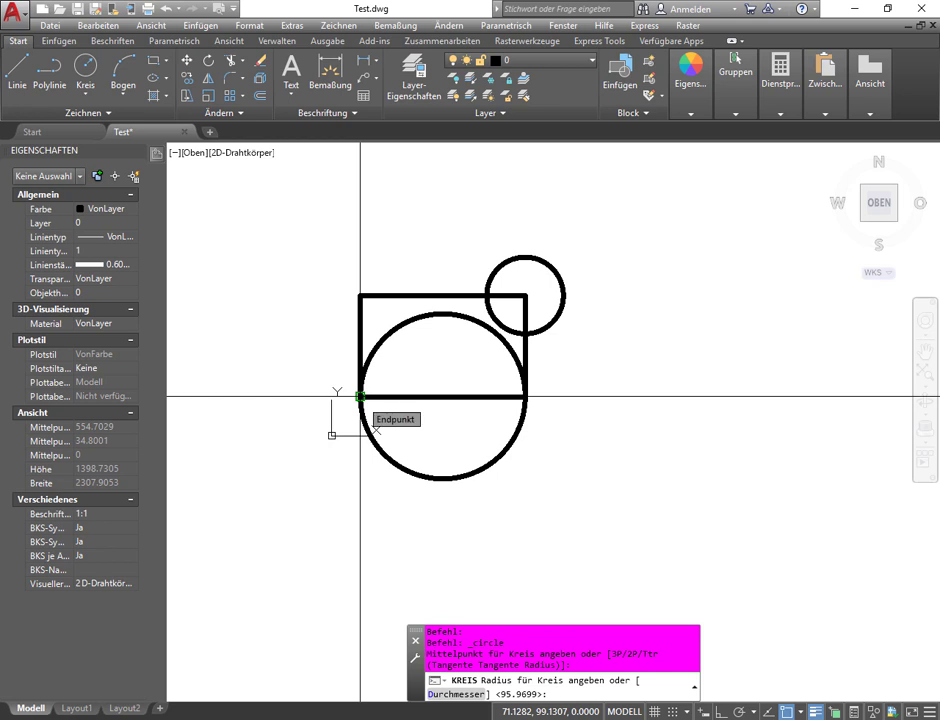
pyautogui.click(360, 396)
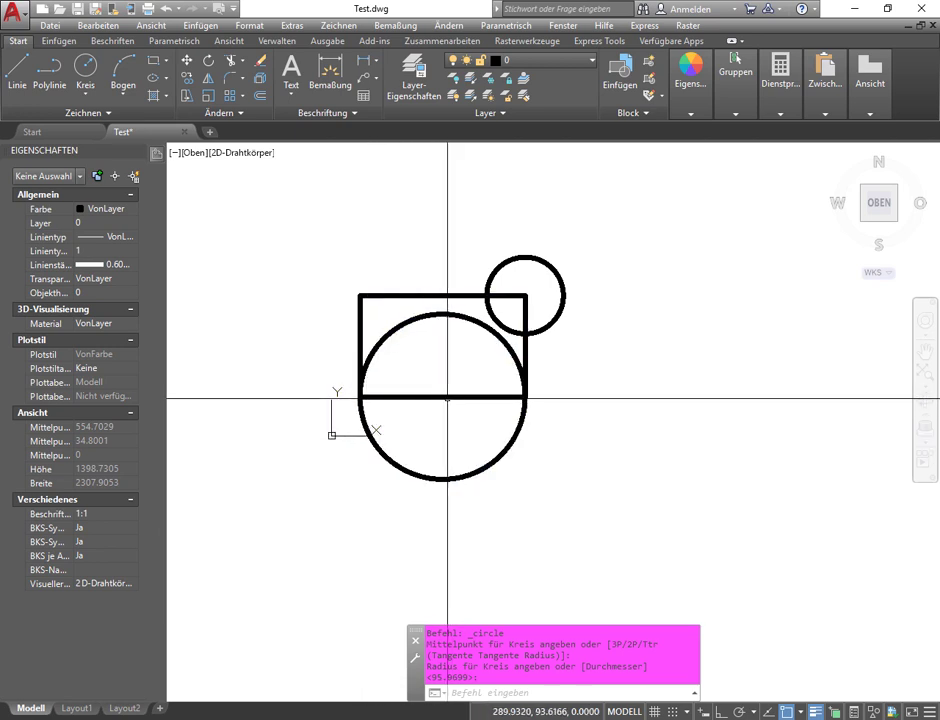
pyautogui.moveTo(500, 533); pyautogui.dragTo(580, 531, button='middle')
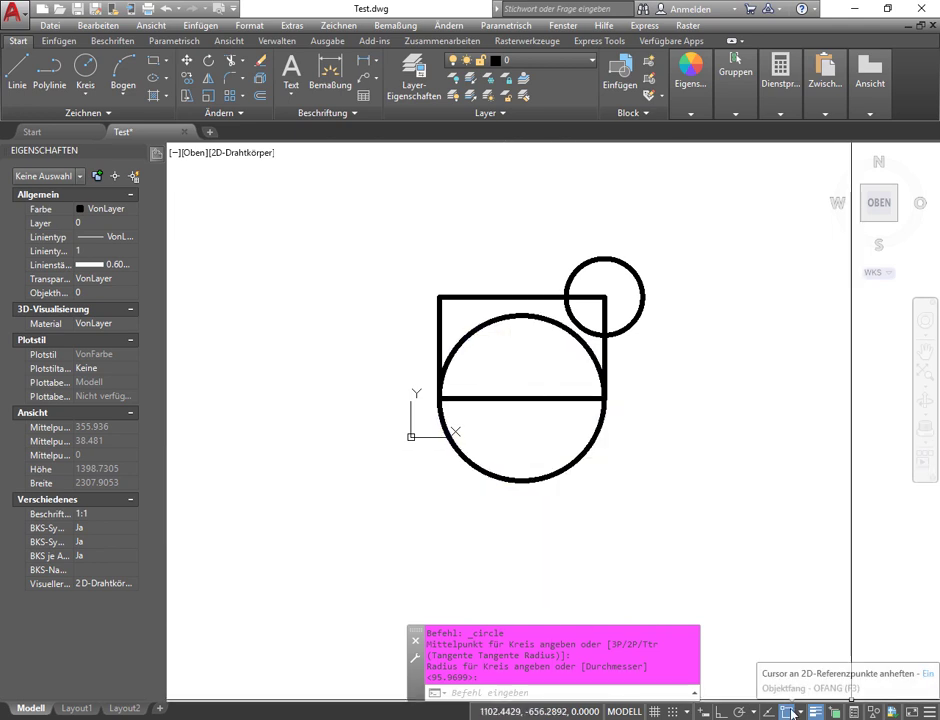
# Tick Zentrum and Quadrant and untick Mittelpunkt in the object snap list.
pyautogui.click(86, 68)
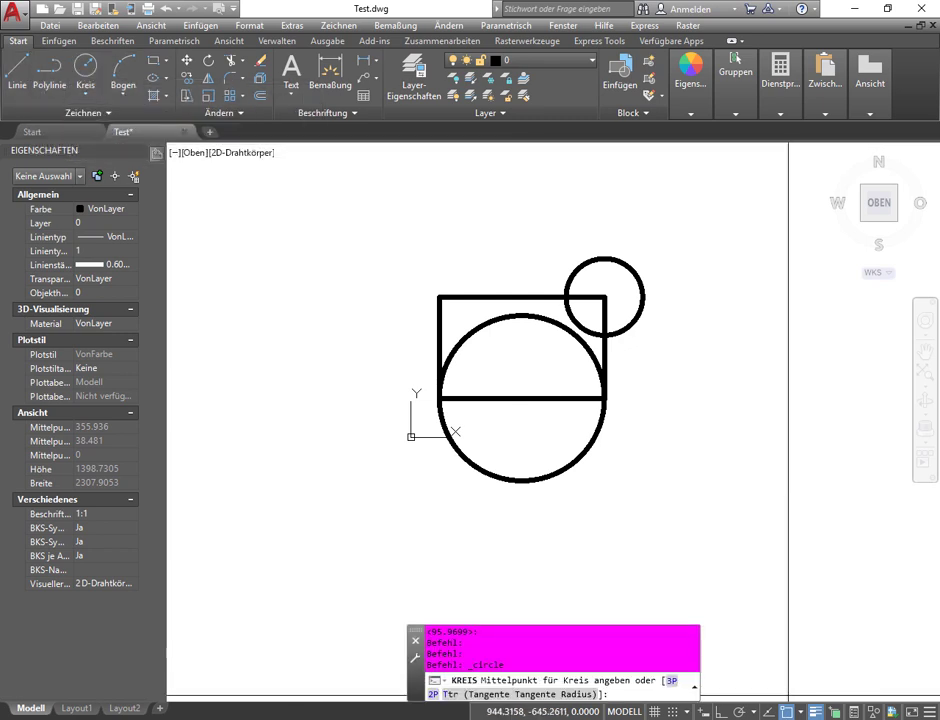
pyautogui.click(801, 712)
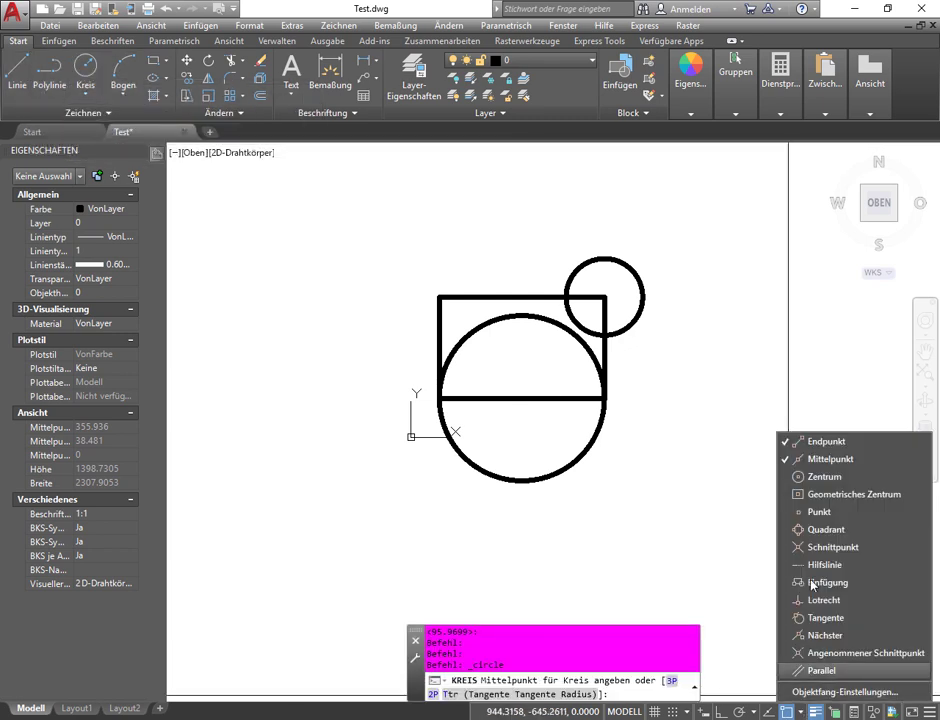
pyautogui.click(789, 477)
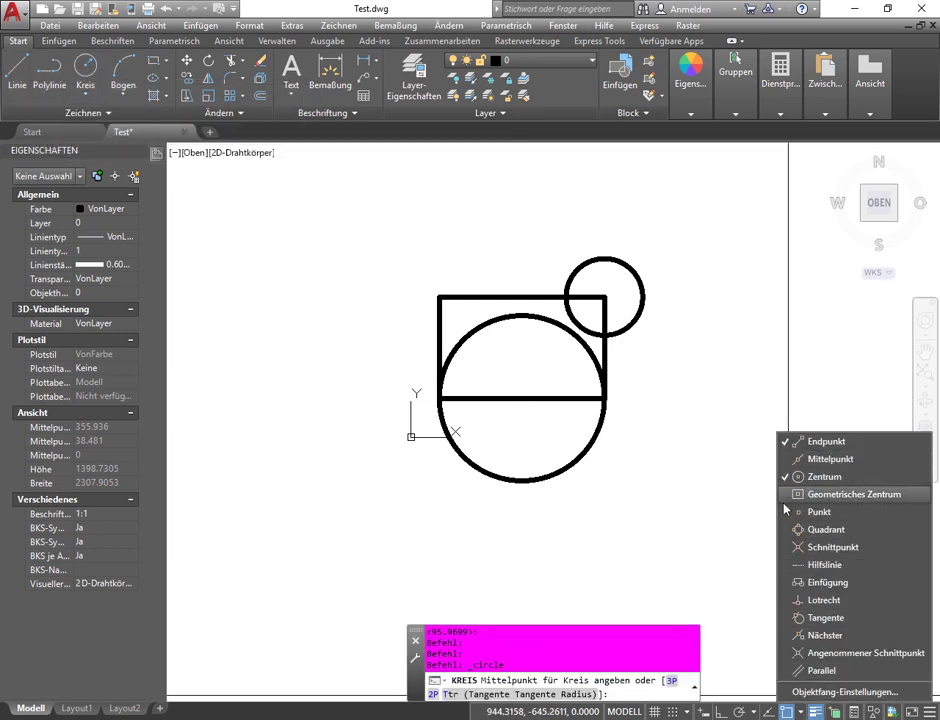
pyautogui.click(784, 532)
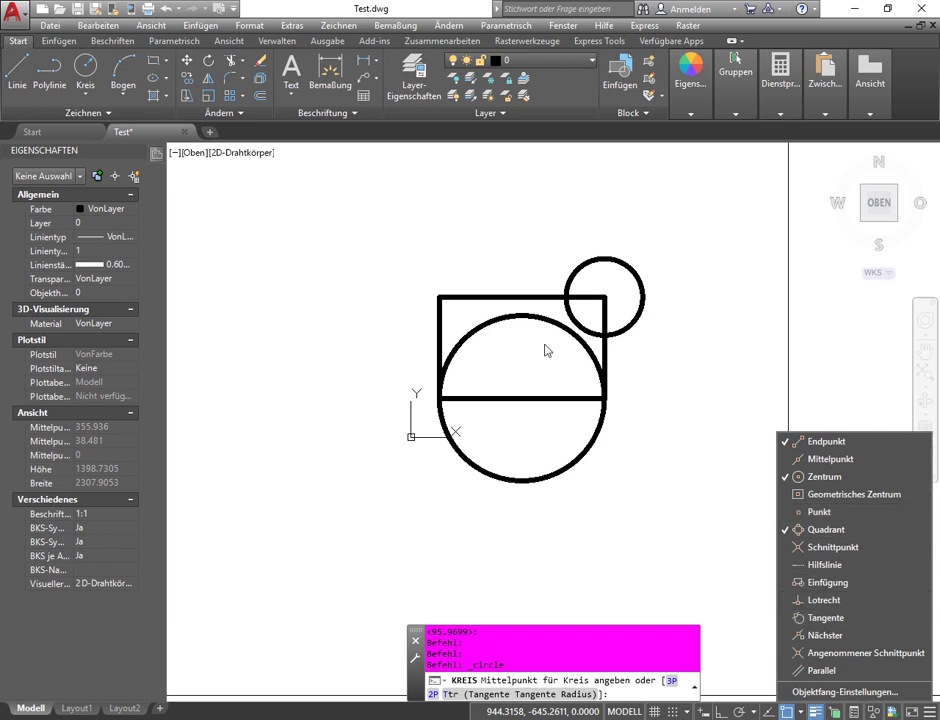
pyautogui.click(612, 316)
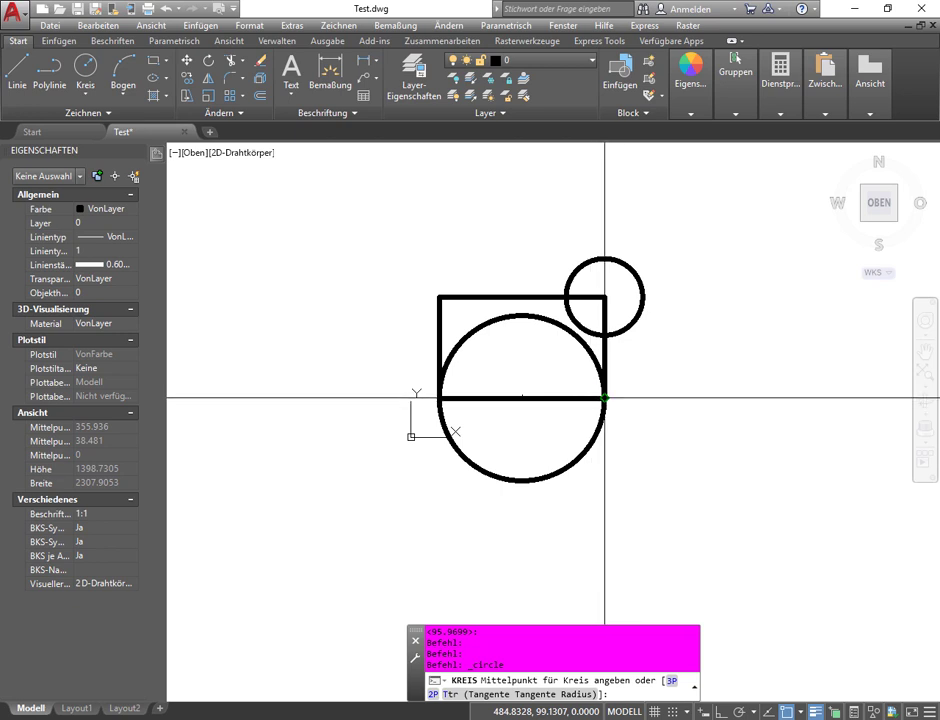
# Draw a small circle centred on the large circle's top quadrant.
pyautogui.click(522, 314)
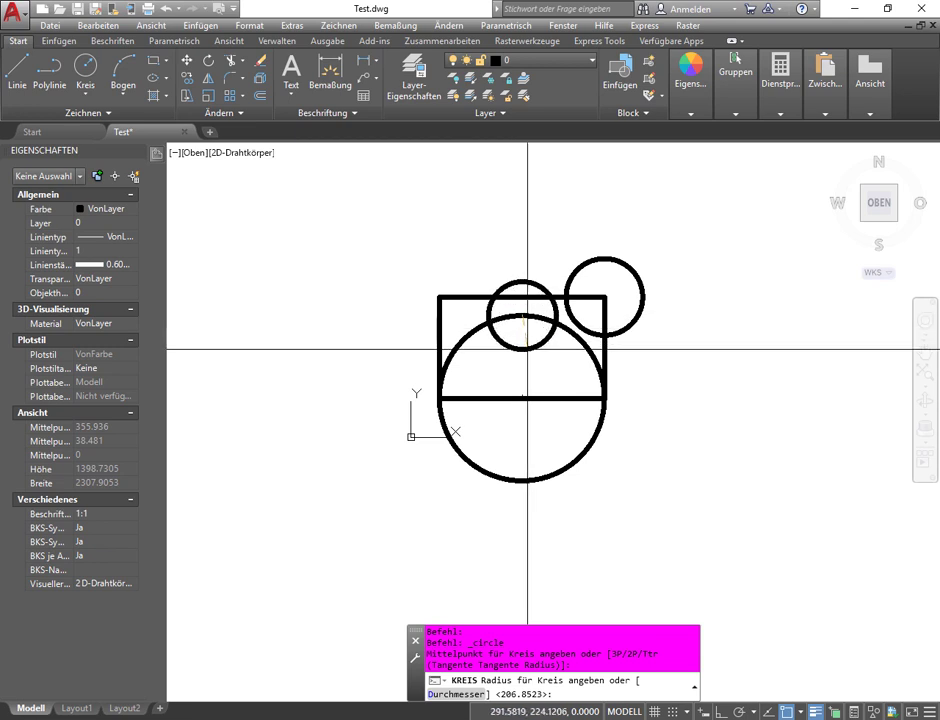
pyautogui.click(527, 350)
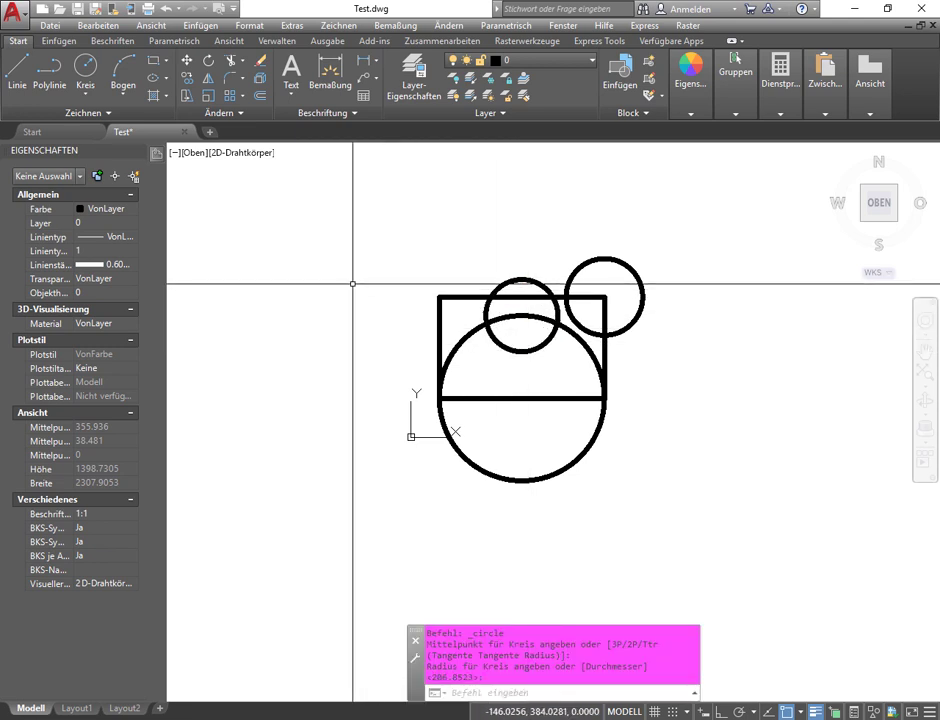
pyautogui.press('Escape')
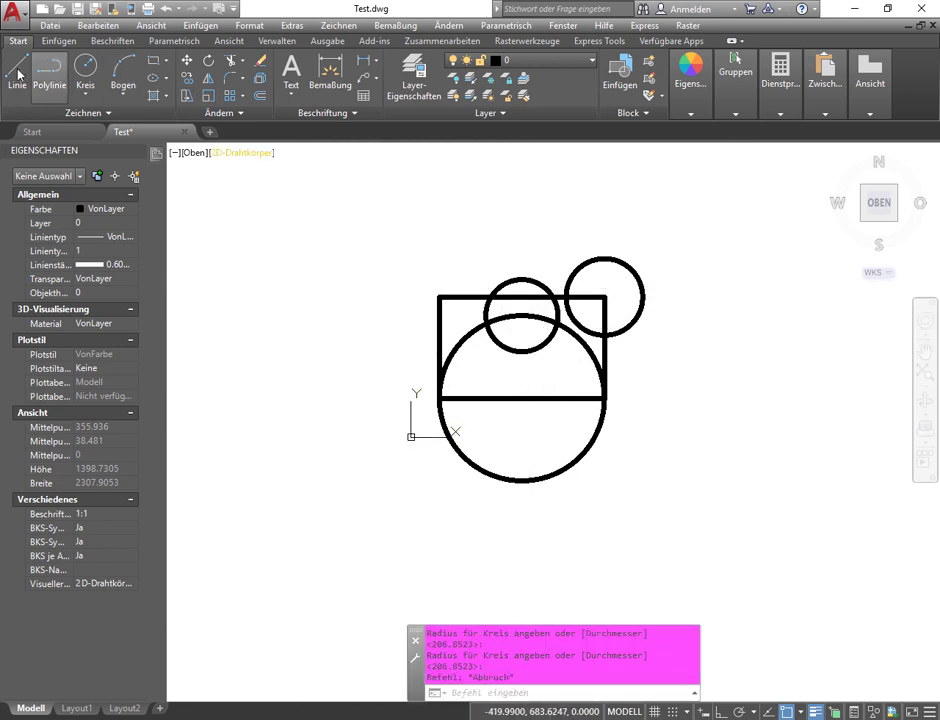
# Enable Tangente snap and draw a line from lower right ending tangent to the small top-right circle.
pyautogui.click(15, 75)
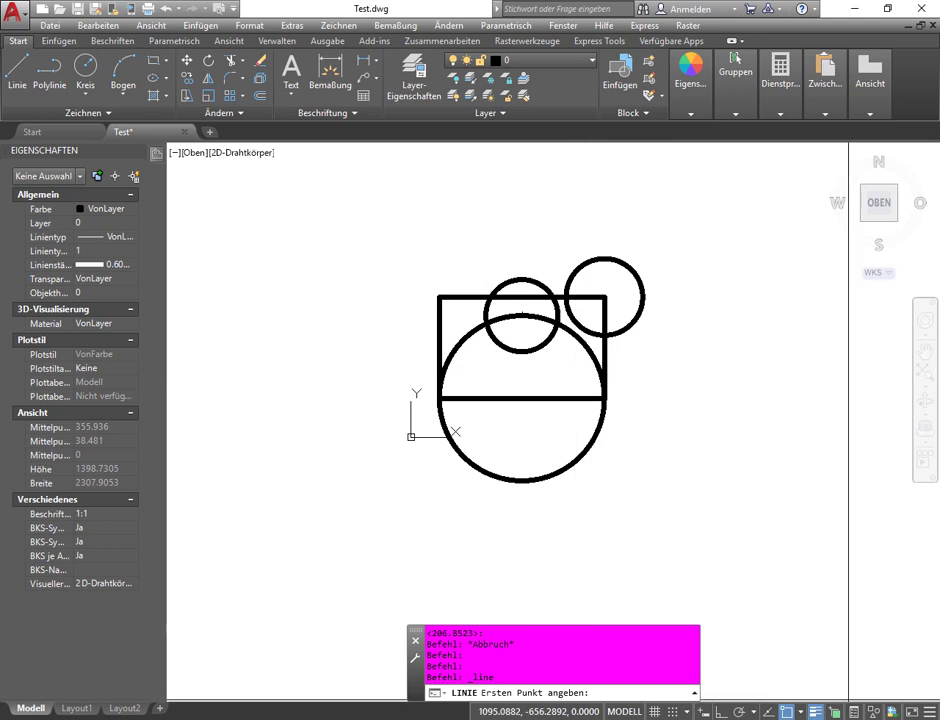
pyautogui.click(802, 713)
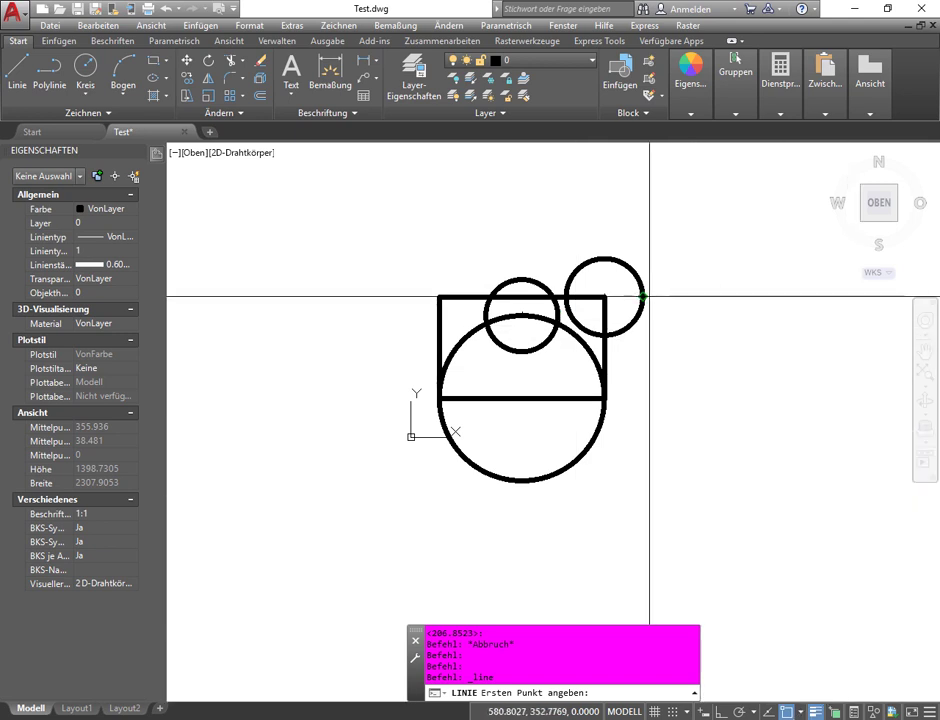
pyautogui.click(690, 546)
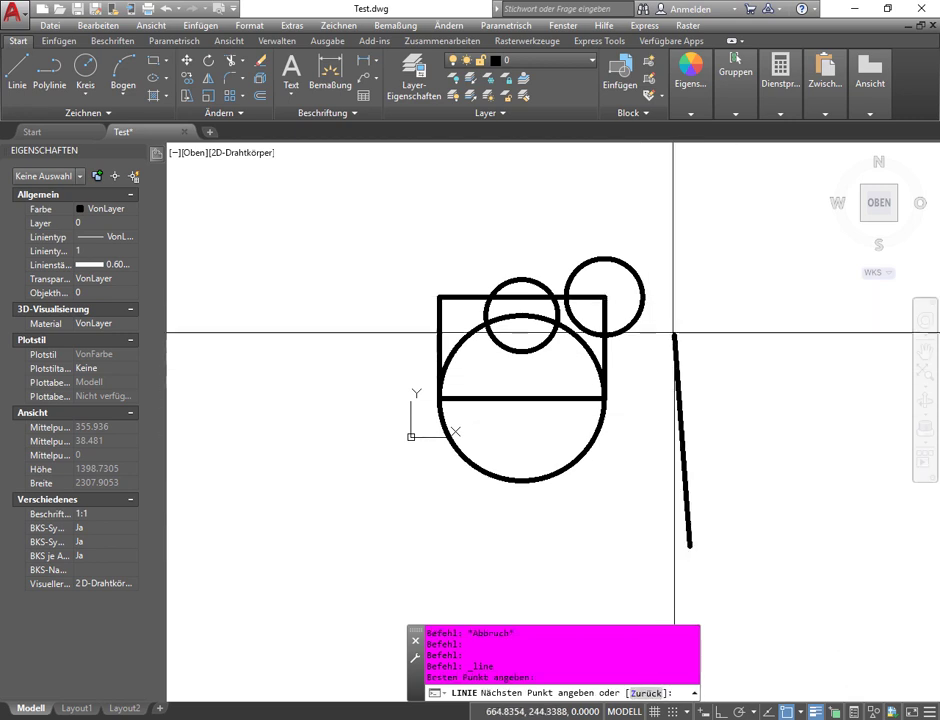
pyautogui.scroll(8, 655, 287)
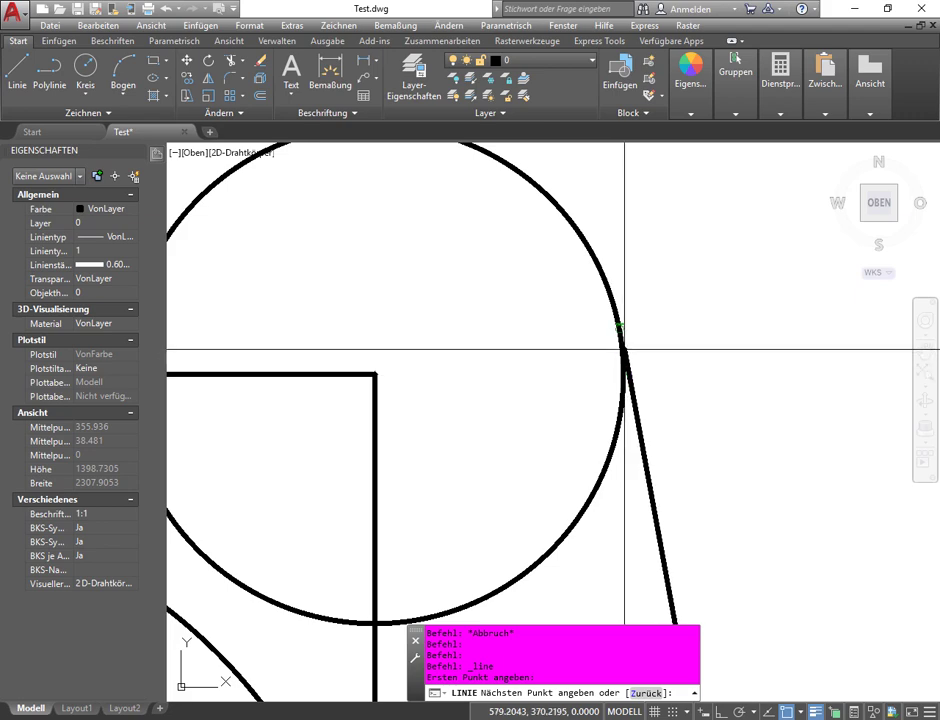
pyautogui.click(620, 327)
pyautogui.scroll(-2, 620, 327)
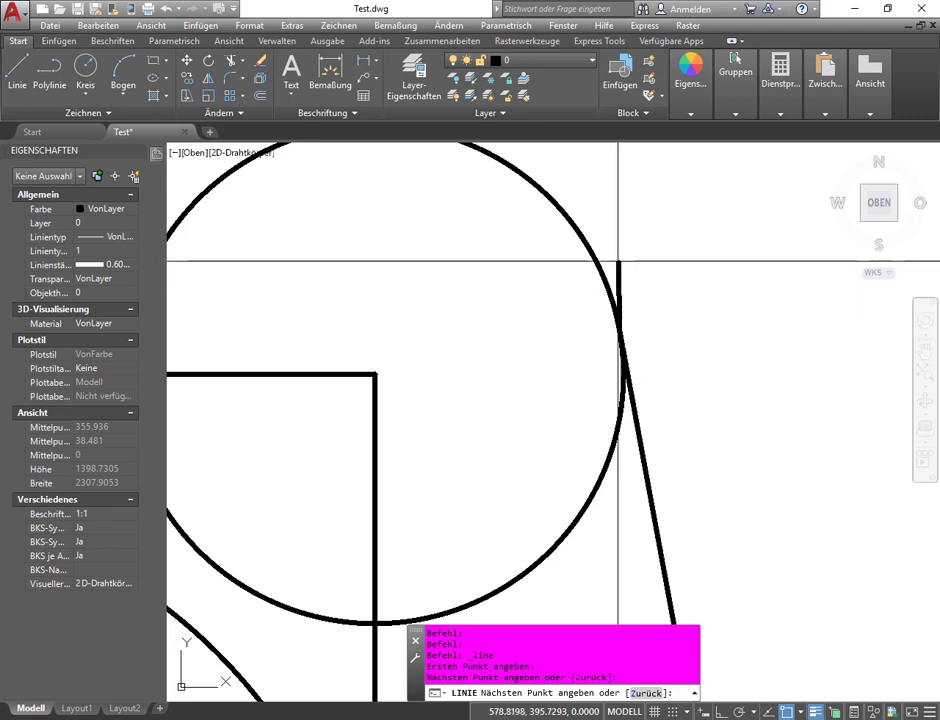
pyautogui.scroll(-4, 604, 250)
pyautogui.press('Escape')
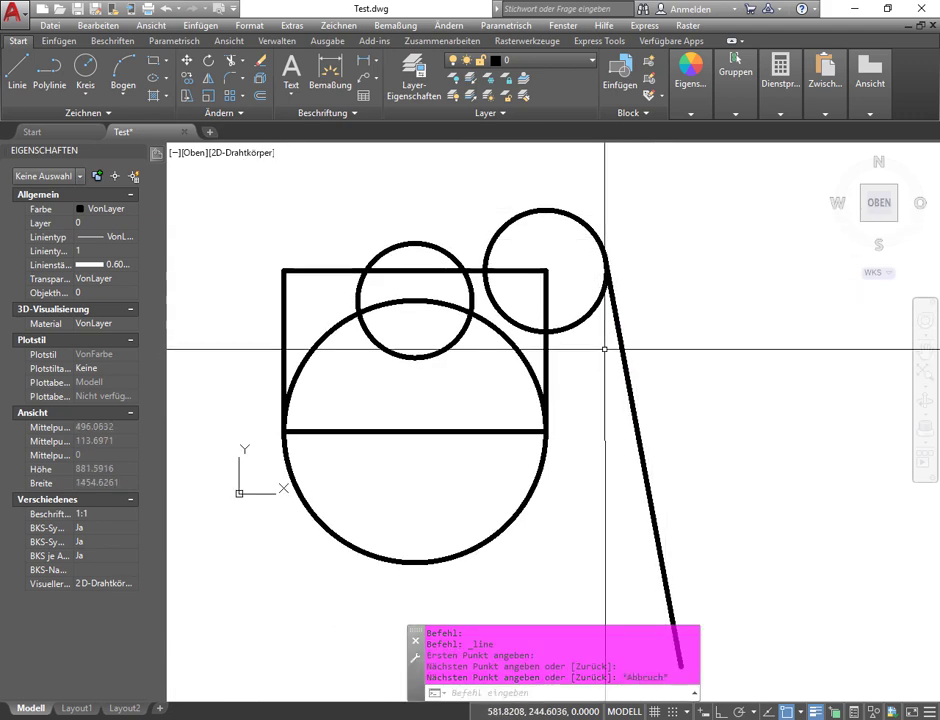
pyautogui.scroll(-4, 664, 415)
pyautogui.scroll(2, 664, 415)
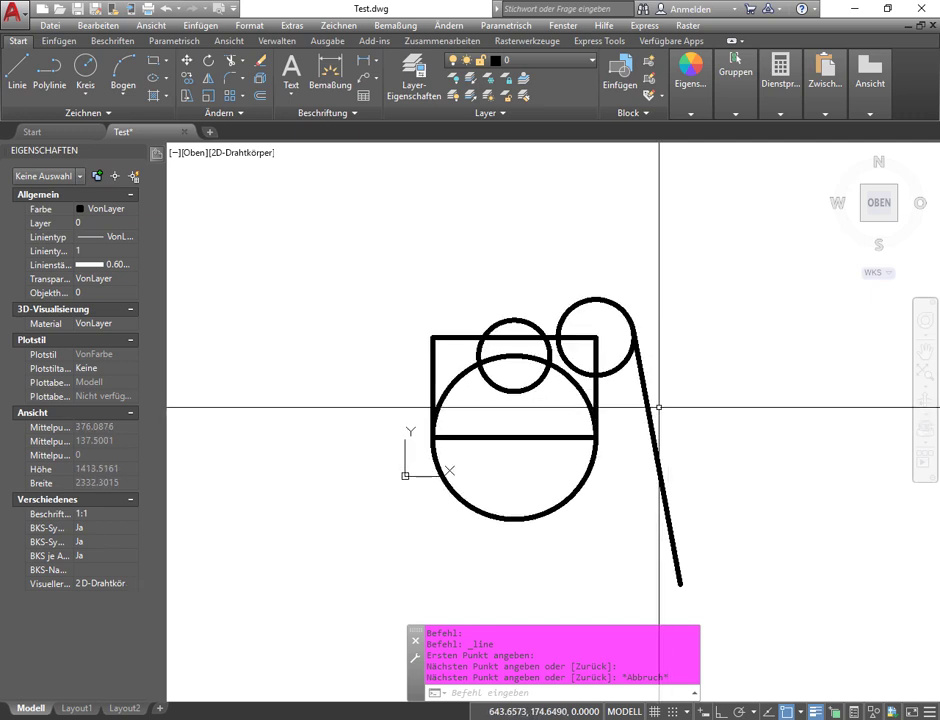
pyautogui.scroll(2, 664, 415)
pyautogui.click(804, 712)
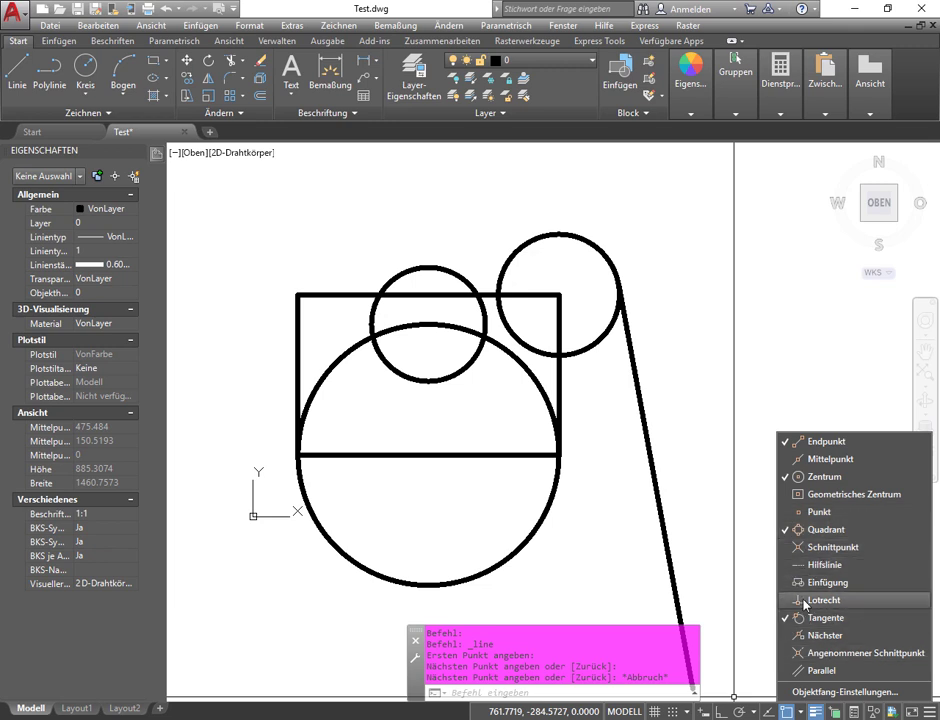
# Begin a line from the right side and check the snap list, then abandon that attempt.
pyautogui.press('Escape')
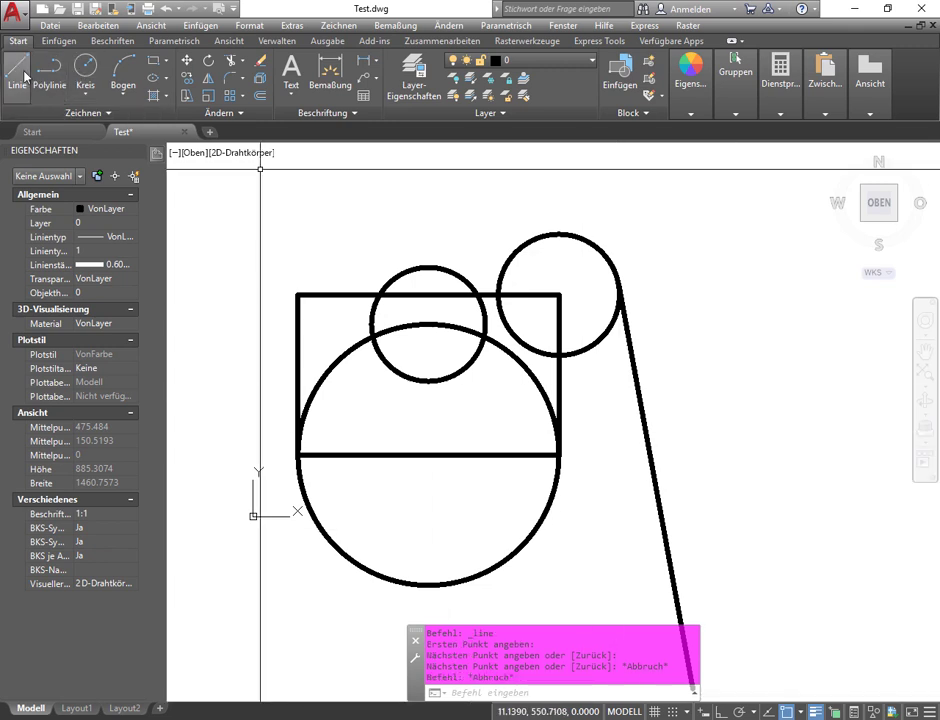
pyautogui.click(17, 68)
pyautogui.click(825, 434)
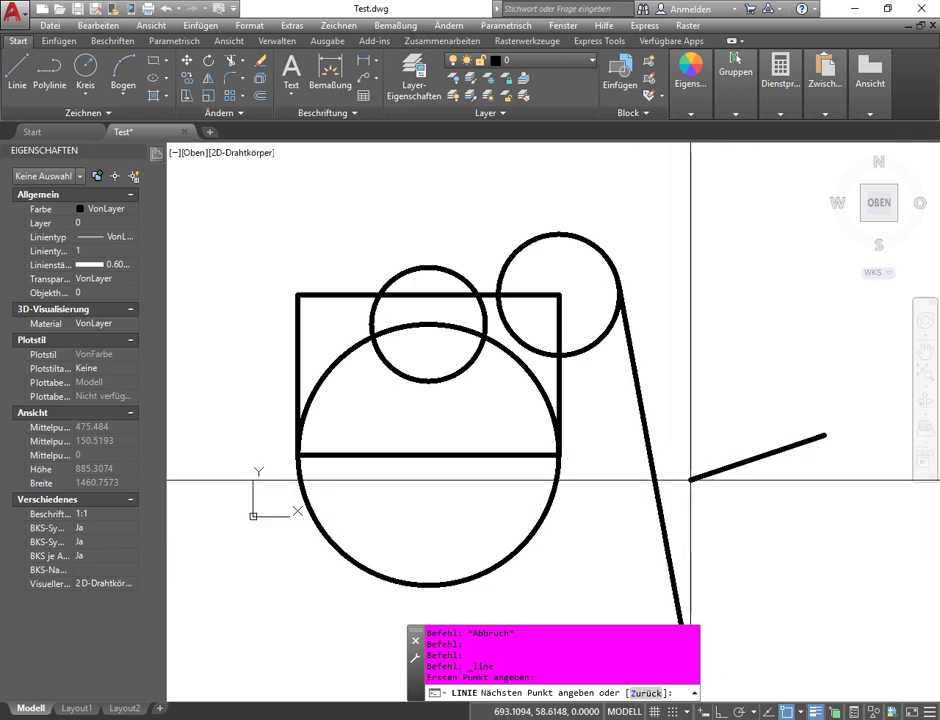
pyautogui.click(797, 712)
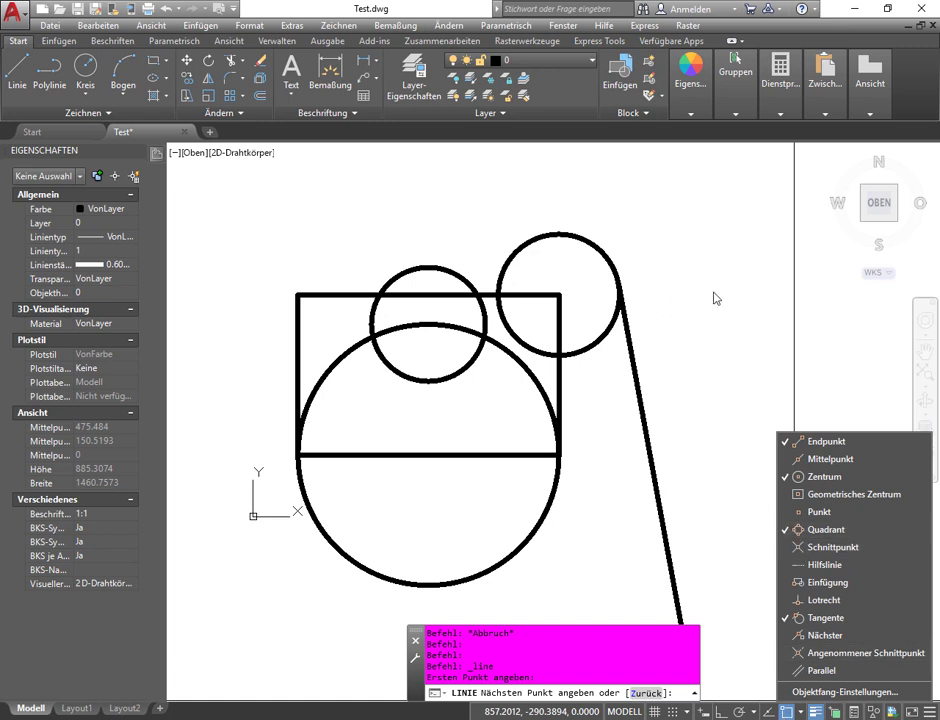
pyautogui.press('Escape')
pyautogui.click(730, 379)
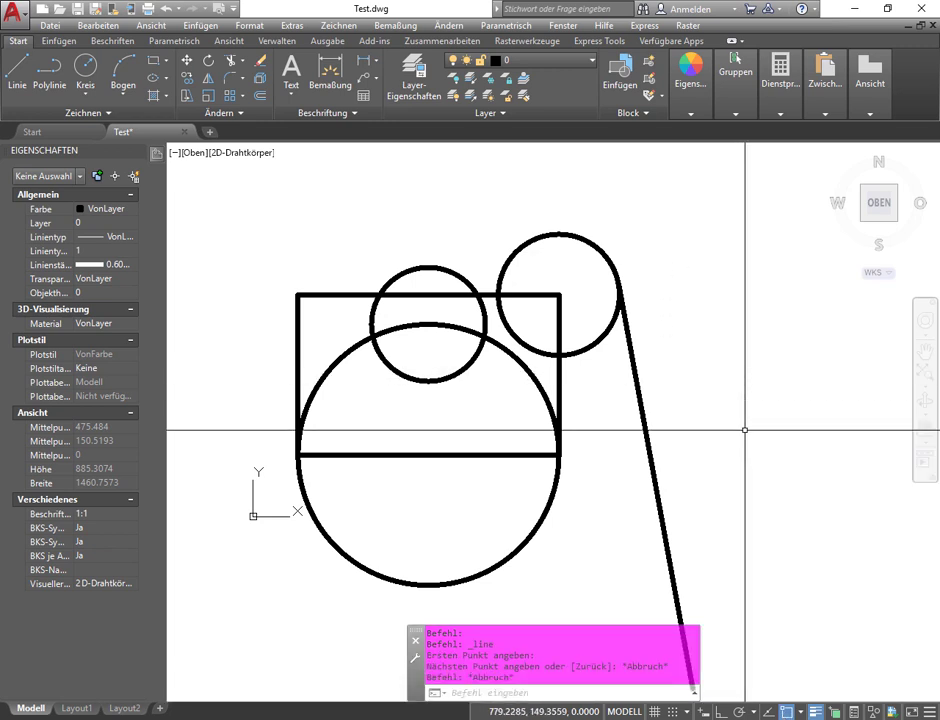
# Draw a line from the right ending perpendicular (Lot) on the slanted tangent line.
pyautogui.click(18, 70)
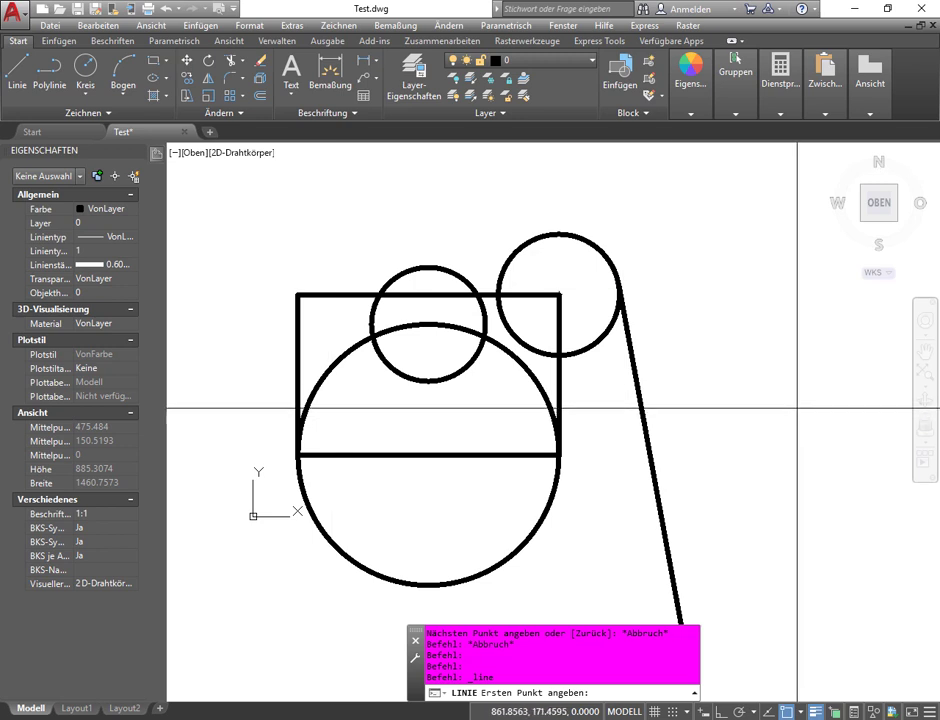
pyautogui.click(666, 374)
pyautogui.keyDown('shift'); pyautogui.rightClick(666, 374); pyautogui.keyUp('shift')
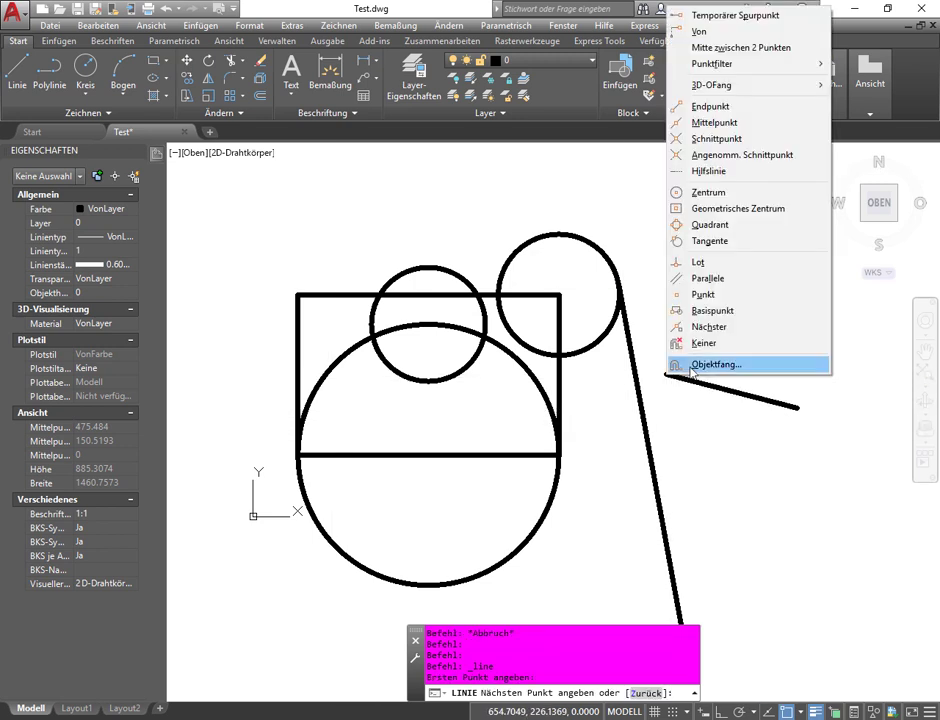
pyautogui.click(688, 263)
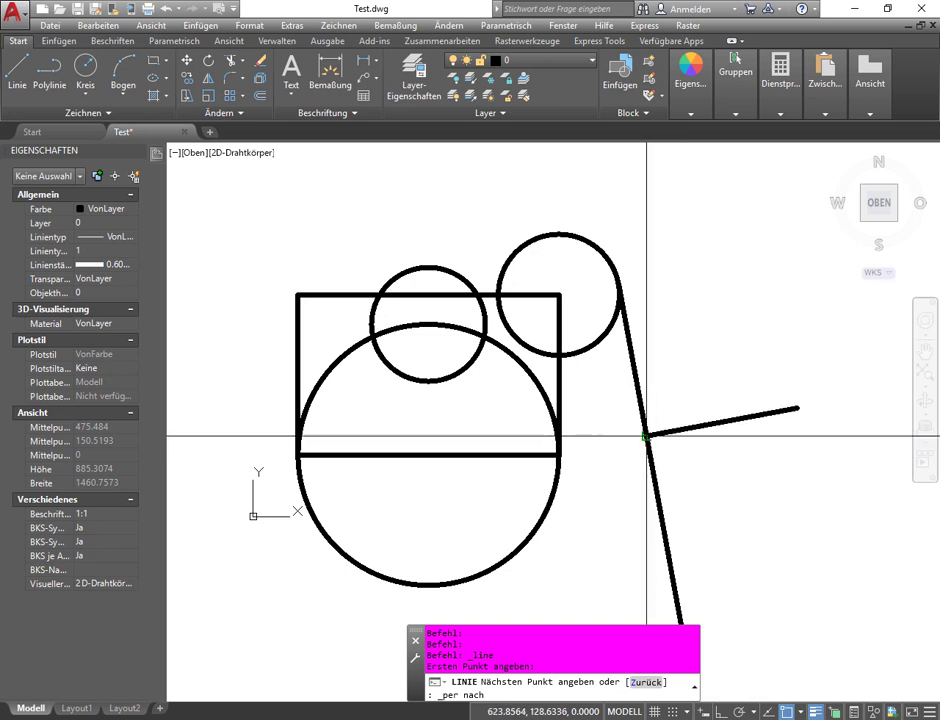
pyautogui.click(646, 436)
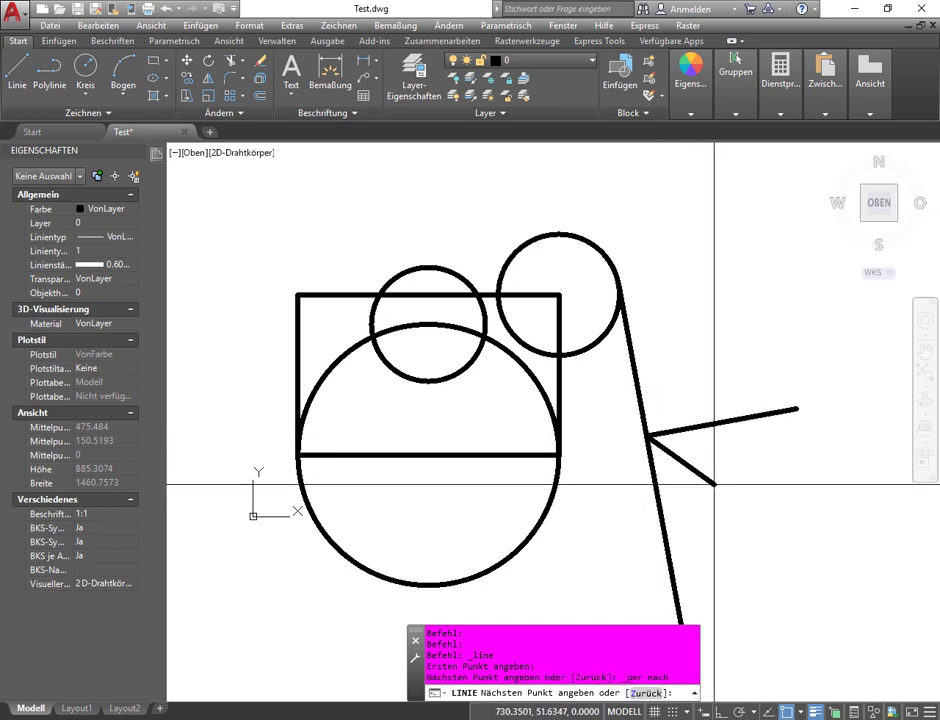
pyautogui.press('Escape')
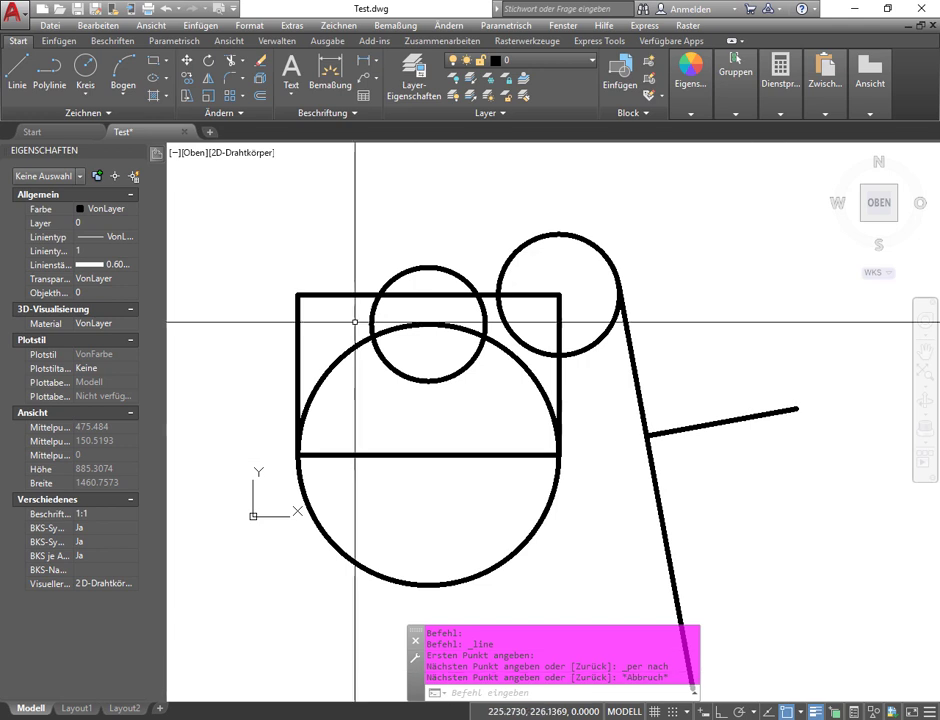
pyautogui.click(27, 76)
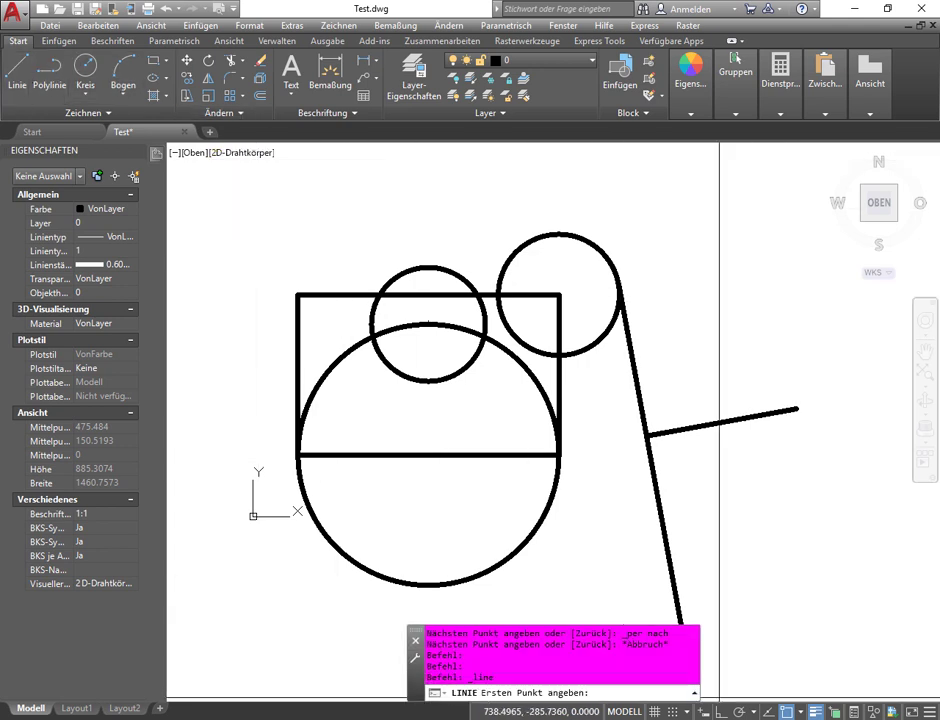
pyautogui.click(801, 712)
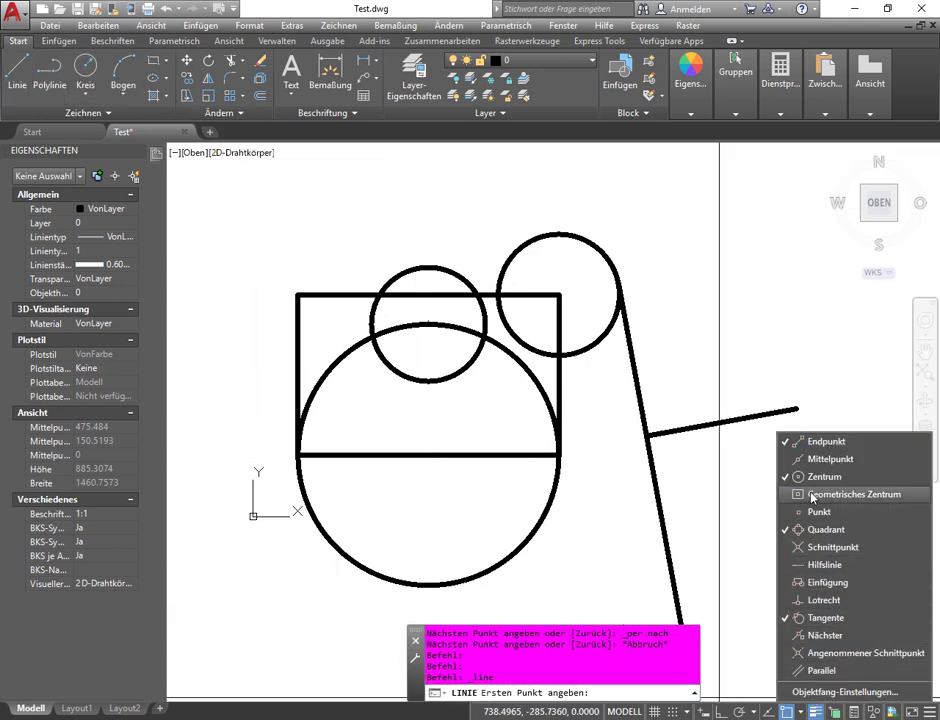
pyautogui.press('Escape')
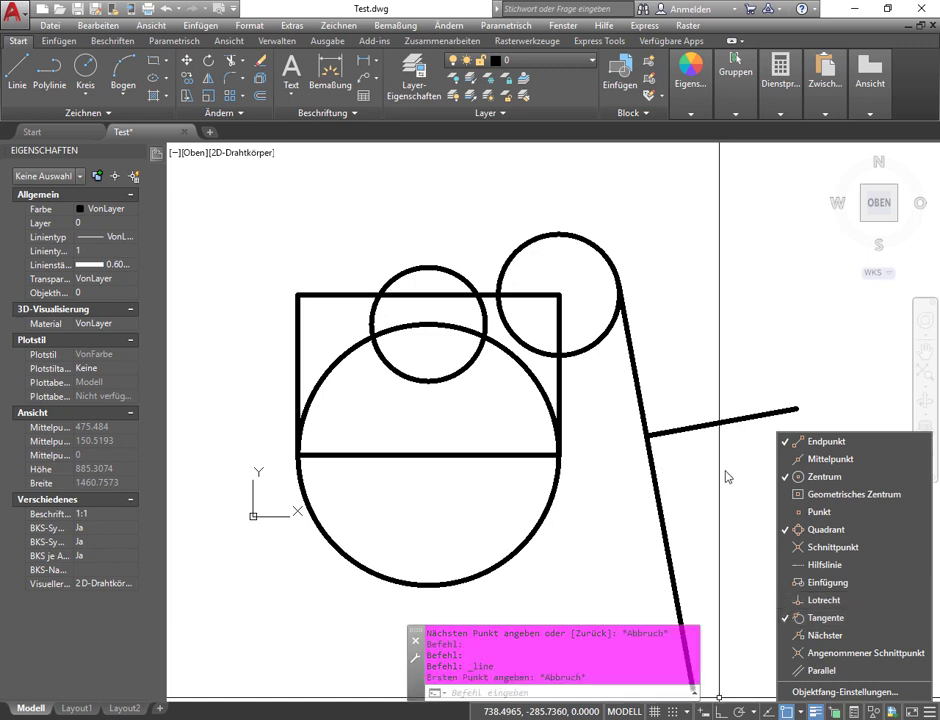
# Start a line from the lower right, open the one-off snap menu, then cancel it.
pyautogui.click(17, 72)
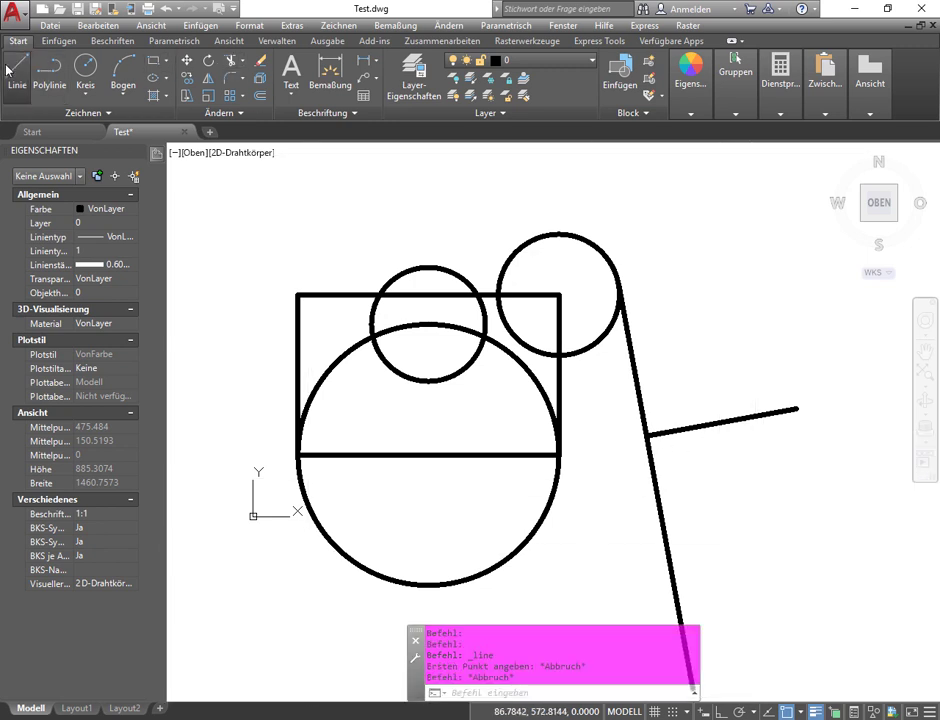
pyautogui.click(775, 569)
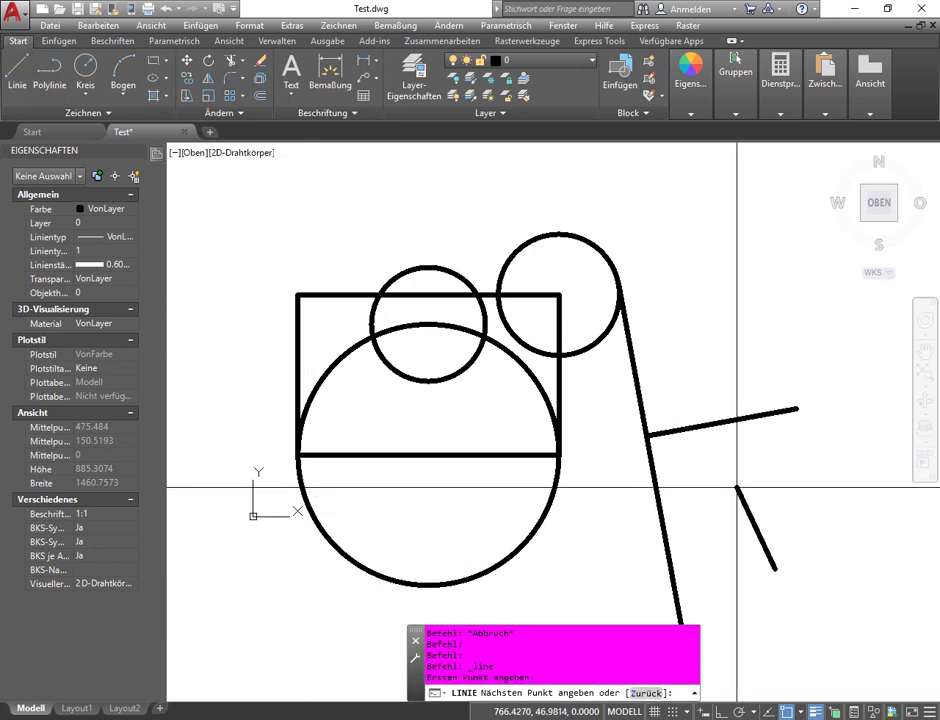
pyautogui.keyDown('shift'); pyautogui.rightClick(745, 474); pyautogui.keyUp('shift')
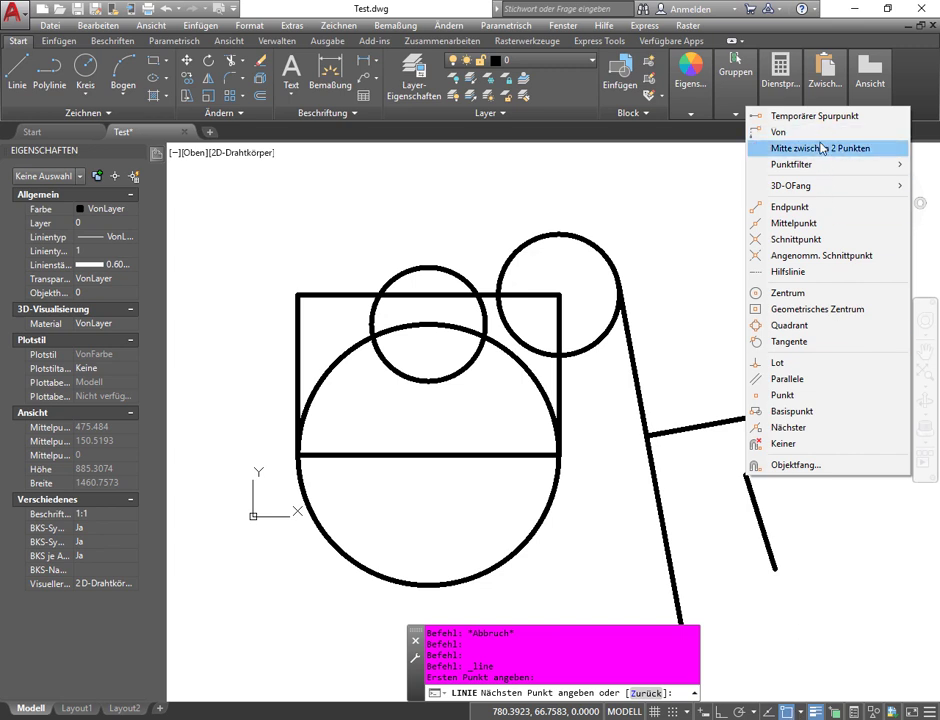
pyautogui.press('Escape')
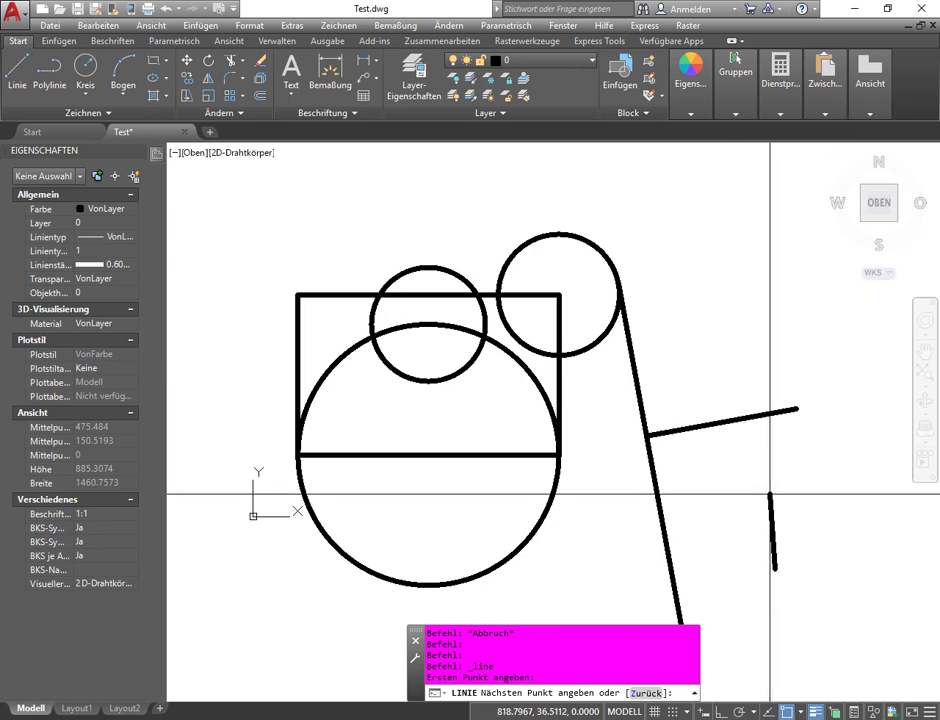
pyautogui.press('Escape')
pyautogui.click(801, 712)
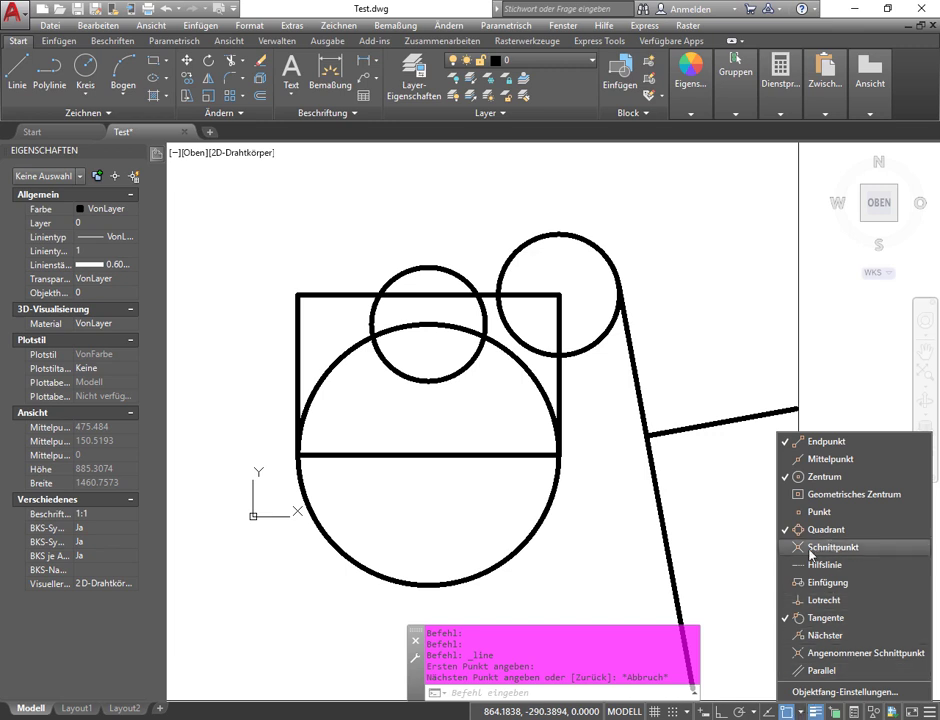
# Draw a line from the lower right ending at the Schnittpunkt on the slanted line.
pyautogui.click(18, 56)
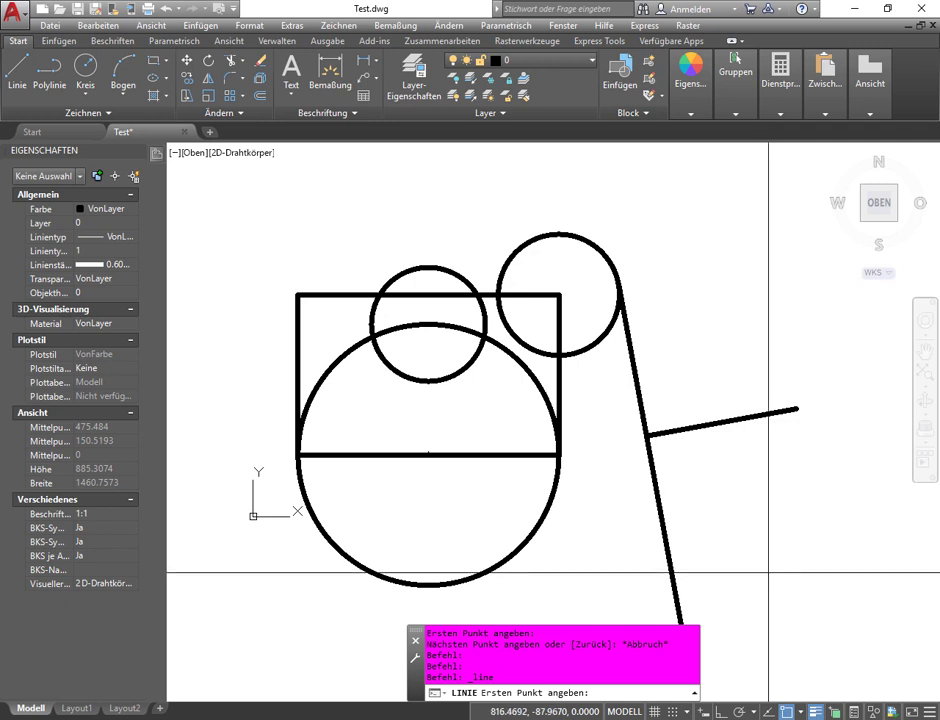
pyautogui.click(771, 555)
pyautogui.keyDown('shift'); pyautogui.rightClick(750, 490); pyautogui.keyUp('shift')
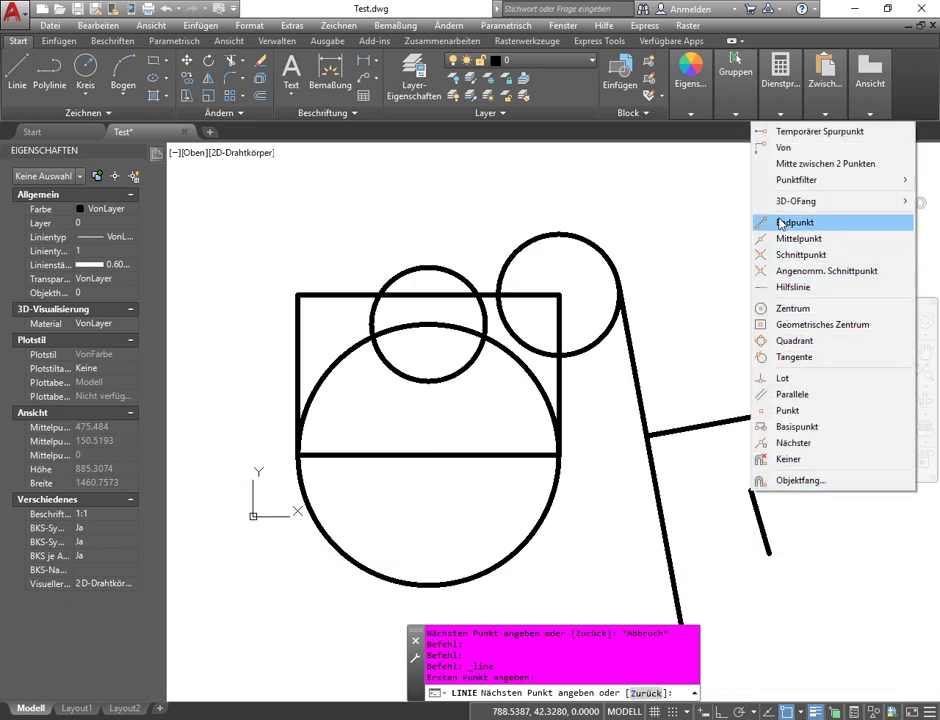
pyautogui.click(798, 255)
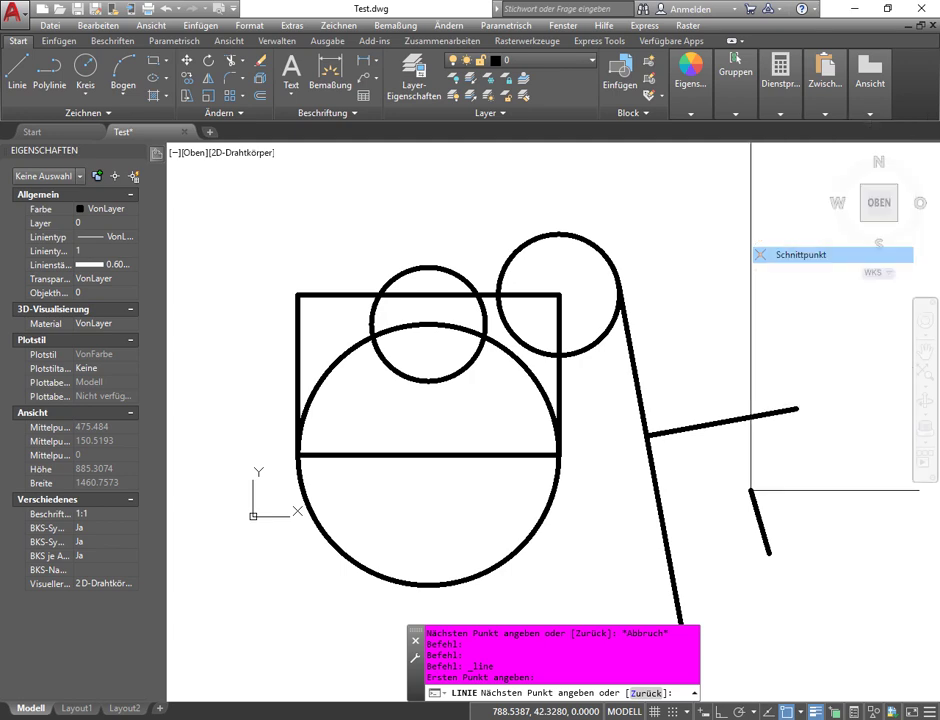
pyautogui.click(647, 437)
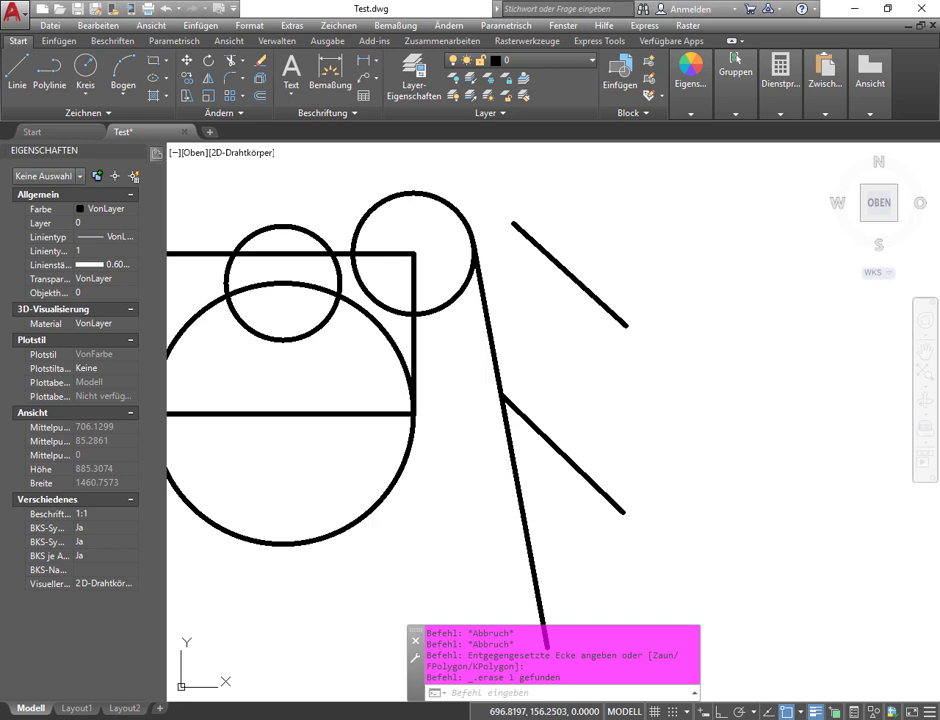
# Draw a short line crossing the upper diagonal to form the X.
pyautogui.moveTo(596, 365); pyautogui.dragTo(572, 397, button='middle')
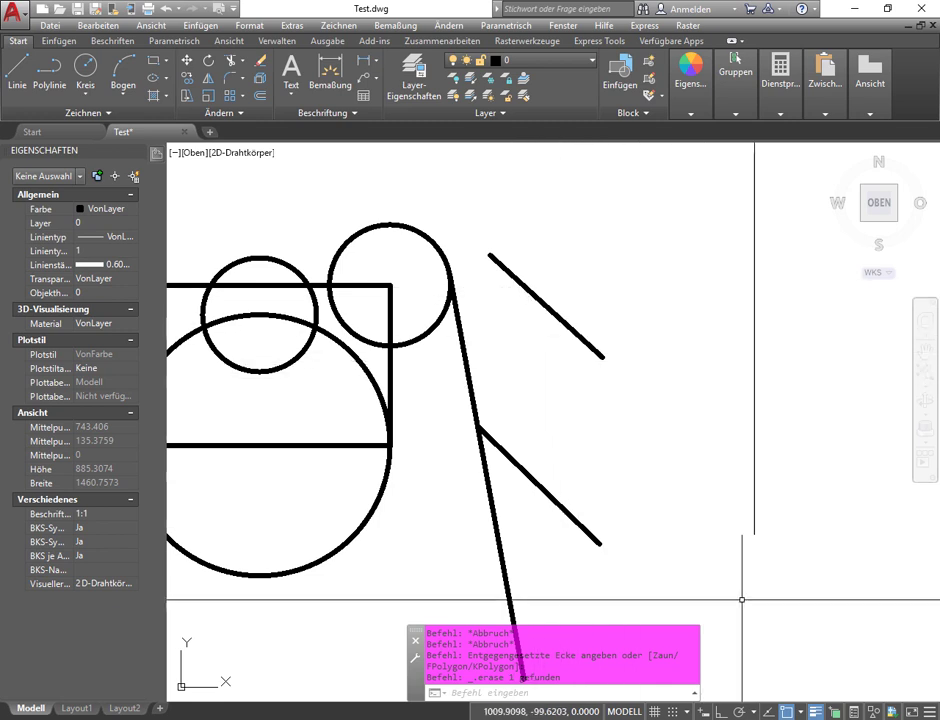
pyautogui.click(22, 72)
pyautogui.click(515, 381)
pyautogui.click(612, 245)
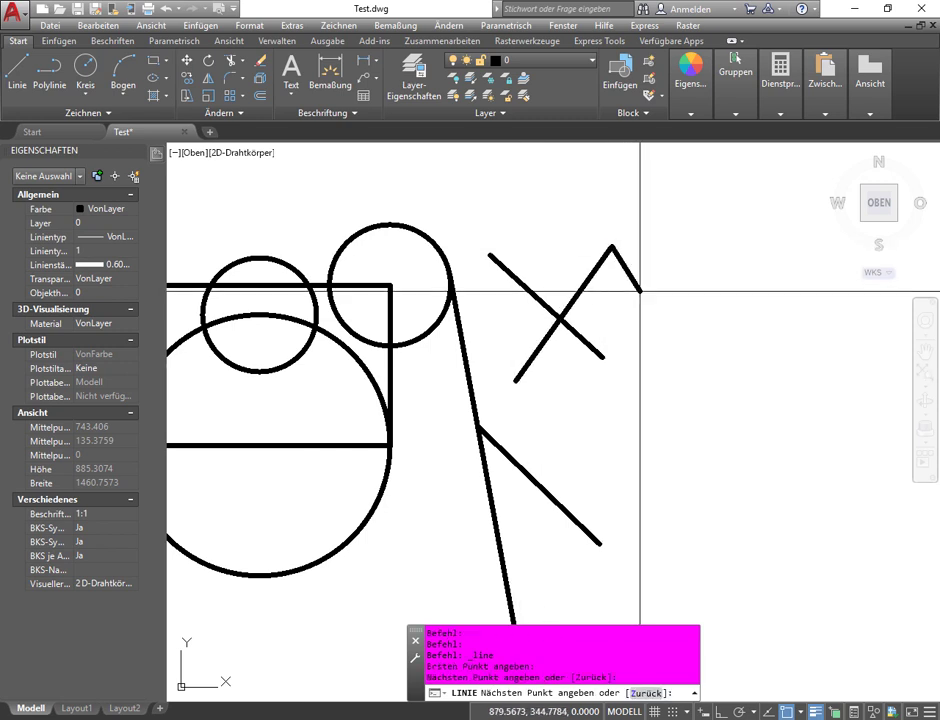
pyautogui.press('Escape')
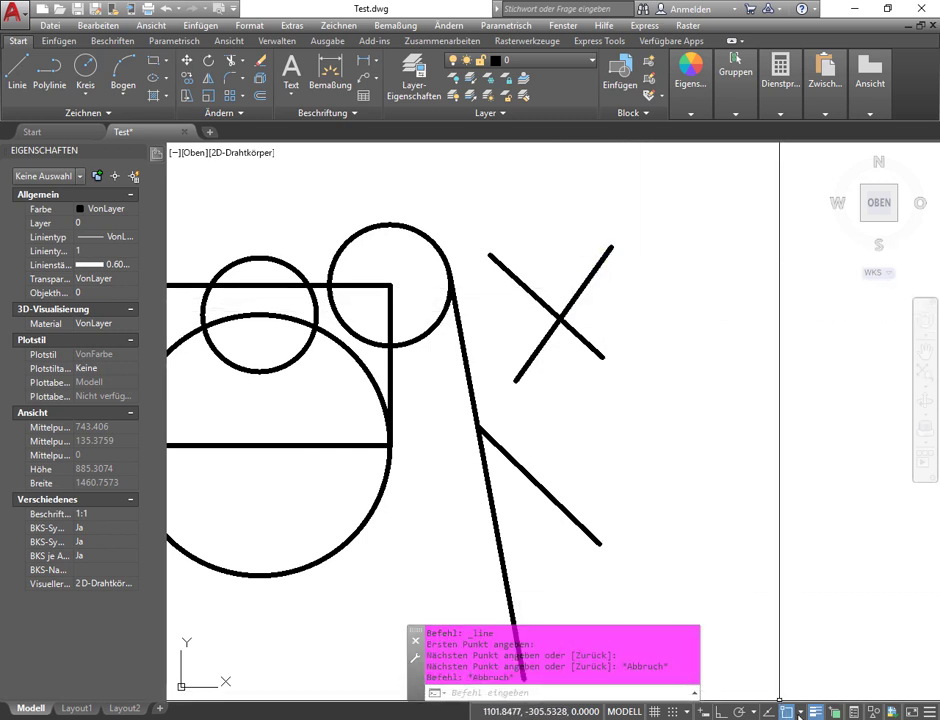
# Tick Schnittpunkt in the object snap list and test the snap at the X crossing.
pyautogui.click(801, 713)
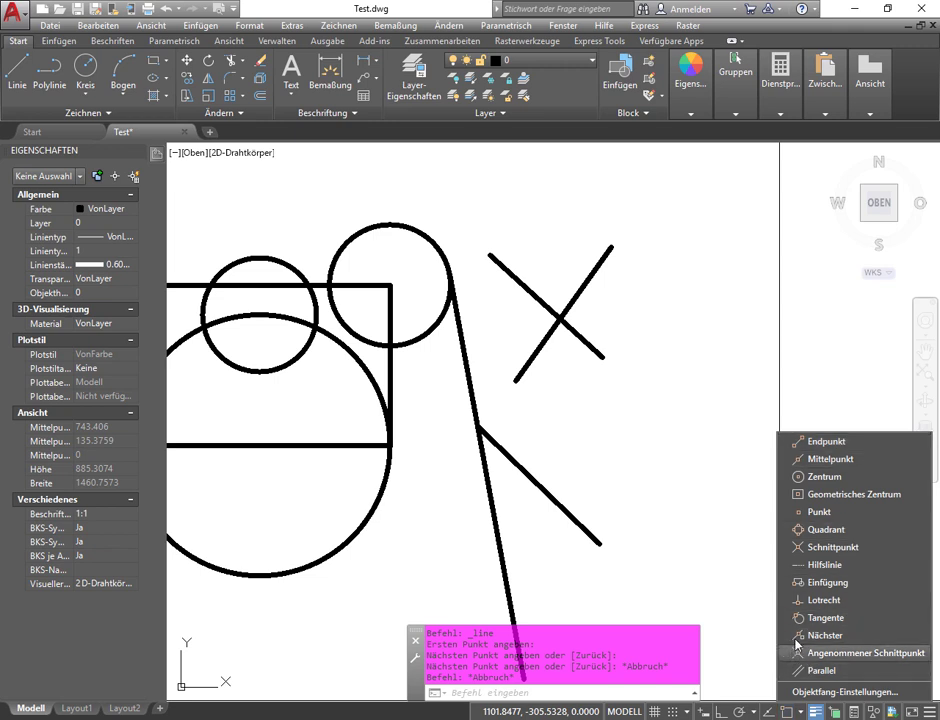
pyautogui.click(825, 547)
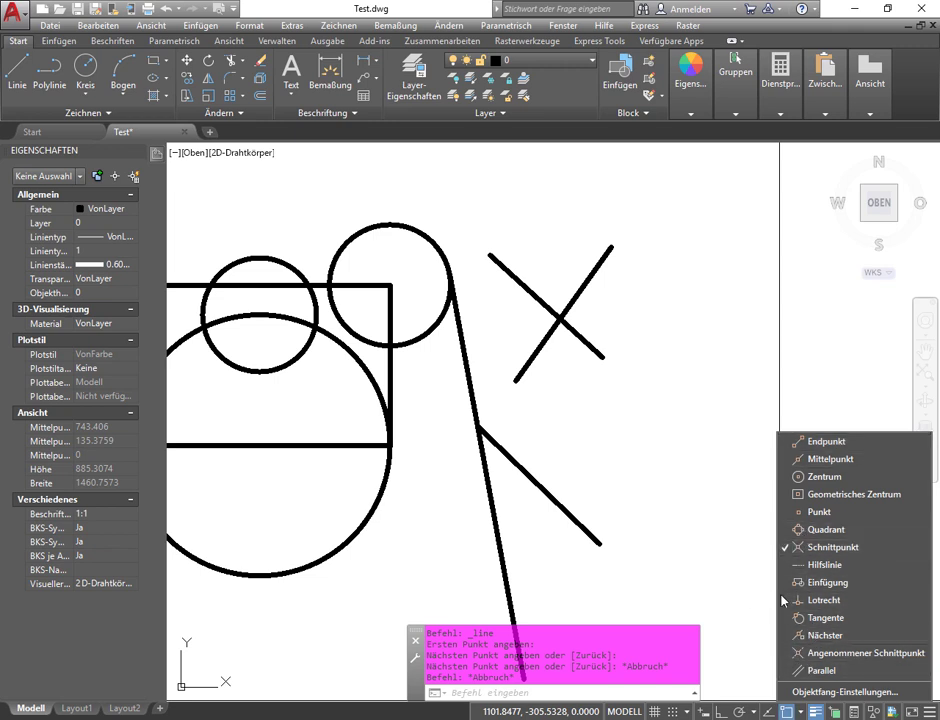
pyautogui.click(38, 73)
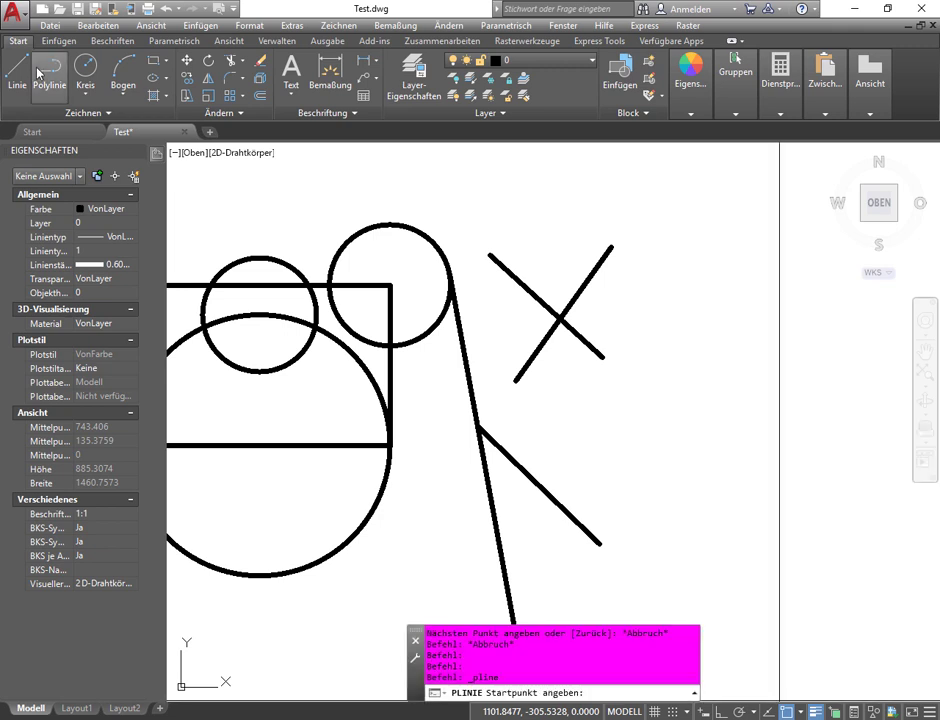
pyautogui.click(17, 66)
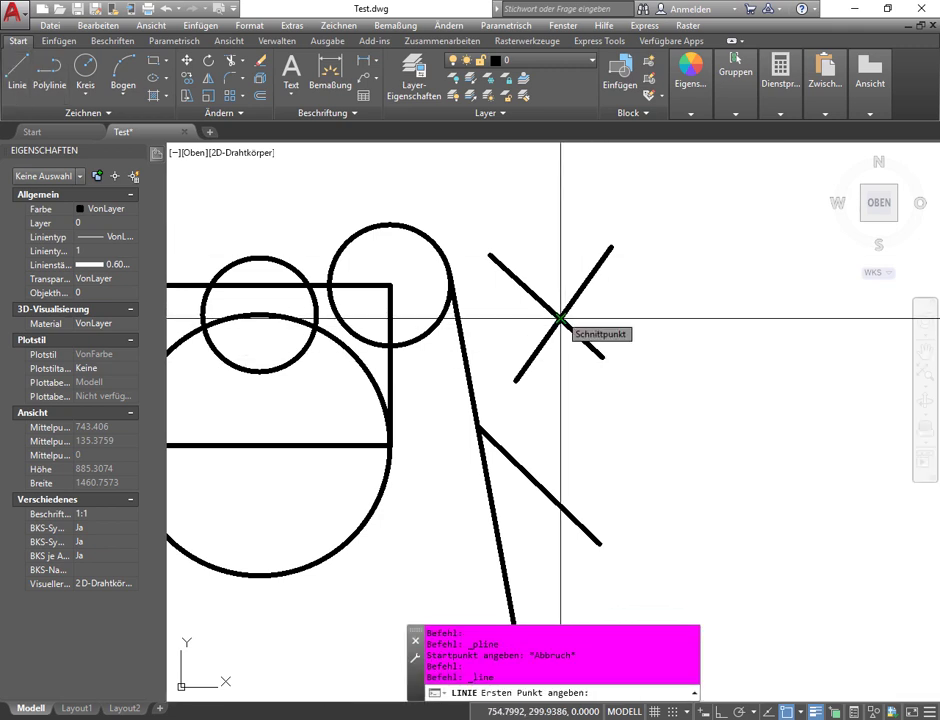
pyautogui.press('Escape')
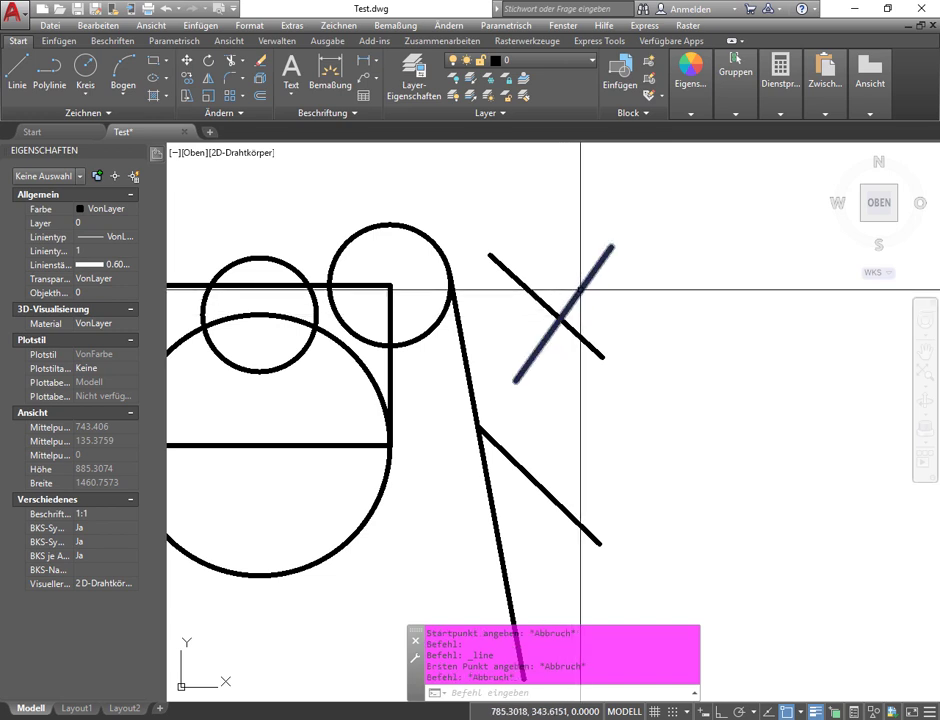
# Set the X's rising diagonal Ende Z to 100 in the Properties palette.
pyautogui.click(581, 290)
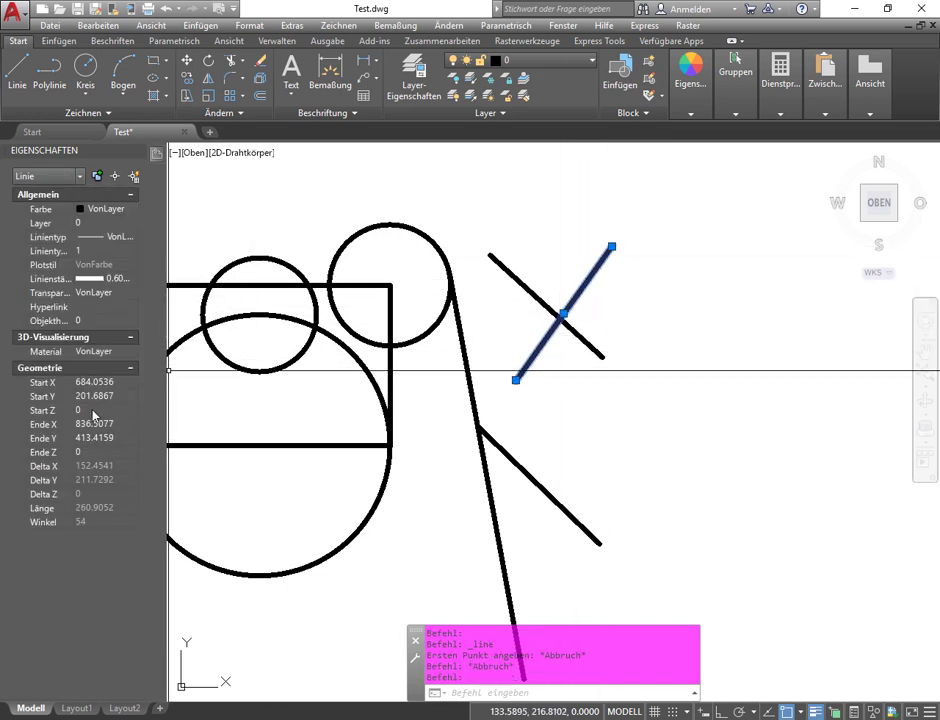
pyautogui.click(90, 453)
pyautogui.write('100')
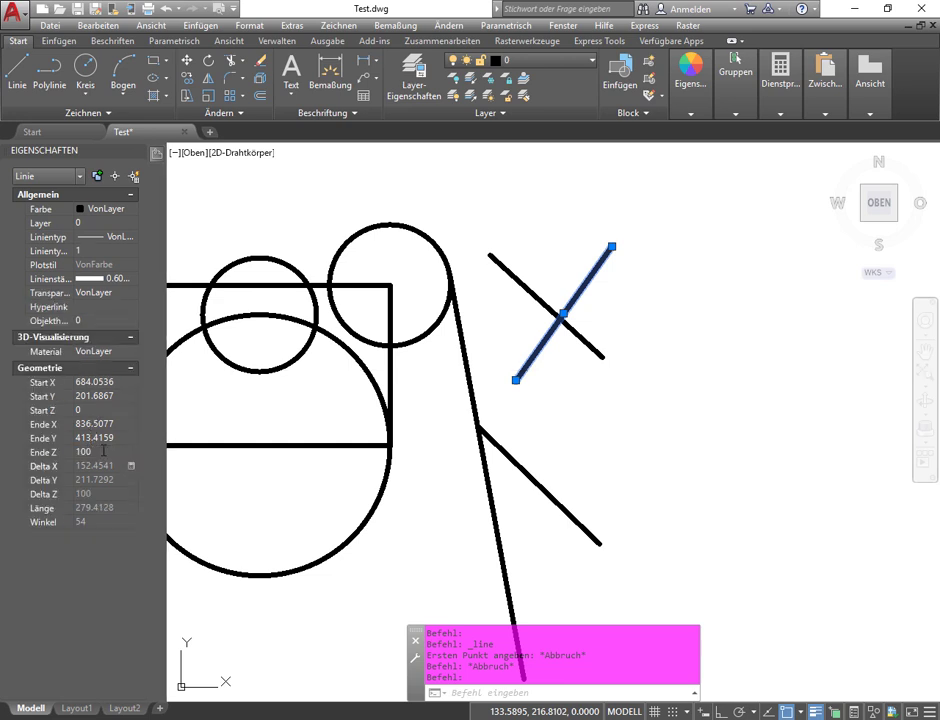
pyautogui.press('Escape')
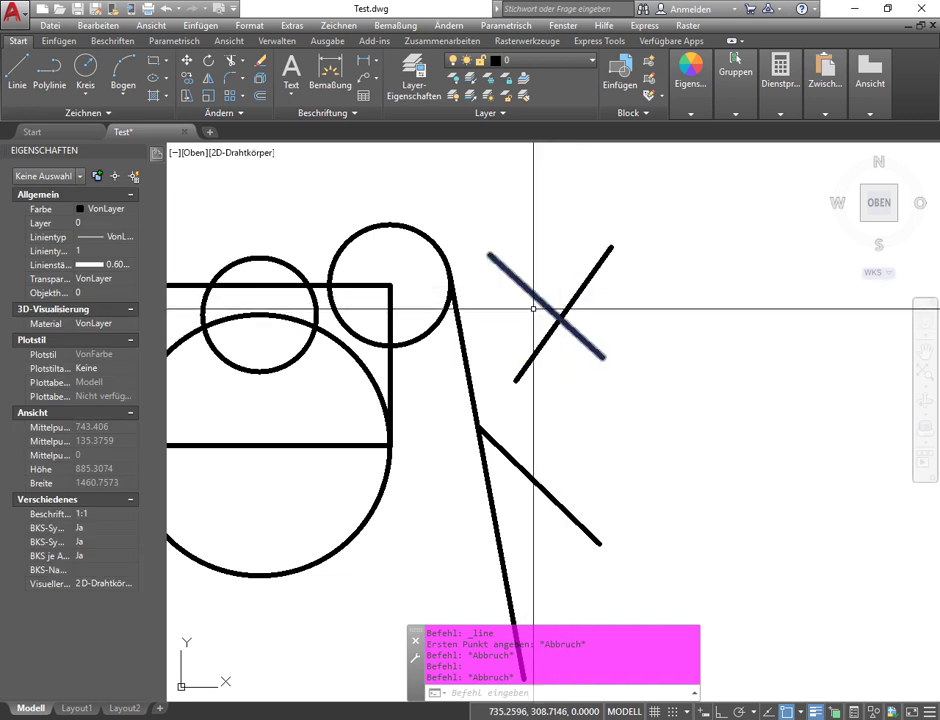
pyautogui.click(18, 72)
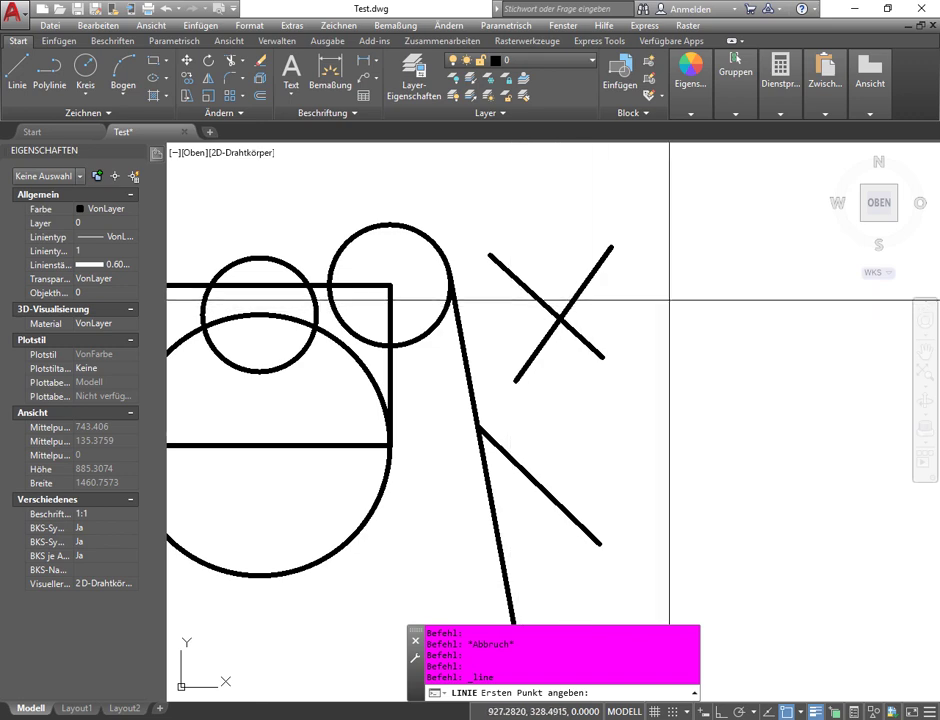
# Switch to an isometric view and orbit to see the raised line end.
pyautogui.click(895, 219)
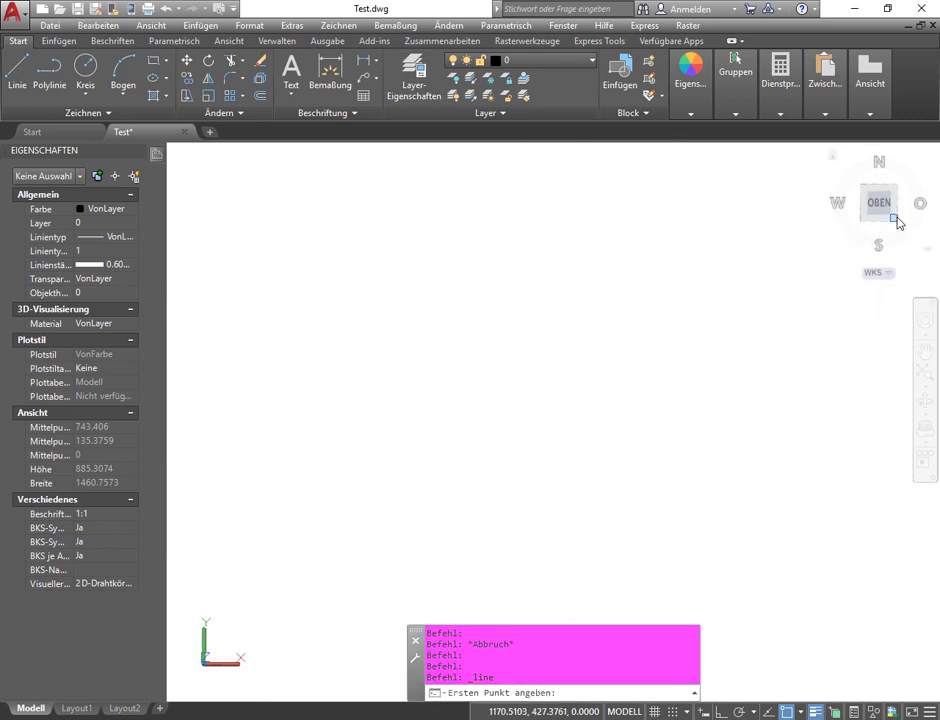
pyautogui.scroll(3, 788, 507)
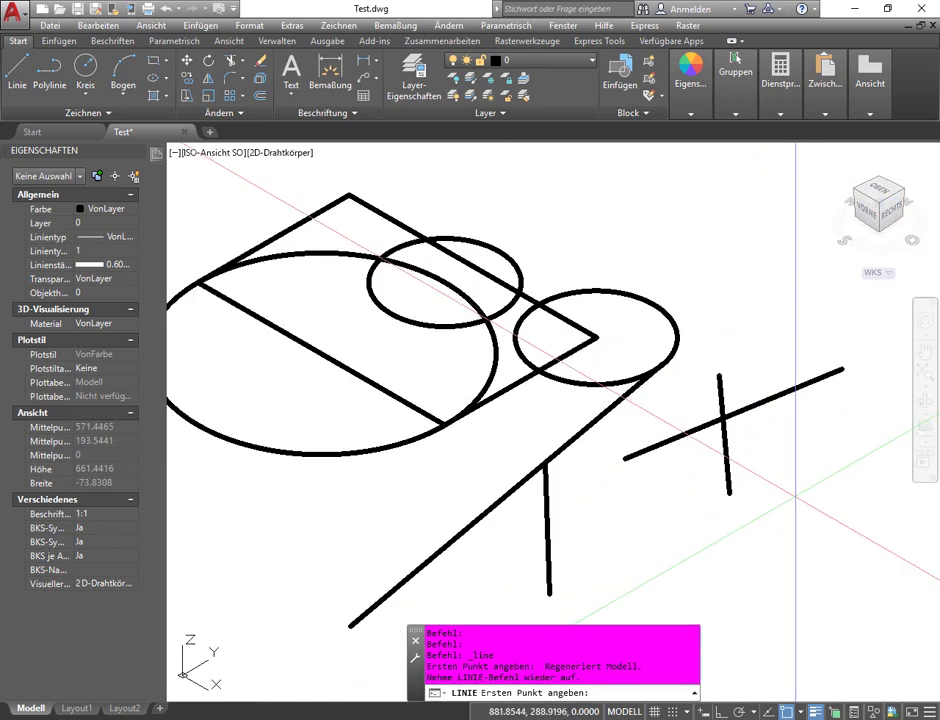
pyautogui.keyDown('shift'); pyautogui.moveTo(788, 507); pyautogui.dragTo(800, 440, button='middle'); pyautogui.keyUp('shift')
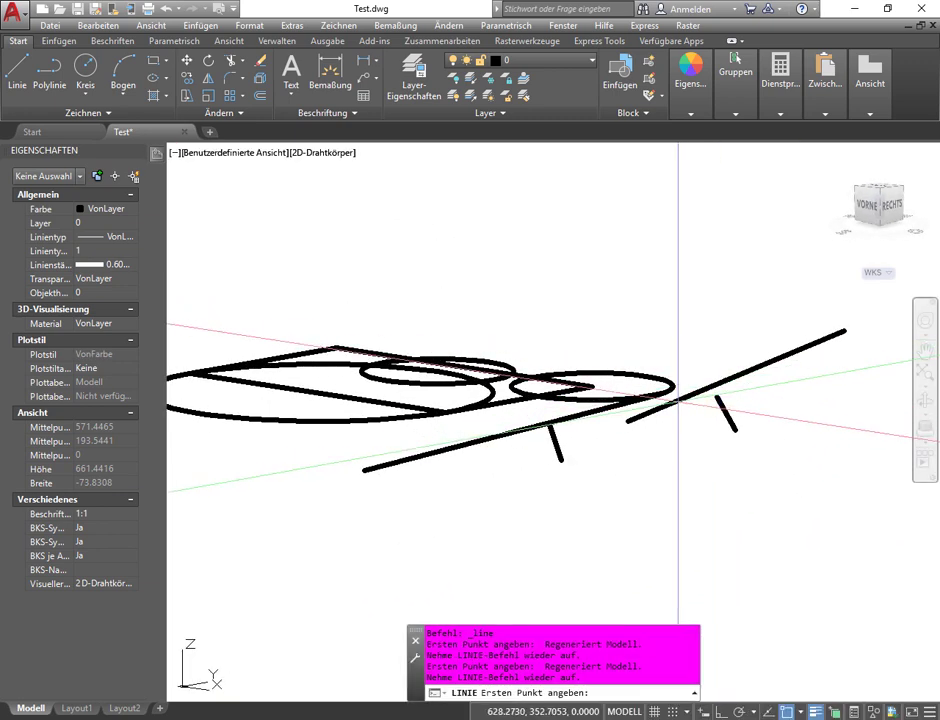
pyautogui.click(842, 332)
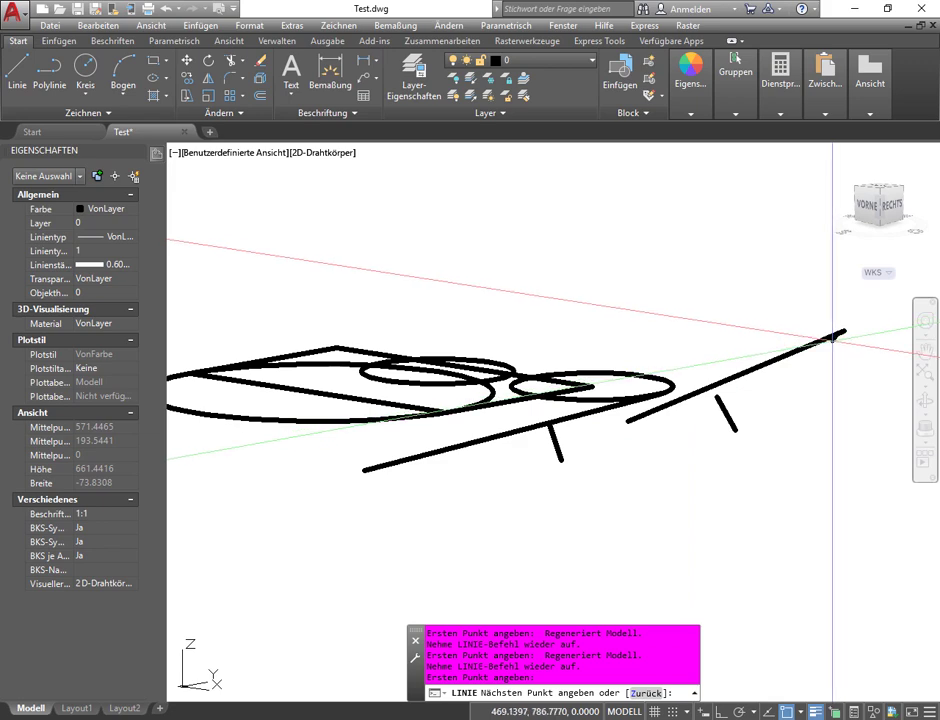
pyautogui.press('Escape')
# Flatten the diagonal's Ende Z to 0 in Properties.
pyautogui.click(838, 332)
pyautogui.click(100, 452)
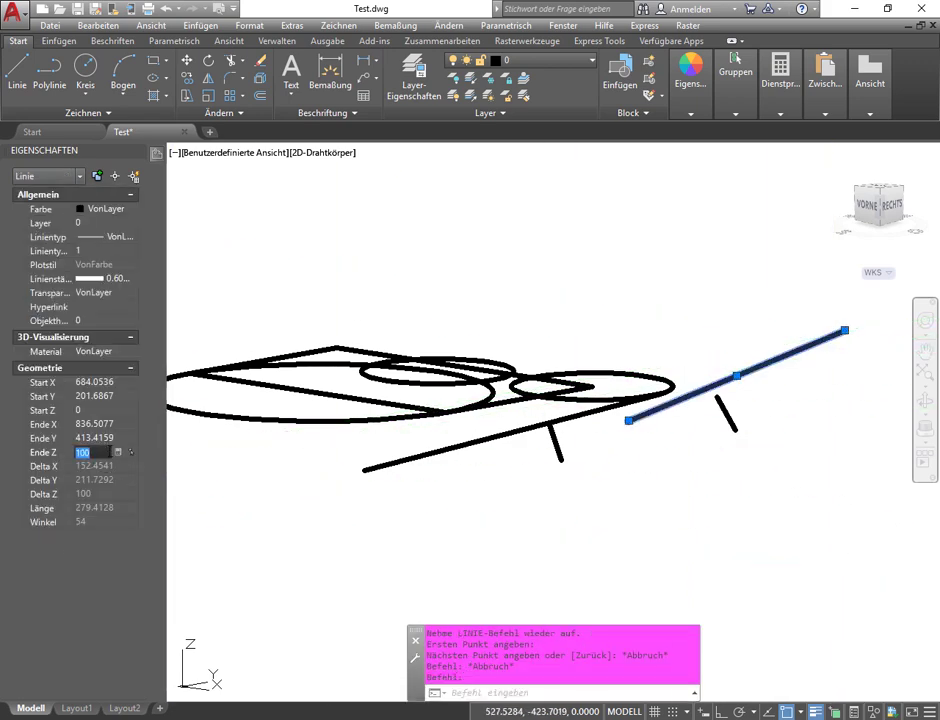
pyautogui.write('0')
pyautogui.press('Return')
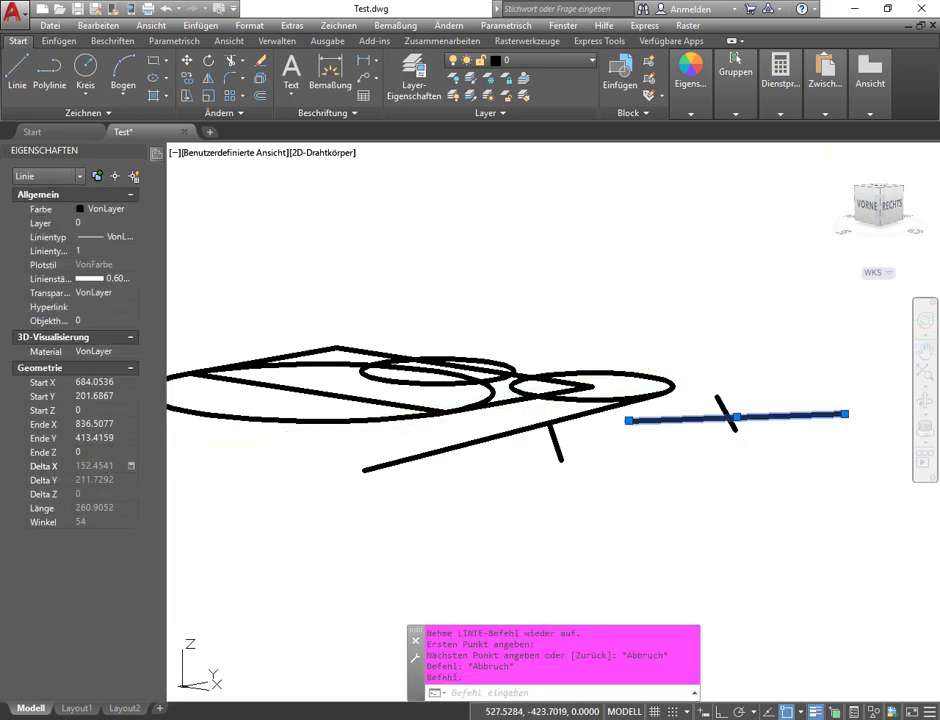
pyautogui.click(24, 74)
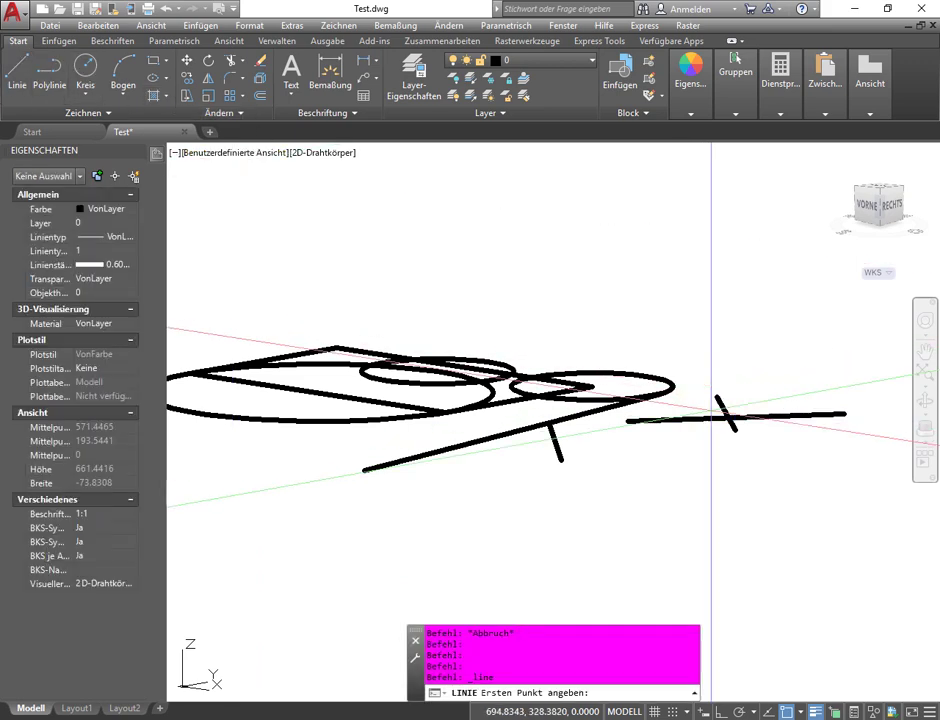
pyautogui.press('Escape')
pyautogui.press('Escape')
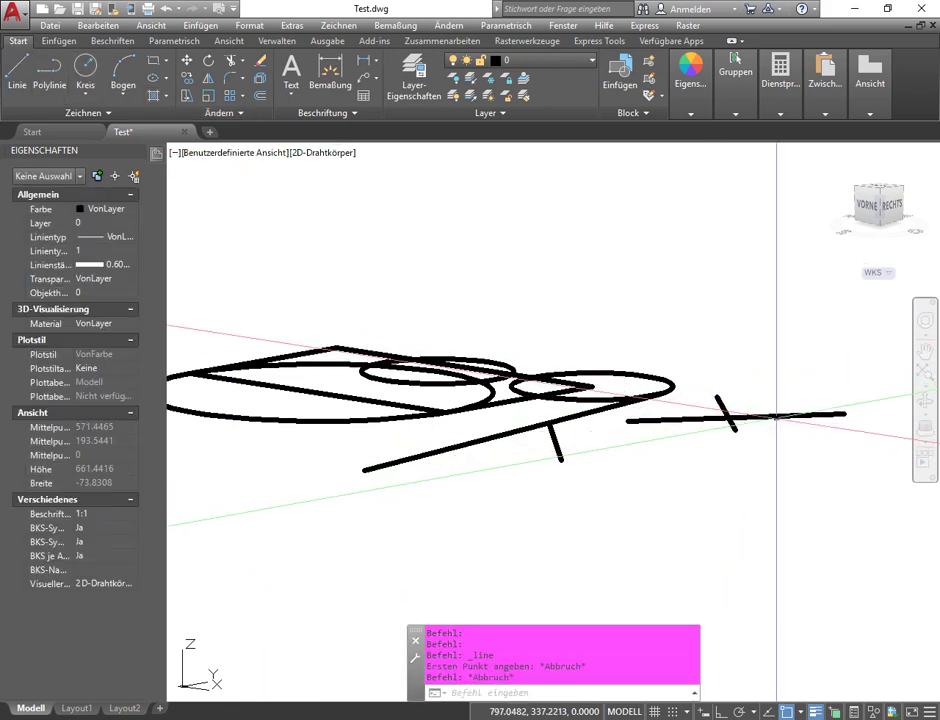
# Raise the diagonal's Ende Z back to 100, giving length 279.4128.
pyautogui.click(780, 415)
pyautogui.click(88, 453)
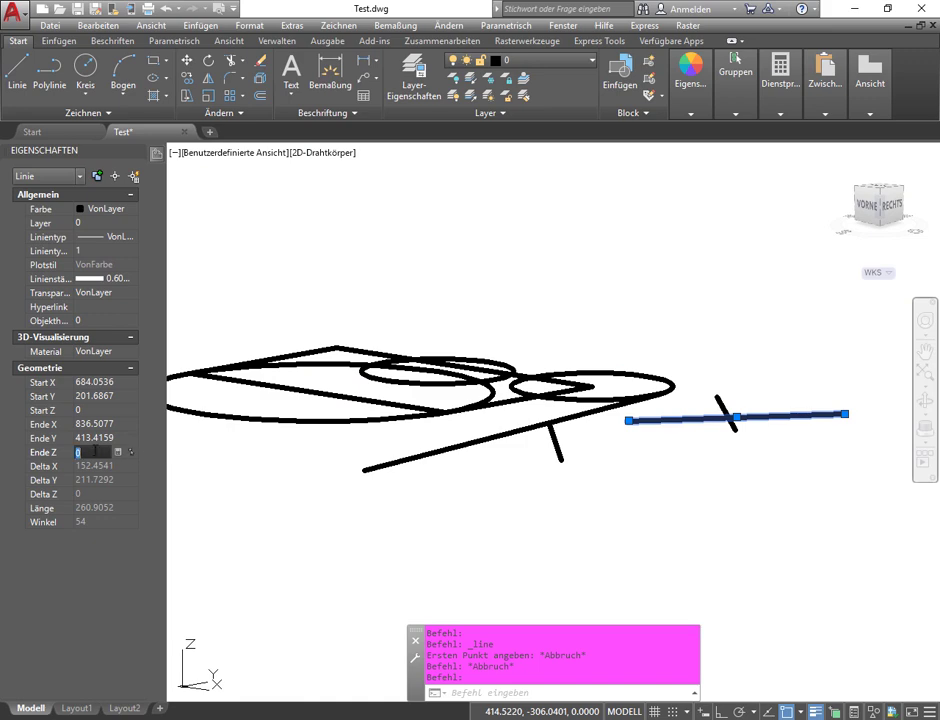
pyautogui.write('100')
pyautogui.press('Return')
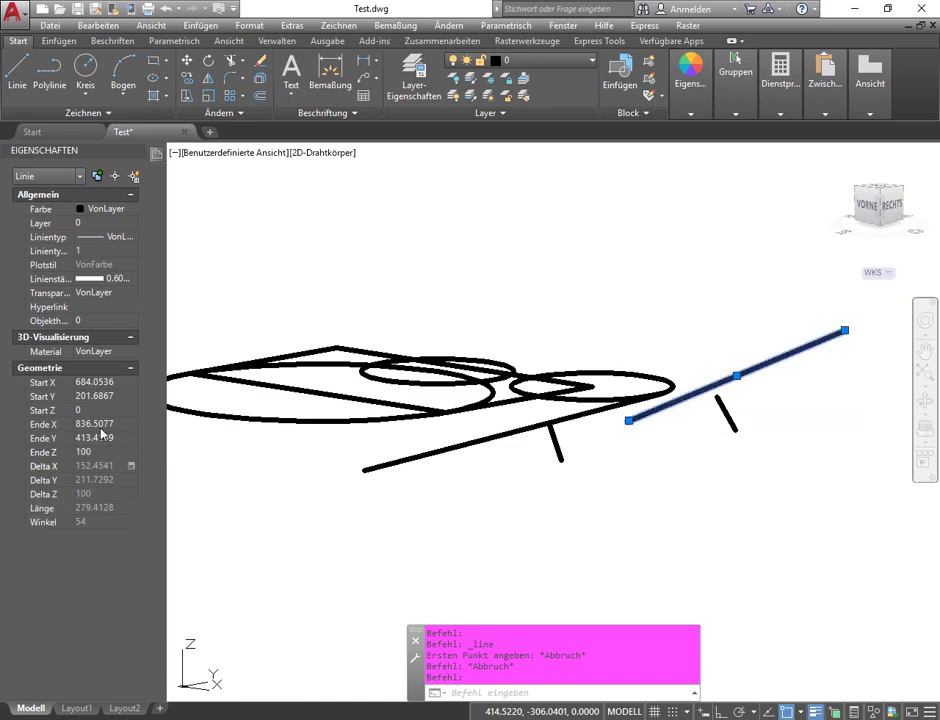
pyautogui.press('Escape')
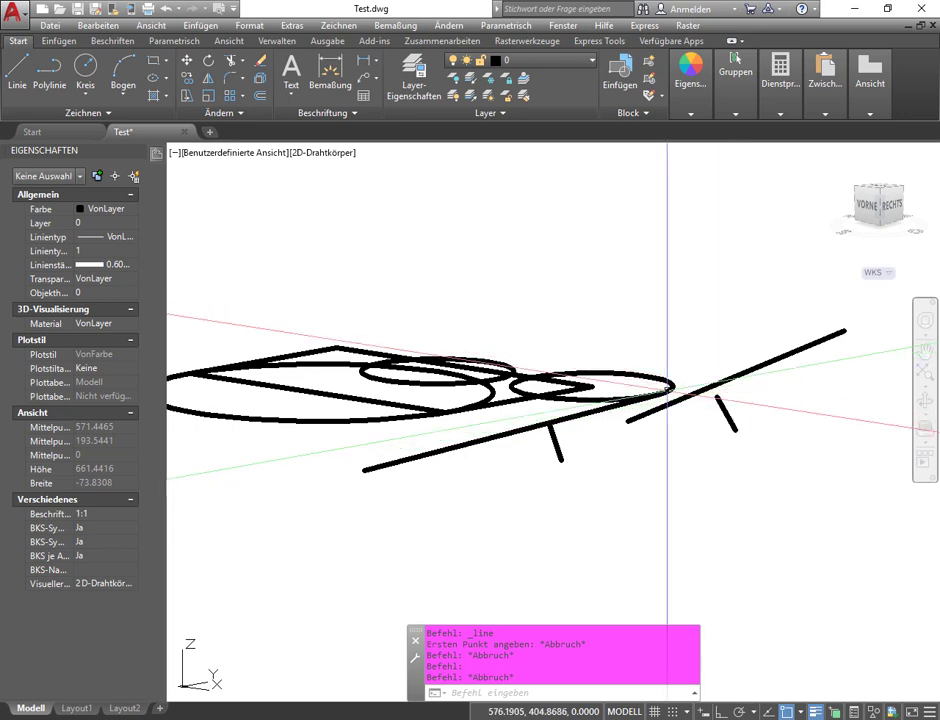
pyautogui.press('Escape')
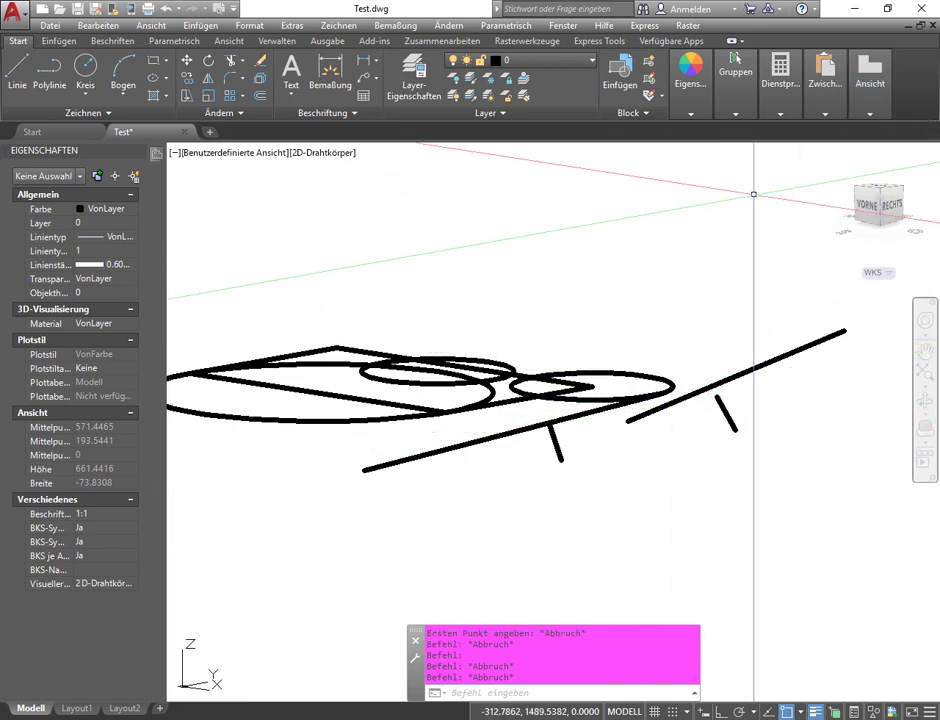
# Return to the top view and enable Angenommener Schnittpunkt and Schnittpunkt object snaps.
pyautogui.click(879, 193)
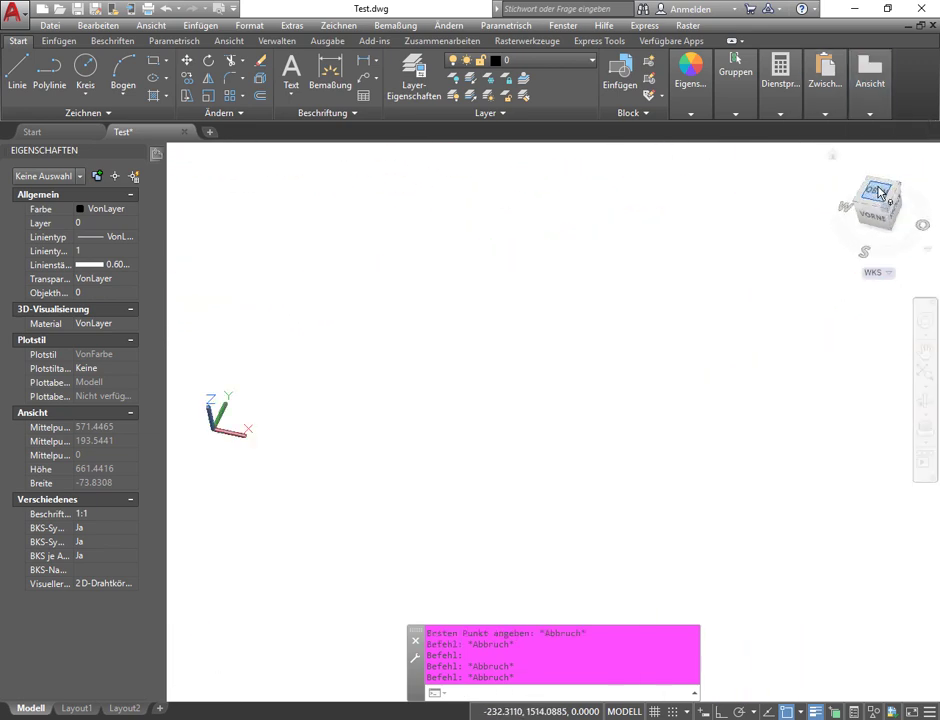
pyautogui.moveTo(743, 332); pyautogui.dragTo(568, 412, button='middle')
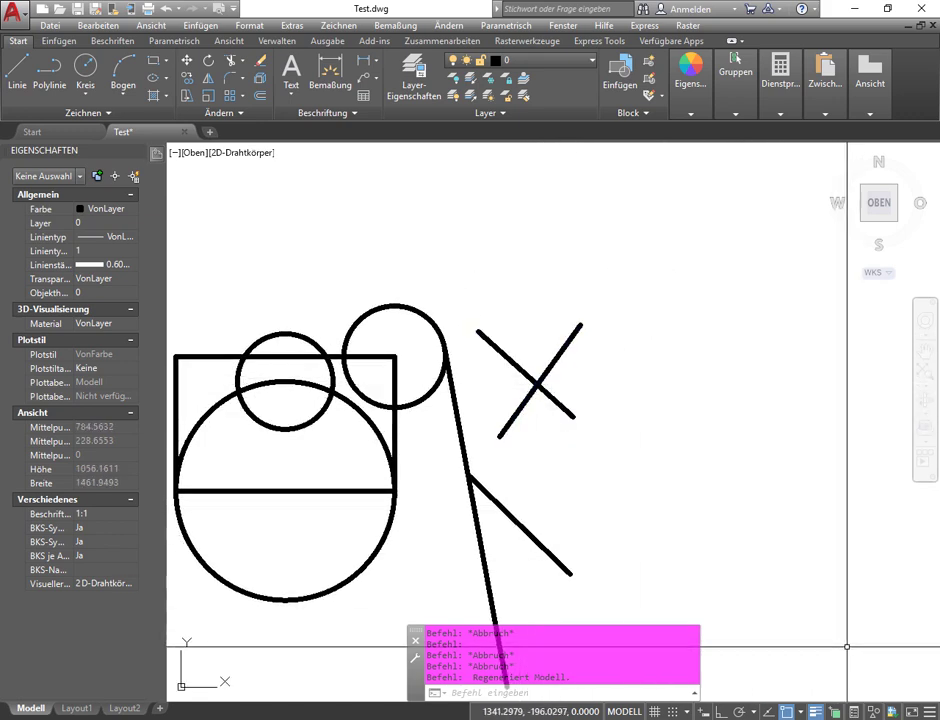
pyautogui.click(801, 712)
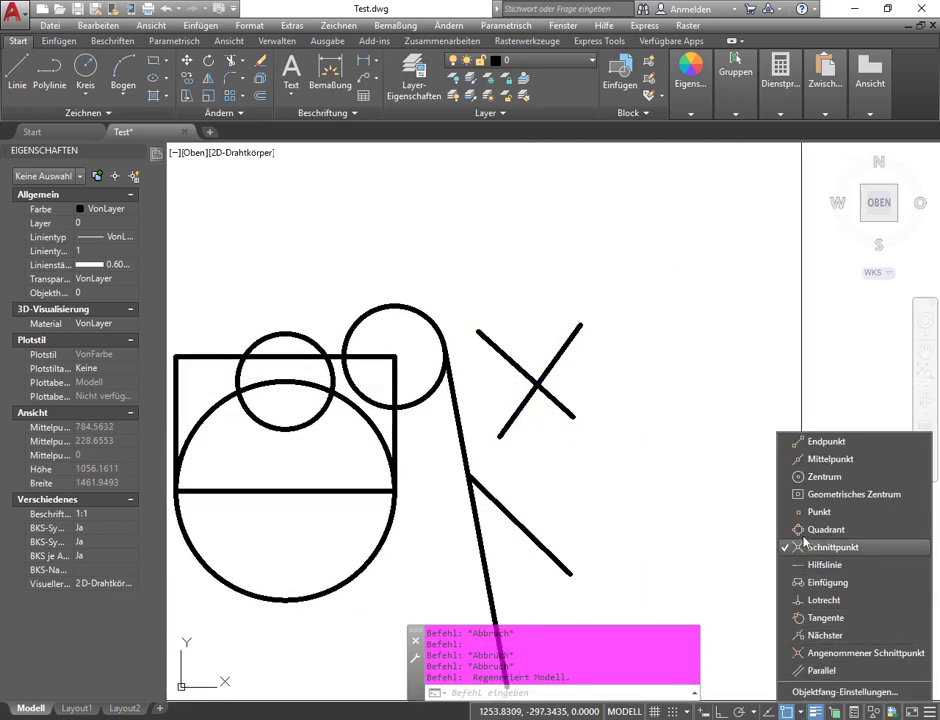
pyautogui.click(800, 652)
pyautogui.click(790, 547)
# Draw a line from the X's crossing point out to the right.
pyautogui.doubleClick(18, 70)
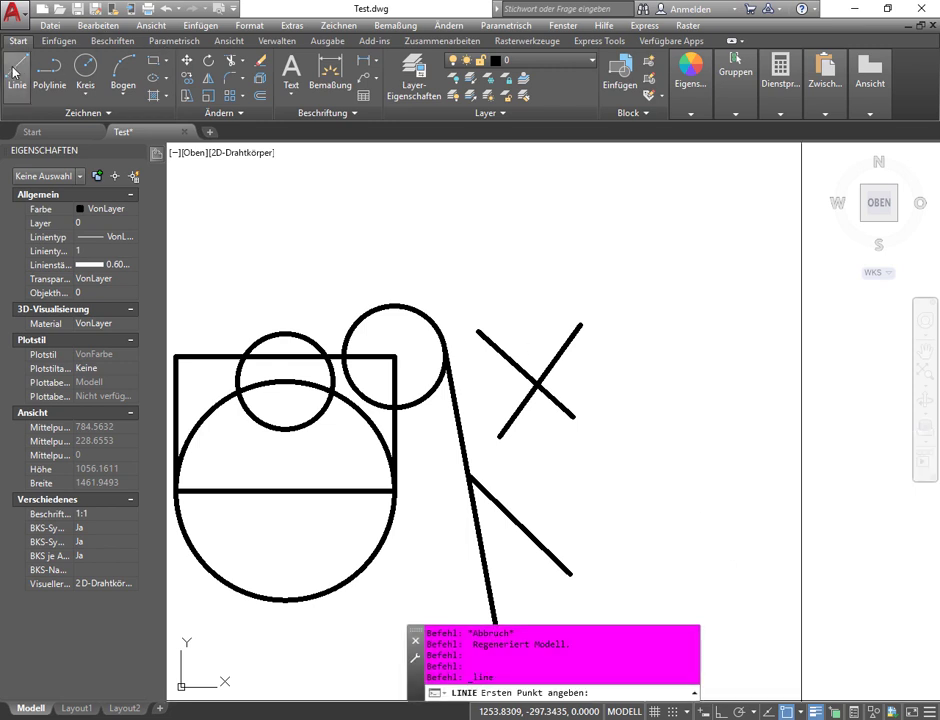
pyautogui.click(538, 384)
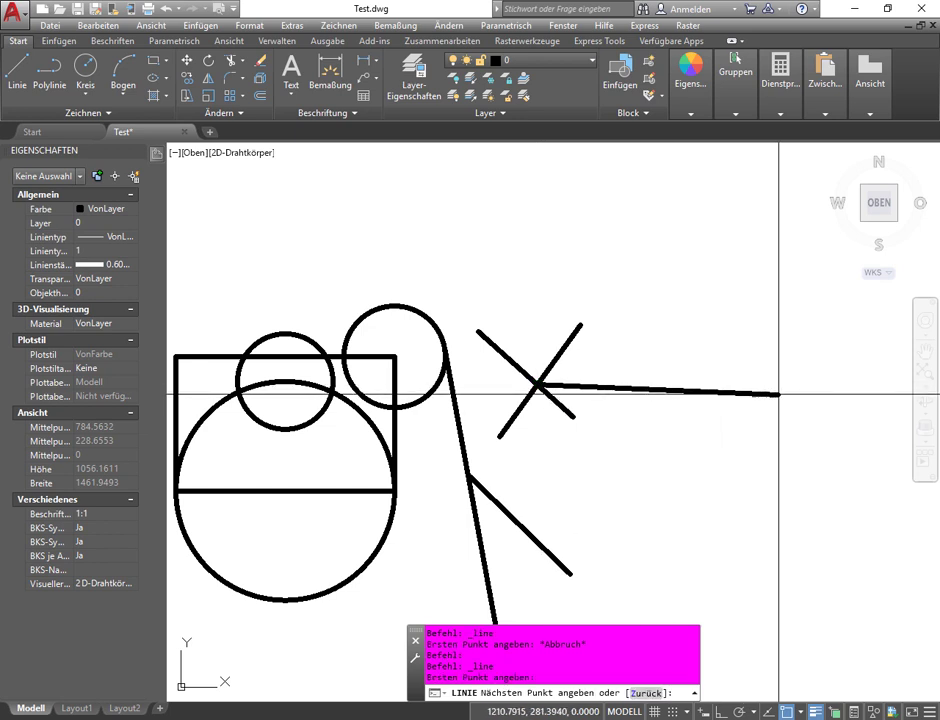
pyautogui.click(779, 394)
pyautogui.press('Escape')
pyautogui.press('Escape')
pyautogui.press('Escape')
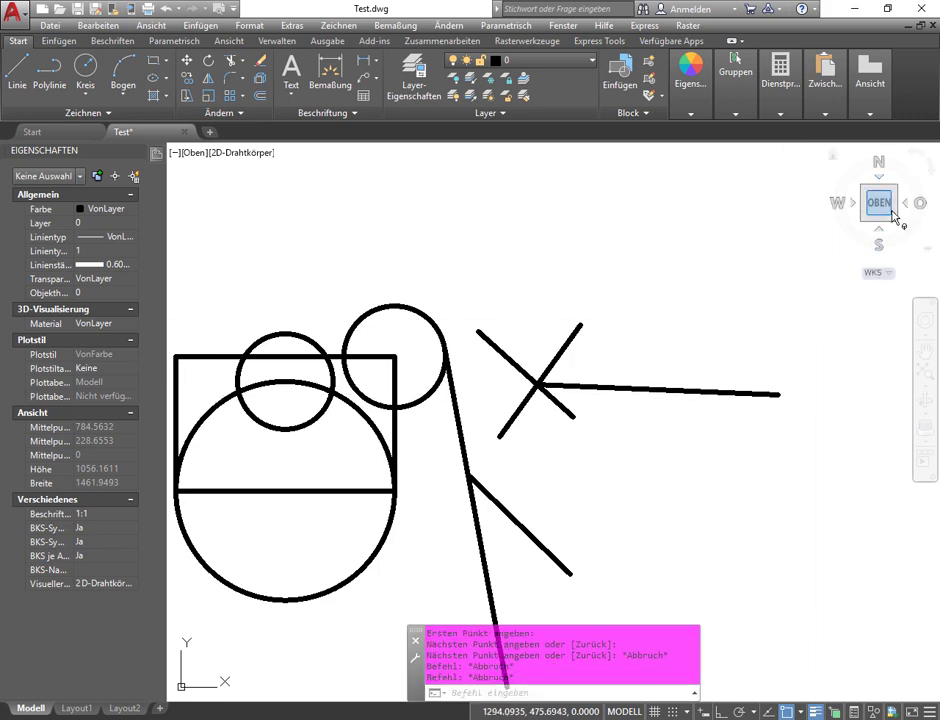
# Orbit through isometric and tilted views, then return the drawing to the Oben top view.
pyautogui.click(895, 225)
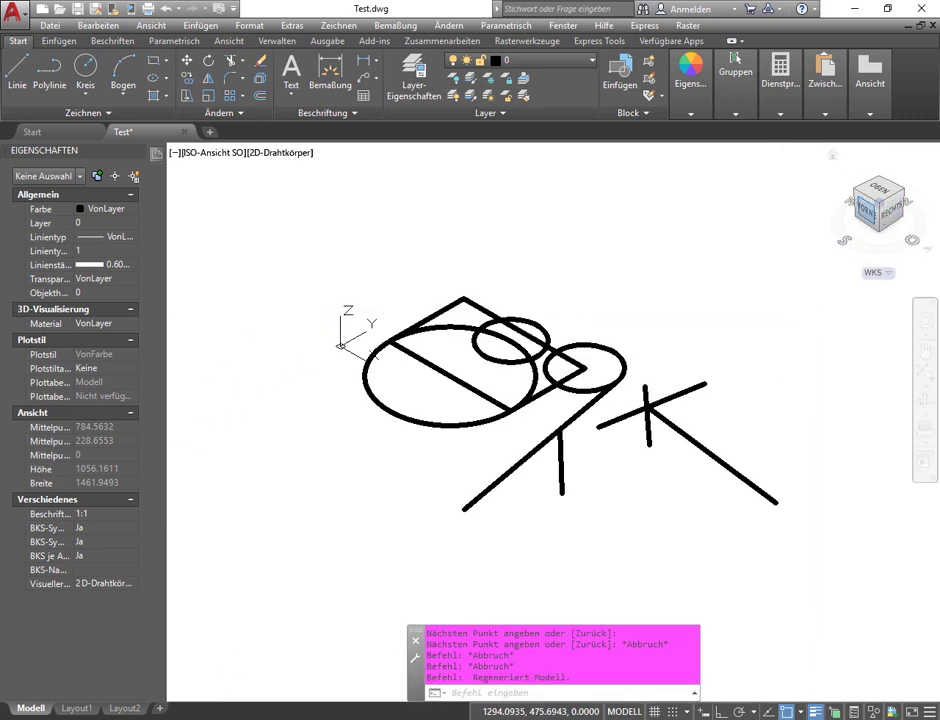
pyautogui.moveTo(682, 512)
pyautogui.keyDown('shift'); pyautogui.mouseDown(button='middle')
pyautogui.moveTo(637, 424)
pyautogui.moveTo(603, 428)
pyautogui.moveTo(634, 497)
pyautogui.moveTo(663, 516)
pyautogui.moveTo(761, 465)
pyautogui.mouseUp(button='middle'); pyautogui.keyUp('shift')
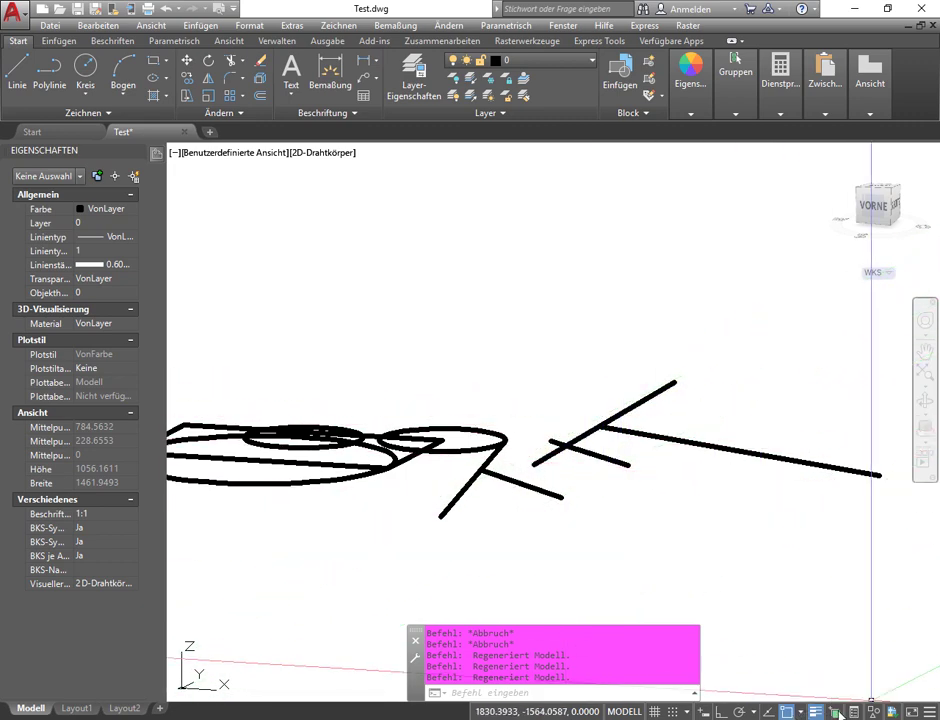
pyautogui.click(799, 713)
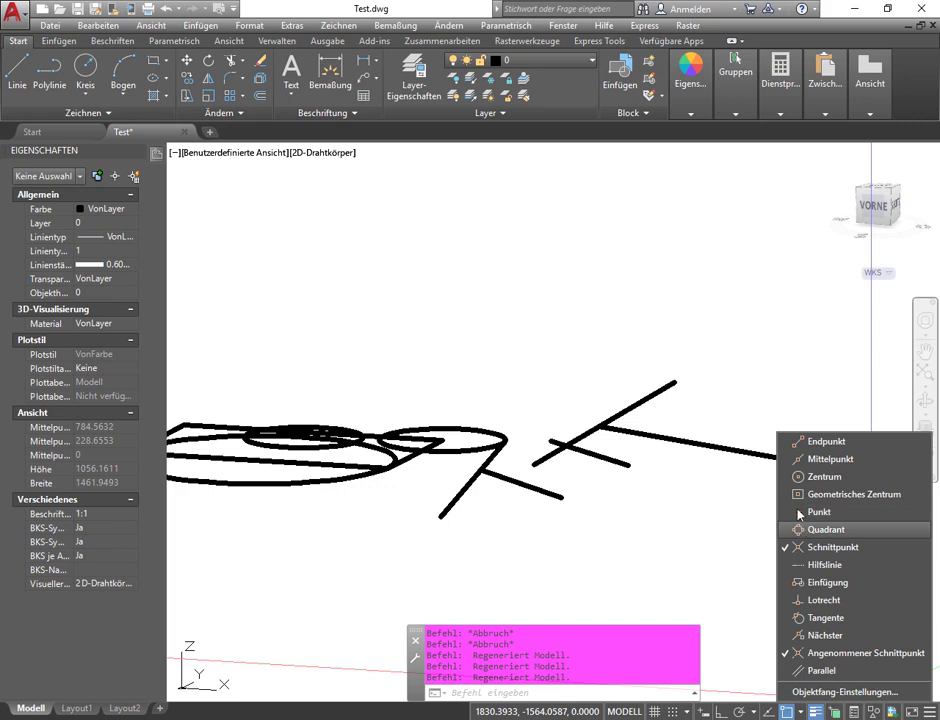
pyautogui.moveTo(698, 531)
pyautogui.keyDown('shift'); pyautogui.mouseDown(button='middle')
pyautogui.moveTo(636, 563)
pyautogui.moveTo(619, 550)
pyautogui.moveTo(617, 489)
pyautogui.moveTo(828, 211)
pyautogui.mouseUp(button='middle'); pyautogui.keyUp('shift')
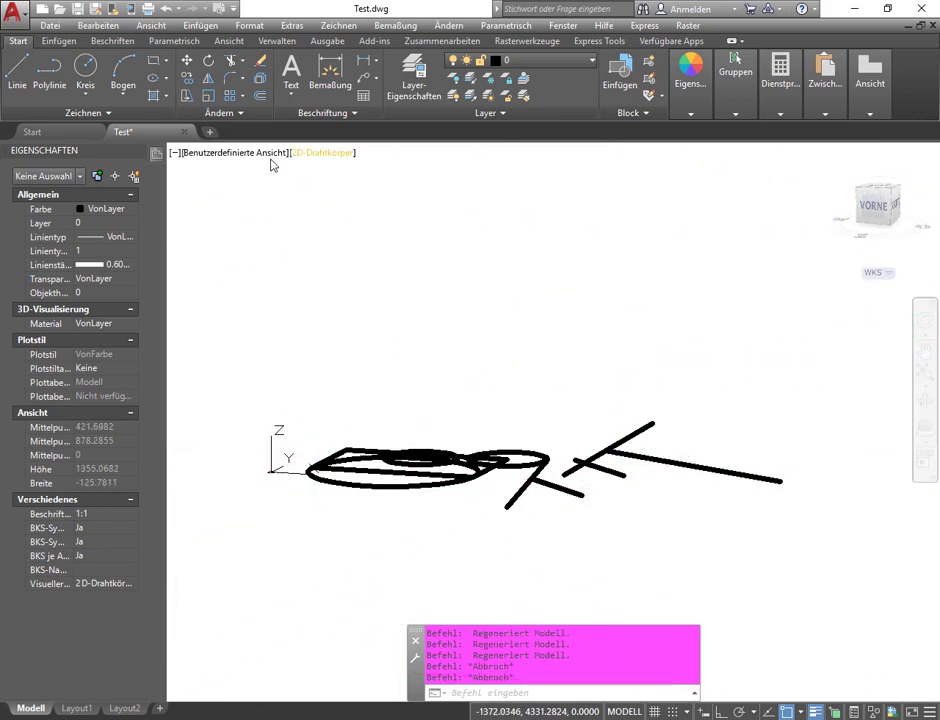
pyautogui.click(231, 156)
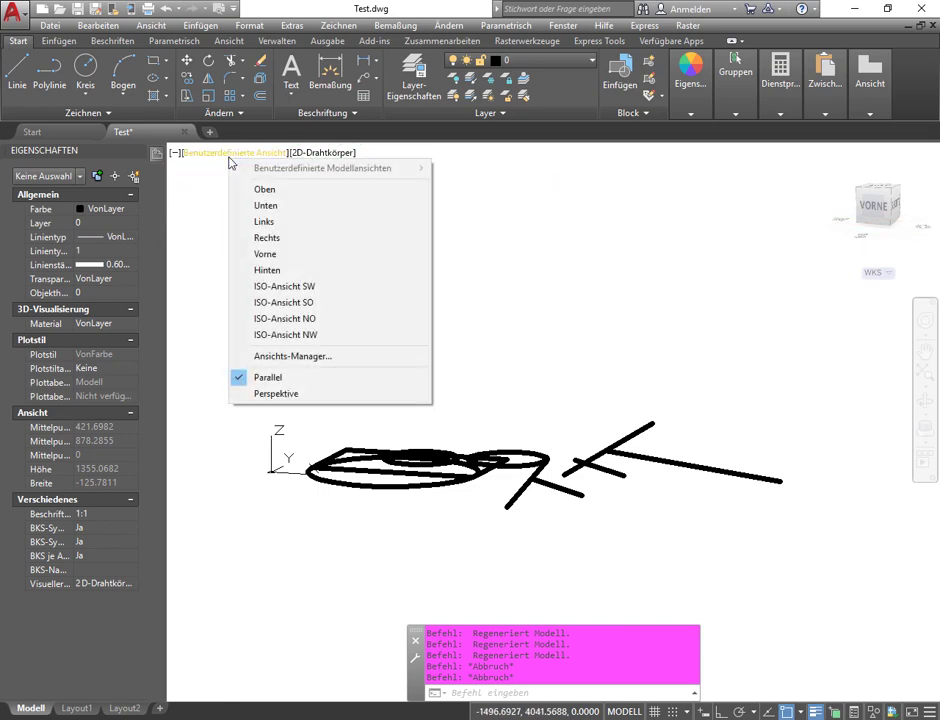
pyautogui.click(264, 190)
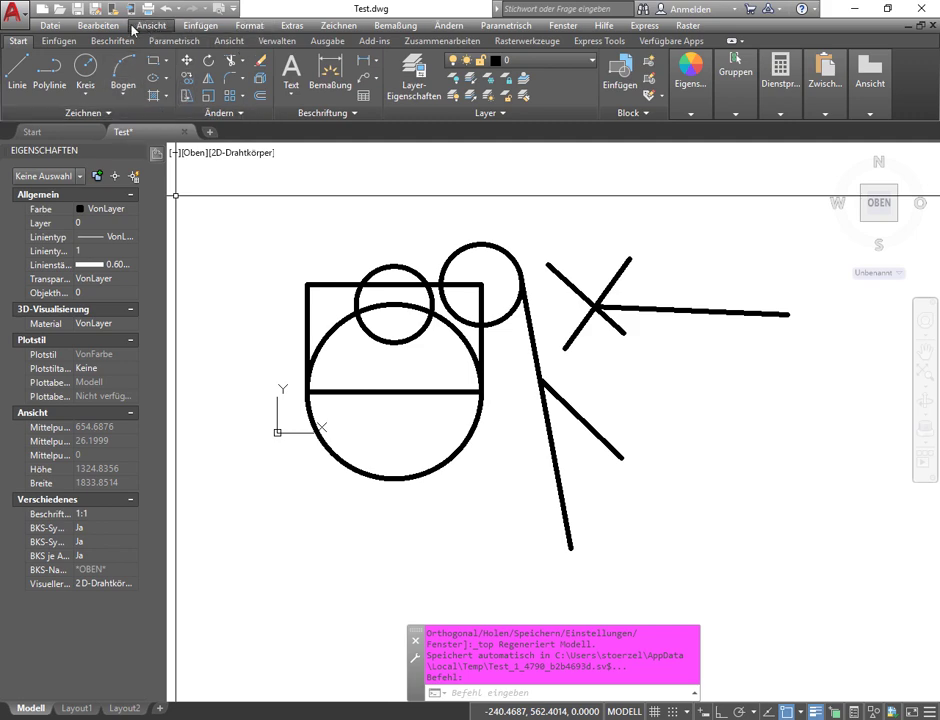
# Place a first single point right of the slanted line via Zeichnen > Punkt > Einzelner Punkt.
pyautogui.click(234, 9)
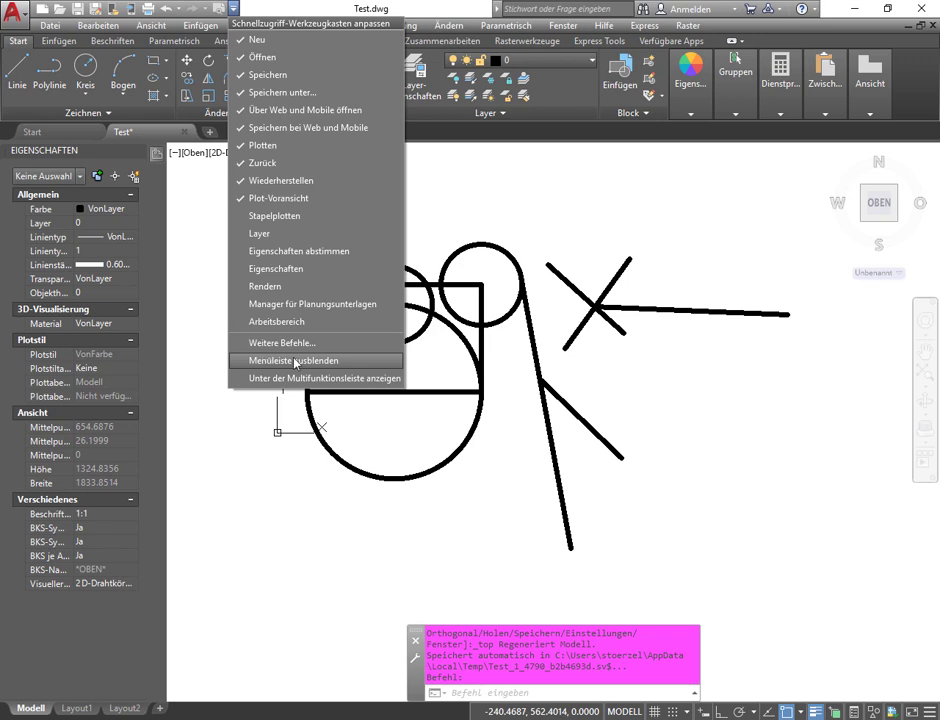
pyautogui.click(757, 33)
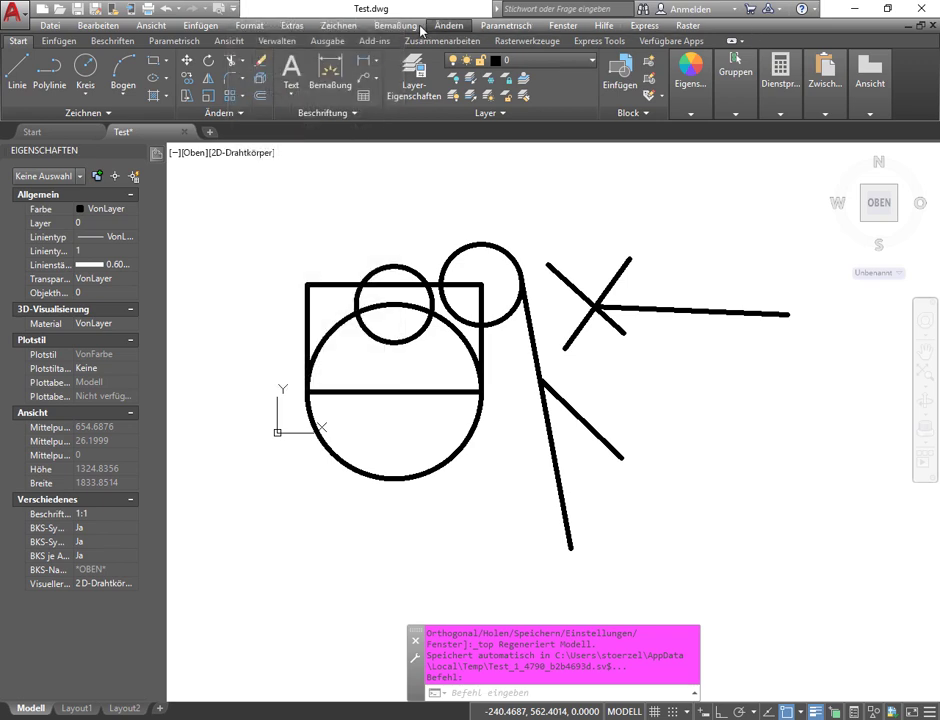
pyautogui.click(340, 26)
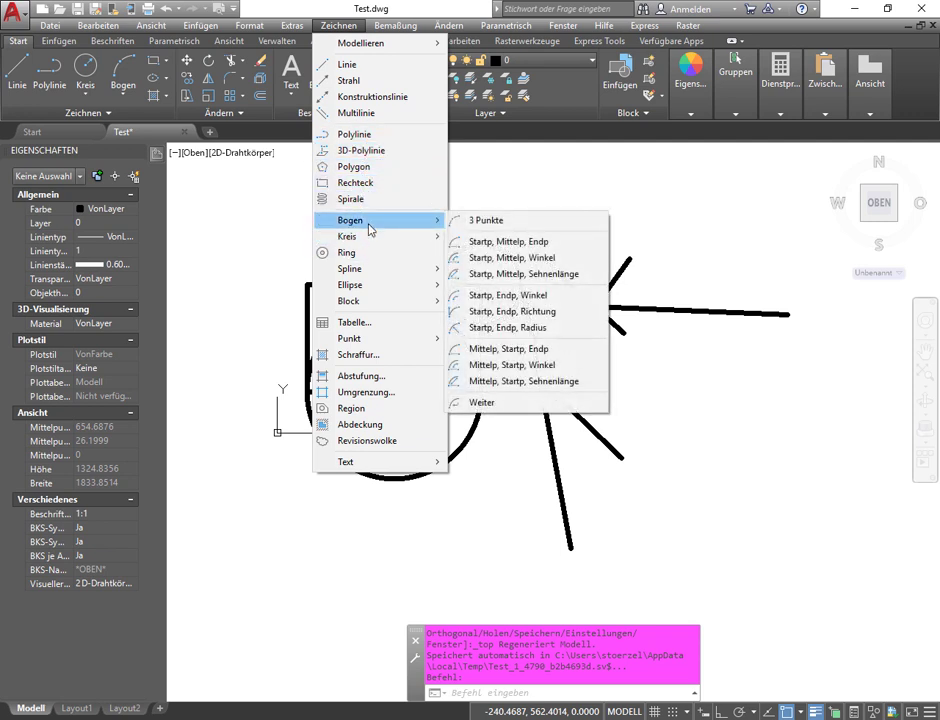
pyautogui.moveTo(375, 338)
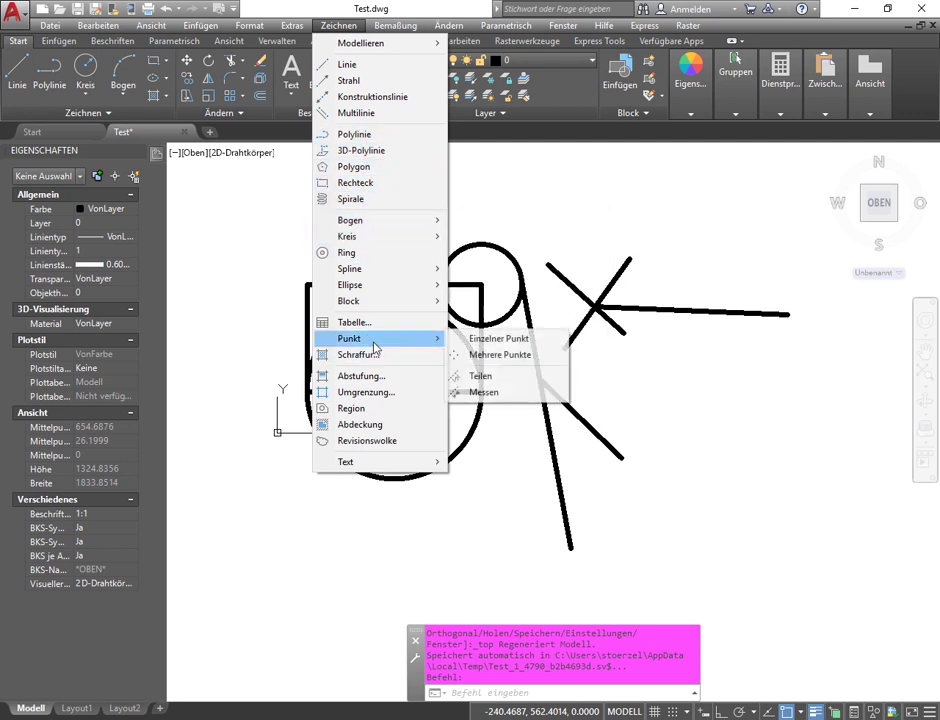
pyautogui.click(493, 342)
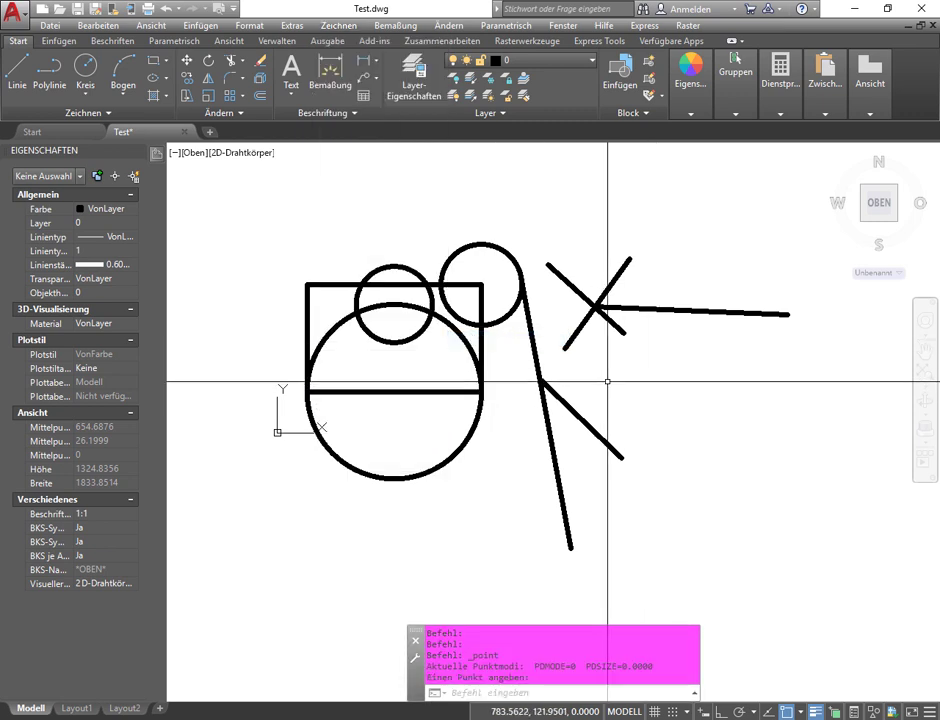
pyautogui.click(591, 373)
# Place a second single point beside it, then zoom and pan to centre both points.
pyautogui.press('Return')
pyautogui.click(598, 379)
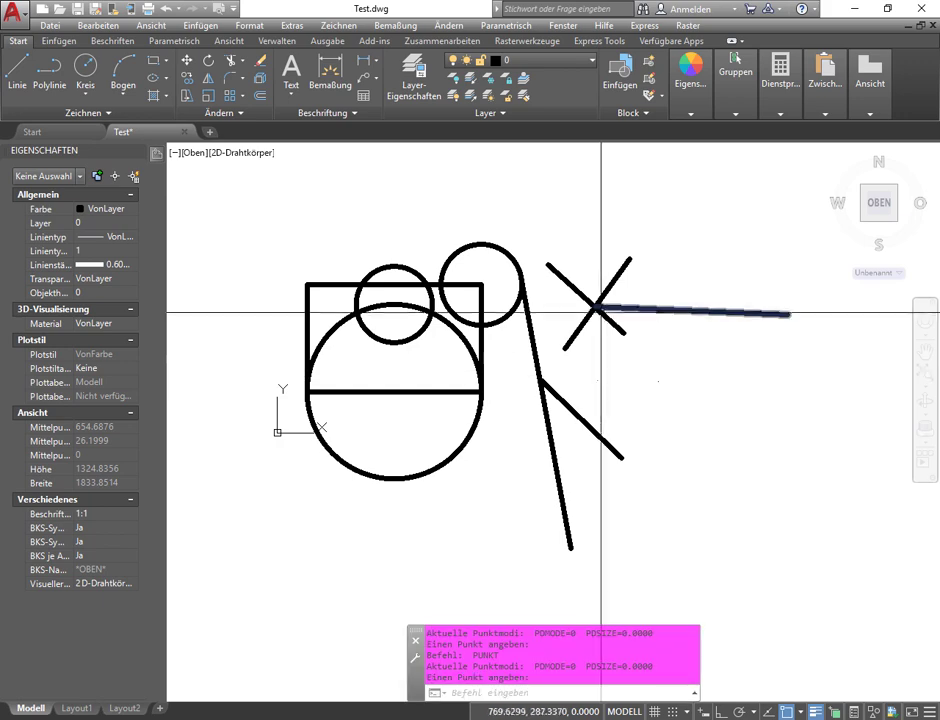
pyautogui.press('Escape')
pyautogui.scroll(4, 617, 372)
pyautogui.moveTo(617, 359); pyautogui.dragTo(517, 354, button='middle')
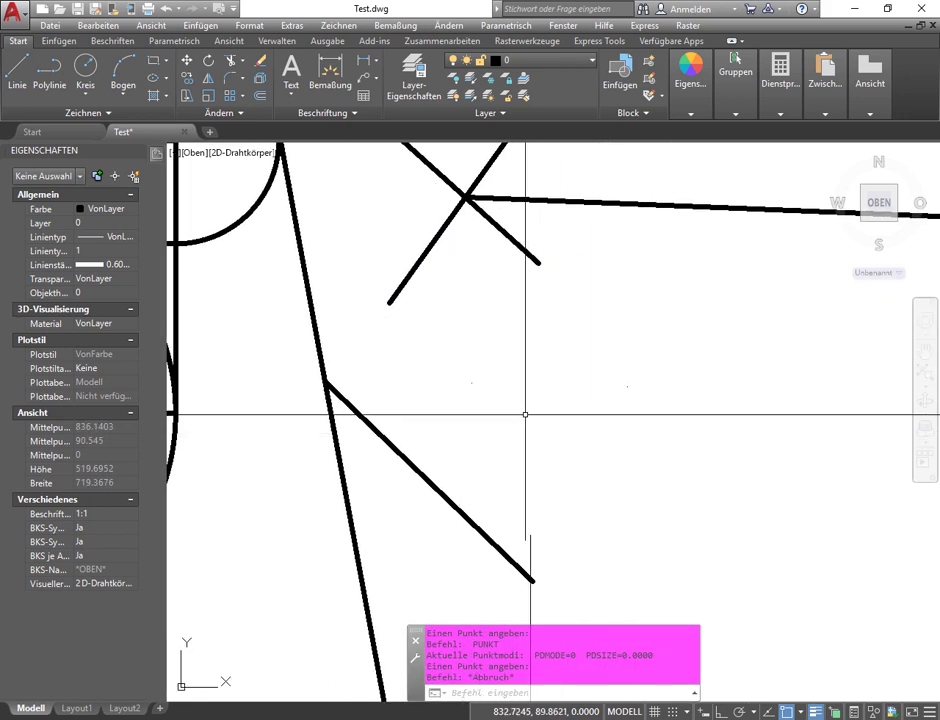
pyautogui.click(245, 25)
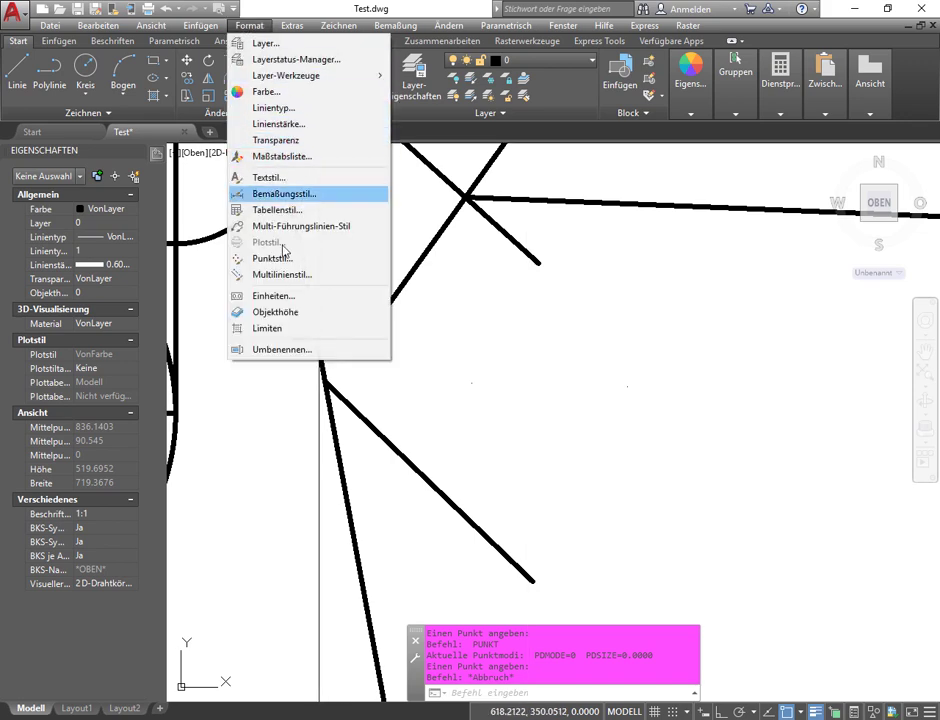
# Set the point style to the circled cross and select a point to check its position.
pyautogui.click(280, 258)
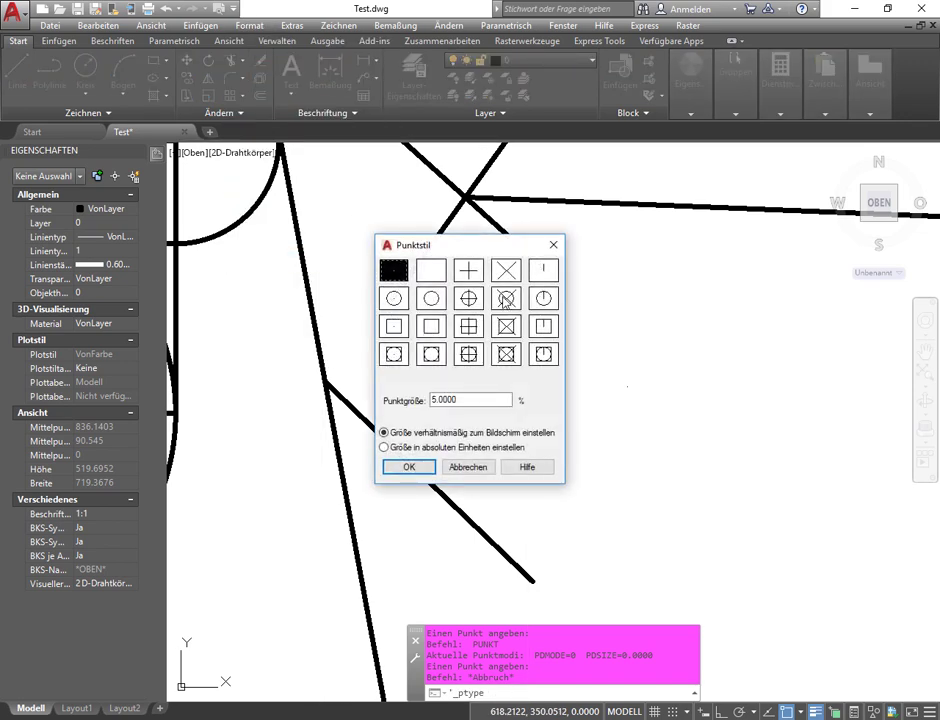
pyautogui.click(408, 468)
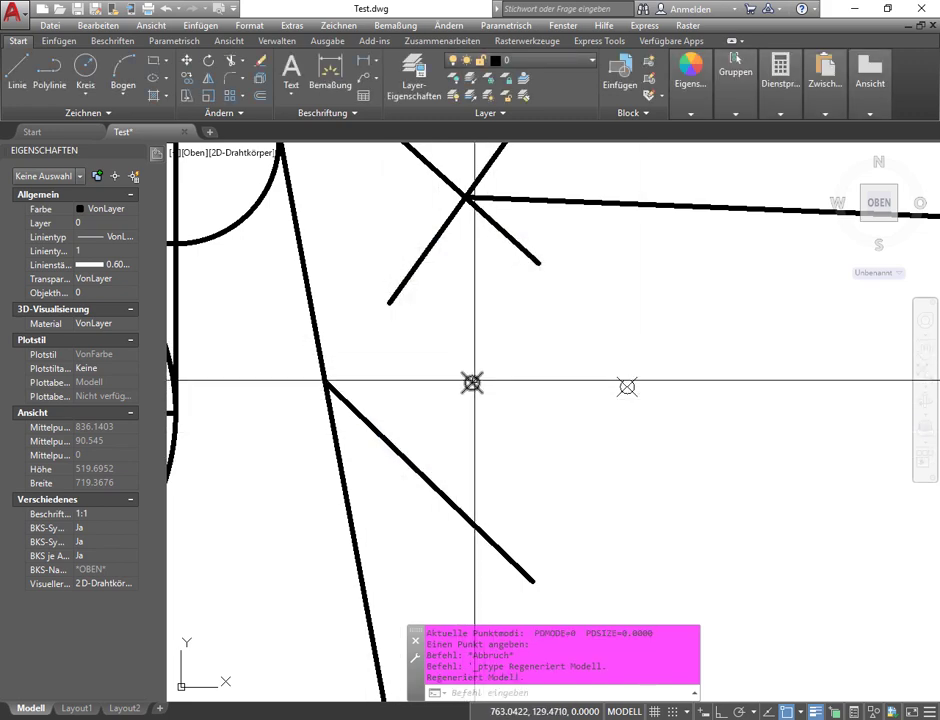
pyautogui.click(472, 382)
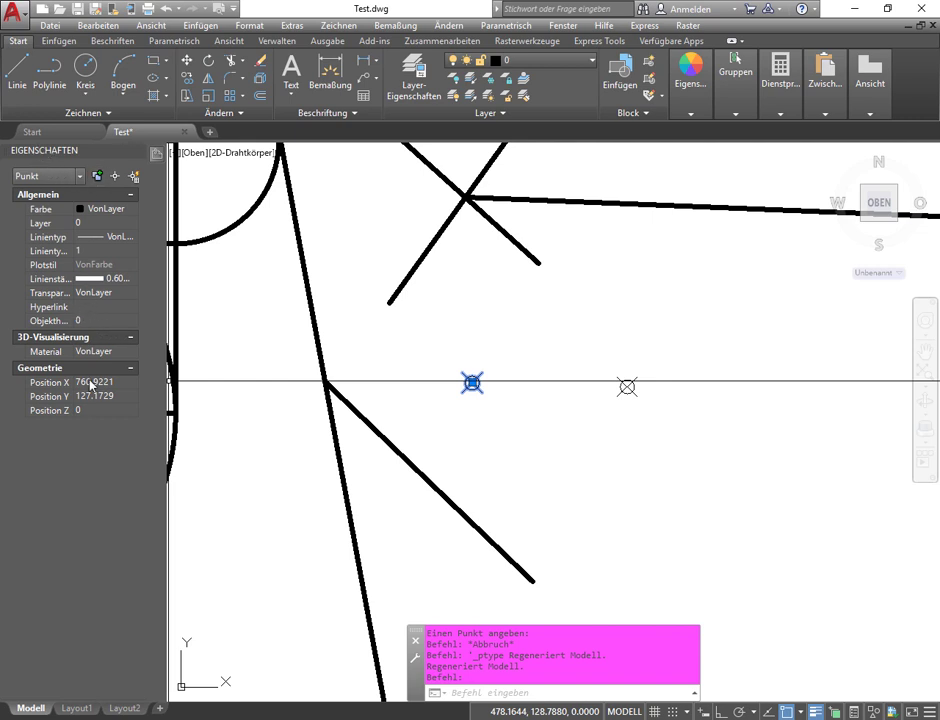
pyautogui.press('Escape')
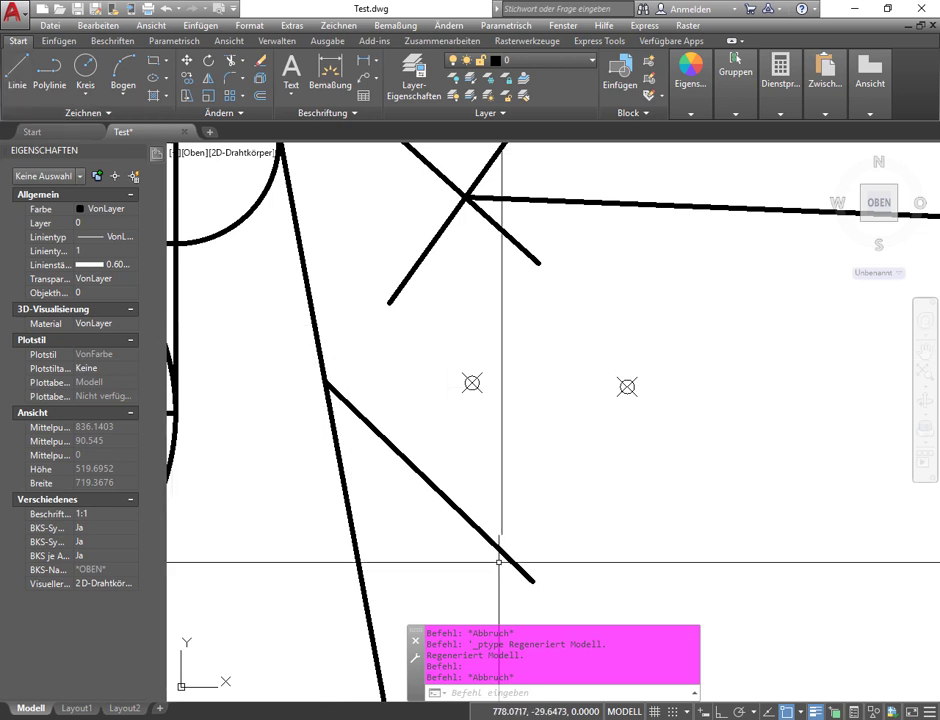
pyautogui.click(801, 711)
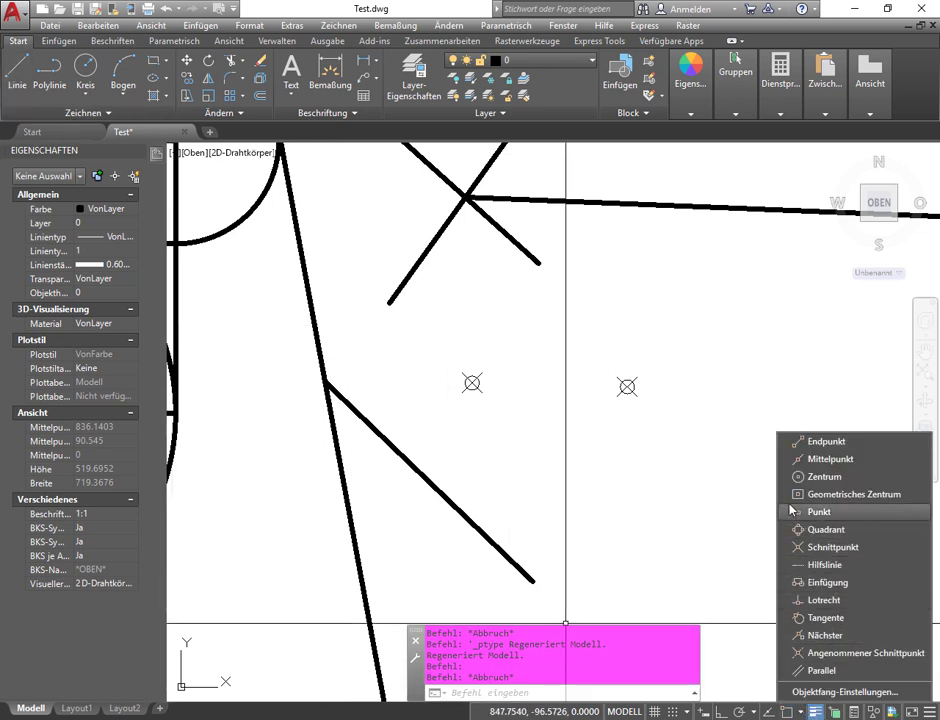
# Enable the Punkt object snap and draw a line joining the two circled-cross points.
pyautogui.click(790, 510)
pyautogui.click(14, 66)
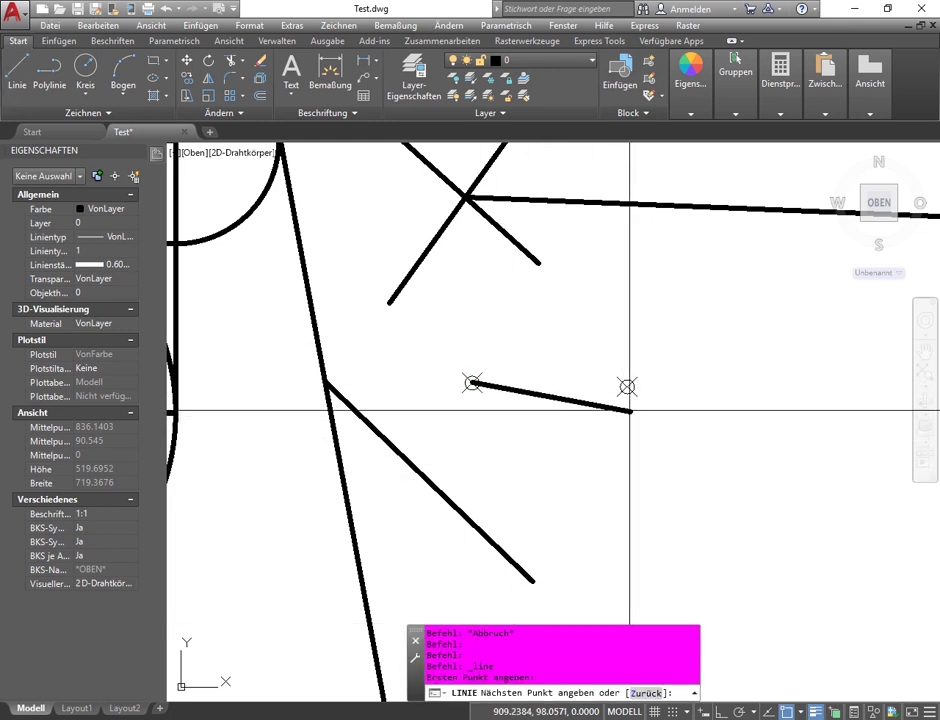
pyautogui.click(627, 386)
pyautogui.press('Escape')
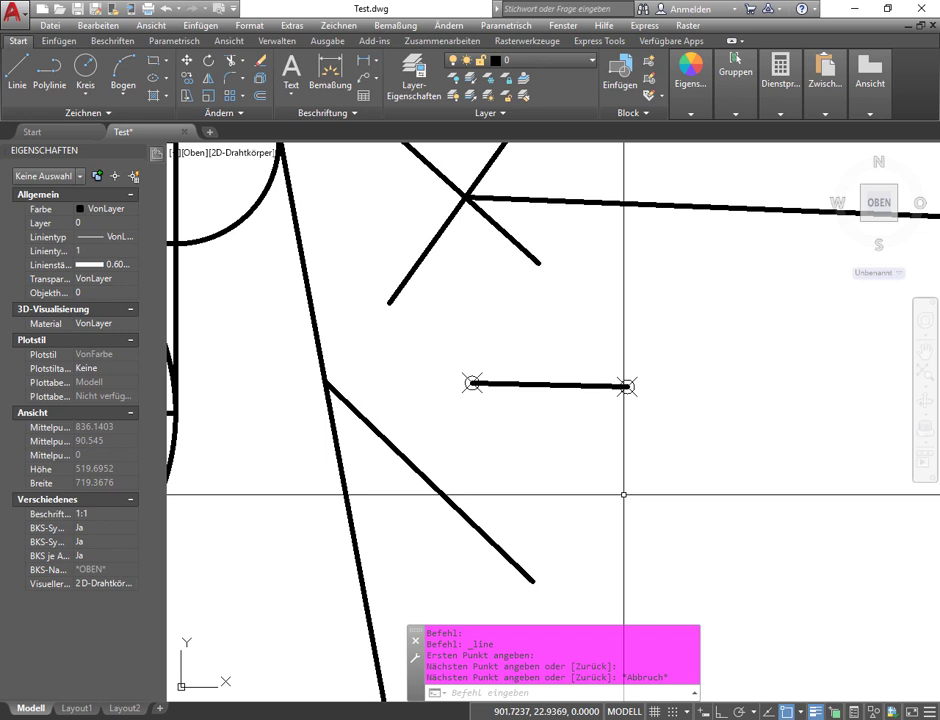
pyautogui.click(799, 712)
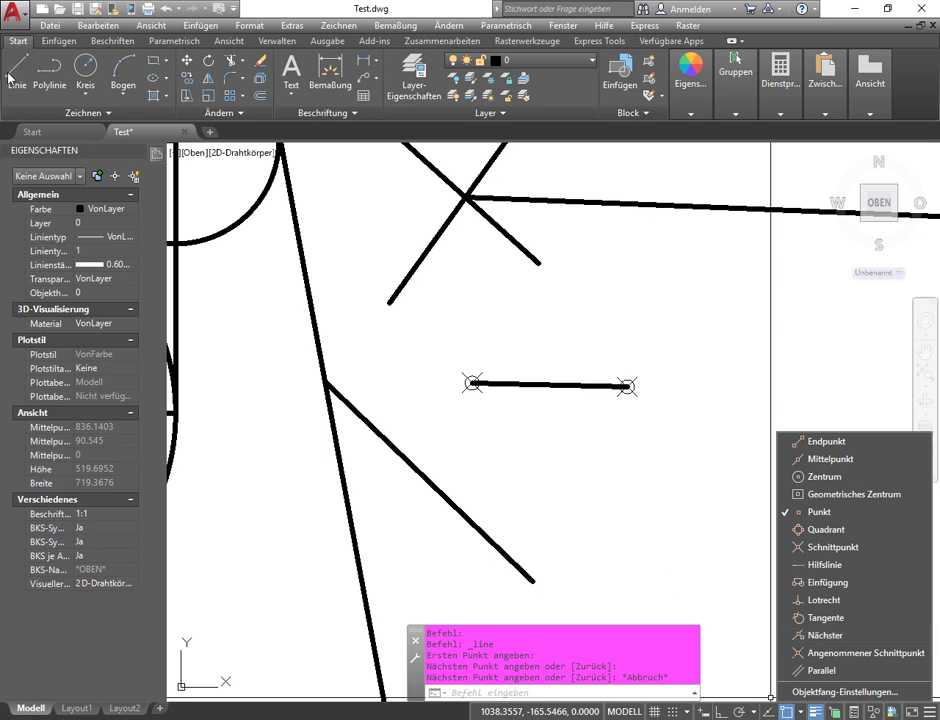
# Turn on the Nächster (nearest) object snap.
pyautogui.click(417, 306)
pyautogui.write('^^')
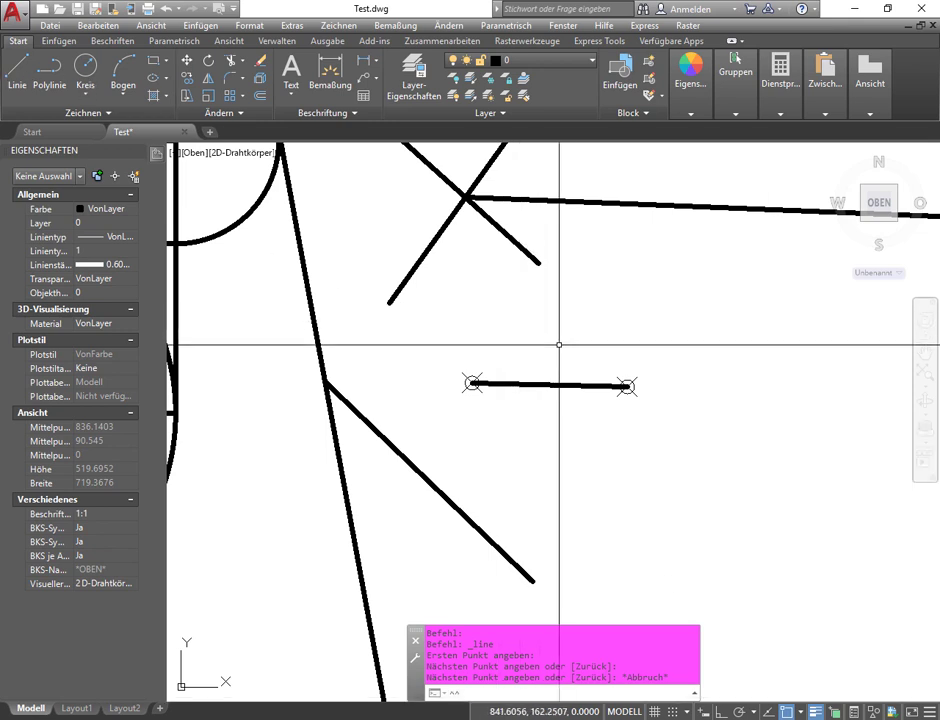
pyautogui.scroll(5, 541, 378)
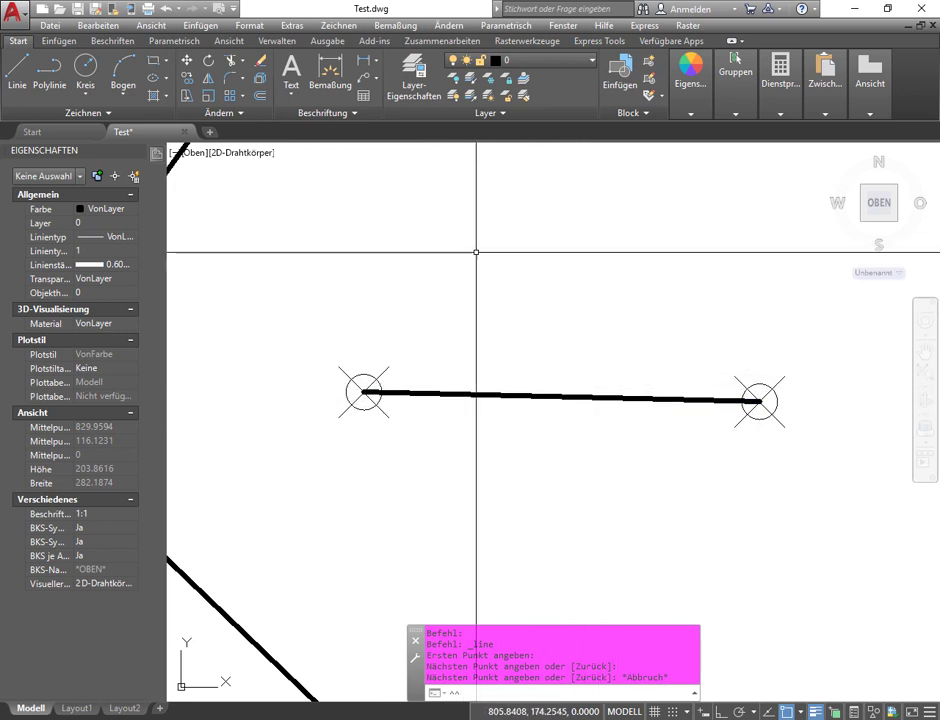
pyautogui.click(800, 712)
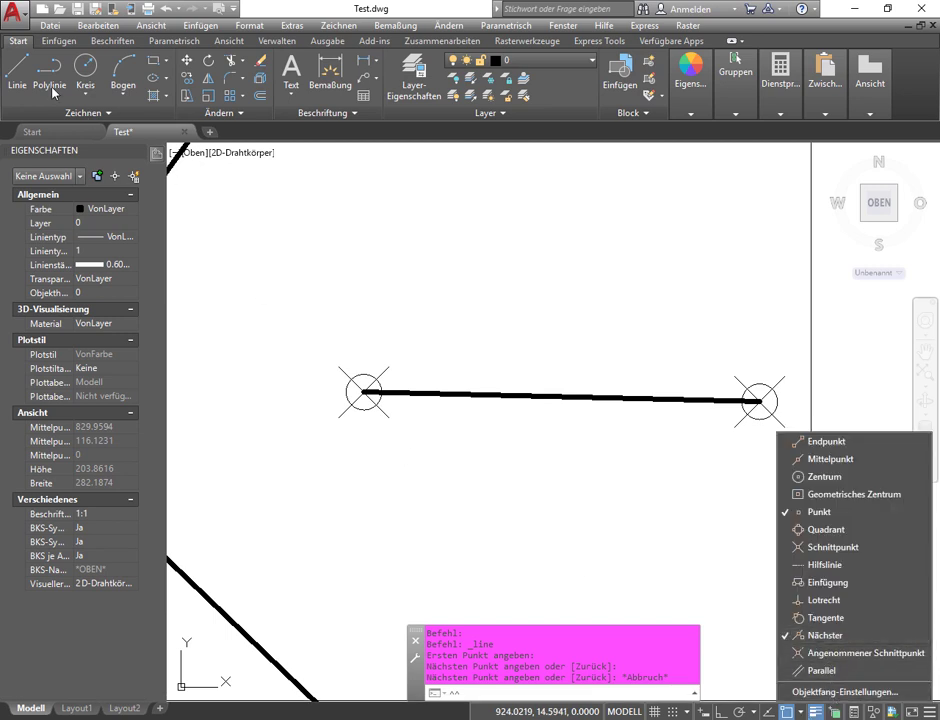
# Draw a two-segment line from the slanted line via a lower-right corner to the long line.
pyautogui.click(17, 68)
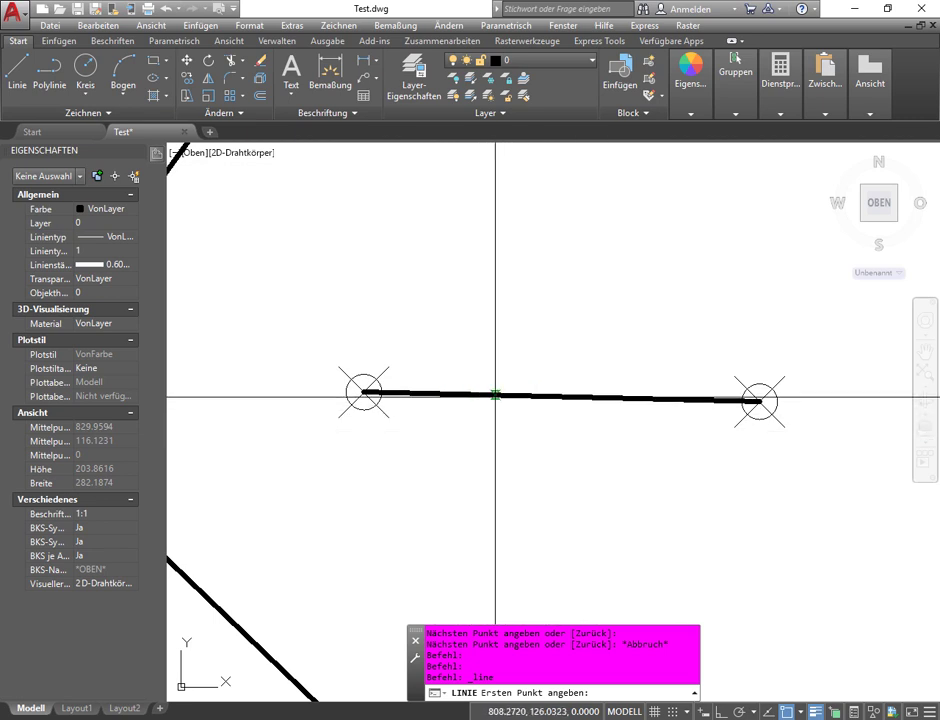
pyautogui.scroll(-4, 531, 396)
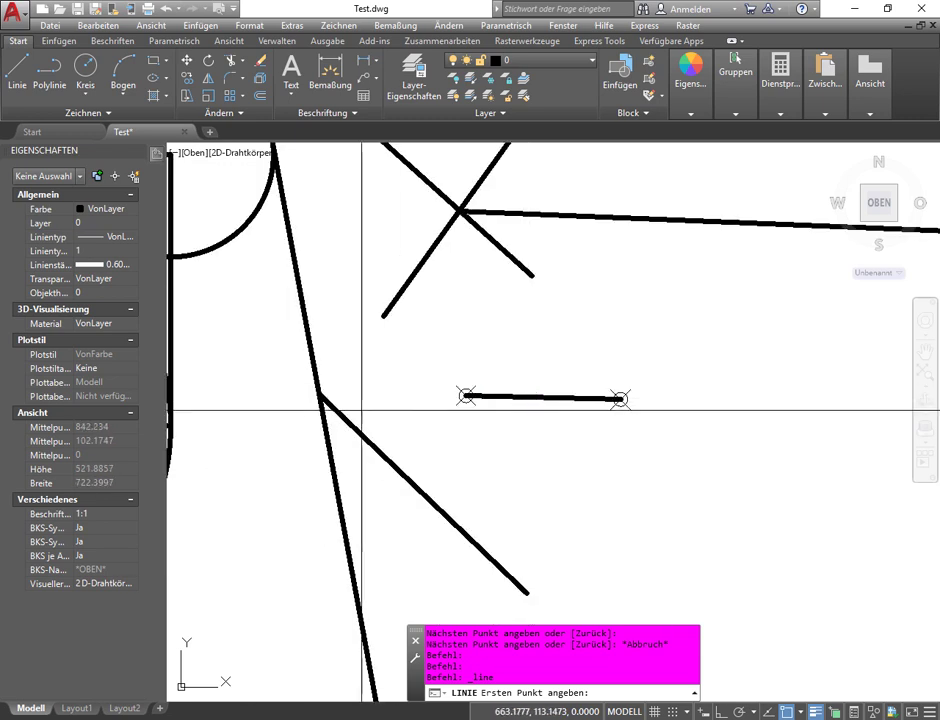
pyautogui.click(400, 473)
pyautogui.click(708, 477)
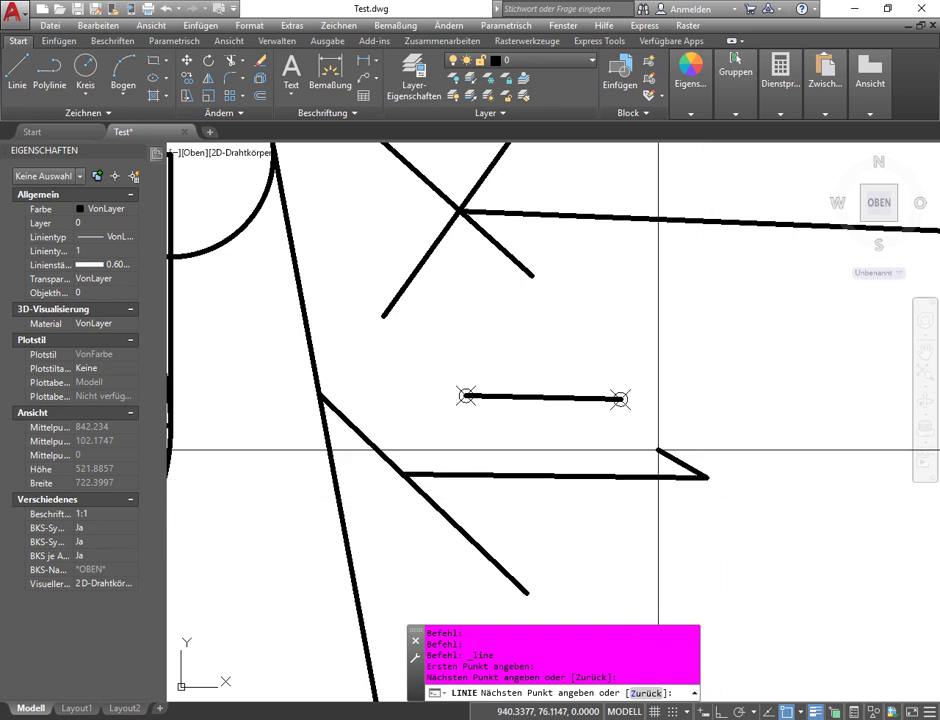
pyautogui.click(596, 215)
pyautogui.press('Escape')
pyautogui.press('Escape')
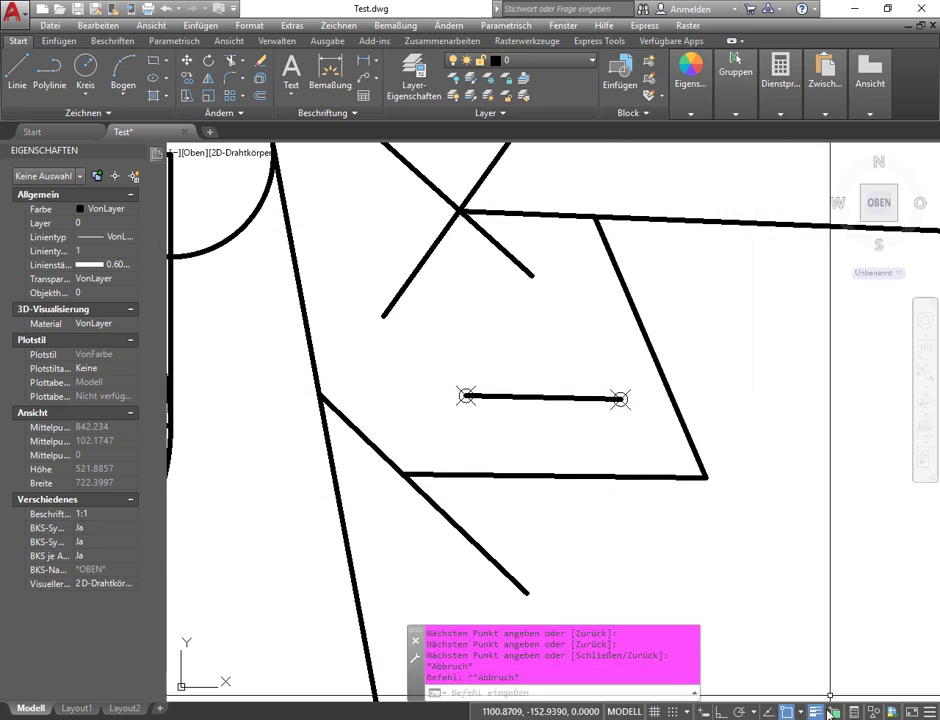
pyautogui.click(801, 712)
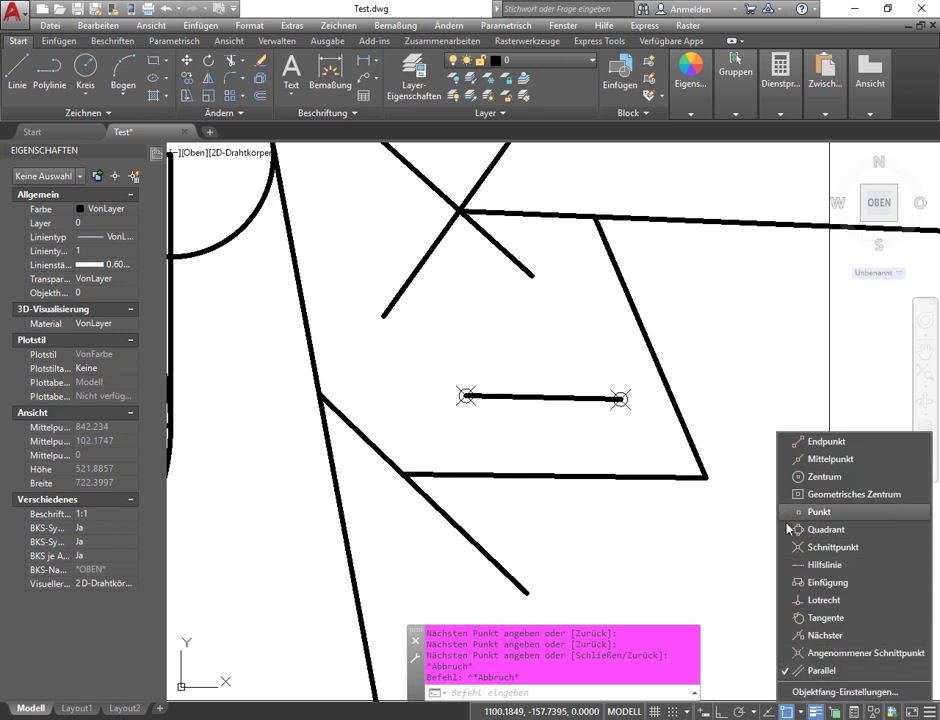
# Draw a zigzag line below the shape with a horizontal and a parallel segment, then zoom out.
pyautogui.click(15, 75)
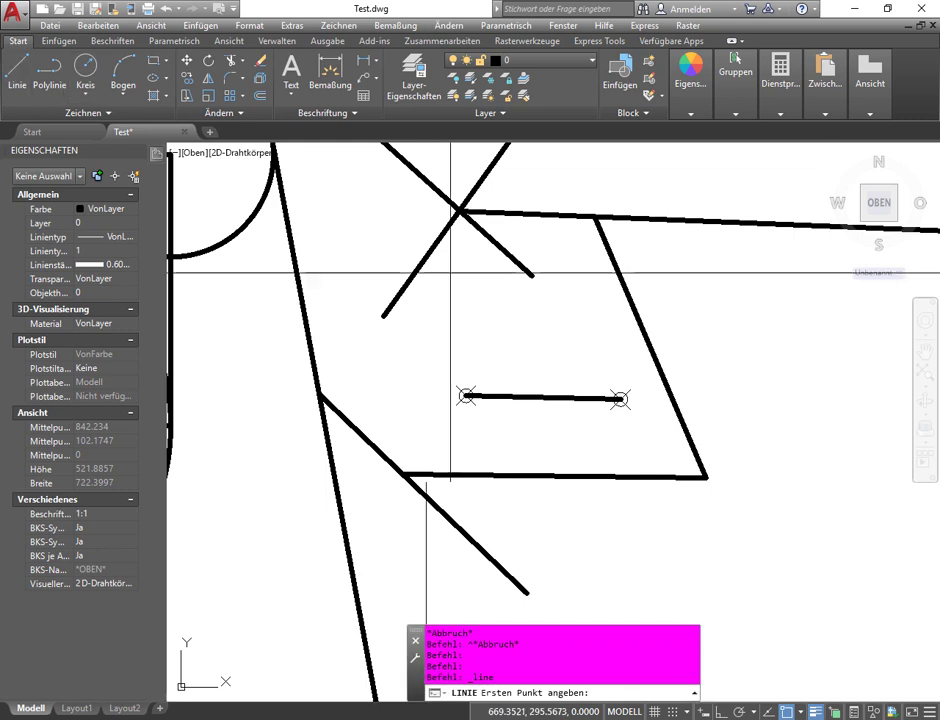
pyautogui.click(556, 554)
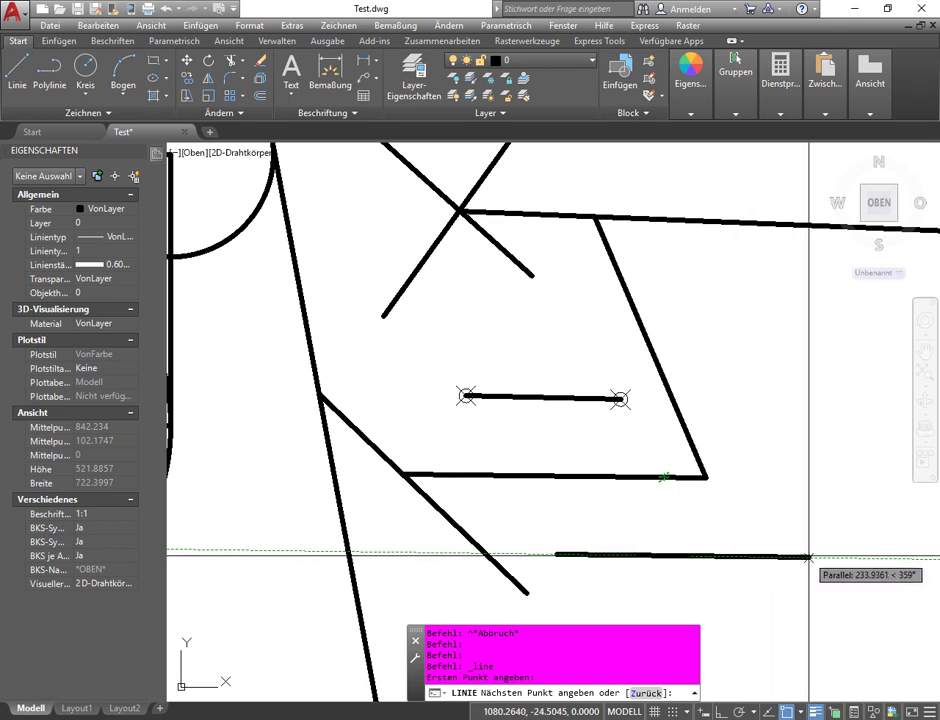
pyautogui.click(864, 557)
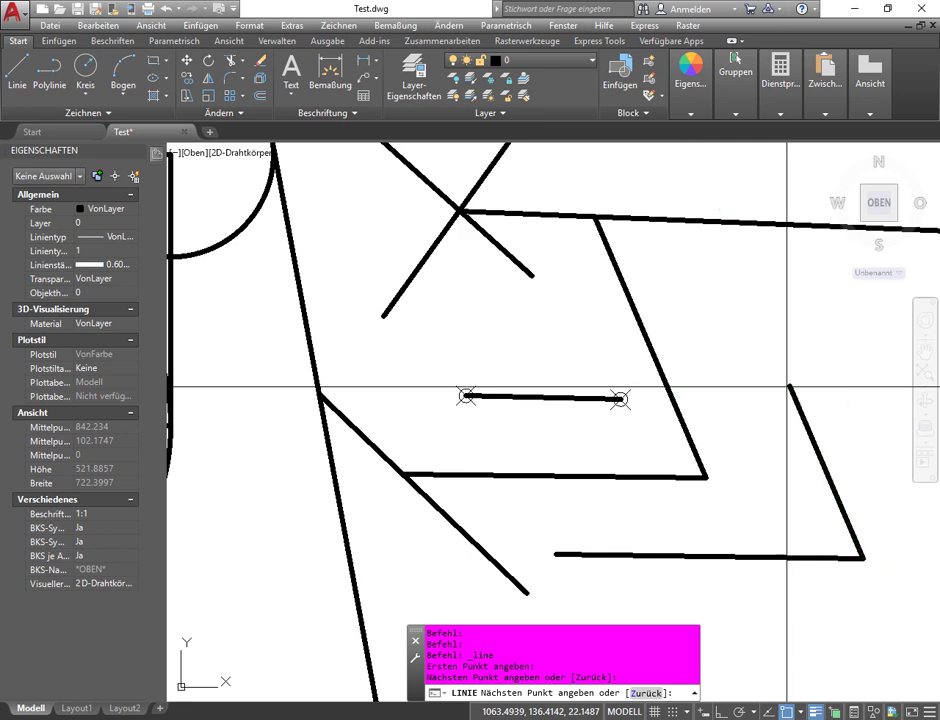
pyautogui.click(789, 386)
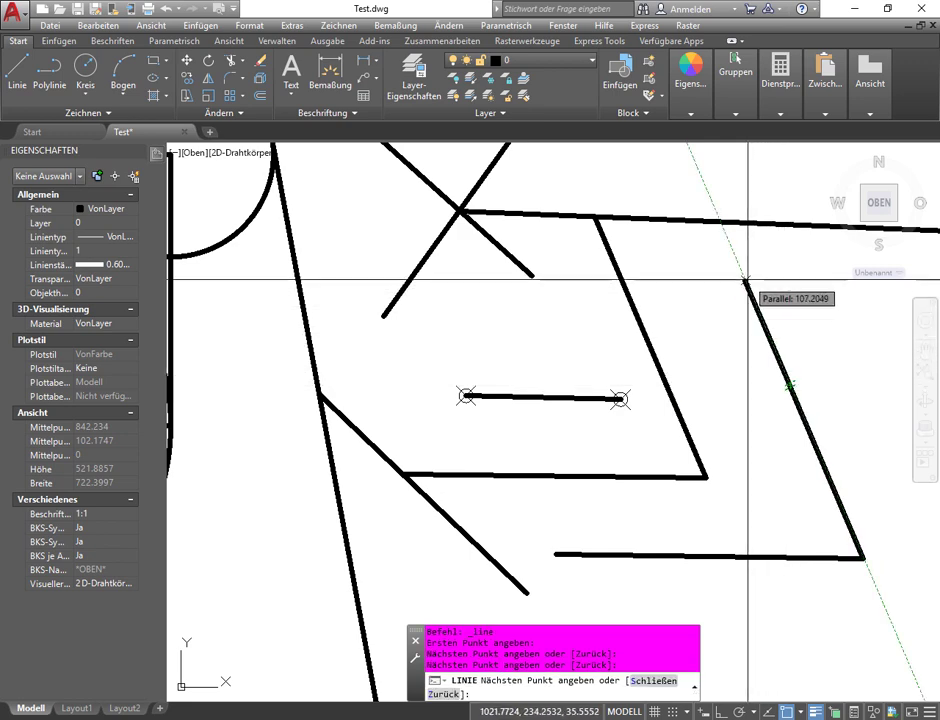
pyautogui.moveTo(745, 277); pyautogui.dragTo(359, 345, button='middle')
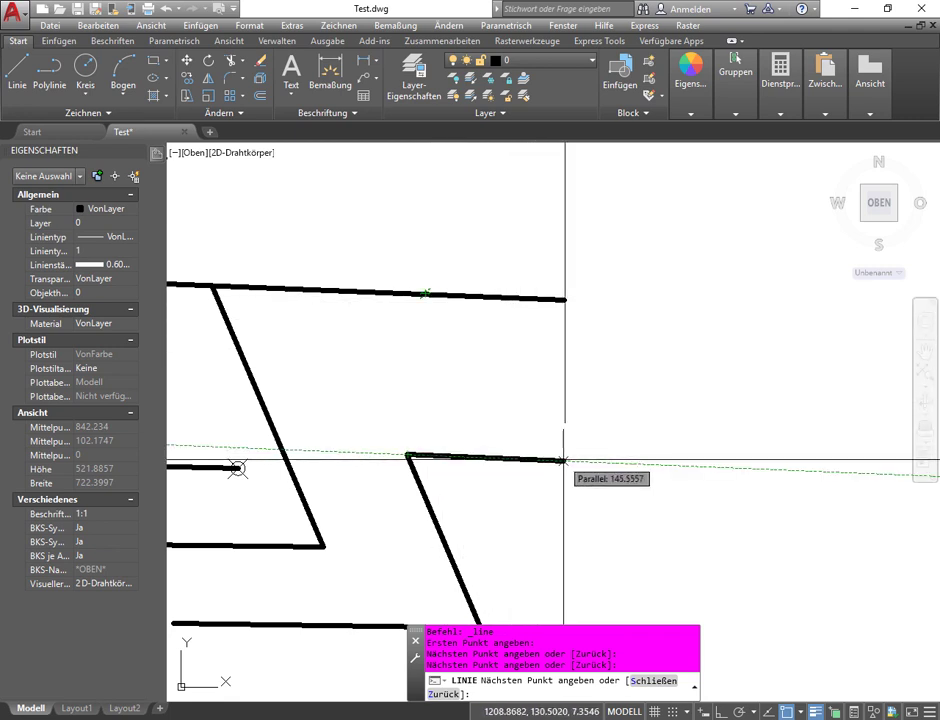
pyautogui.click(627, 463)
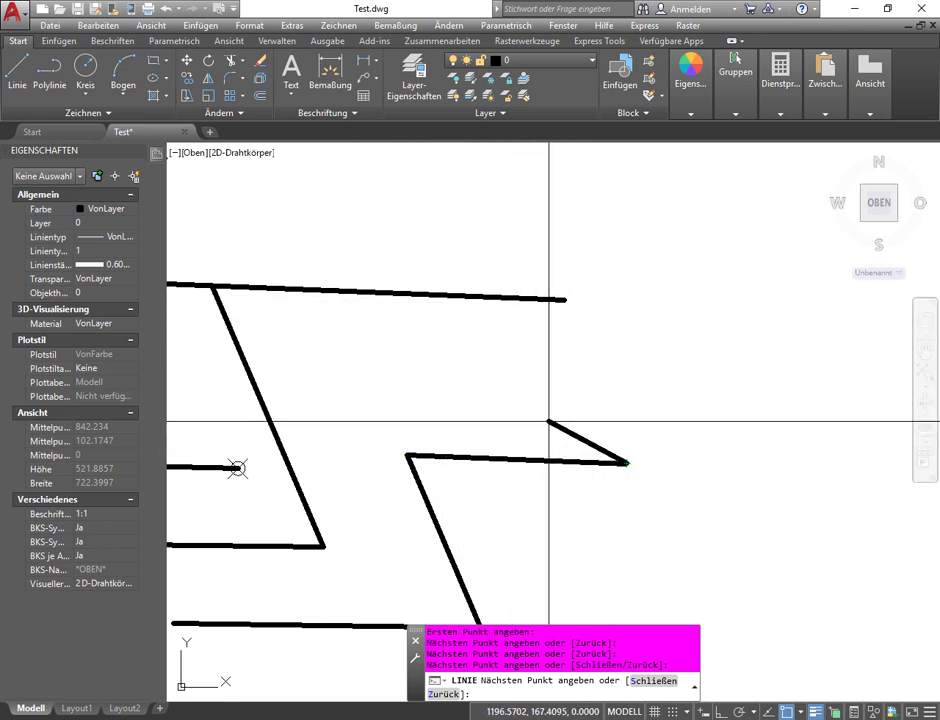
pyautogui.press('Escape')
pyautogui.scroll(-6, 550, 404)
pyautogui.scroll(-2, 558, 453)
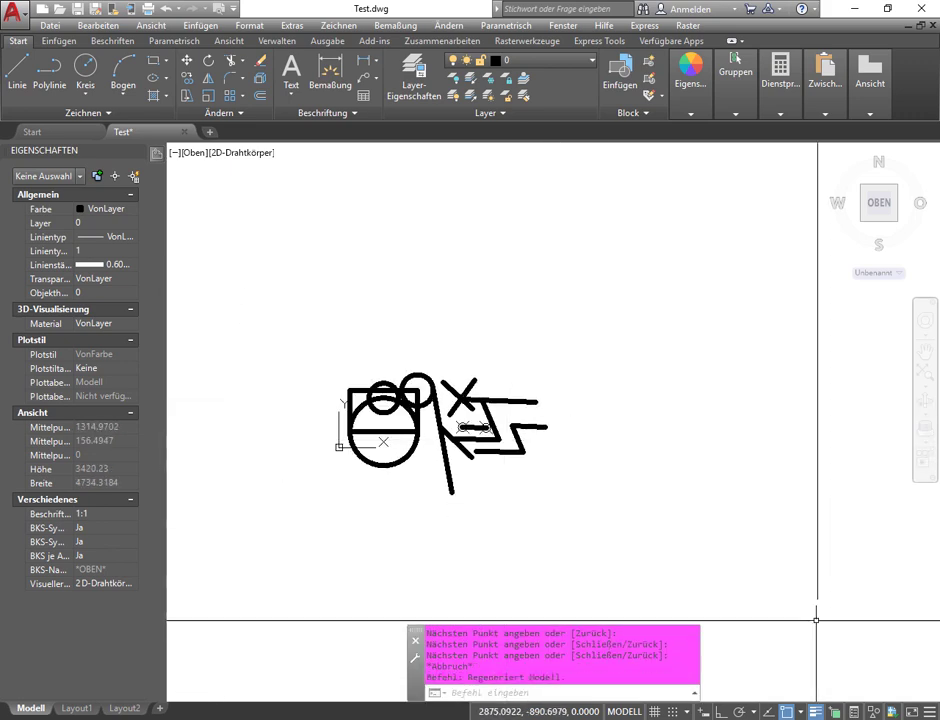
# Erase all 17 objects and set object snaps to Endpunkt, Hilfslinie and Parallel.
pyautogui.click(838, 700)
pyautogui.press('Delete')
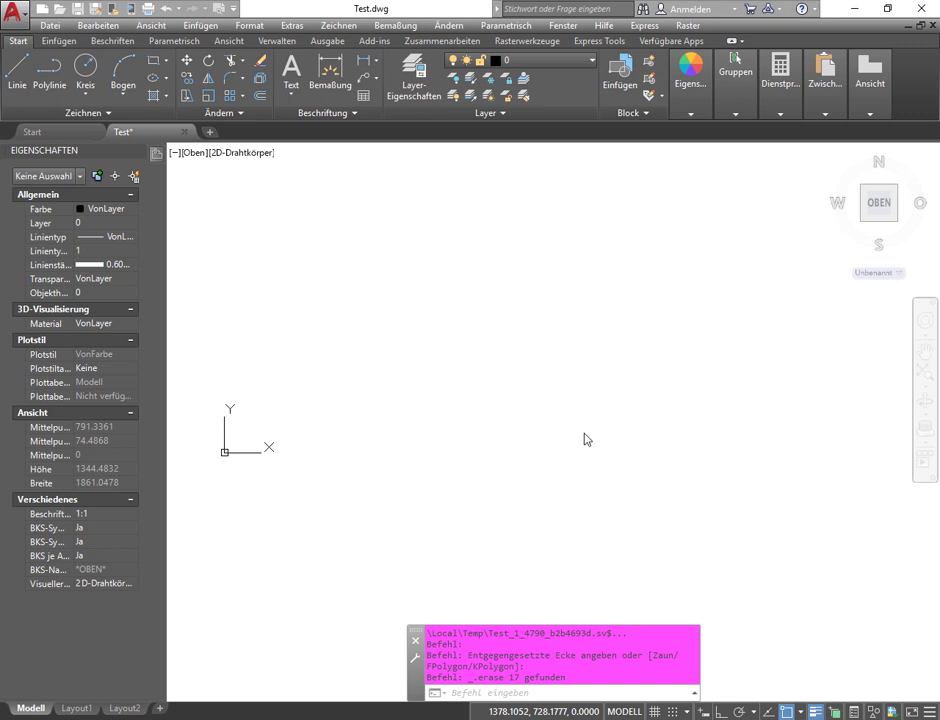
pyautogui.click(802, 713)
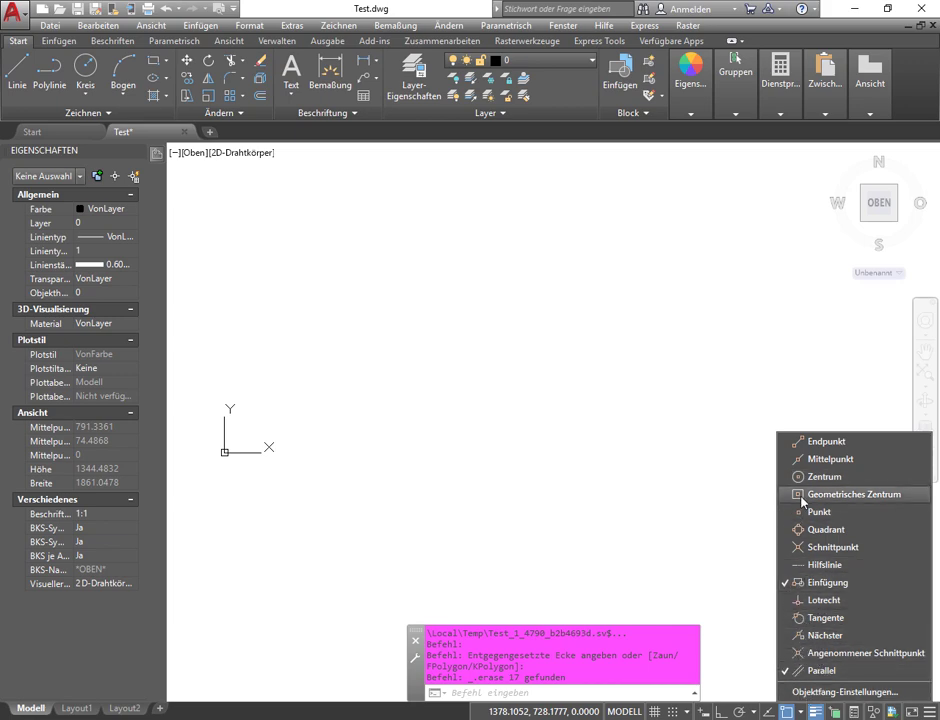
pyautogui.click(828, 691)
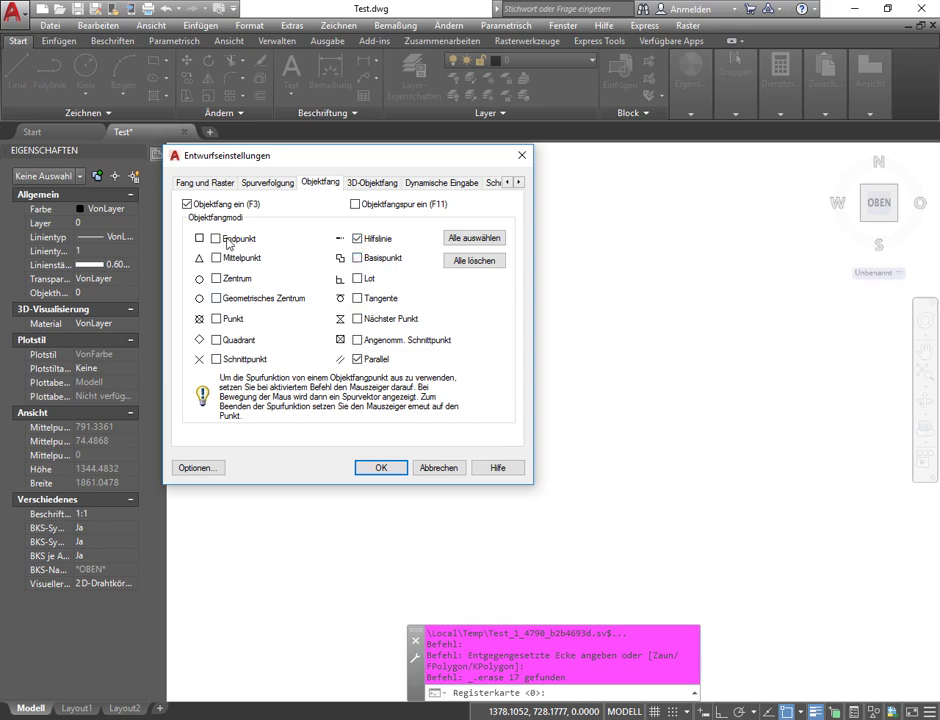
pyautogui.click(381, 469)
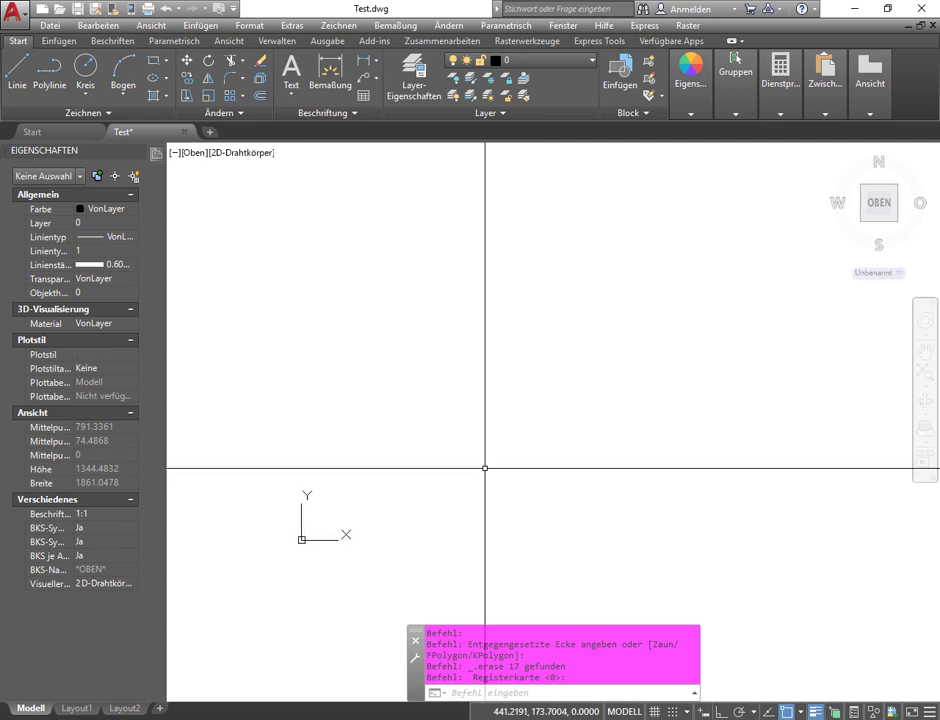
# Draw an upper line falling to the right and a separate lower line rising to the right.
pyautogui.click(17, 72)
pyautogui.click(338, 317)
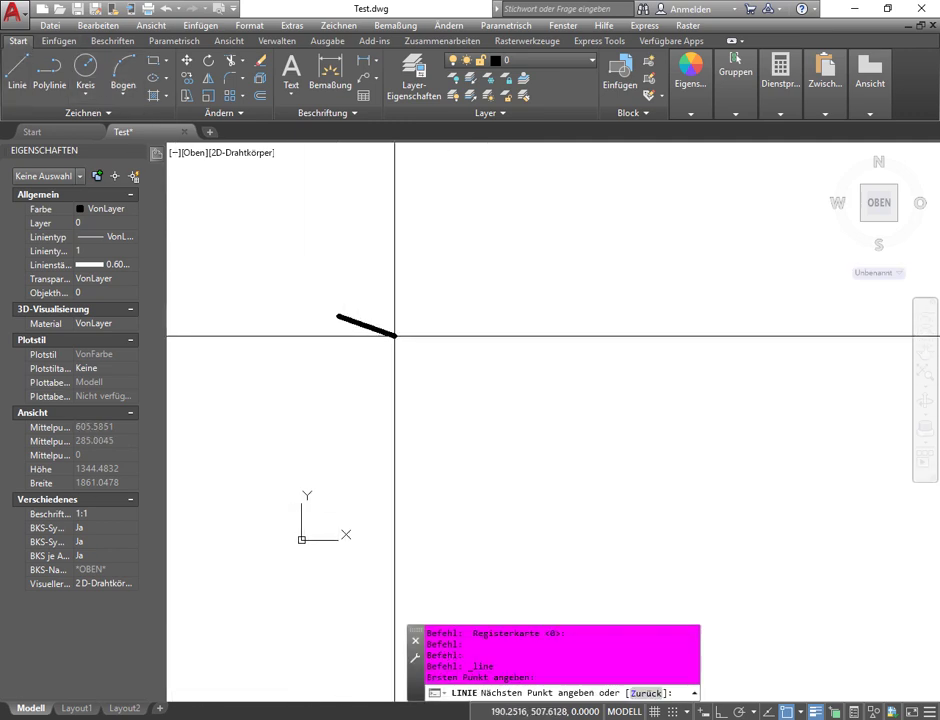
pyautogui.click(527, 364)
pyautogui.press('Escape')
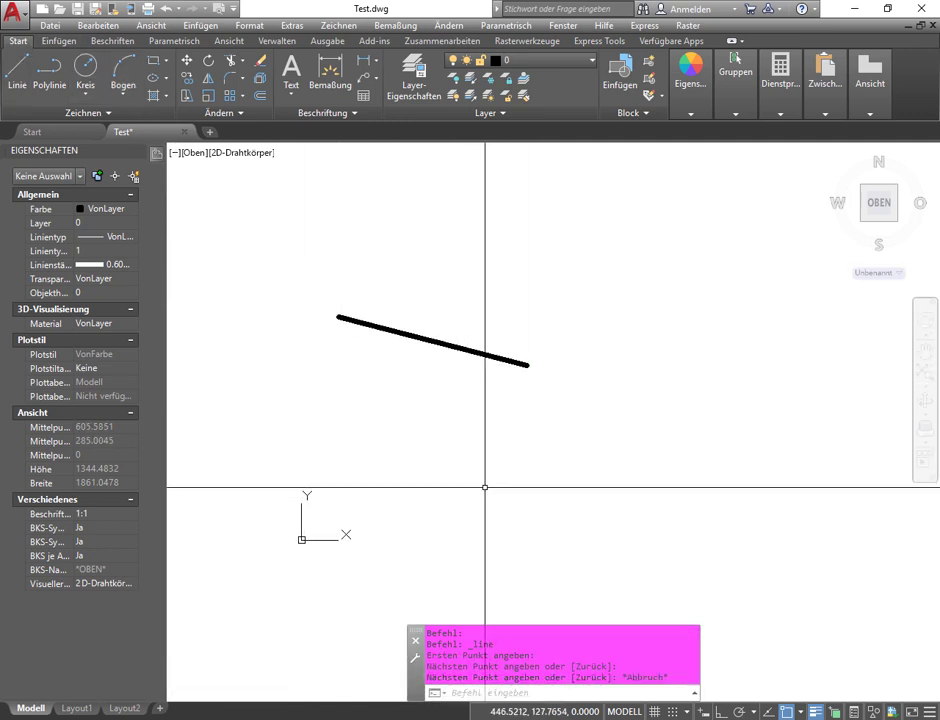
pyautogui.press('Return')
pyautogui.click(380, 496)
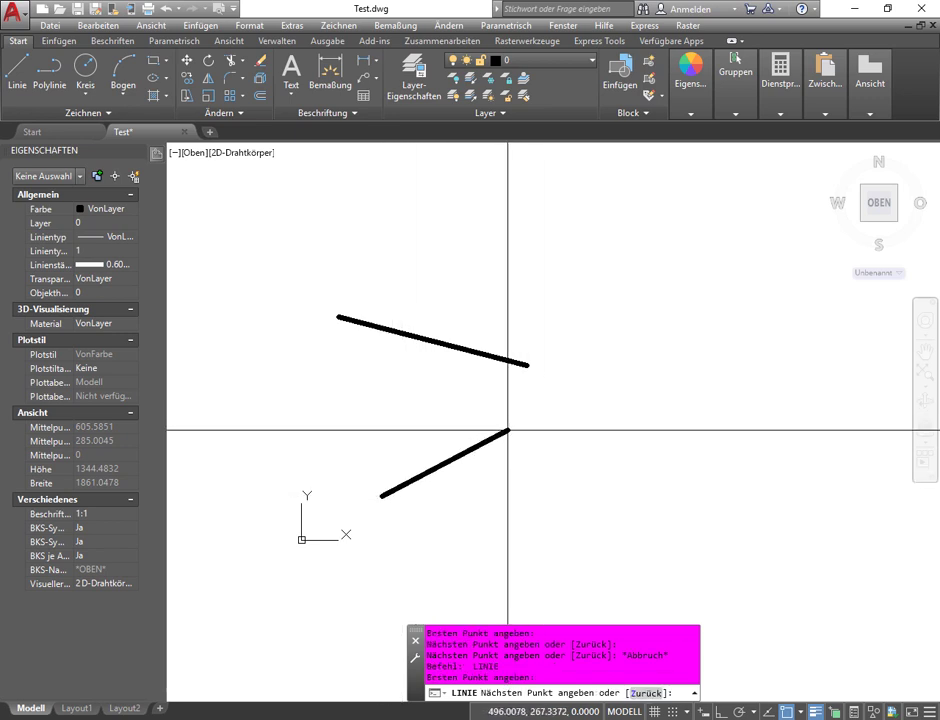
pyautogui.click(511, 434)
pyautogui.press('Escape')
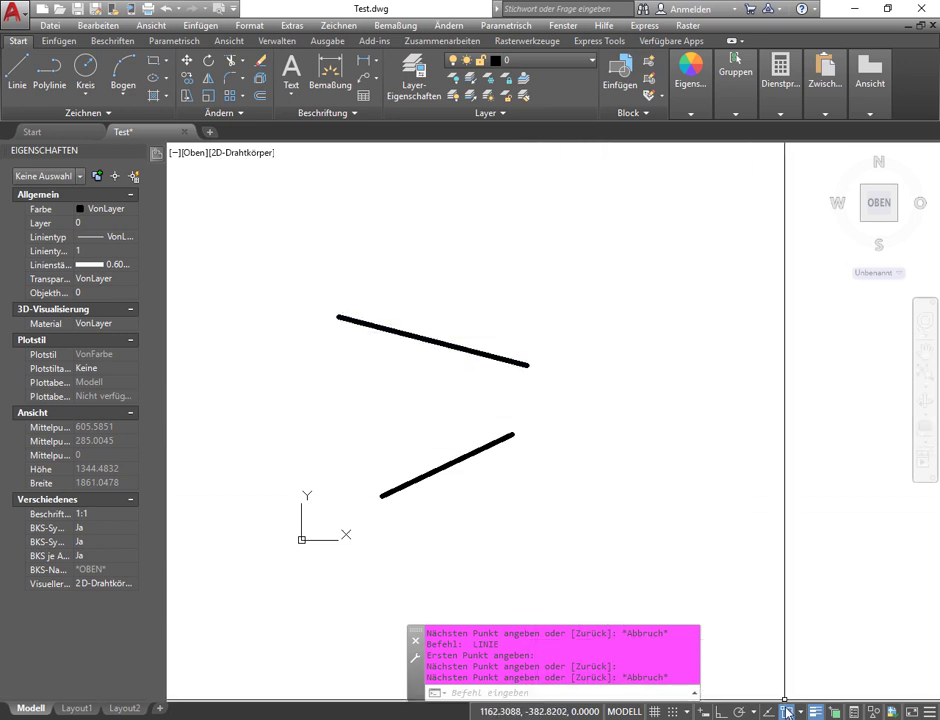
# Draw a line from where both lines' extensions cross down to the right.
pyautogui.click(22, 70)
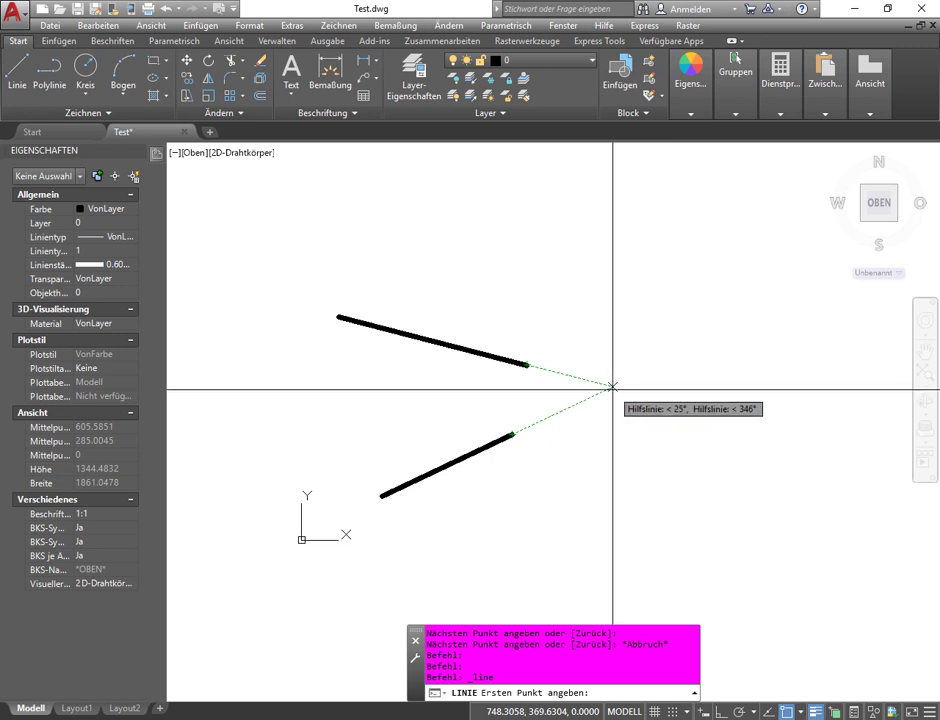
pyautogui.click(613, 386)
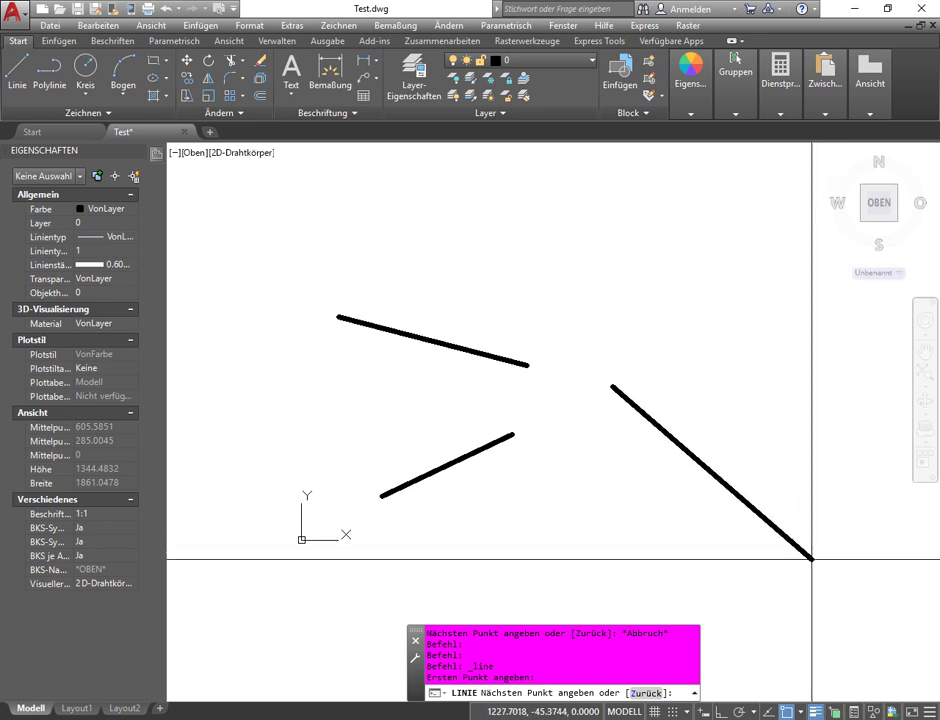
pyautogui.click(811, 559)
pyautogui.press('Escape')
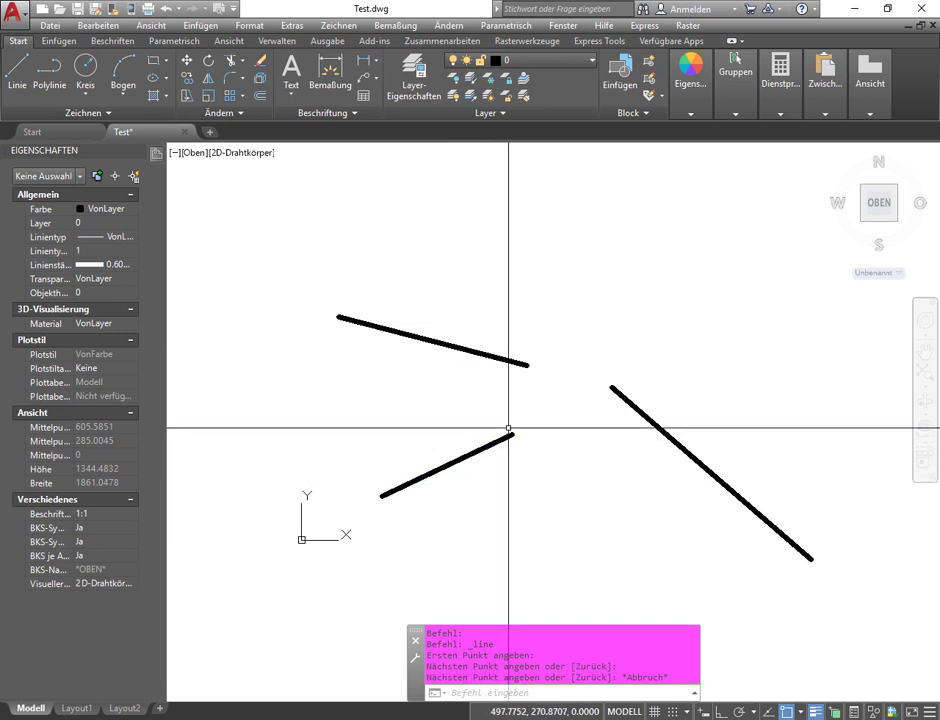
# Shorten the new line by moving its upper endpoint grip.
pyautogui.click(619, 391)
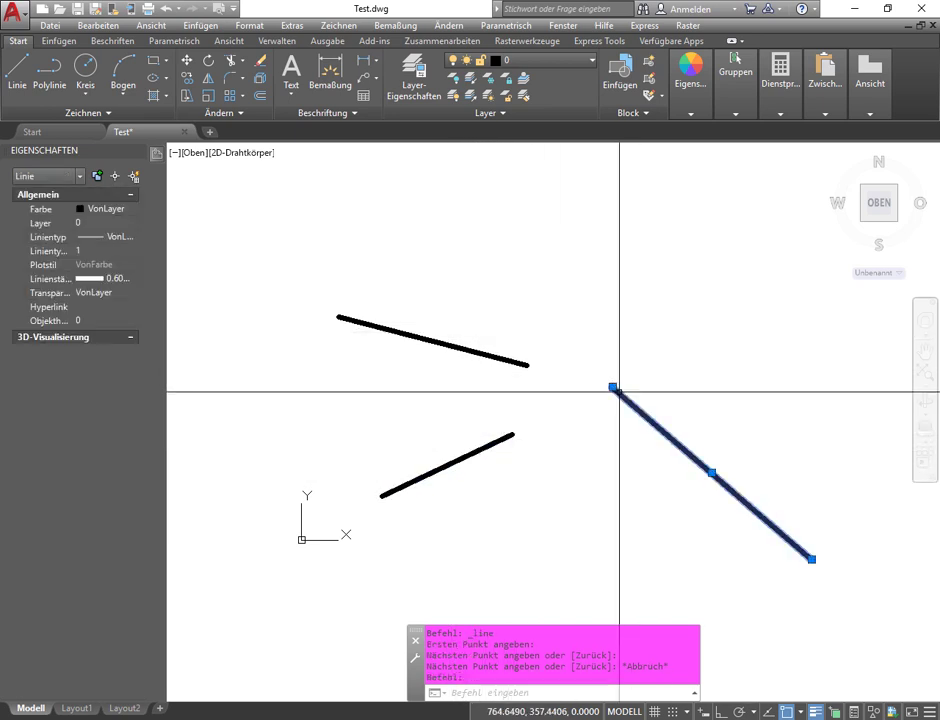
pyautogui.click(612, 386)
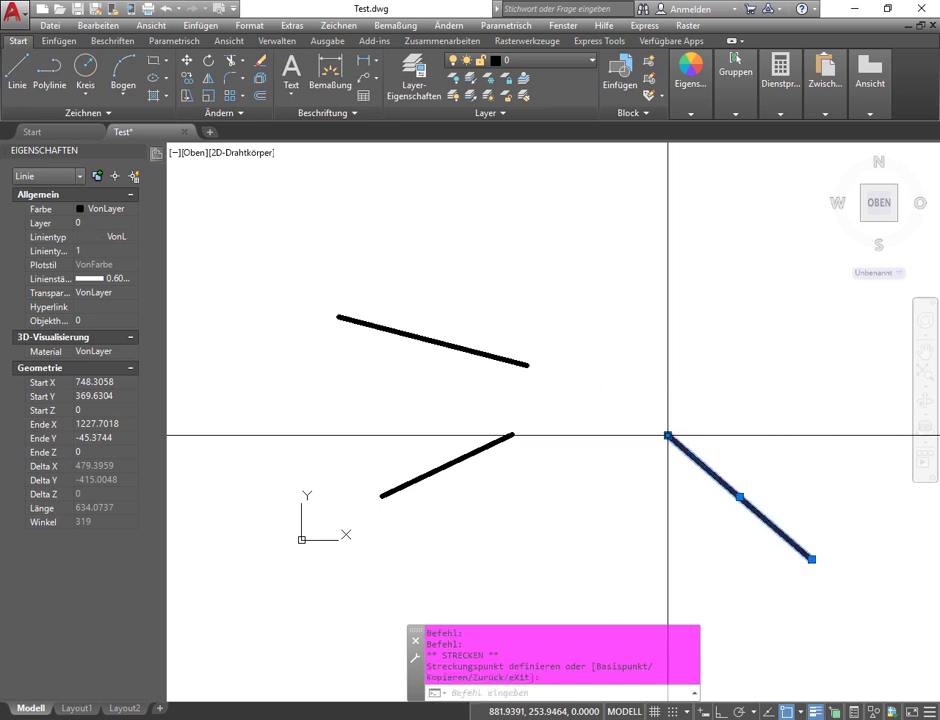
pyautogui.press('Escape')
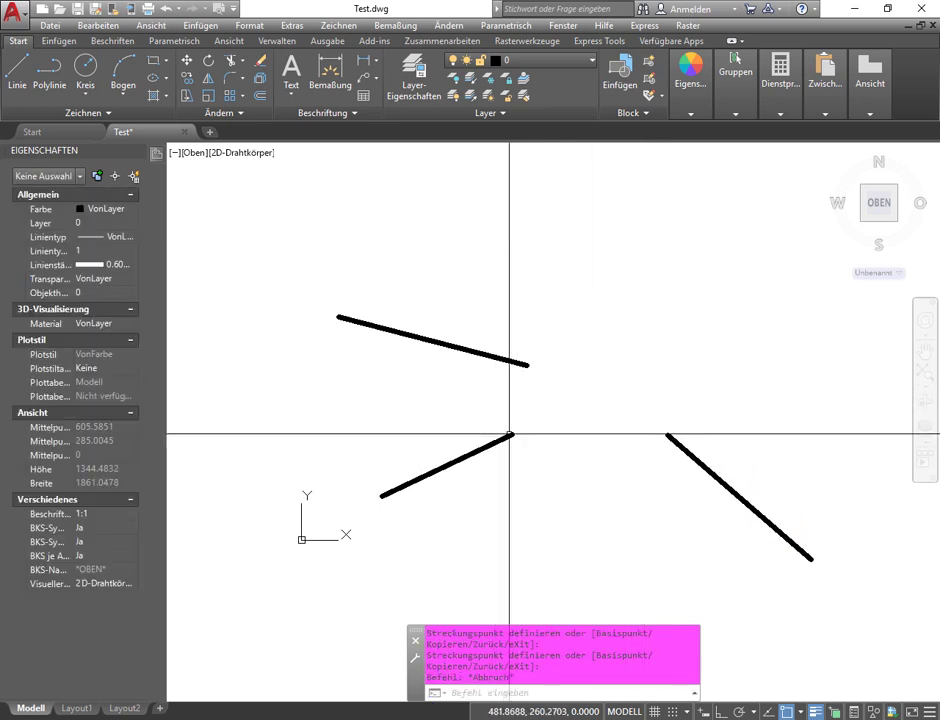
# Draw a short line upward, starting where the lower and right lines' extensions intersect.
pyautogui.click(20, 66)
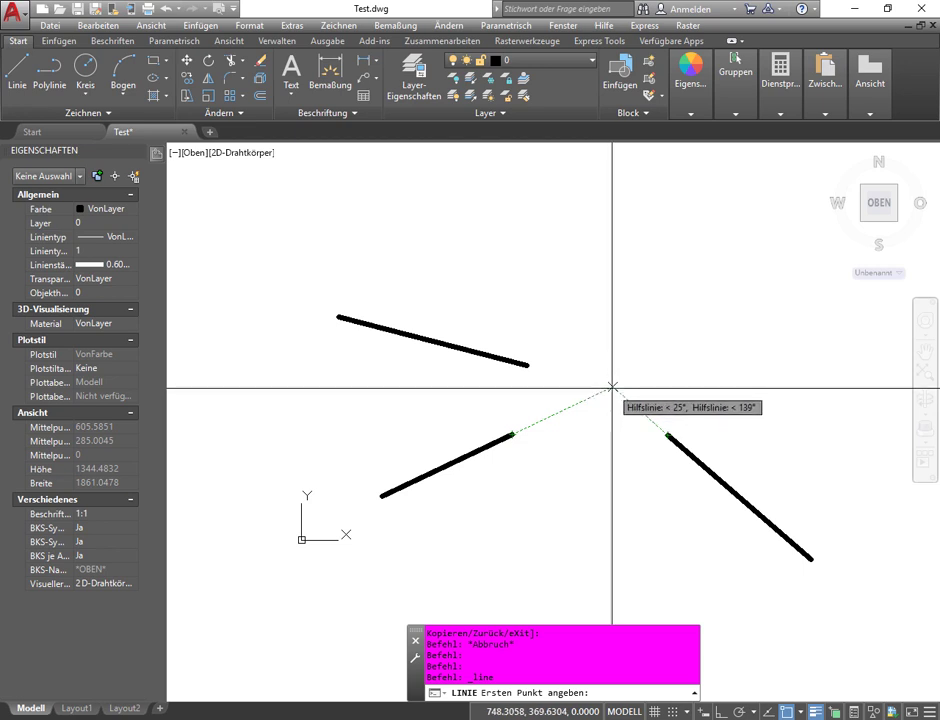
pyautogui.click(612, 387)
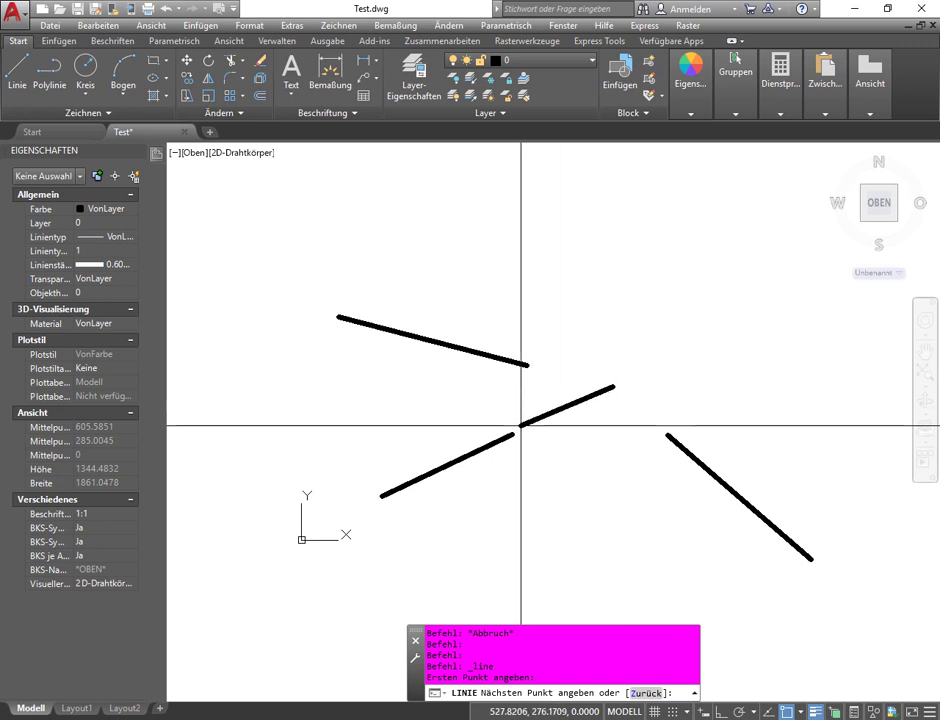
pyautogui.click(635, 283)
pyautogui.press('Escape')
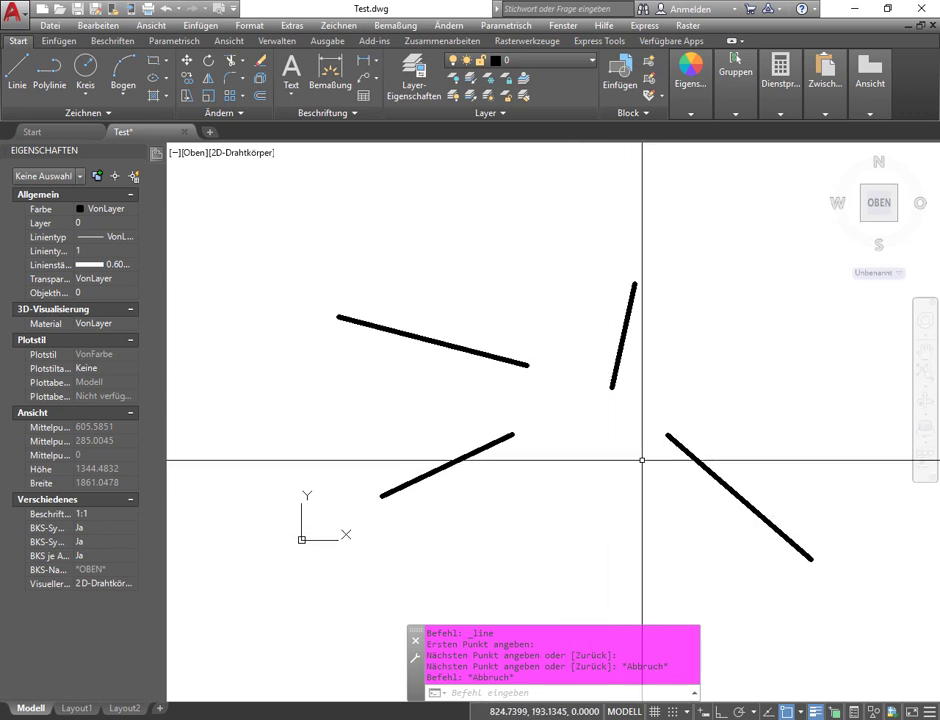
pyautogui.click(801, 712)
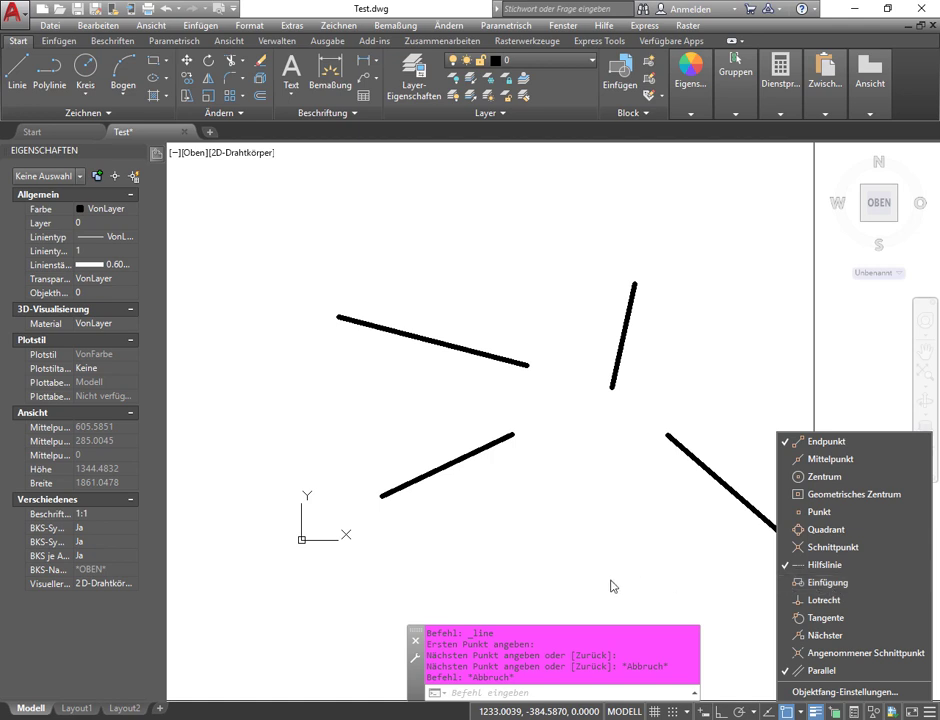
# Crossing-select the four radiating lines and delete them.
pyautogui.click(592, 476)
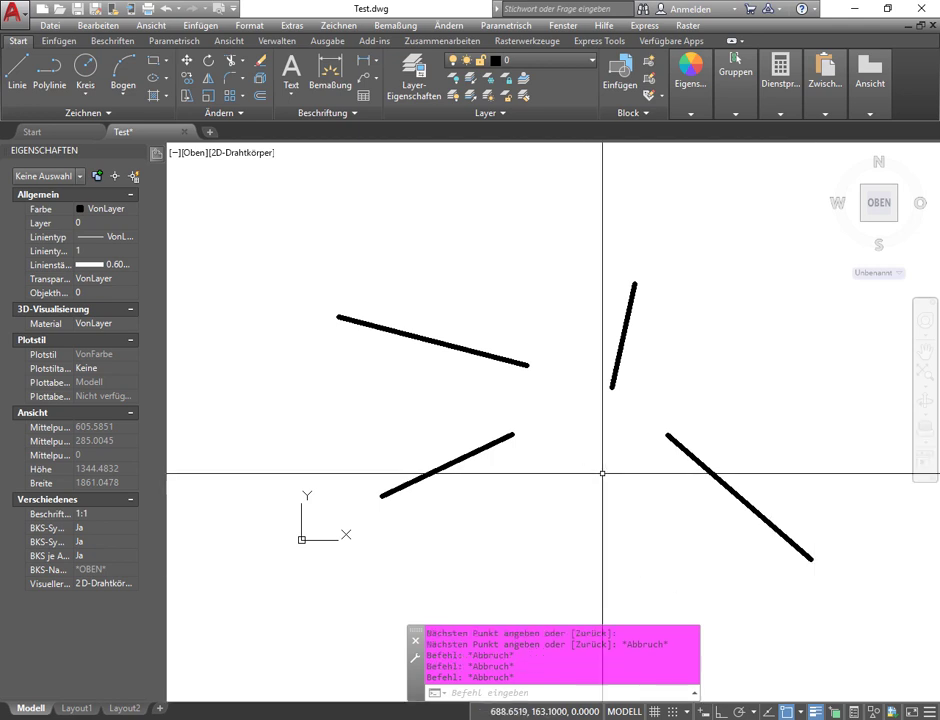
pyautogui.click(778, 495)
pyautogui.click(508, 335)
pyautogui.press('Delete')
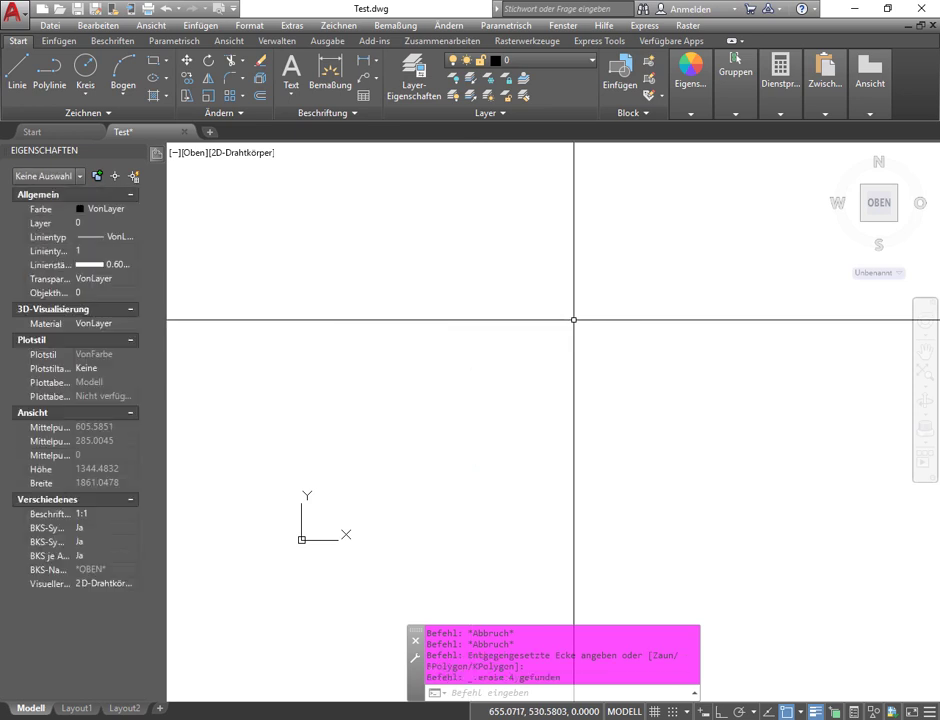
# Draw a rectangle with Rechteck in the upper middle of the canvas.
pyautogui.click(155, 59)
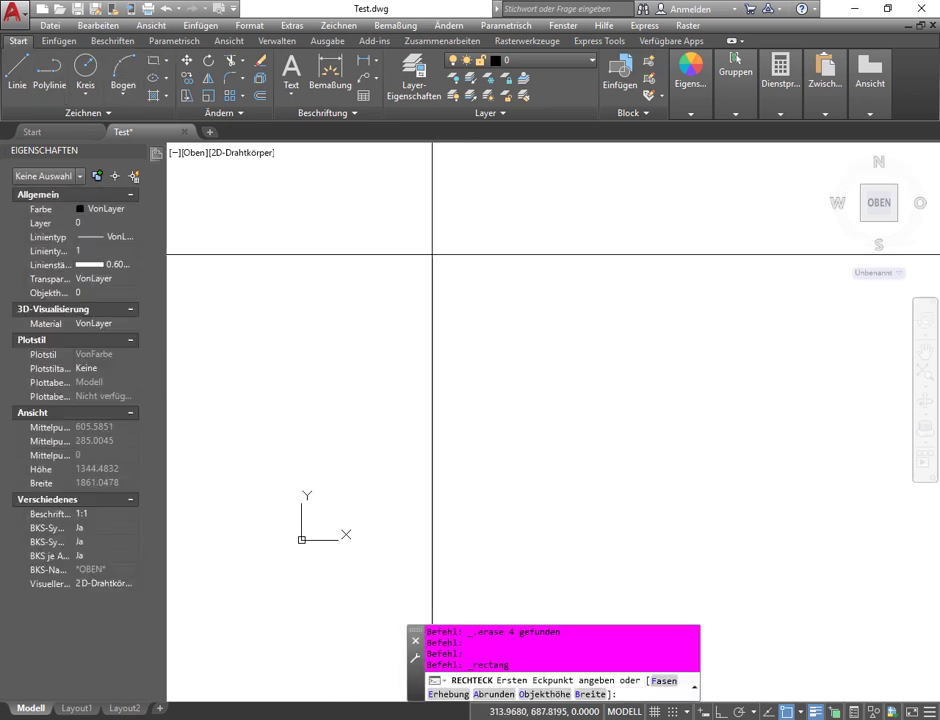
pyautogui.click(437, 288)
pyautogui.press('Escape')
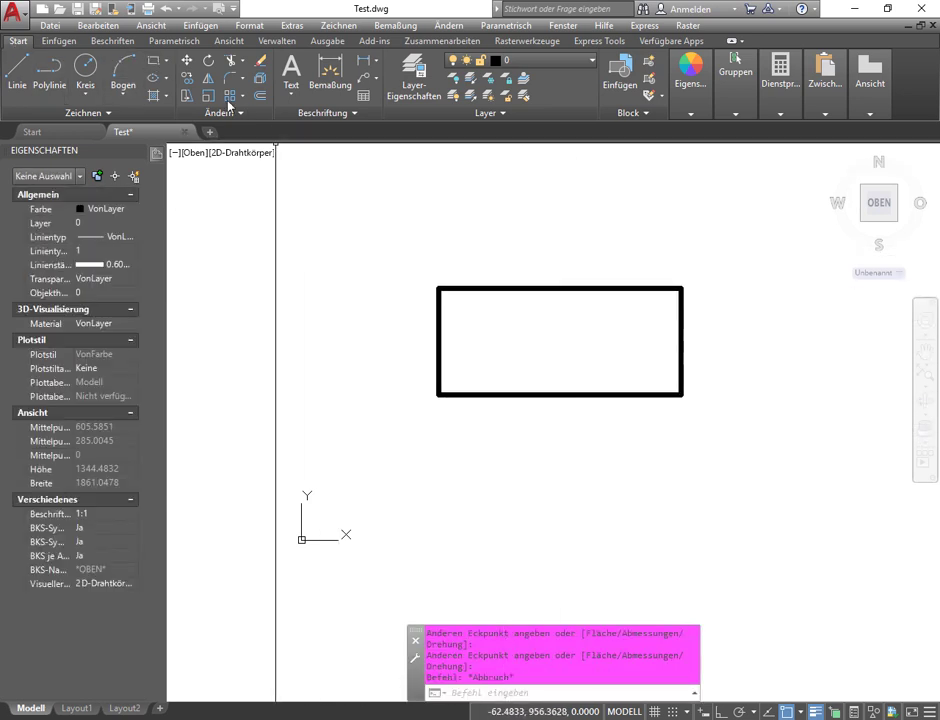
# Create block 'Rechteck' from the rectangle, picking its lower-left corner as base point.
pyautogui.click(56, 42)
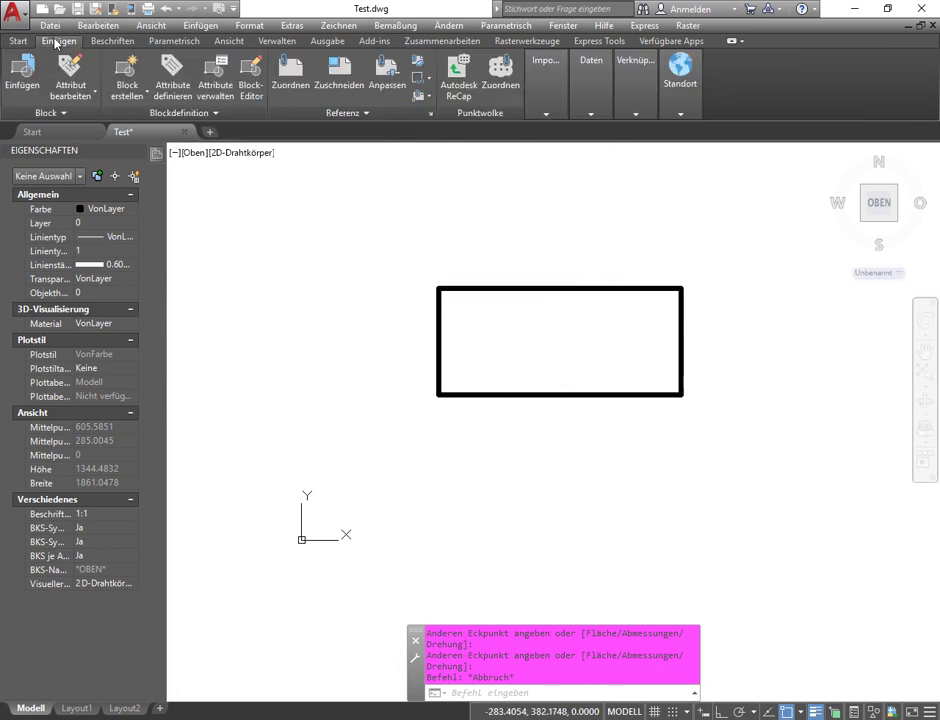
pyautogui.click(137, 97)
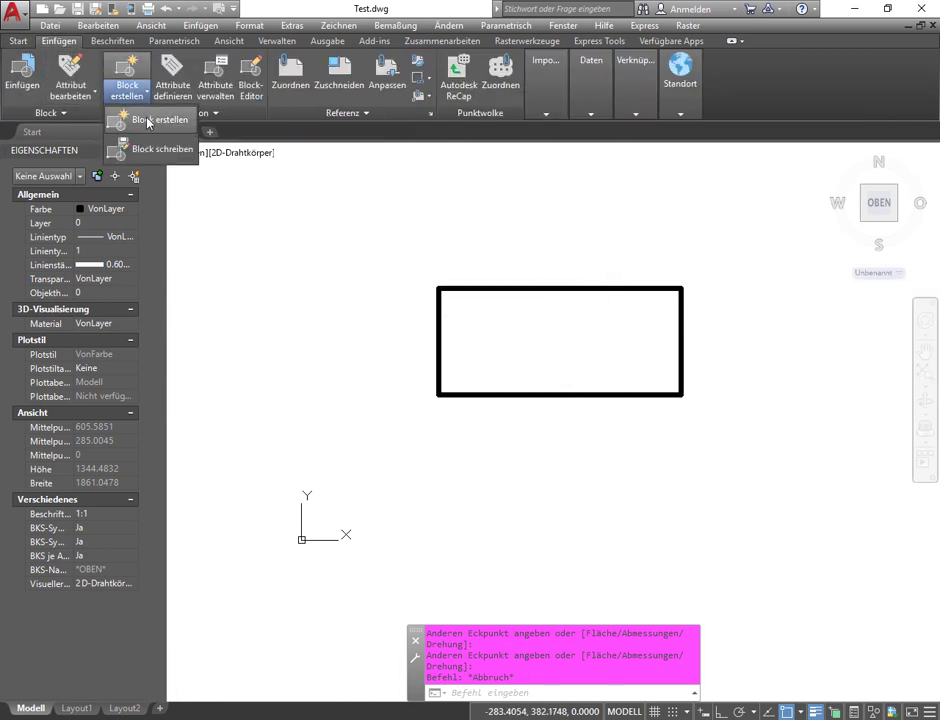
pyautogui.click(143, 119)
pyautogui.write('Rechteck')
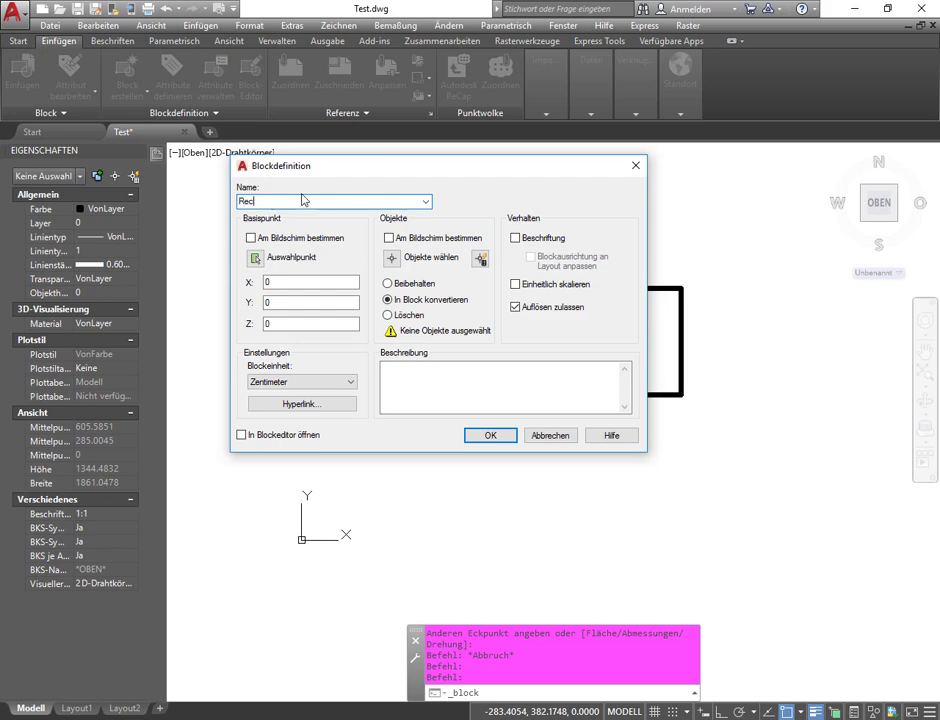
pyautogui.click(257, 258)
pyautogui.click(436, 390)
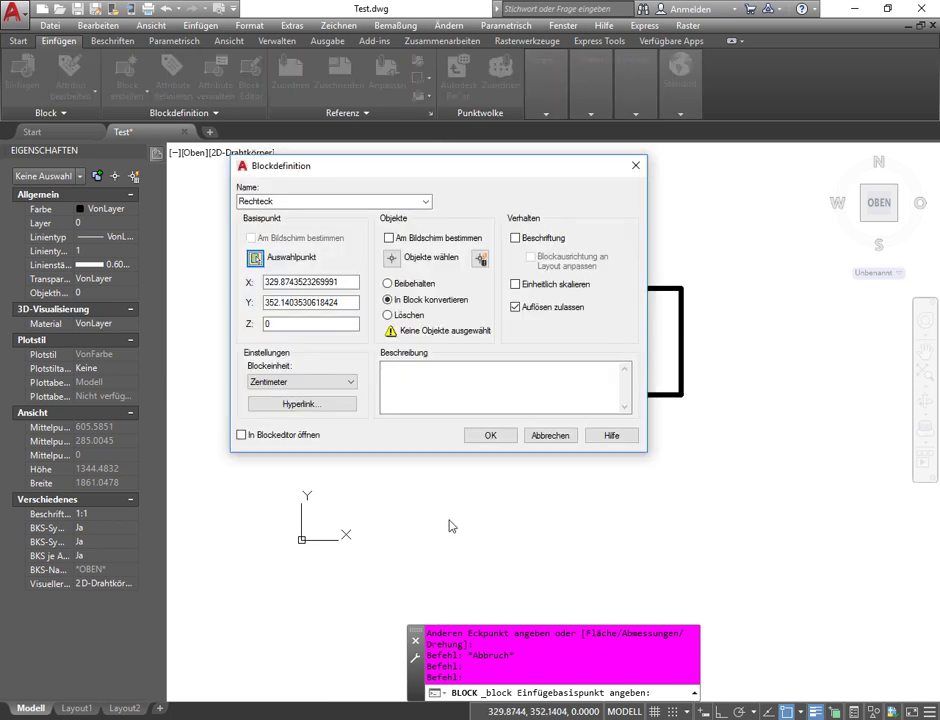
pyautogui.click(393, 258)
pyautogui.click(490, 289)
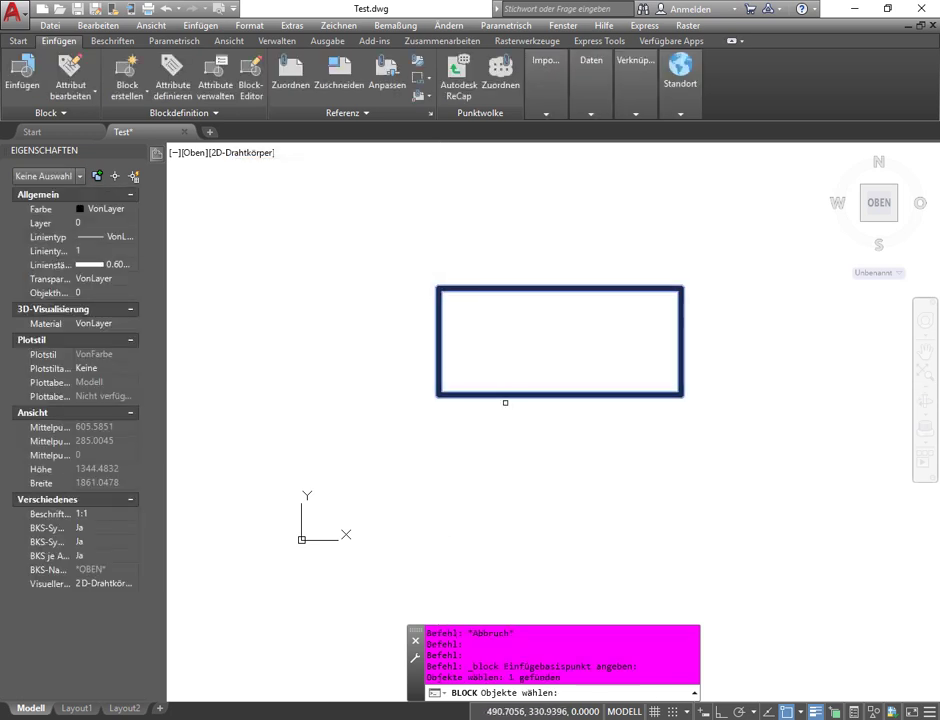
pyautogui.press('Return')
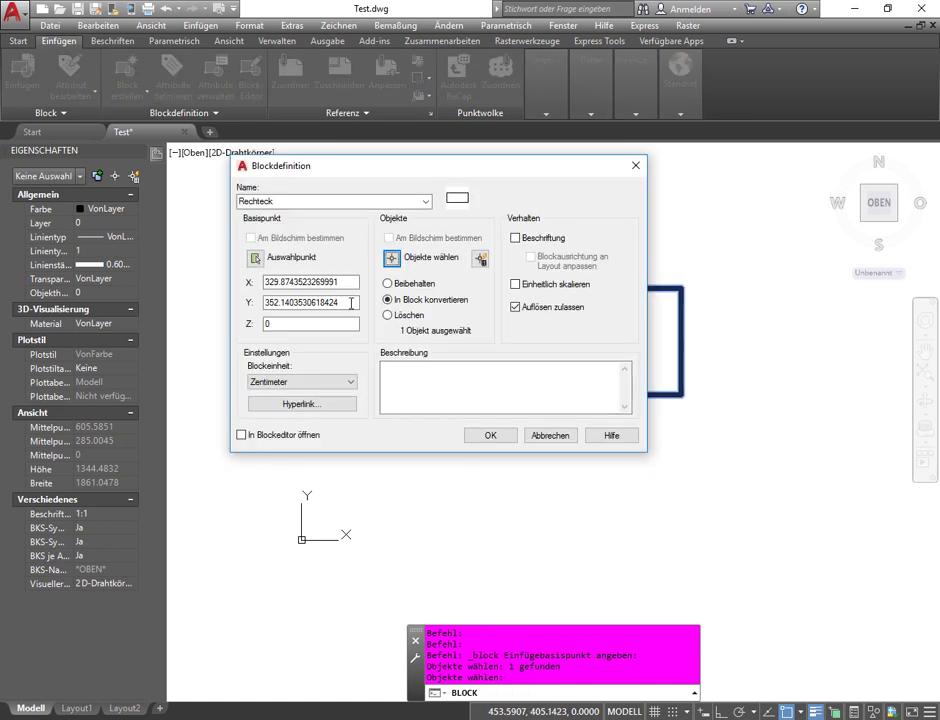
pyautogui.click(488, 437)
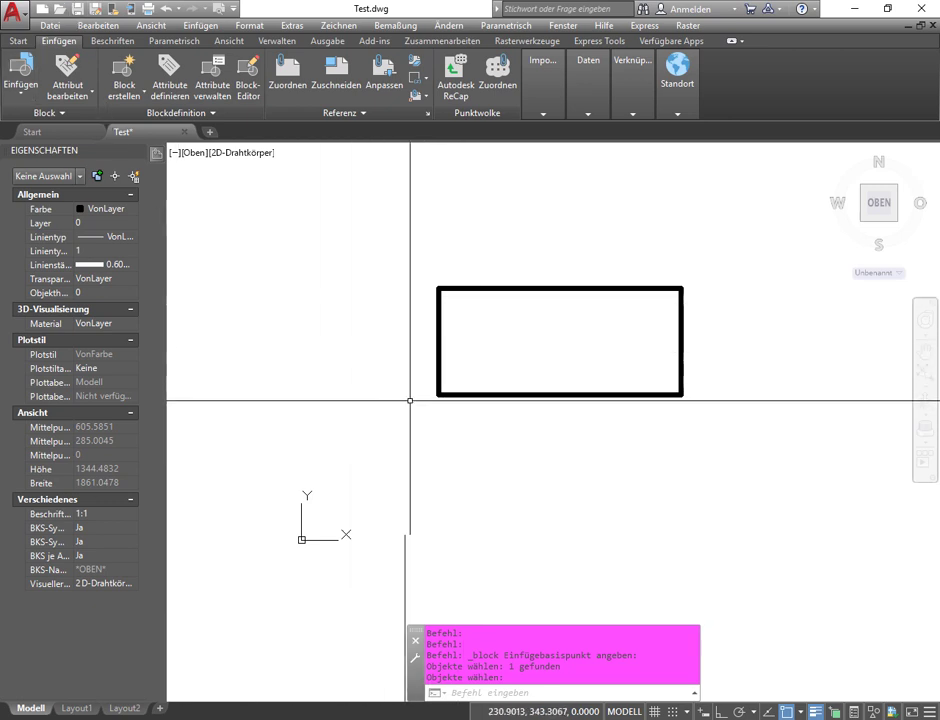
# Switch the running object snap from Endpunkt to Einfügung.
pyautogui.click(804, 712)
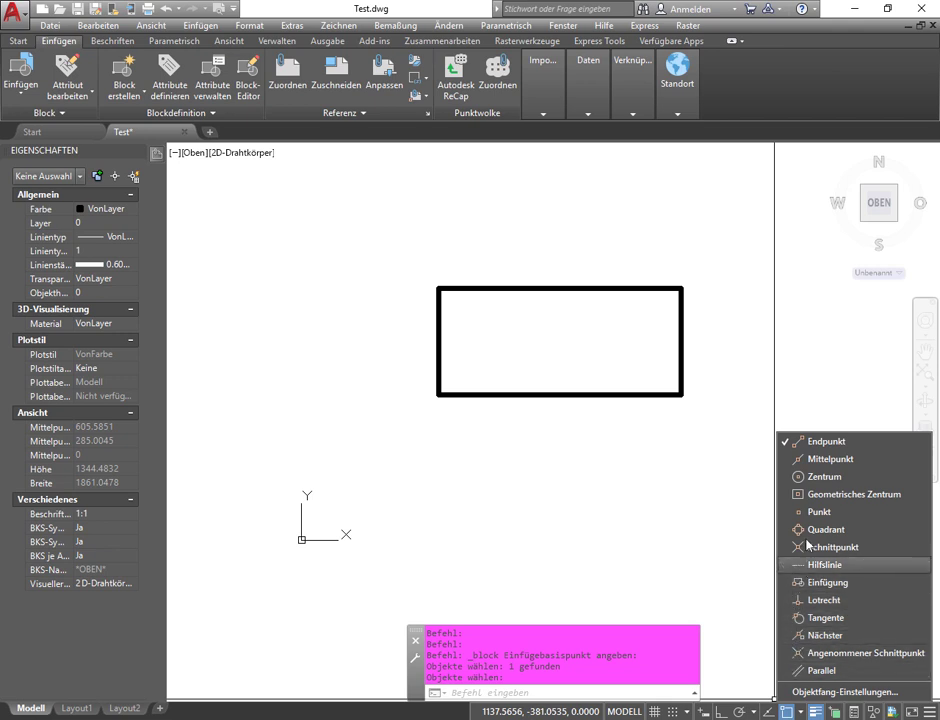
pyautogui.click(812, 441)
pyautogui.click(800, 583)
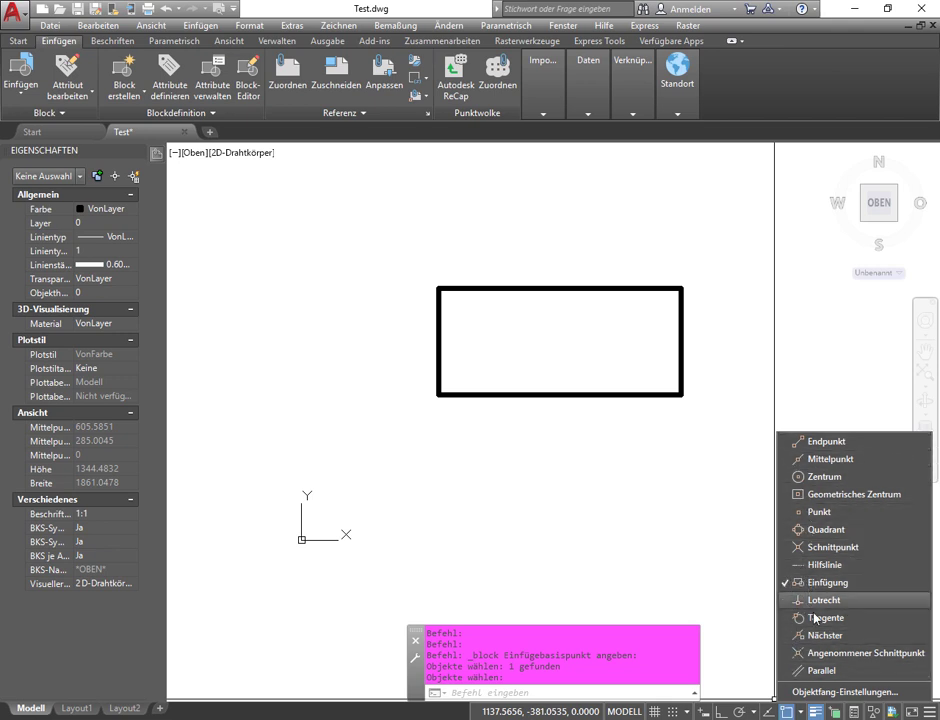
# Draw a circle of radius 90.2453 centred on the Rechteck block's insertion point.
pyautogui.click(22, 41)
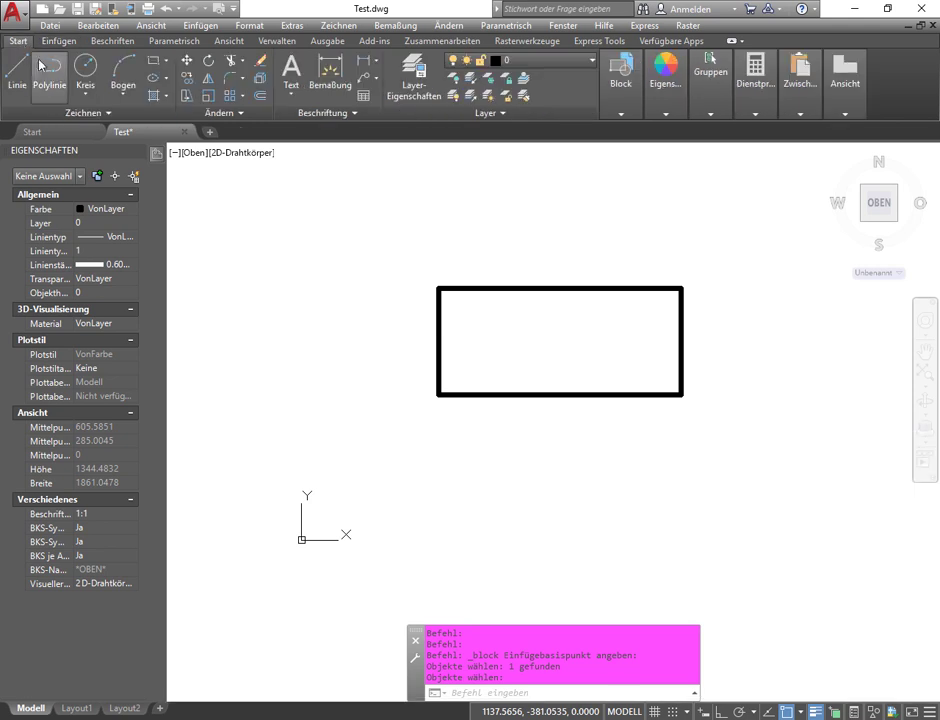
pyautogui.click(105, 95)
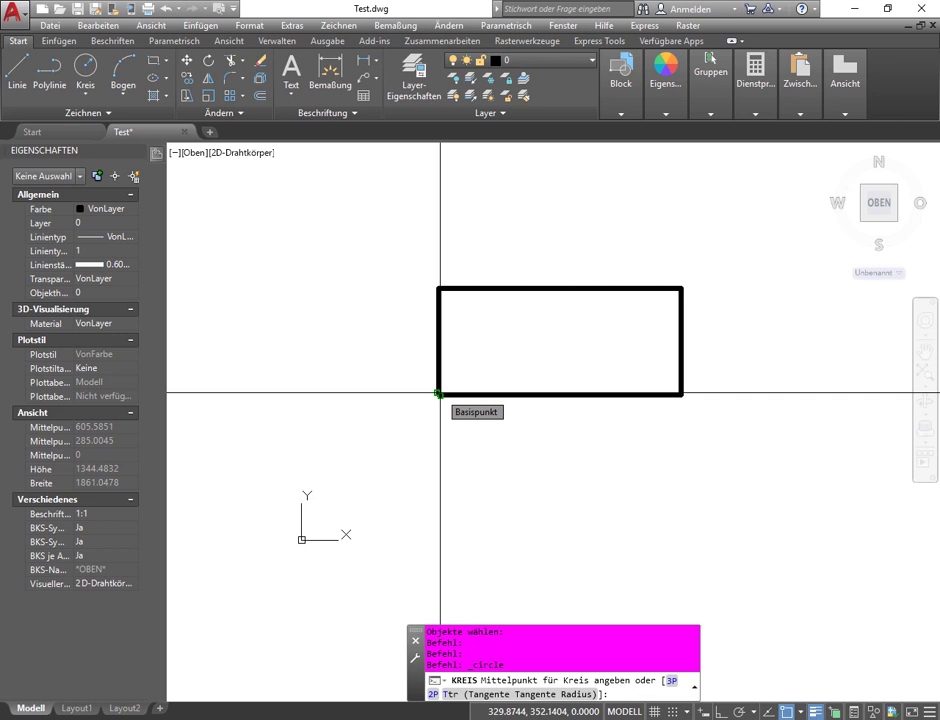
pyautogui.click(439, 393)
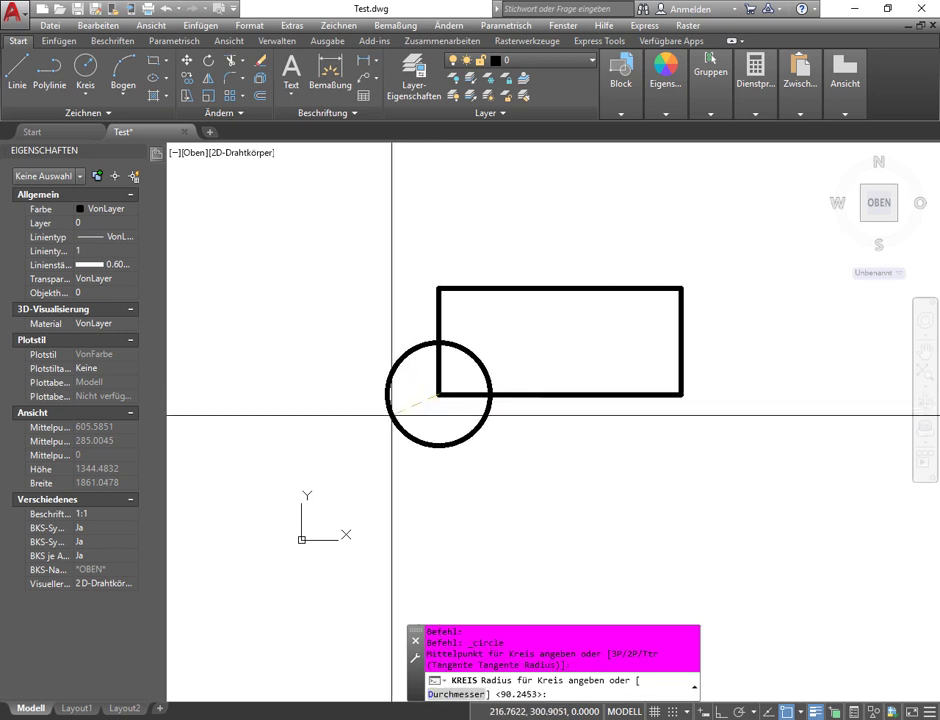
pyautogui.click(409, 438)
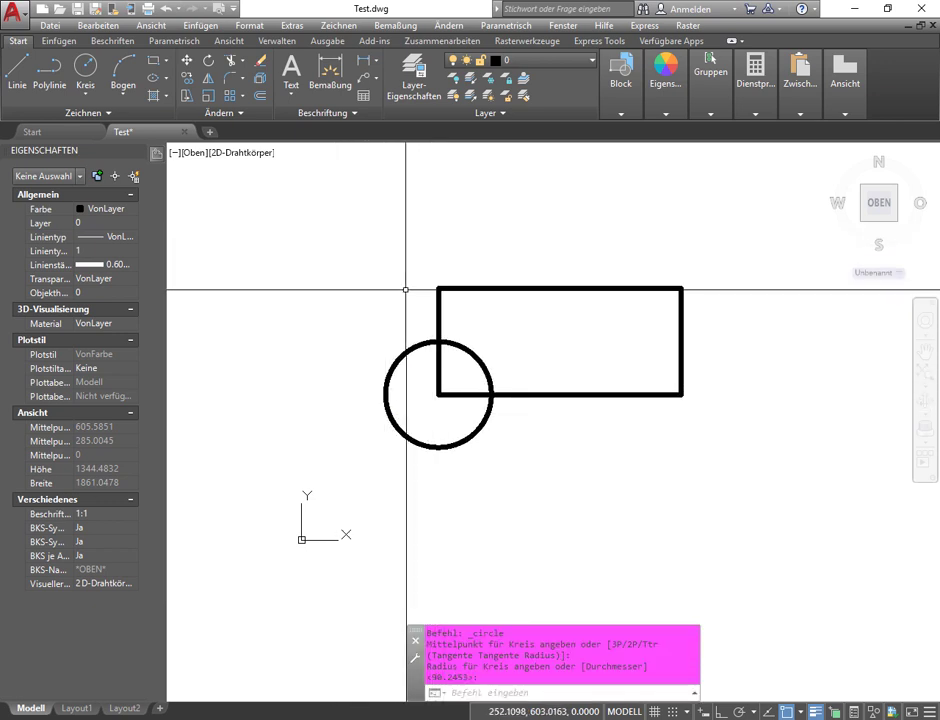
pyautogui.press('Escape')
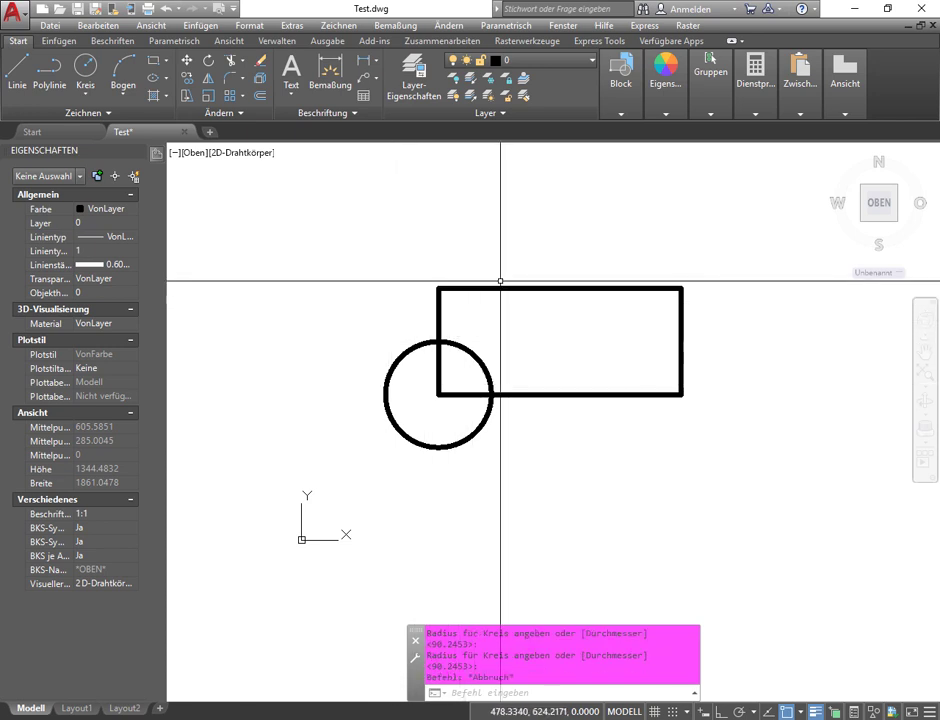
pyautogui.click(529, 290)
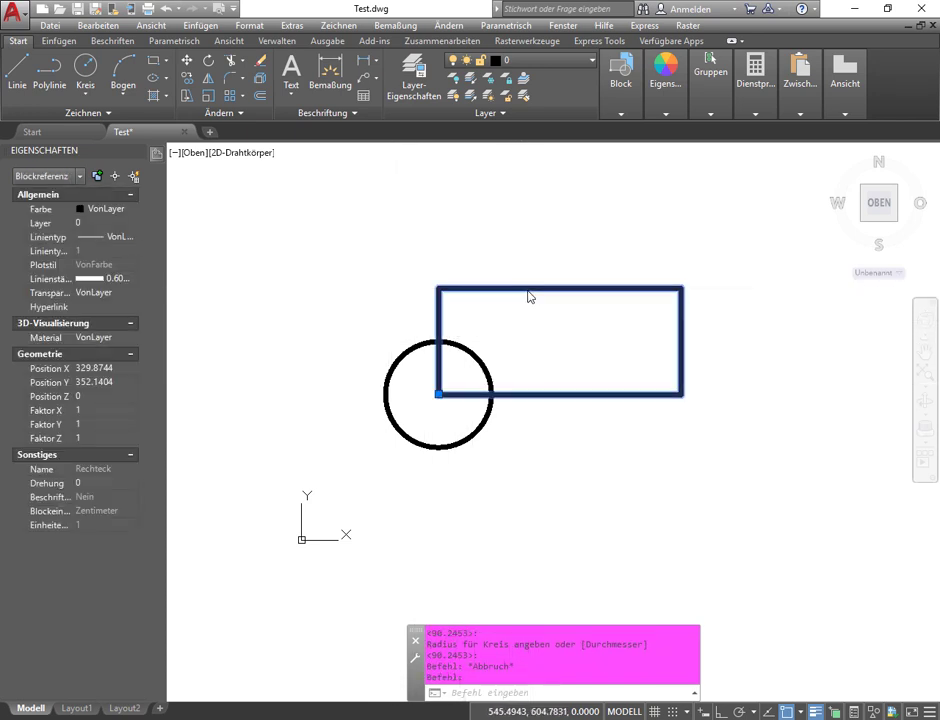
# Open Rechteck in the Block Editor and select the rectangle outline.
pyautogui.rightClick(529, 296)
pyautogui.click(550, 352)
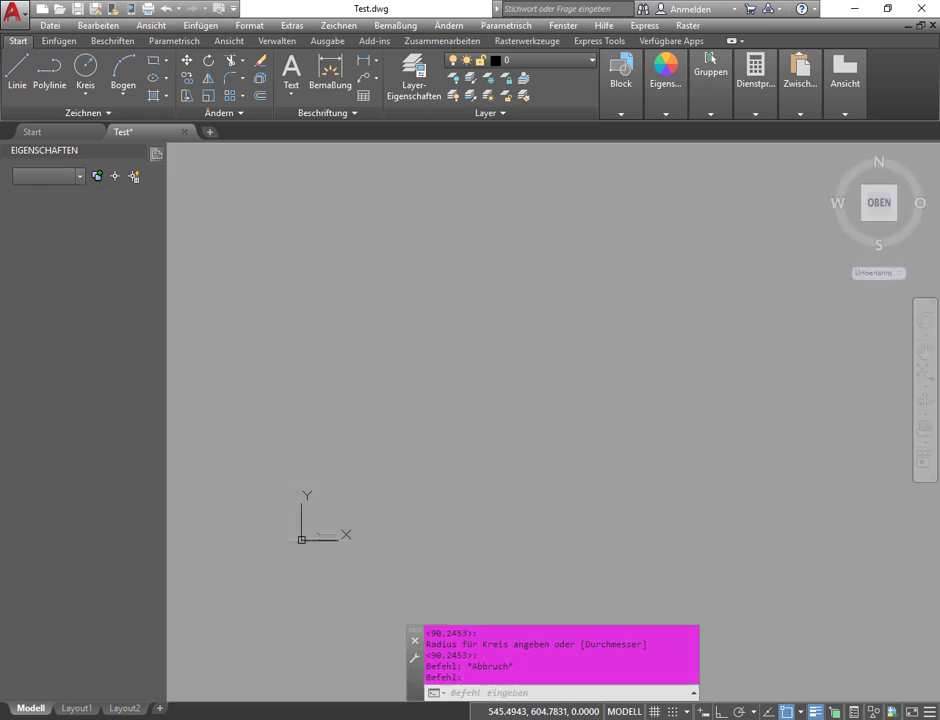
pyautogui.click(287, 400)
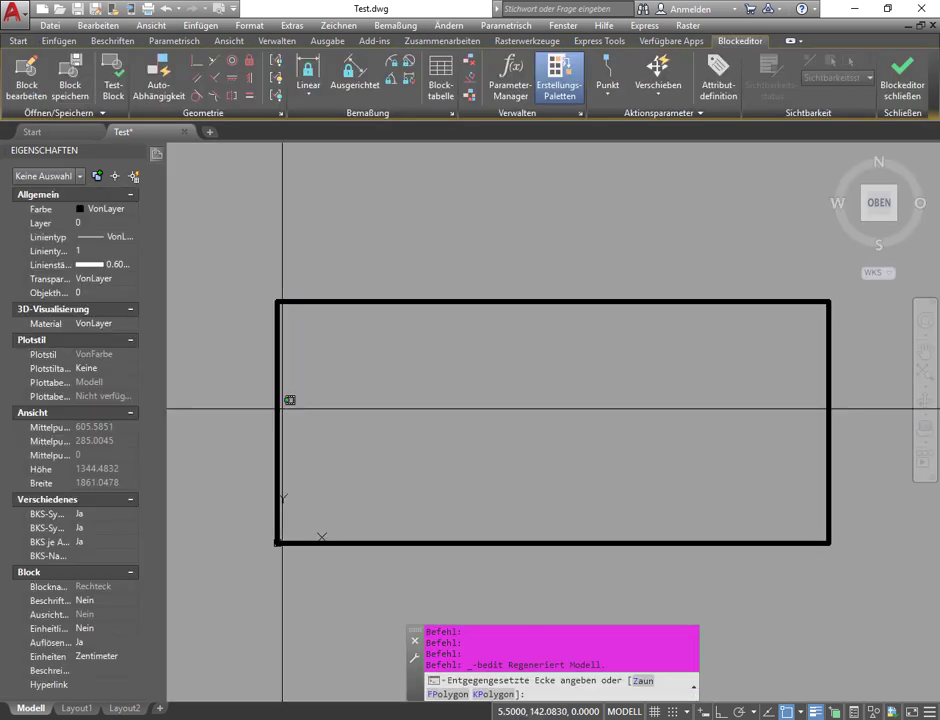
pyautogui.click(273, 399)
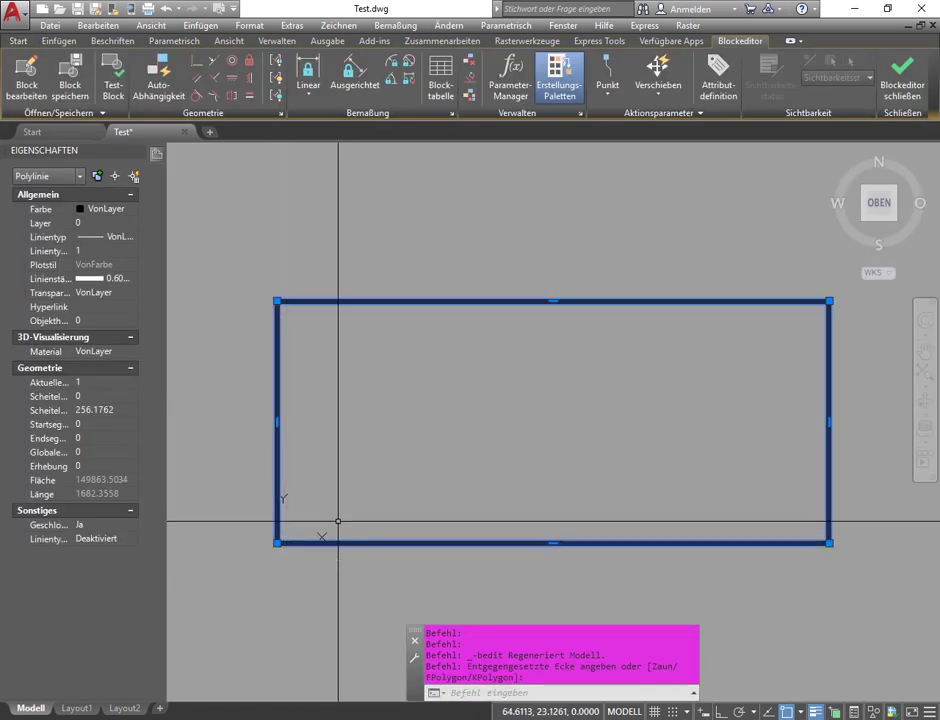
pyautogui.scroll(-2, 336, 520)
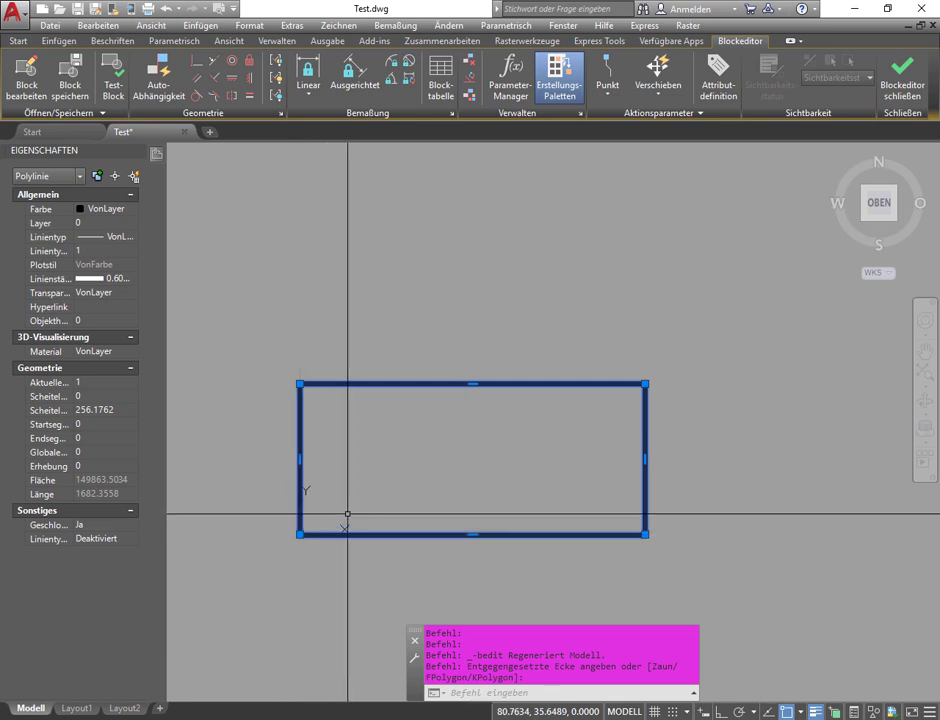
pyautogui.press('Escape')
pyautogui.click(345, 528)
pyautogui.press('Escape')
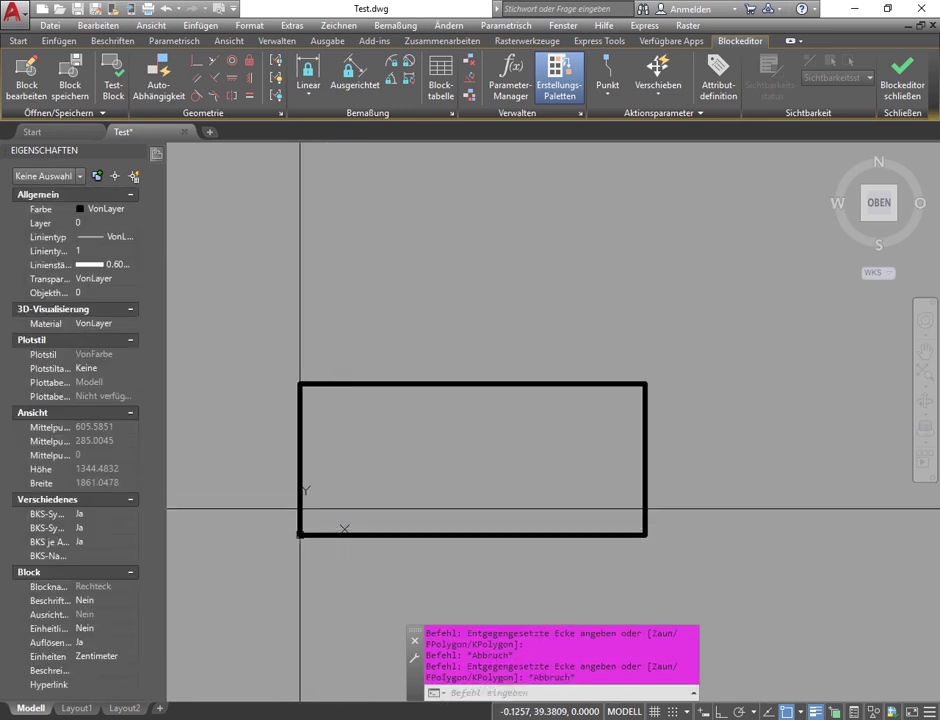
pyautogui.click(313, 490)
pyautogui.press('Escape')
pyautogui.click(300, 490)
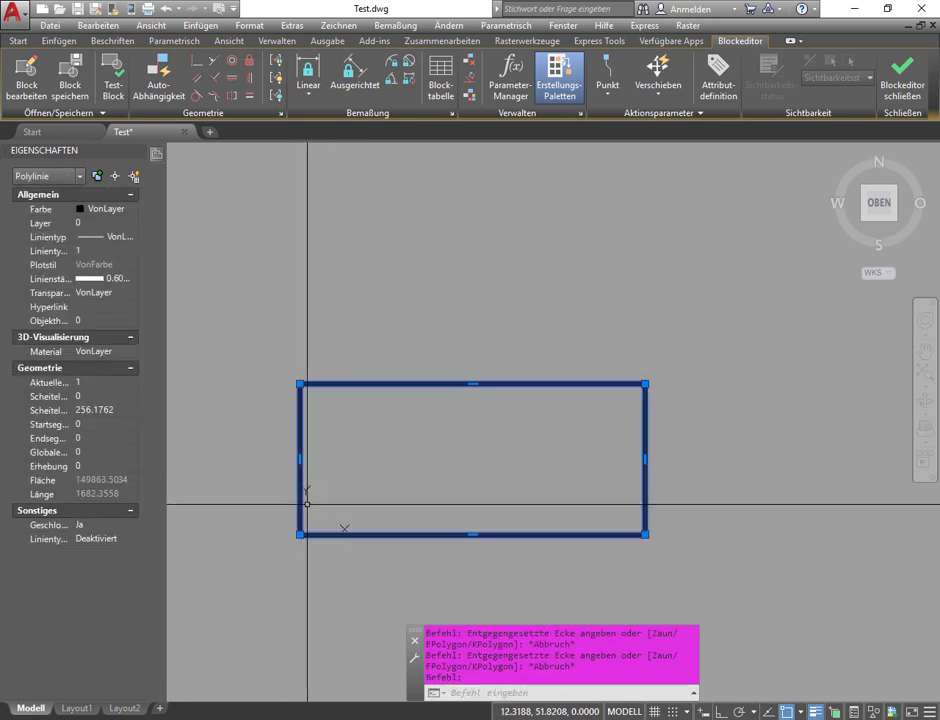
pyautogui.press('Escape')
pyautogui.press('Escape')
pyautogui.click(270, 360)
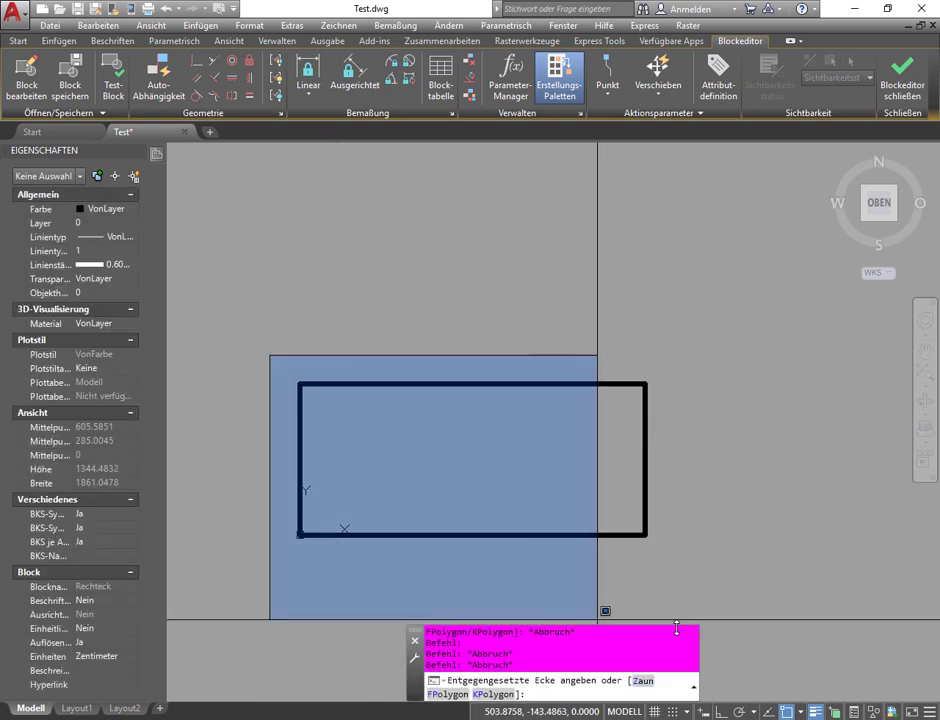
pyautogui.click(676, 613)
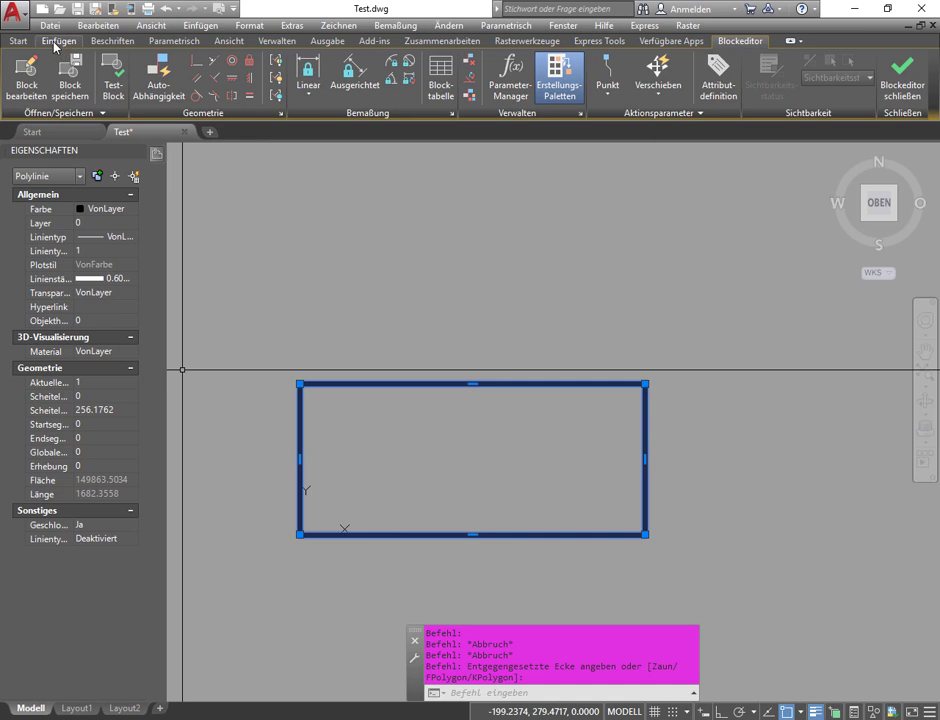
# Move the rectangle's lower-right corner onto the block origin and save Rechteck.
pyautogui.click(22, 42)
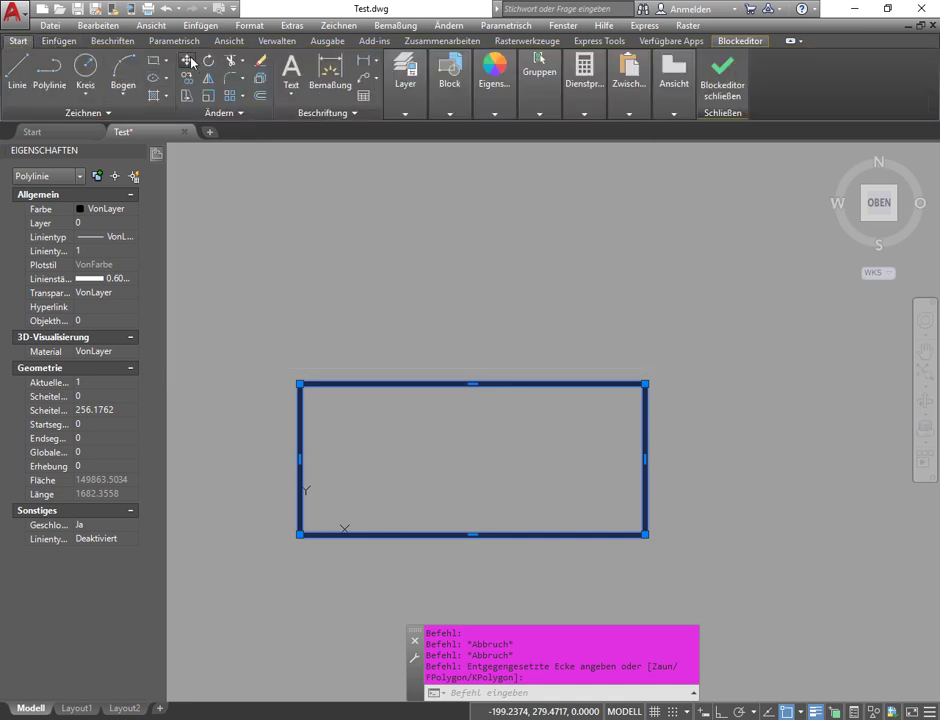
pyautogui.click(188, 61)
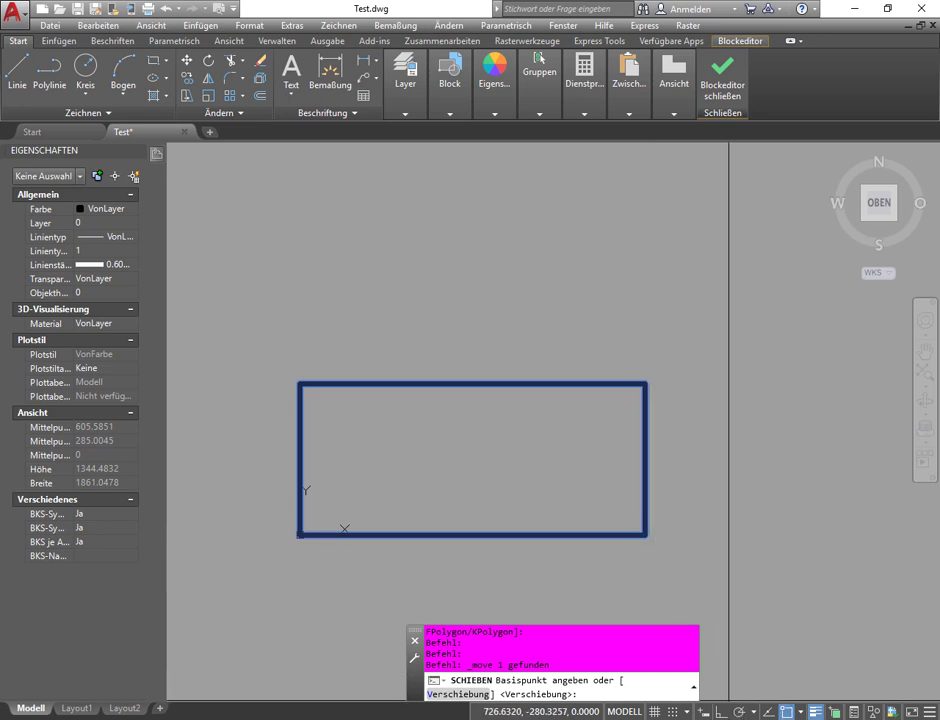
pyautogui.click(798, 710)
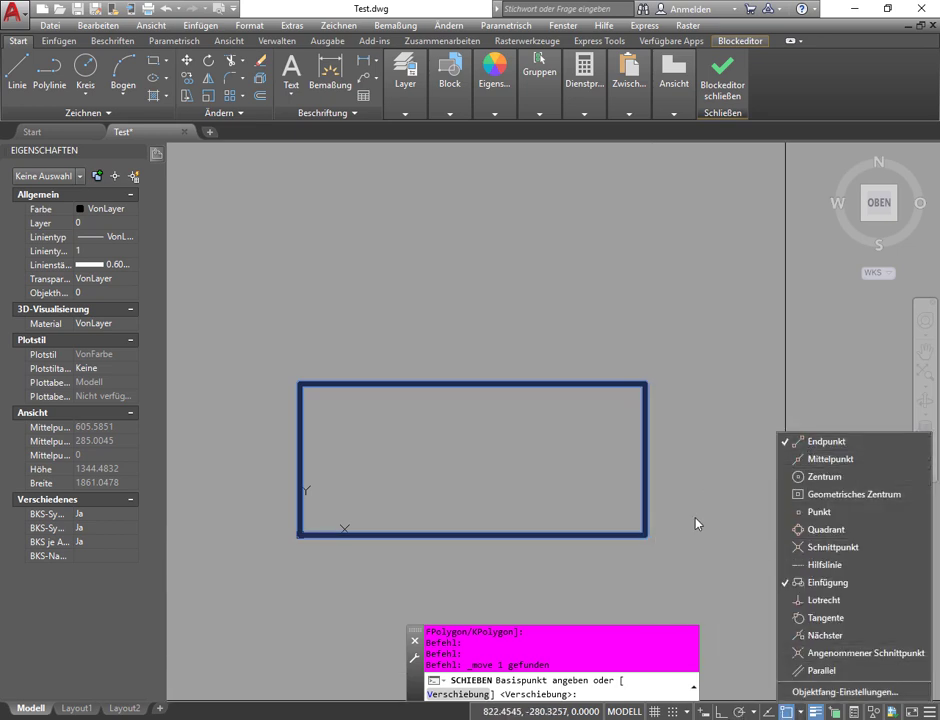
pyautogui.click(646, 534)
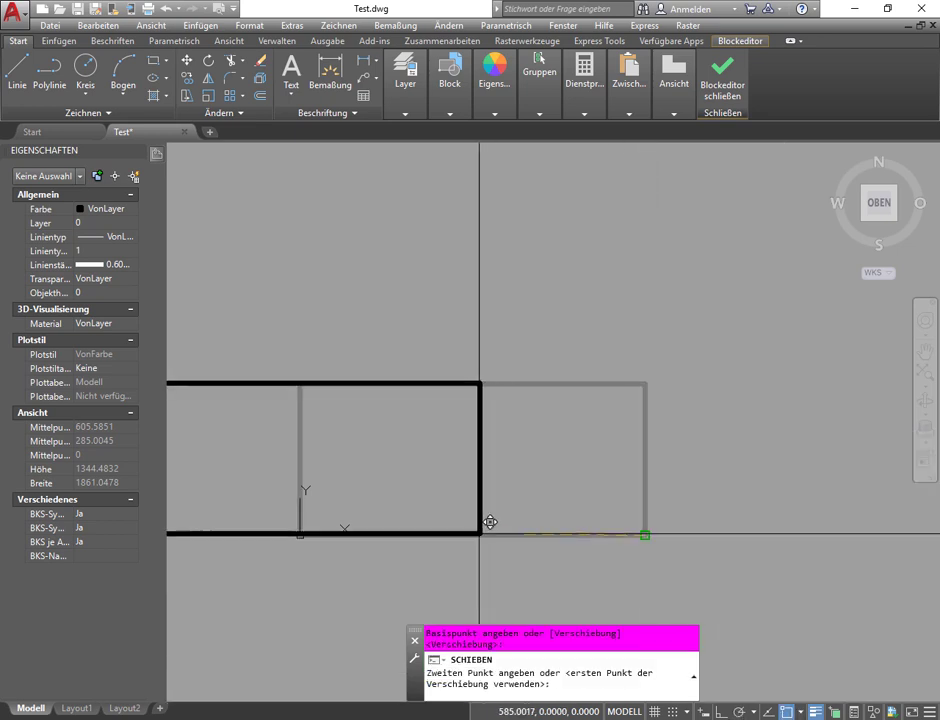
pyautogui.click(300, 535)
pyautogui.scroll(-3, 525, 533)
pyautogui.moveTo(566, 542); pyautogui.dragTo(703, 493, button='middle')
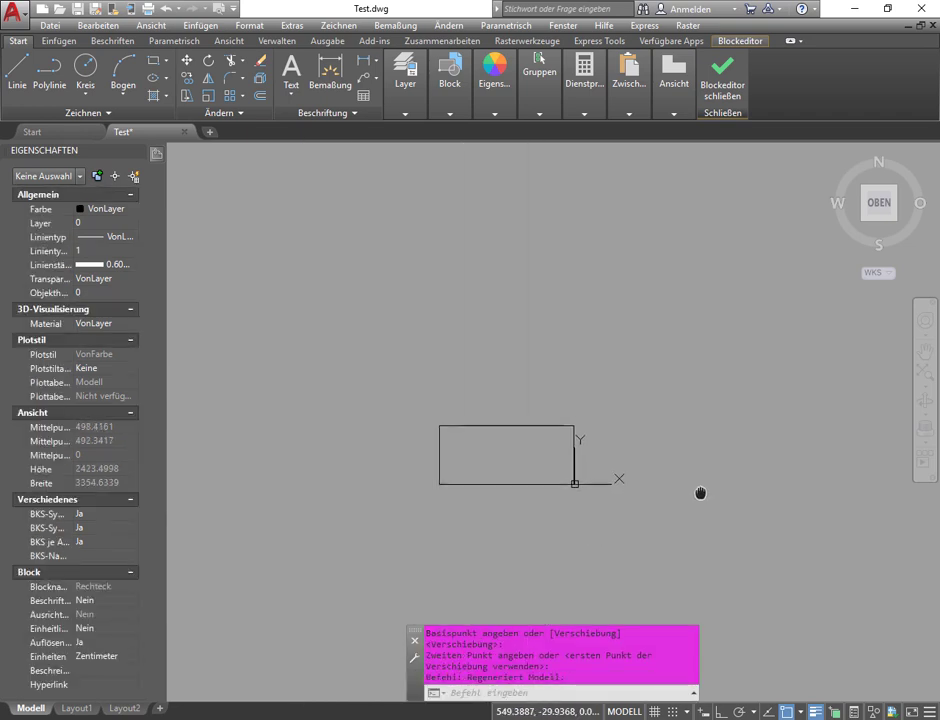
pyautogui.click(722, 90)
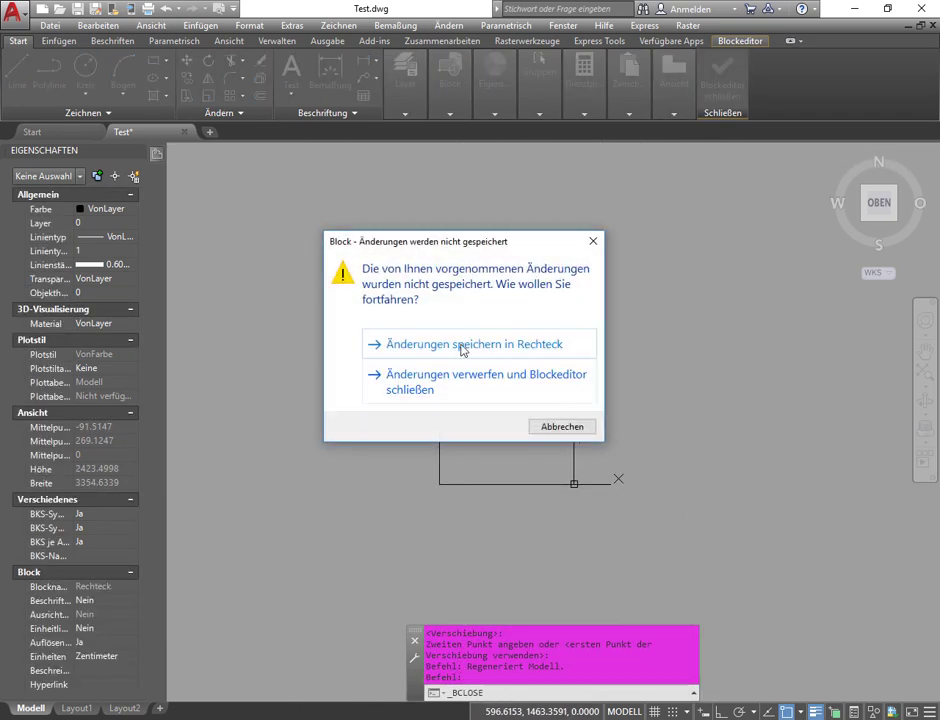
pyautogui.click(433, 345)
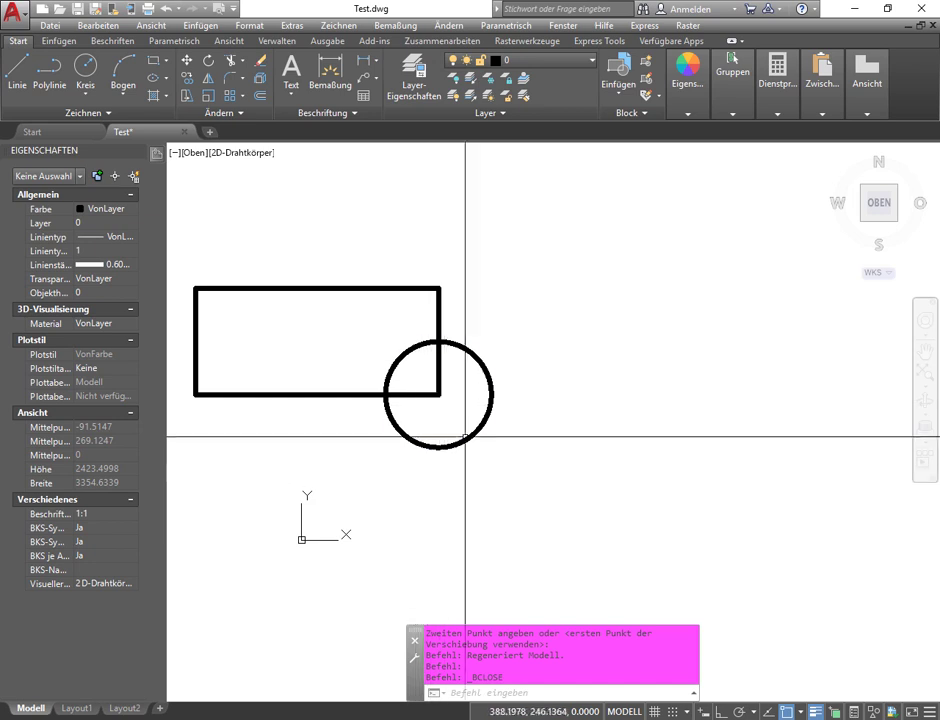
# Replace the circle with a larger one centred on the rectangle's lower-right corner.
pyautogui.moveTo(436, 436); pyautogui.dragTo(690, 450, button='middle')
pyautogui.click(724, 360)
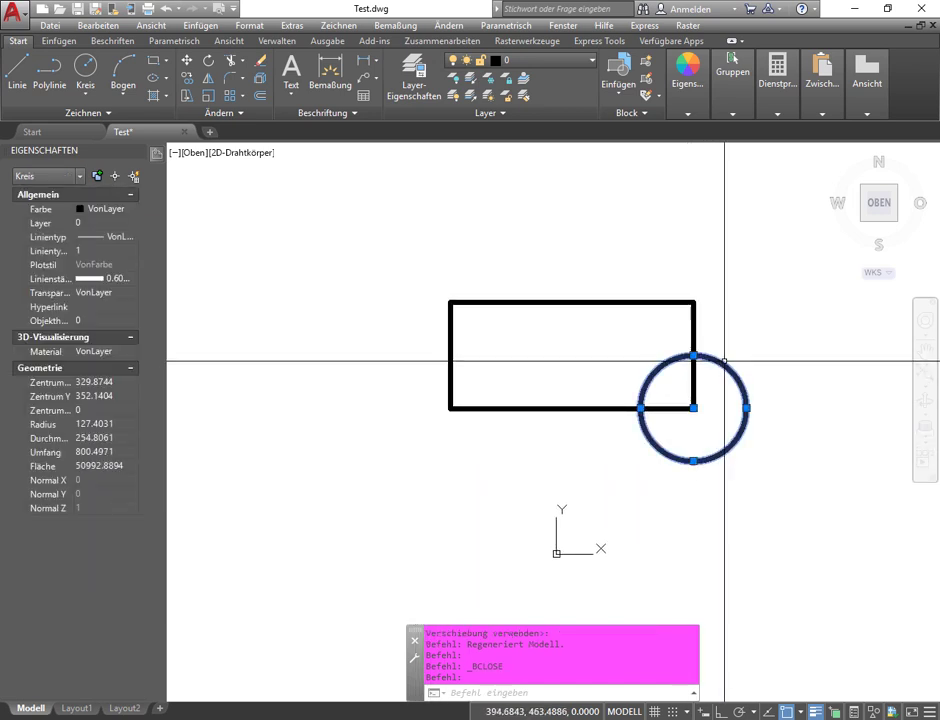
pyautogui.press('Delete')
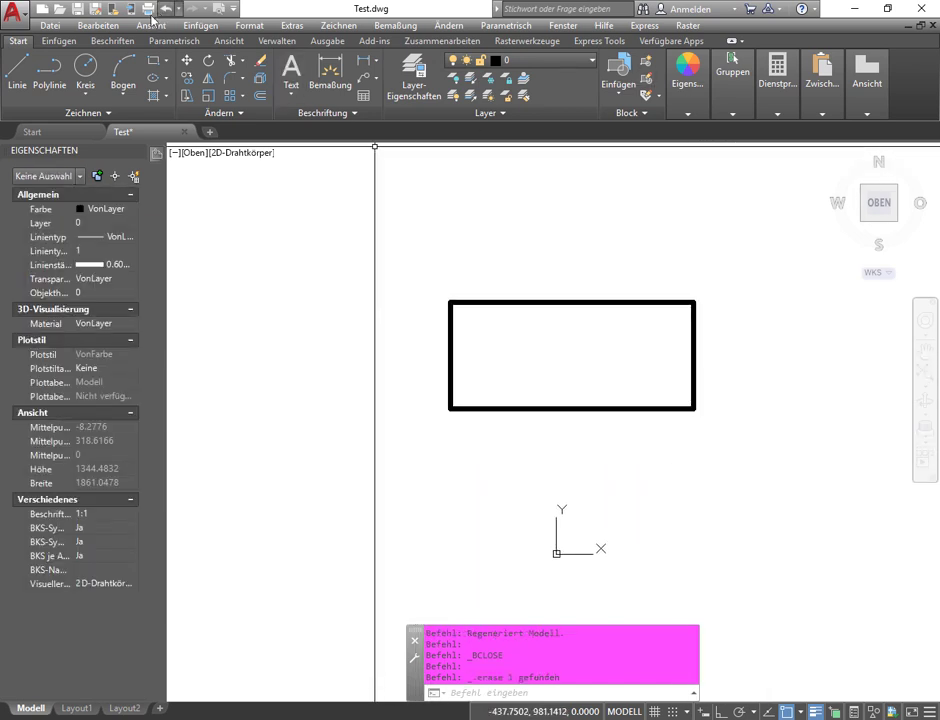
pyautogui.click(86, 68)
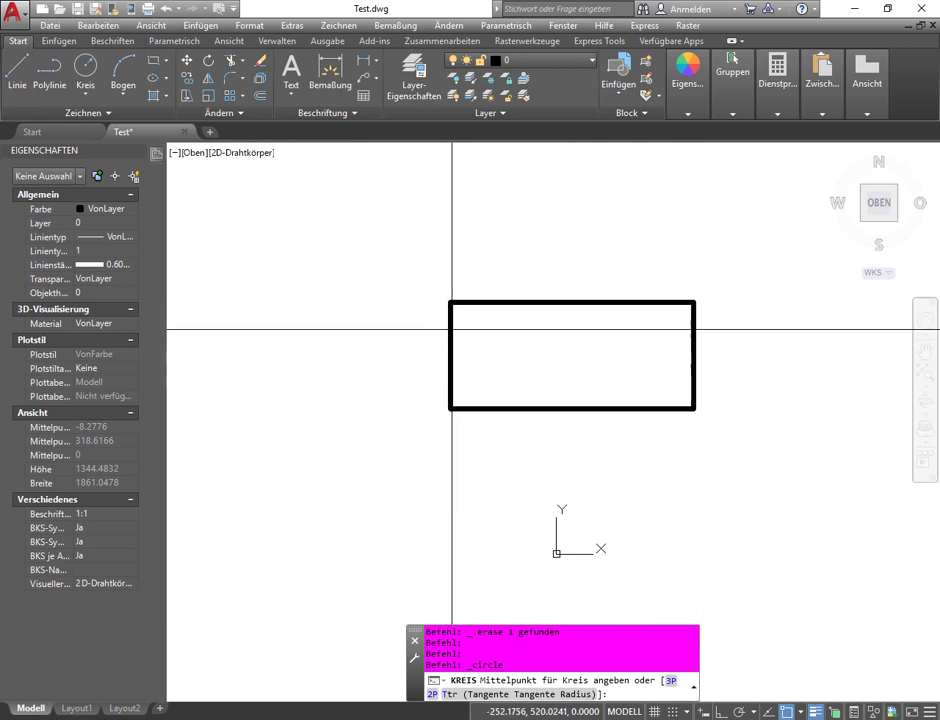
pyautogui.click(693, 408)
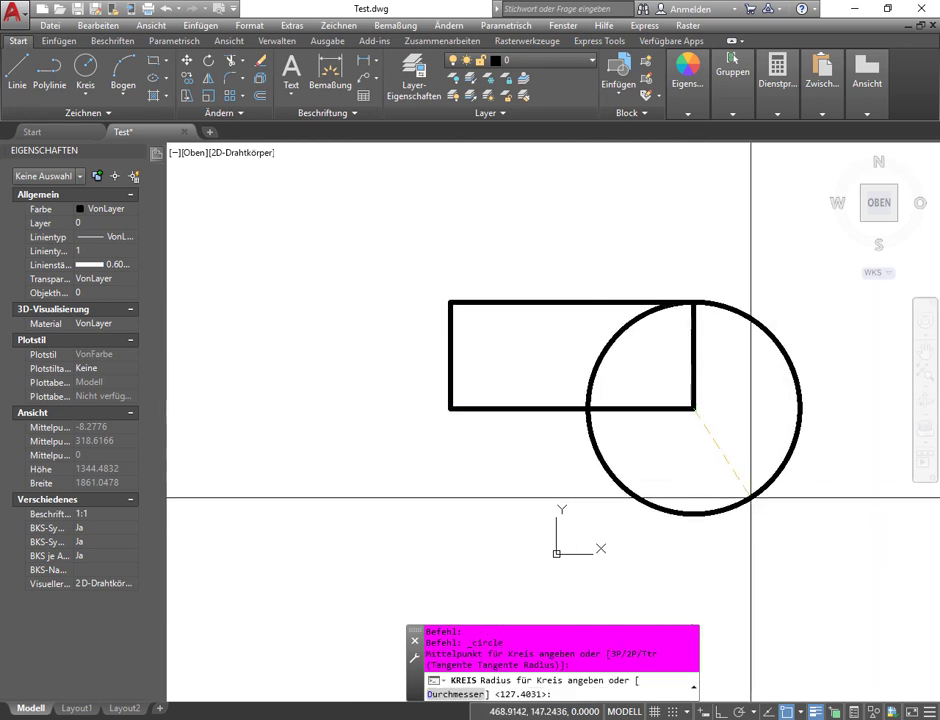
pyautogui.click(735, 522)
pyautogui.press('Escape')
pyautogui.press('Escape')
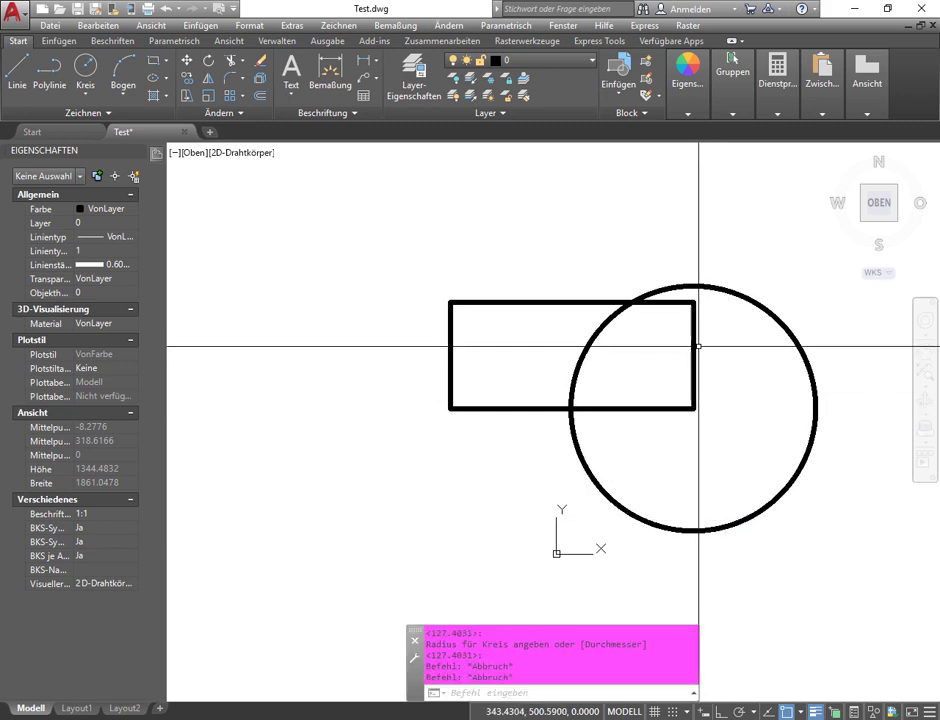
# Open the Rechteck block in the Block Editor and close it without changes.
pyautogui.click(693, 345)
pyautogui.rightClick(693, 345)
pyautogui.click(755, 371)
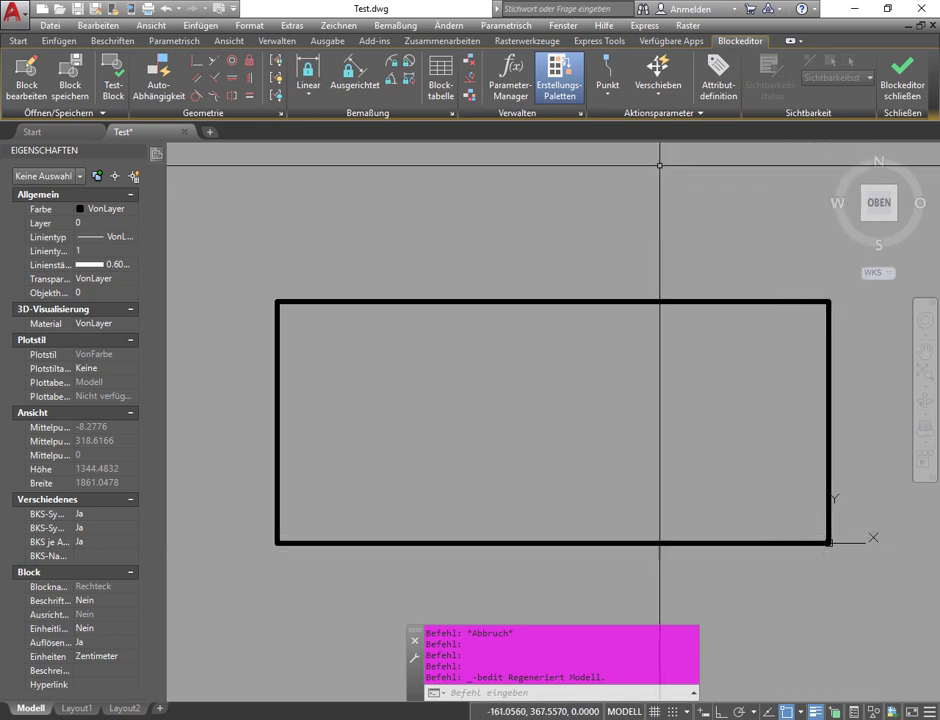
pyautogui.click(897, 78)
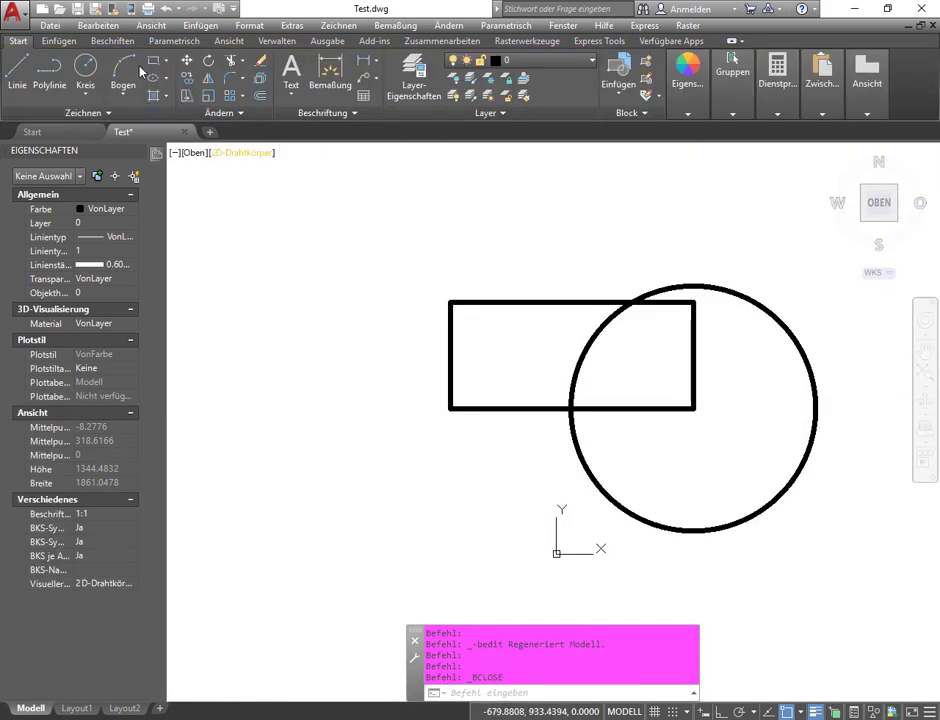
# Open the Blockdefinition dialog for a new block and cancel it.
pyautogui.click(70, 42)
pyautogui.click(92, 93)
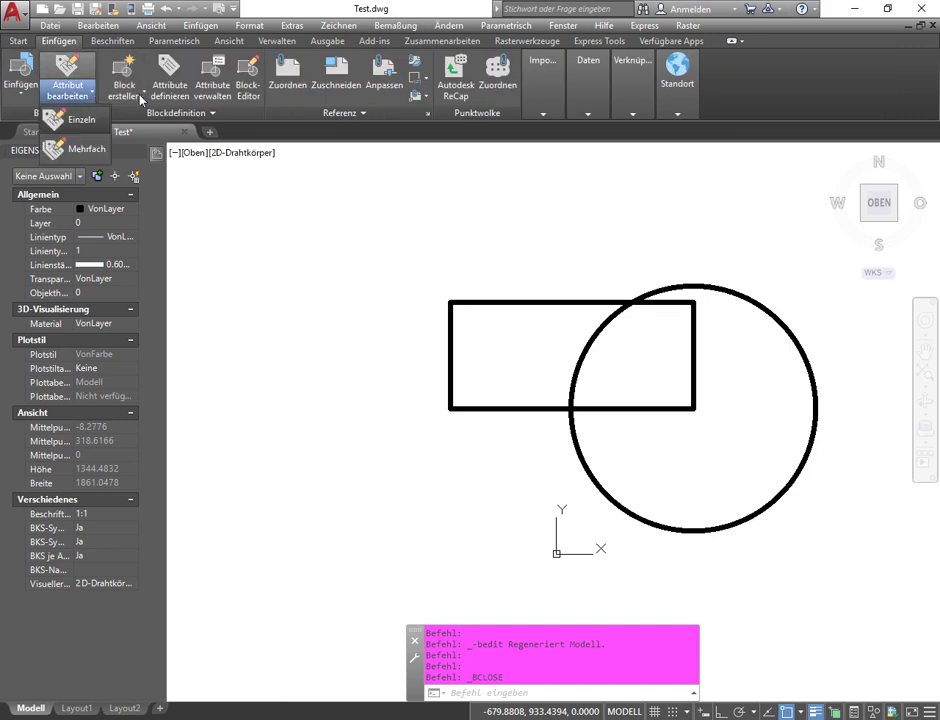
pyautogui.click(142, 96)
pyautogui.click(143, 121)
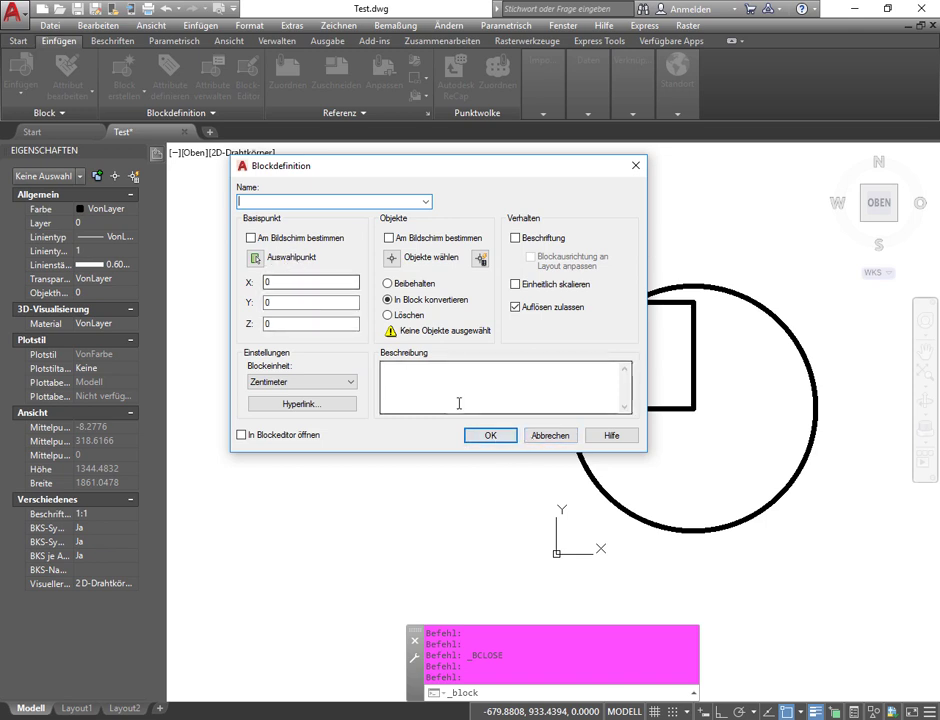
pyautogui.click(540, 437)
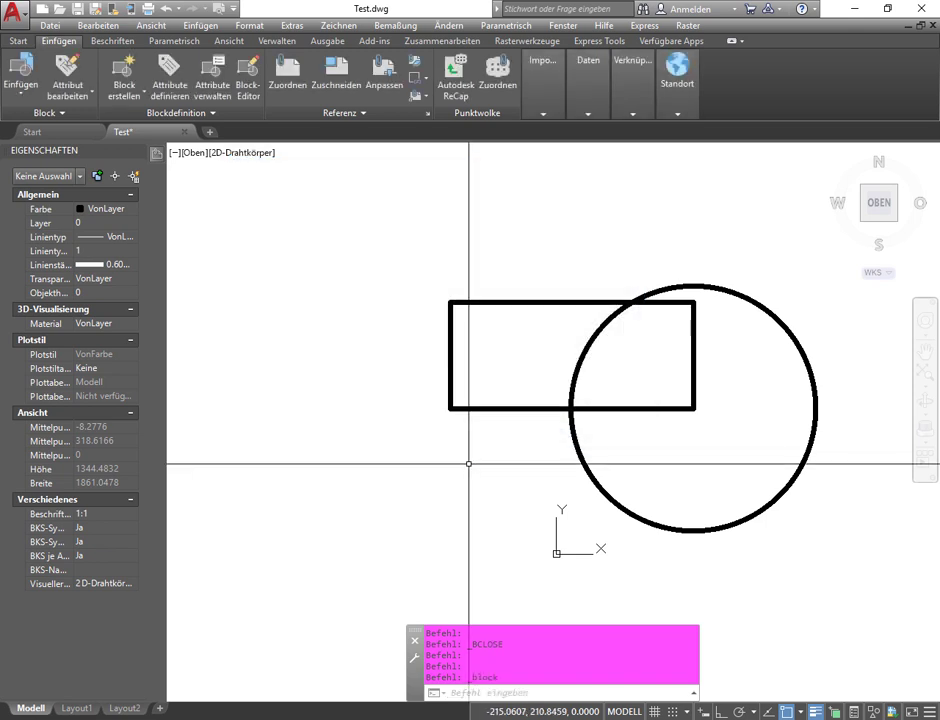
# Review the Objektfang-Einstellungen dialog and close it with OK.
pyautogui.click(802, 713)
pyautogui.click(797, 692)
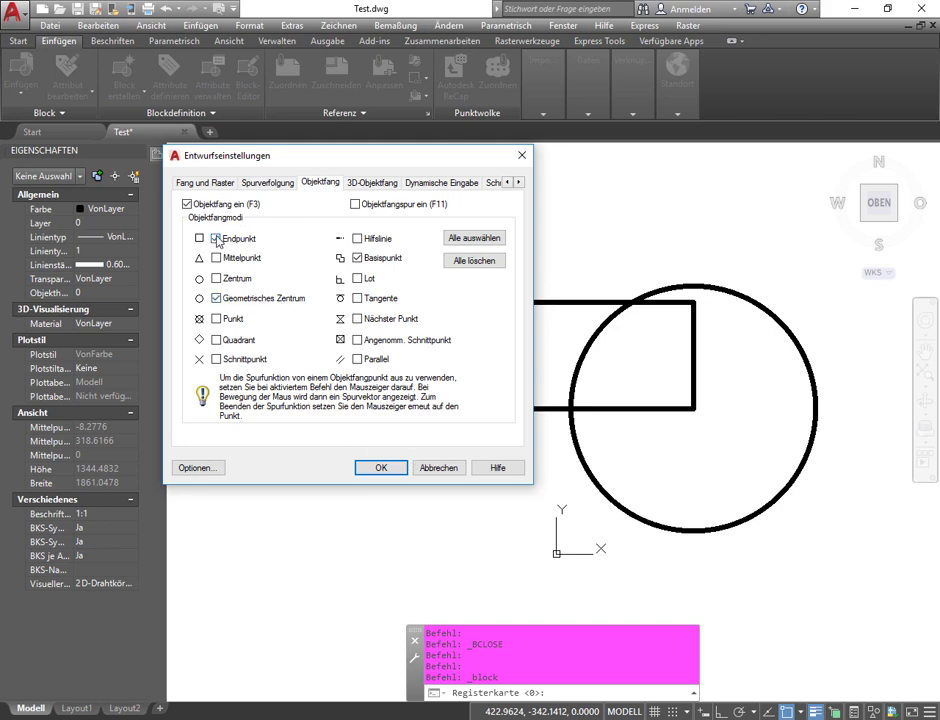
pyautogui.click(381, 468)
# Delete the circle, then undo to restore it.
pyautogui.click(595, 328)
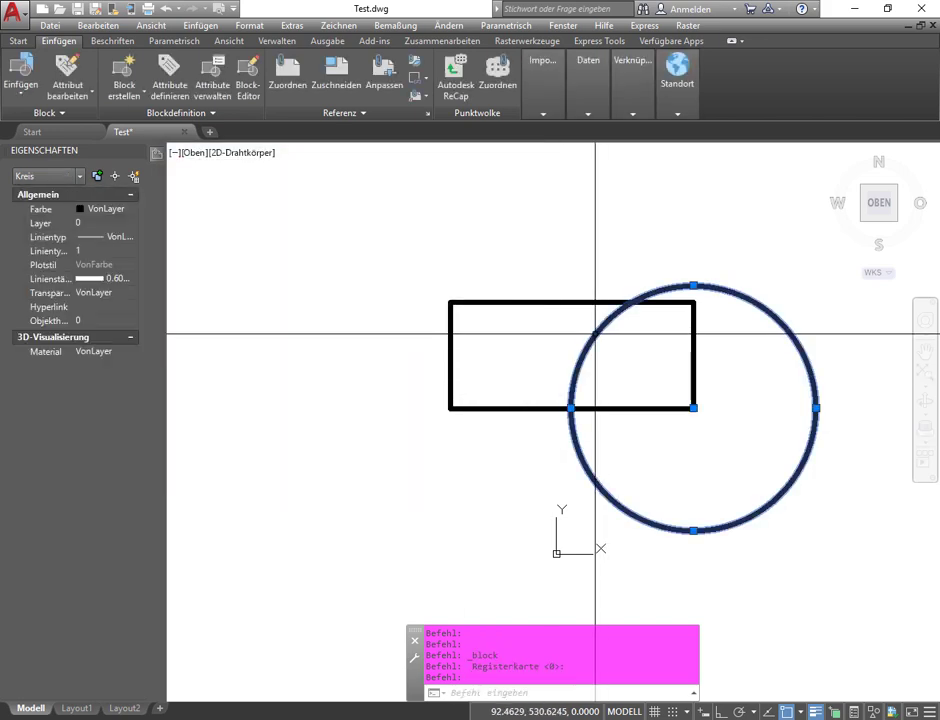
pyautogui.press('Delete')
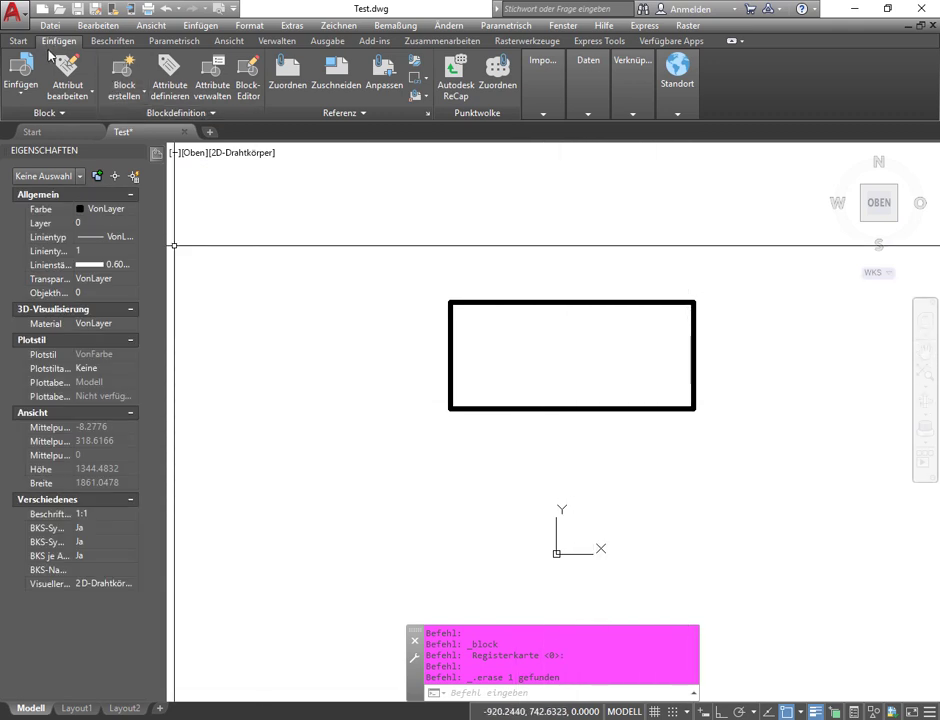
pyautogui.click(166, 9)
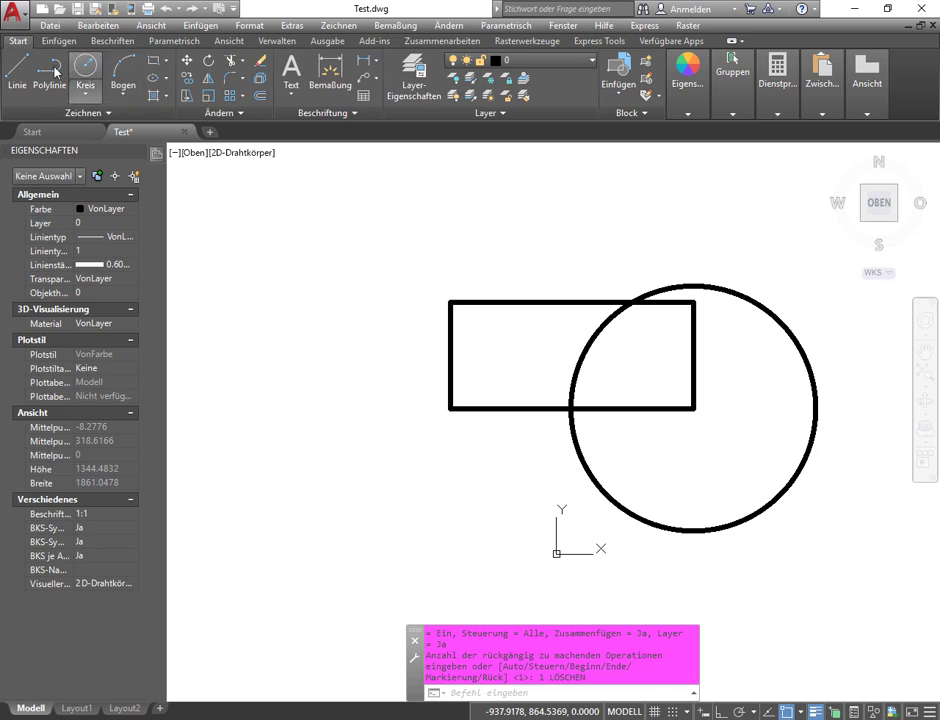
# Start a line, check the running object snap list, then cancel the command.
pyautogui.click(19, 71)
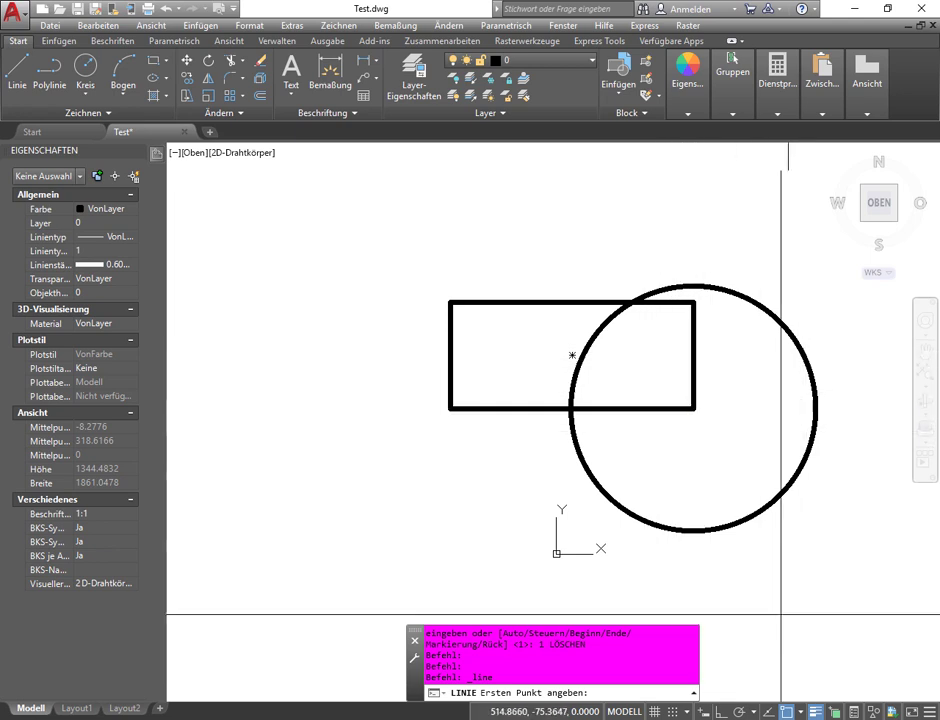
pyautogui.click(798, 712)
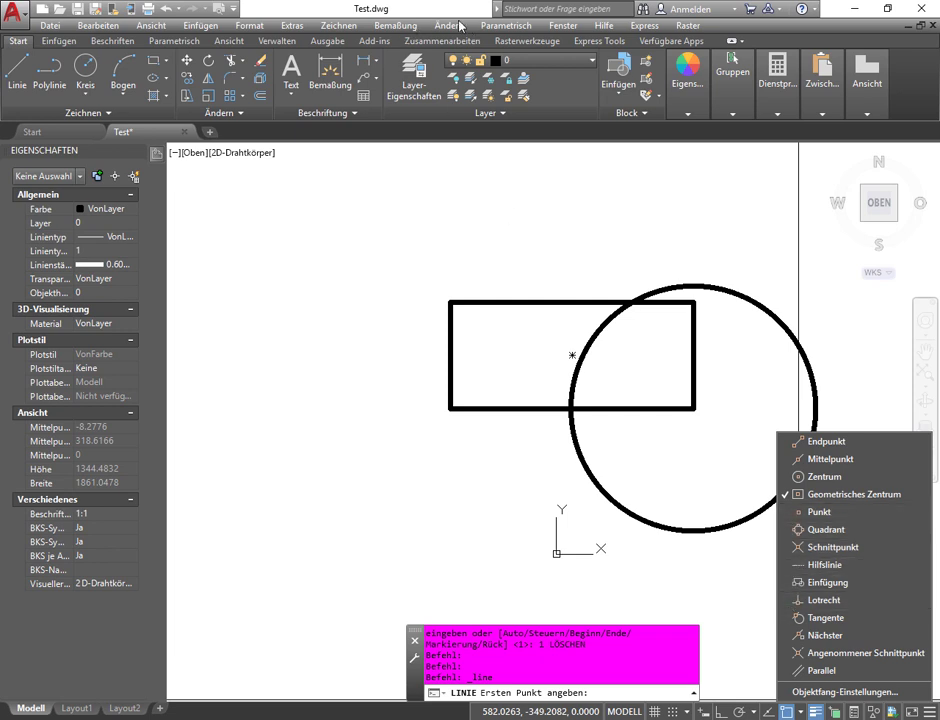
pyautogui.click(428, 17)
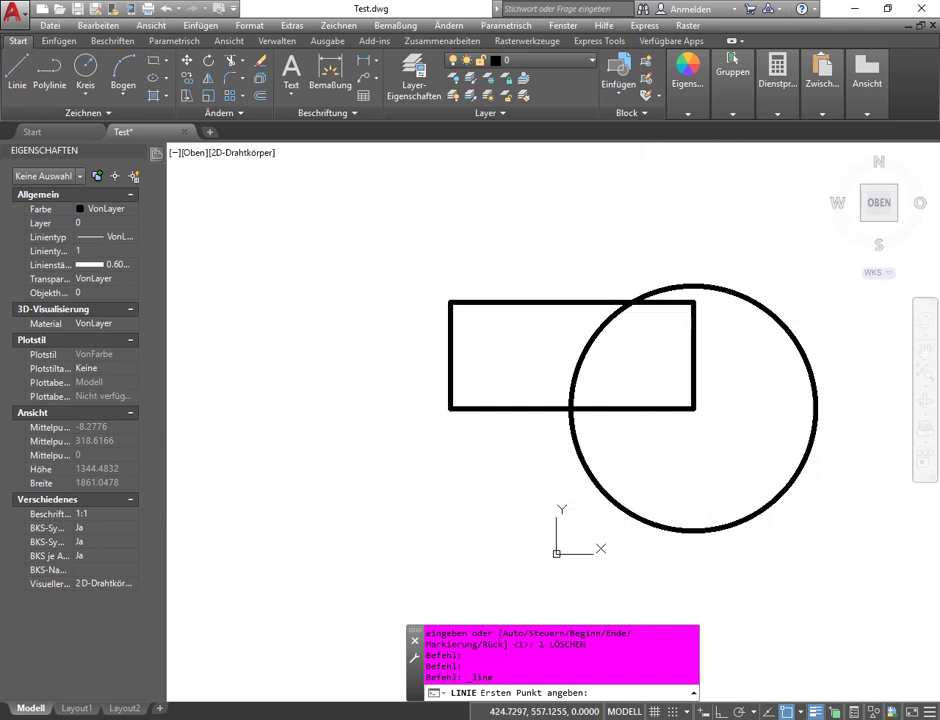
pyautogui.press('Escape')
pyautogui.click(686, 613)
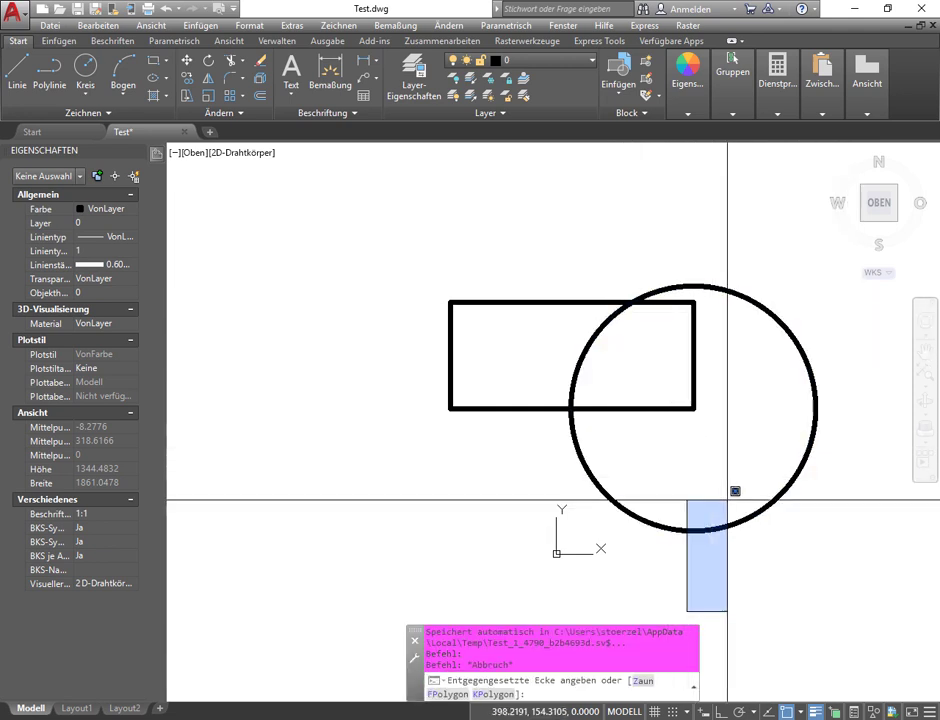
pyautogui.press('Escape')
# Drag the circle's centre grip down-right, off the rectangle's corner, and pan the view.
pyautogui.click(766, 508)
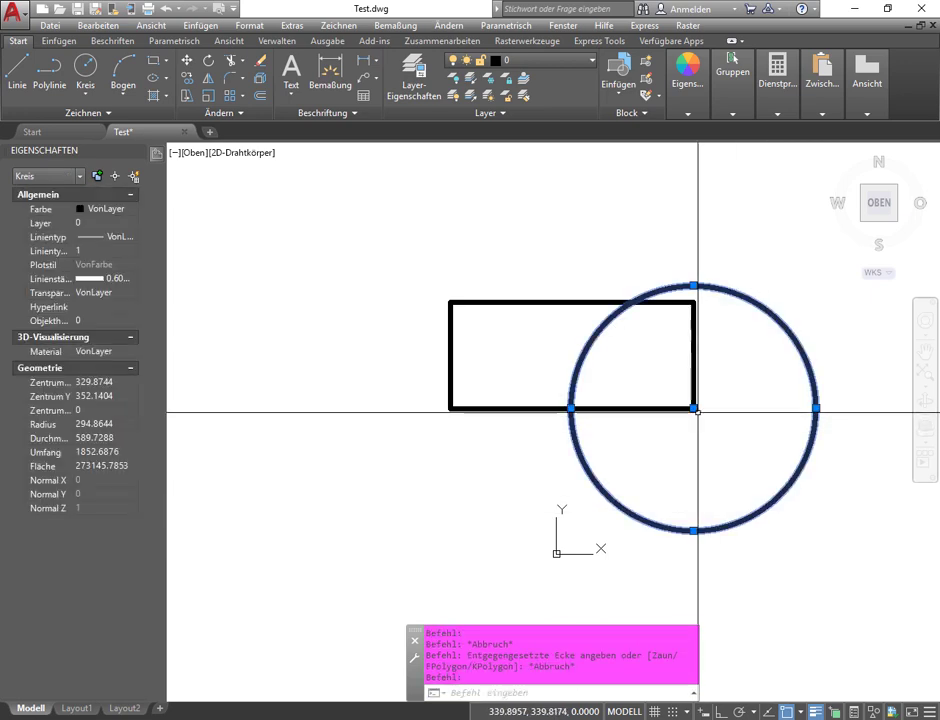
pyautogui.click(694, 408)
pyautogui.click(816, 520)
pyautogui.press('Escape')
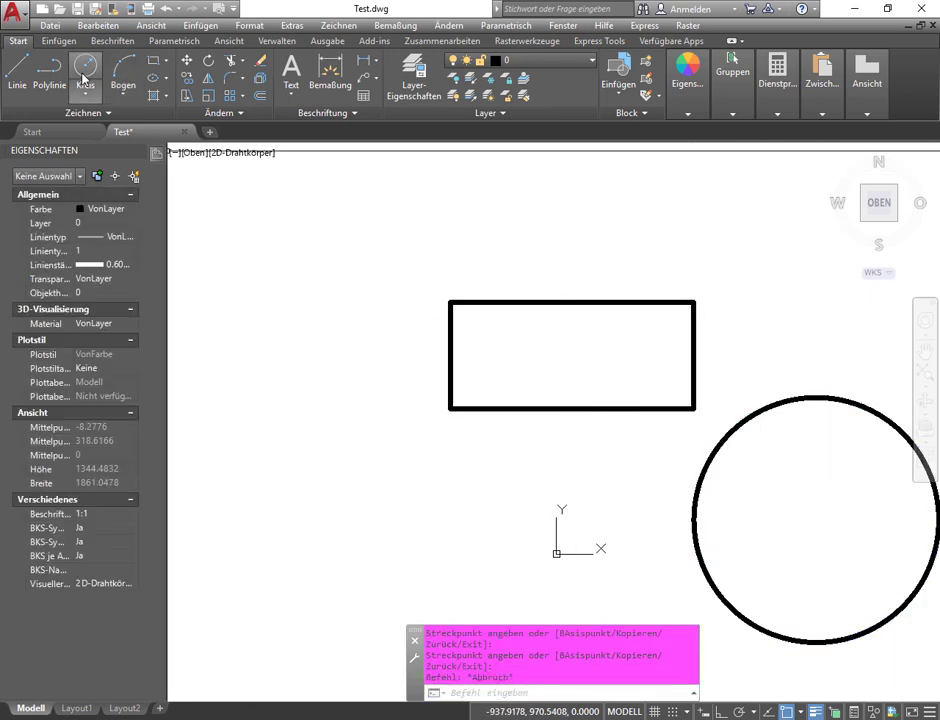
pyautogui.click(37, 73)
pyautogui.click(17, 62)
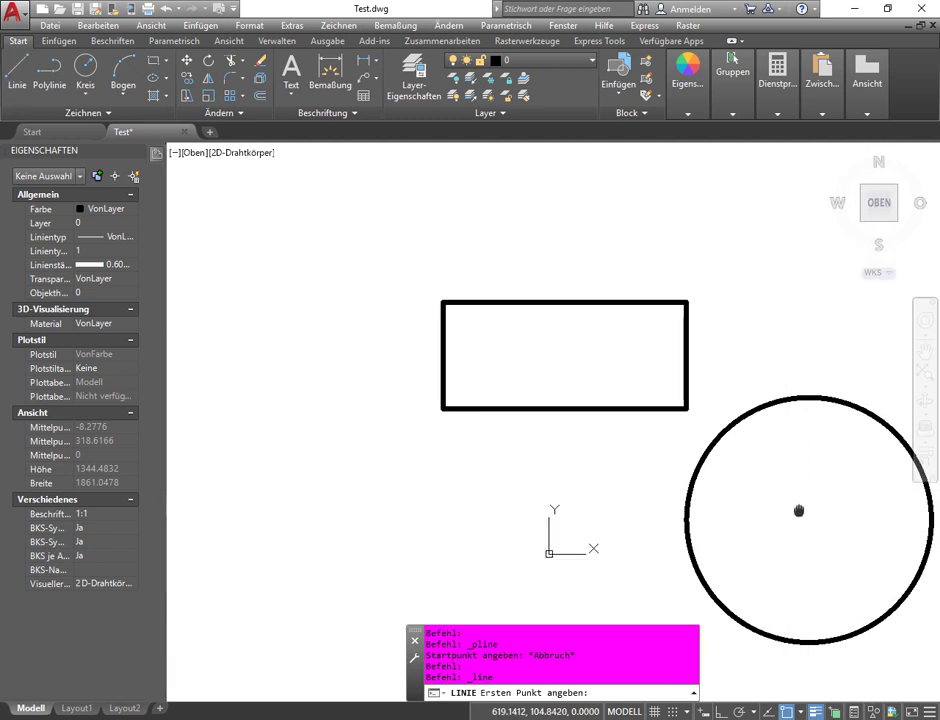
pyautogui.moveTo(800, 571); pyautogui.dragTo(603, 528, button='middle')
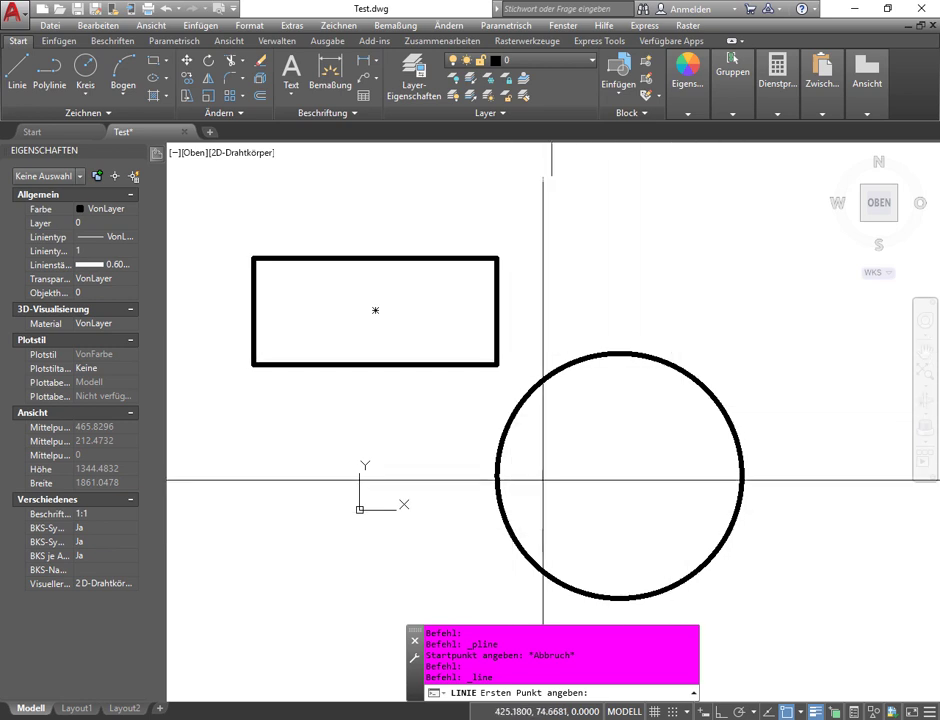
pyautogui.press('Escape')
pyautogui.moveTo(535, 264); pyautogui.dragTo(693, 314, button='middle')
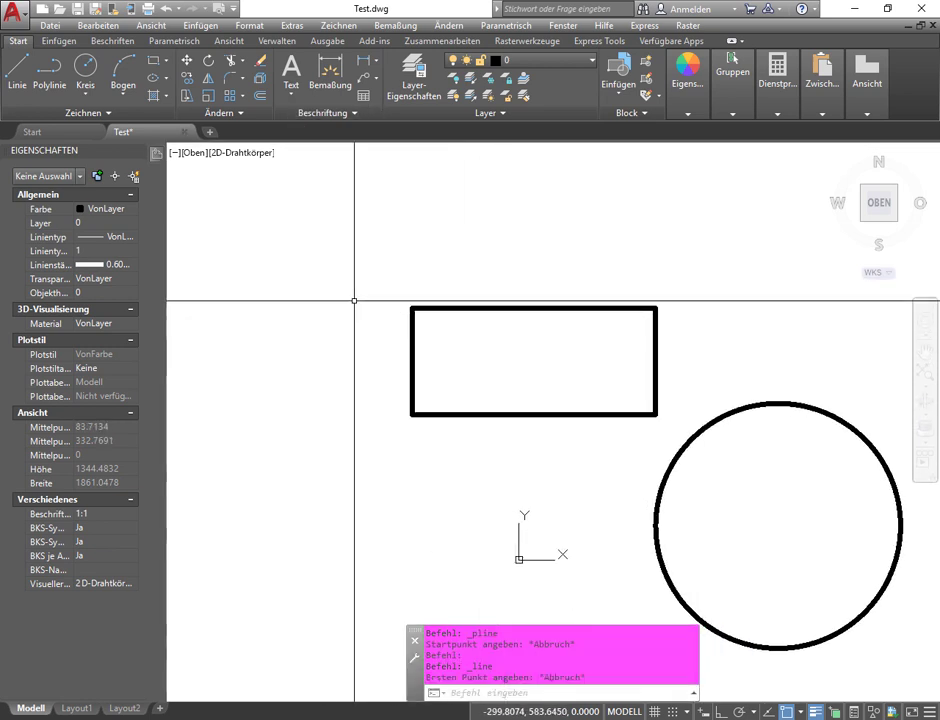
pyautogui.click(258, 84)
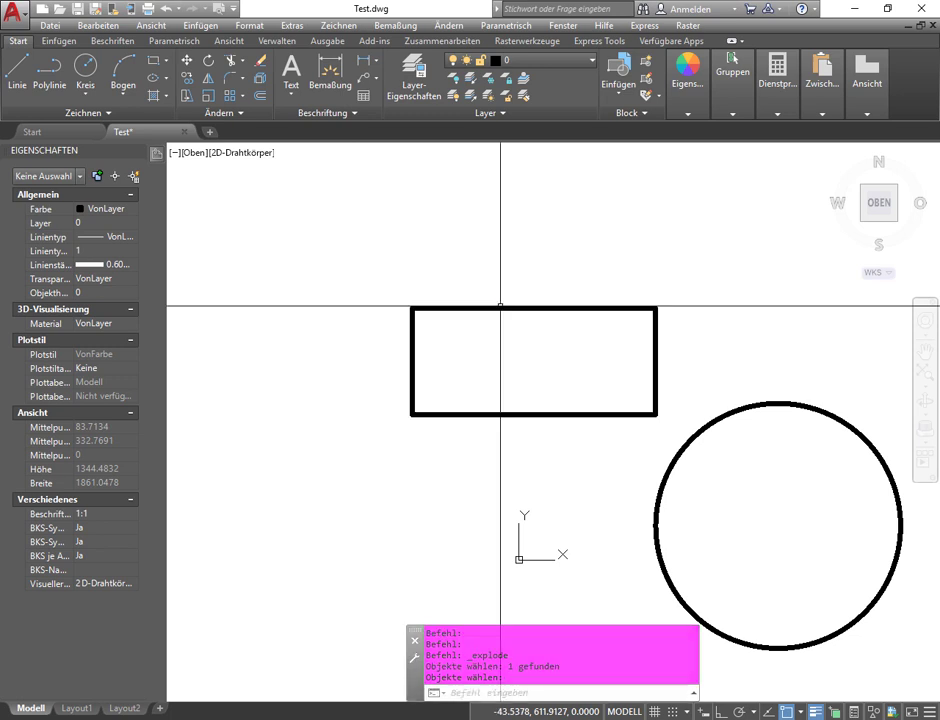
# Explode the Rechteck block and confirm its top edge is now a separate line.
pyautogui.click(496, 314)
pyautogui.press('Escape')
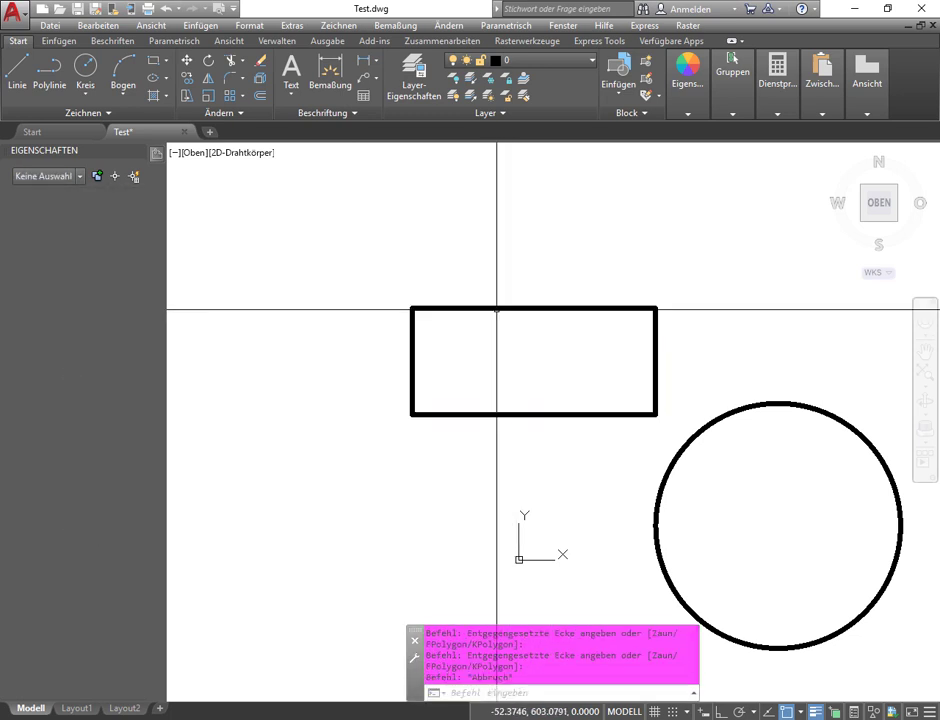
pyautogui.click(258, 84)
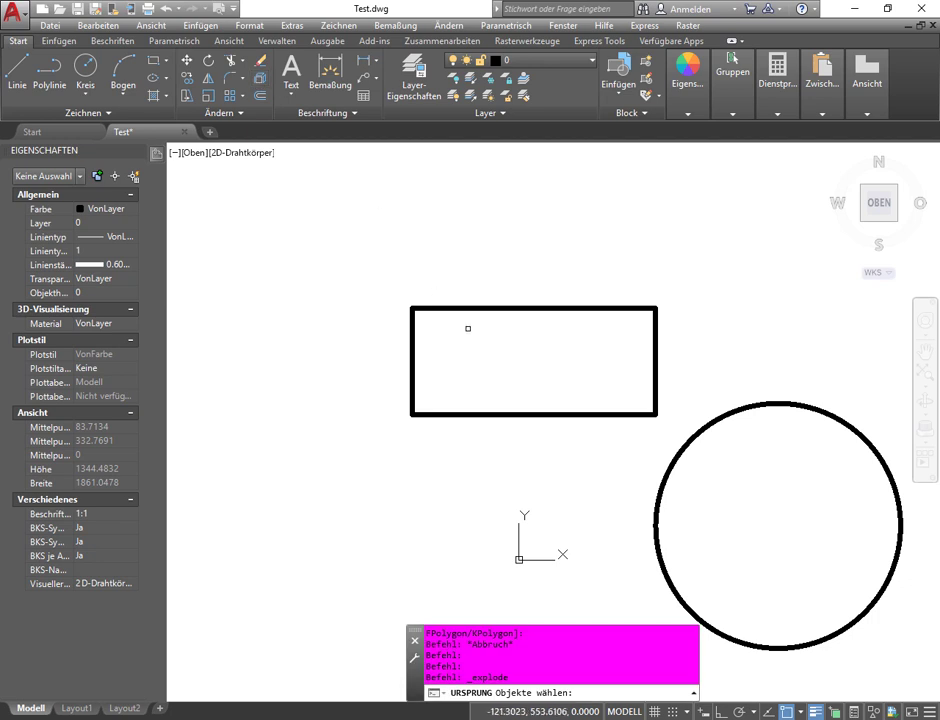
pyautogui.press('Return')
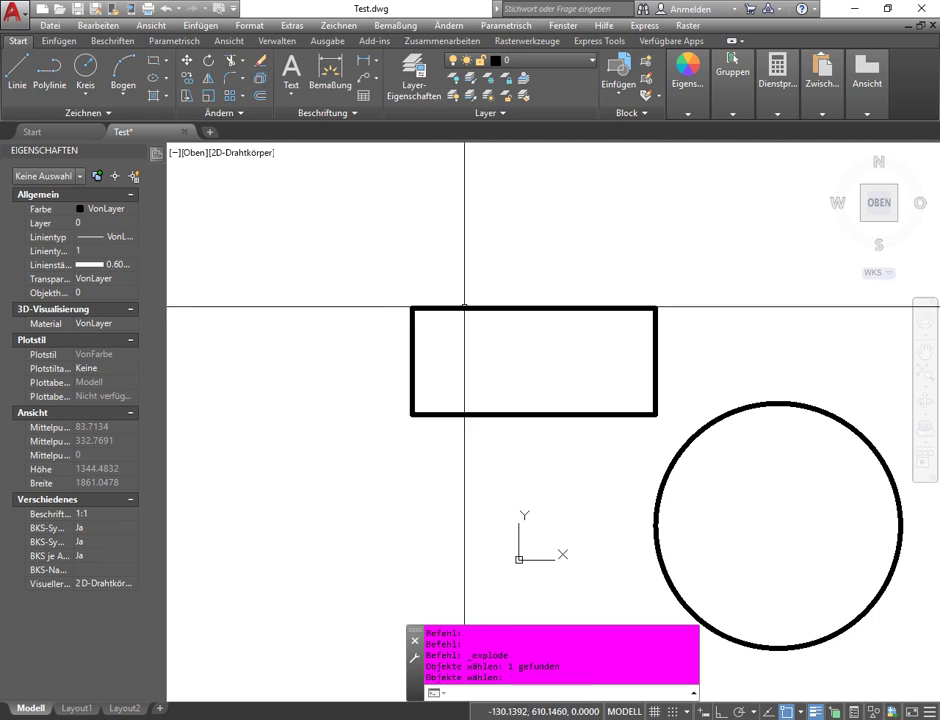
pyautogui.click(438, 307)
pyautogui.press('Escape')
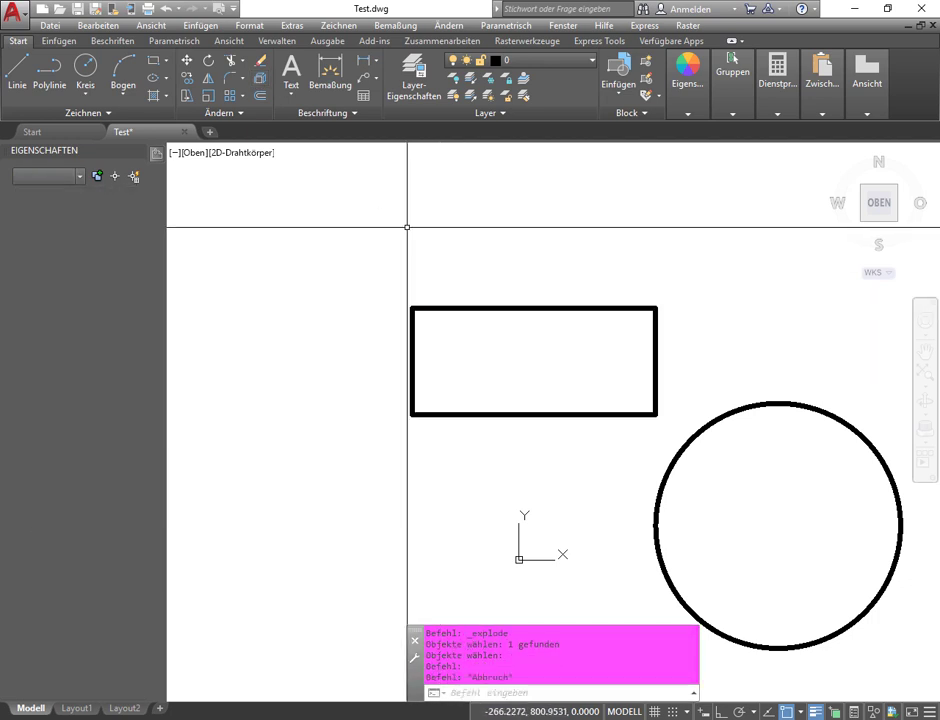
pyautogui.click(18, 75)
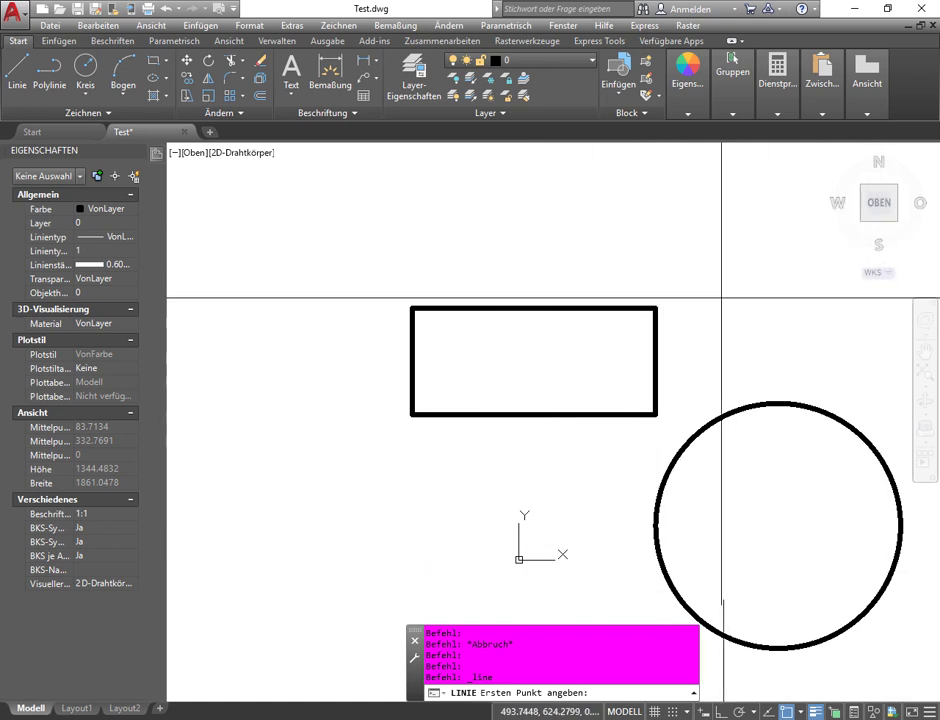
# Start a line and look over the one-time and running object snap lists.
pyautogui.click(27, 69)
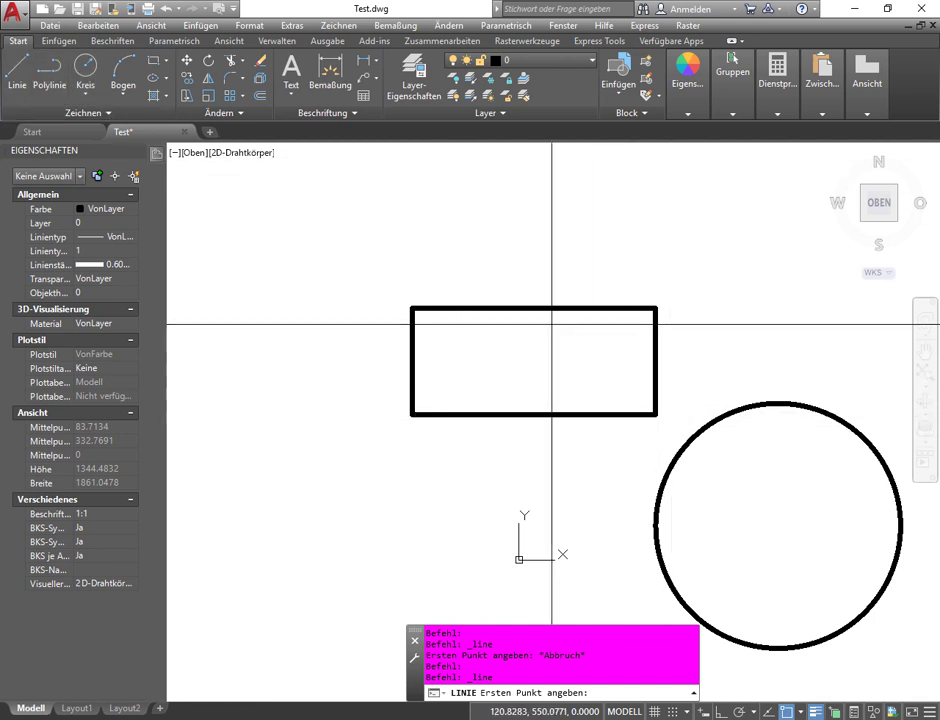
pyautogui.keyDown('shift'); pyautogui.rightClick(662, 236); pyautogui.keyUp('shift')
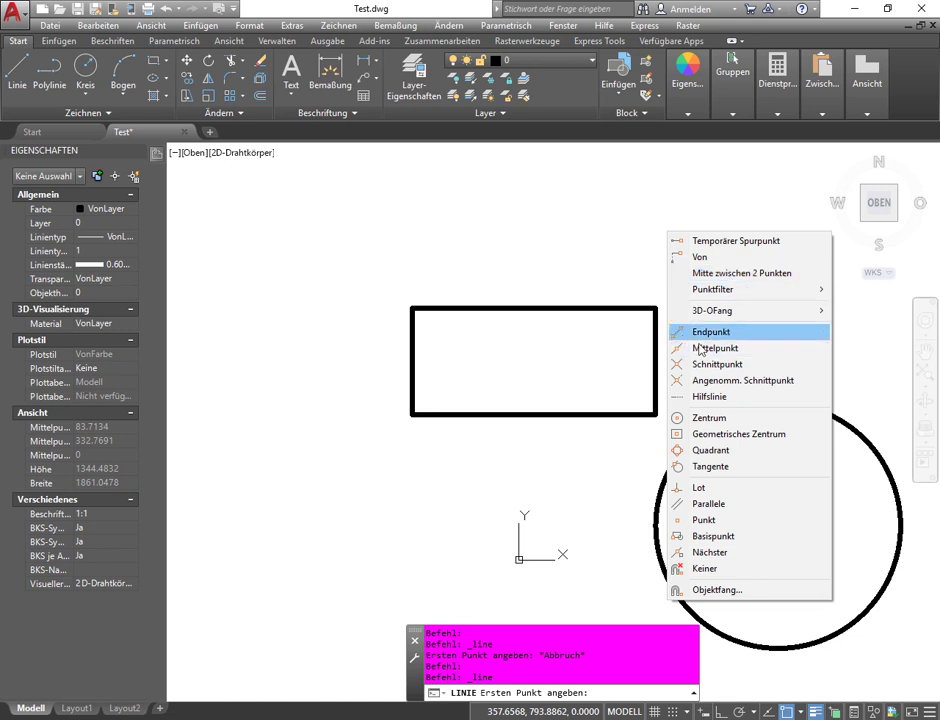
pyautogui.click(801, 712)
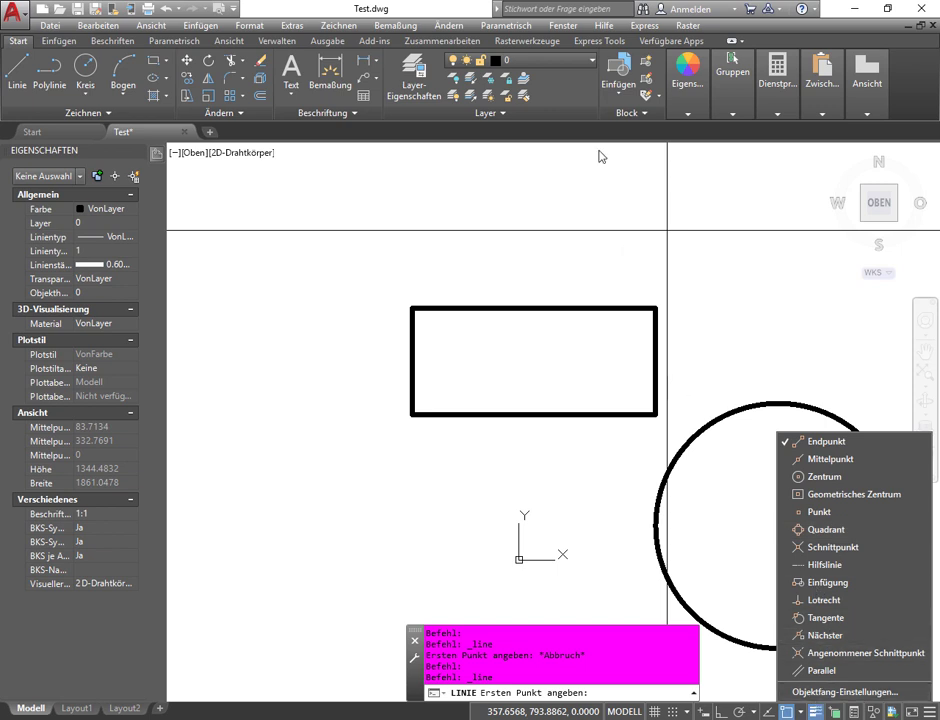
pyautogui.click(797, 420)
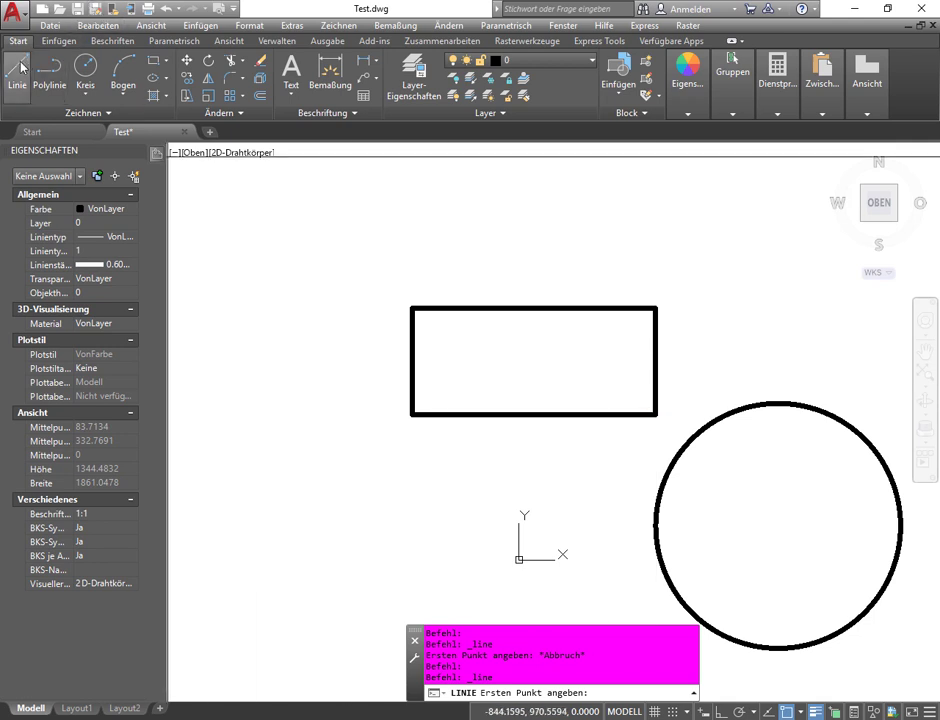
# Start the line midway between the rectangle's top-left and bottom-right corners.
pyautogui.keyDown('shift'); pyautogui.rightClick(627, 196); pyautogui.keyUp('shift')
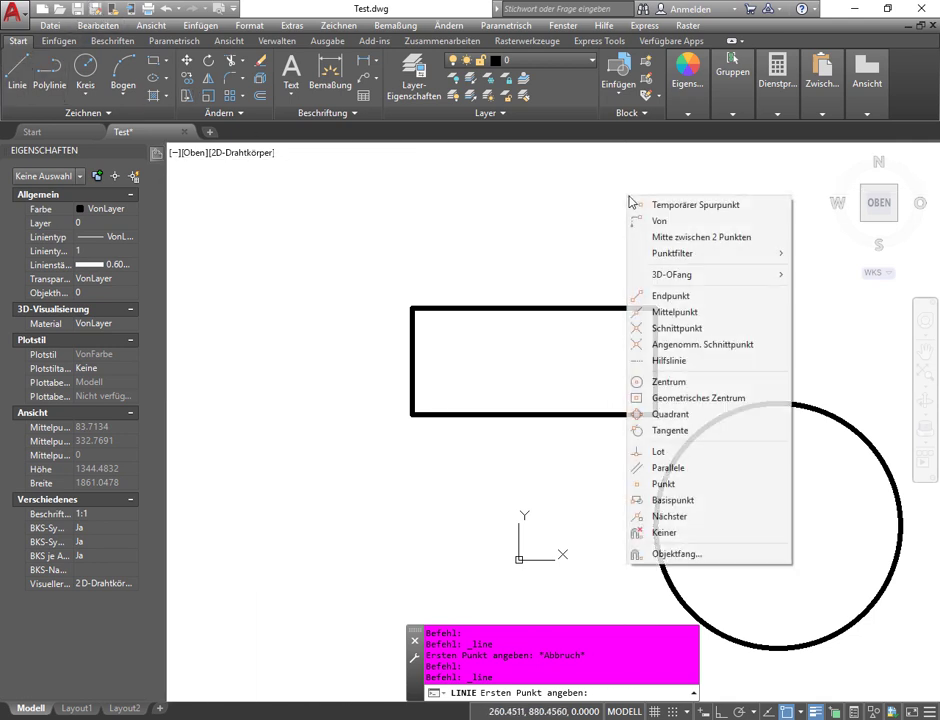
pyautogui.click(683, 237)
pyautogui.click(411, 308)
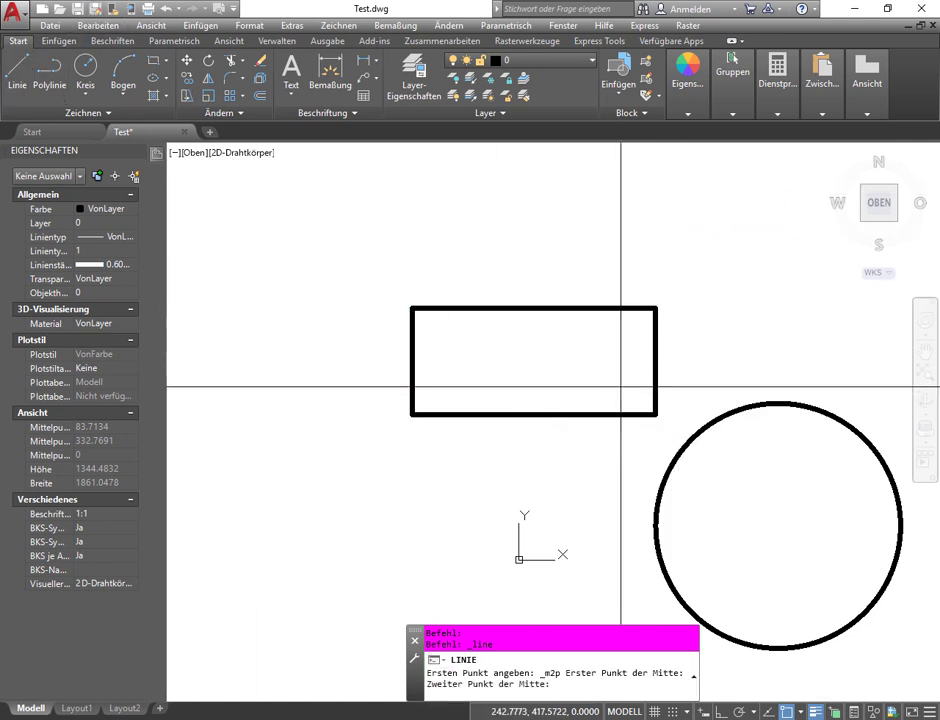
pyautogui.click(656, 414)
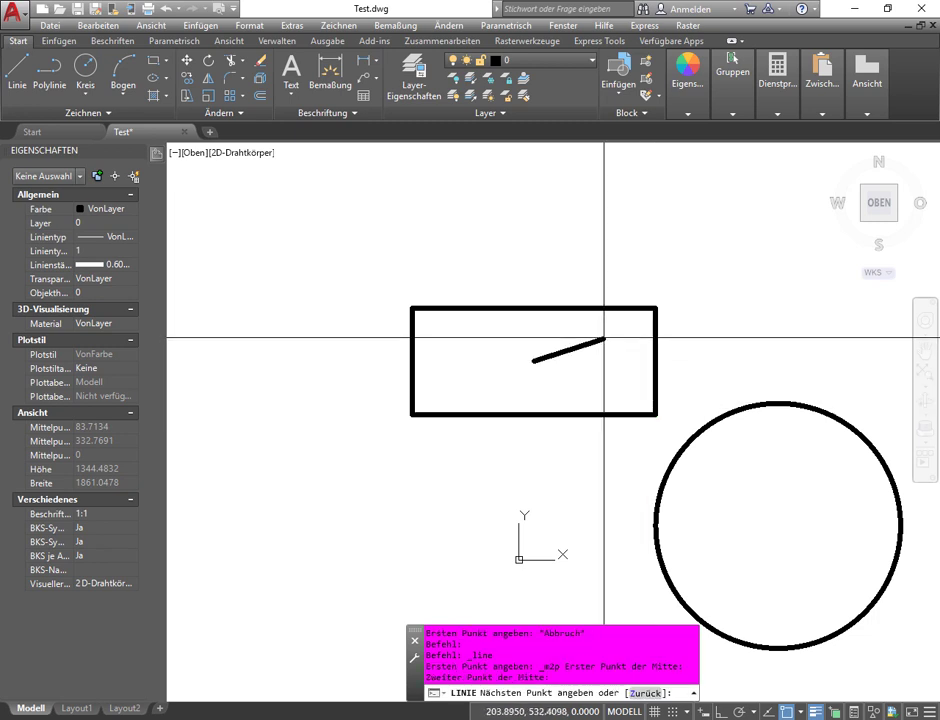
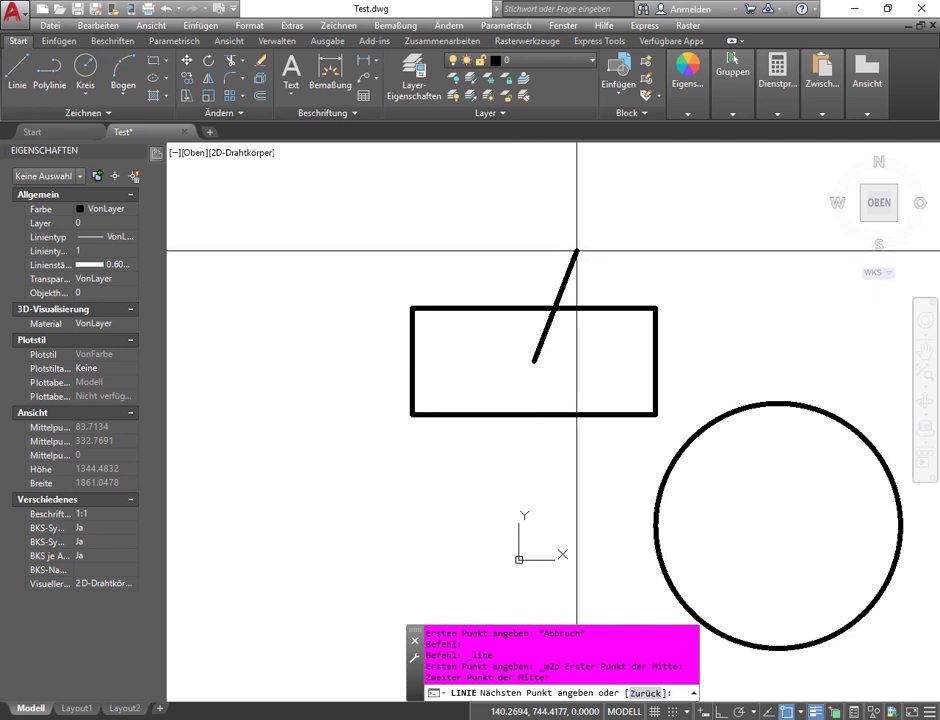
# Cancel the unfinished line and window-select the rectangle's four lines.
pyautogui.press('Escape')
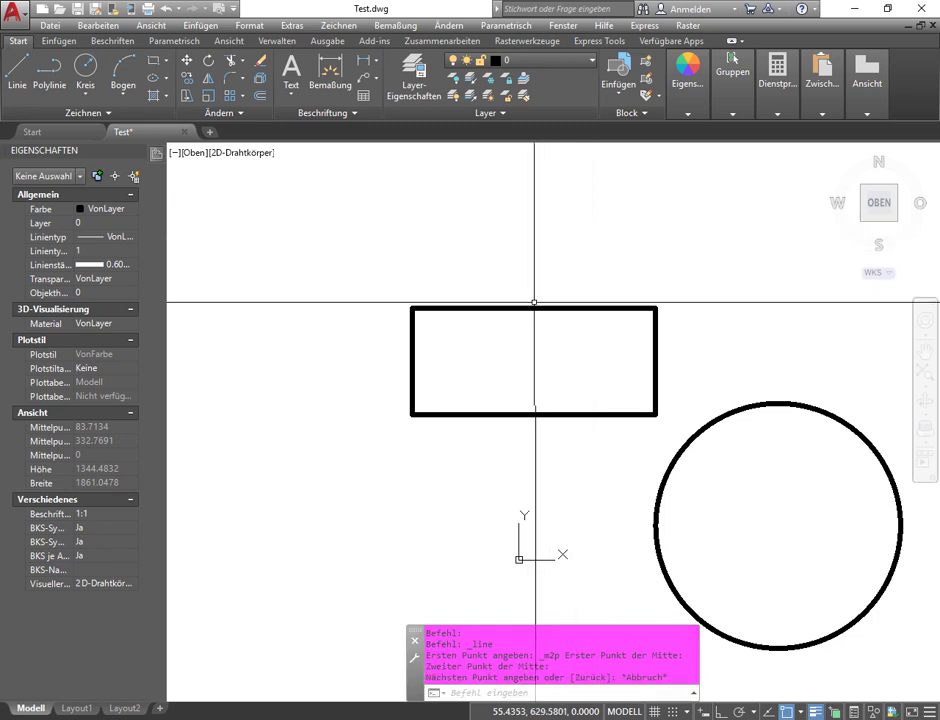
pyautogui.click(287, 214)
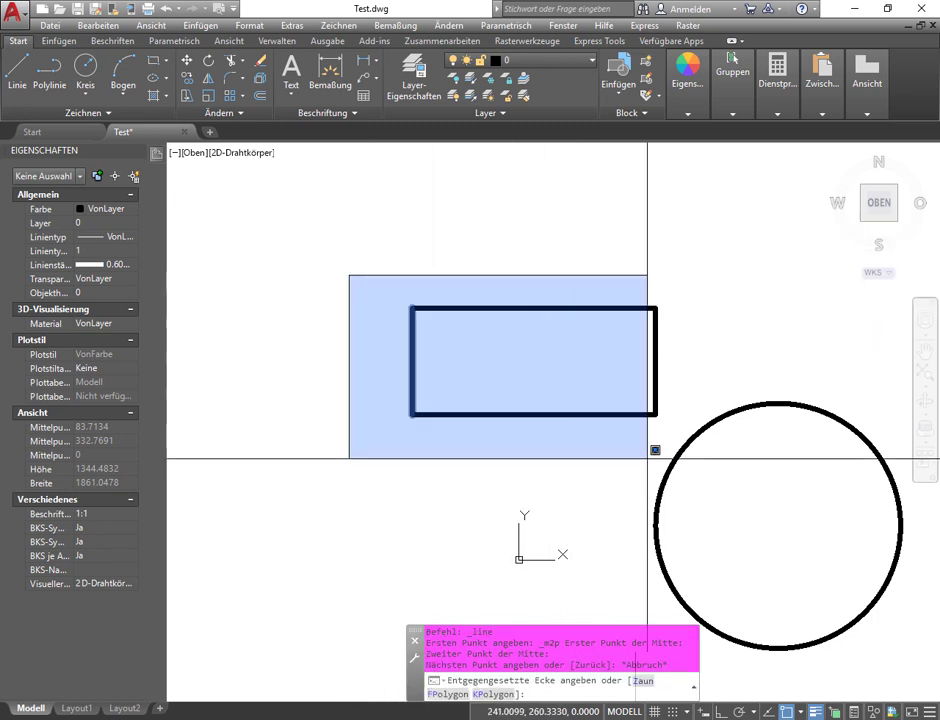
pyautogui.click(668, 436)
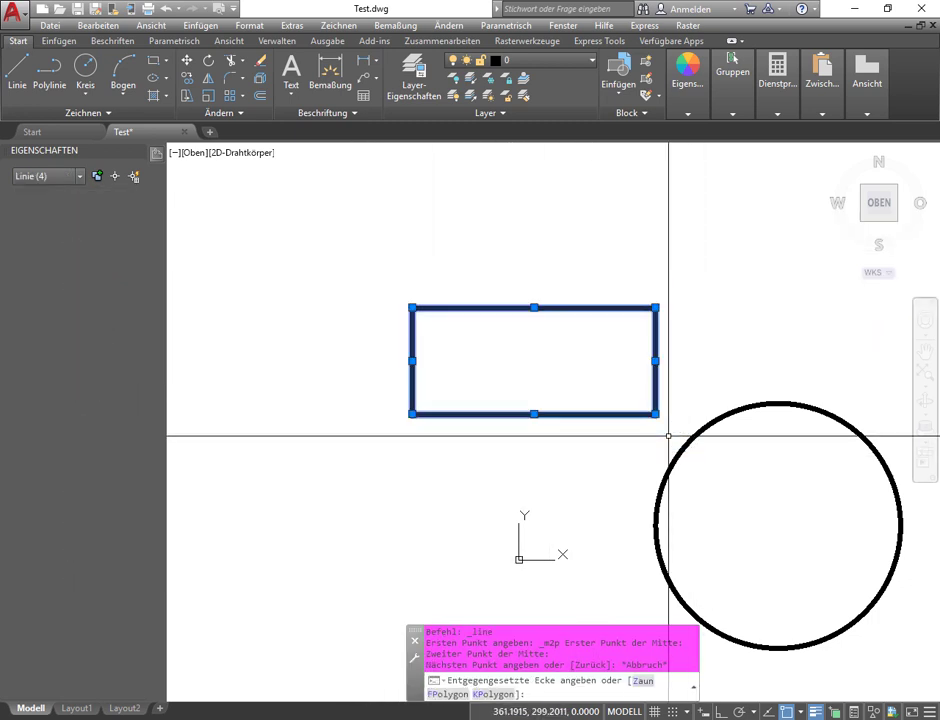
pyautogui.click(226, 114)
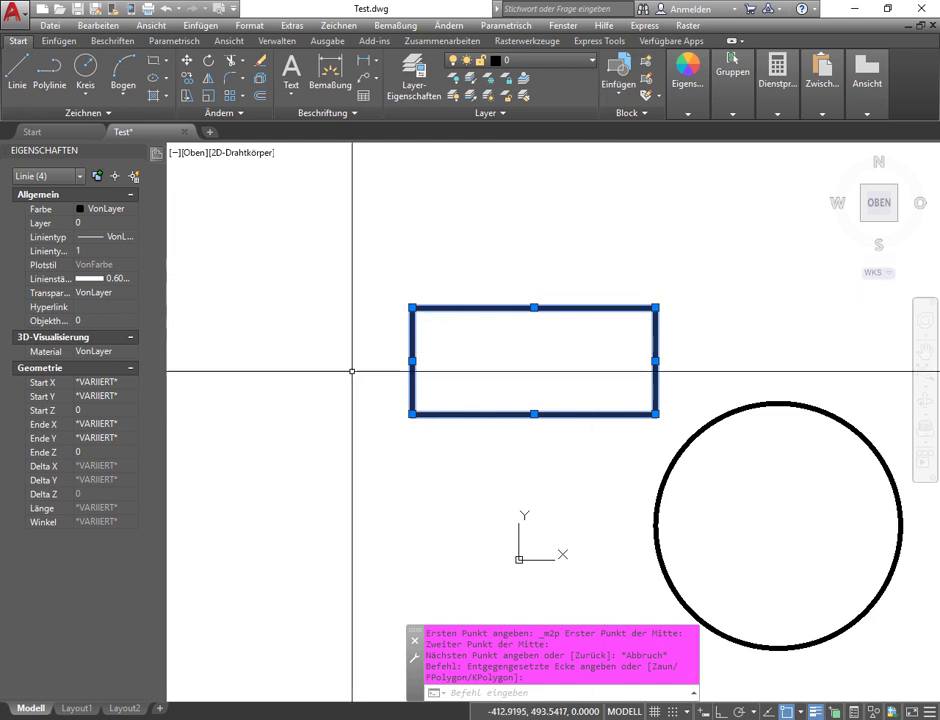
# Merge the four selected lines into one closed polyline with Verbinden (Join).
pyautogui.click(238, 115)
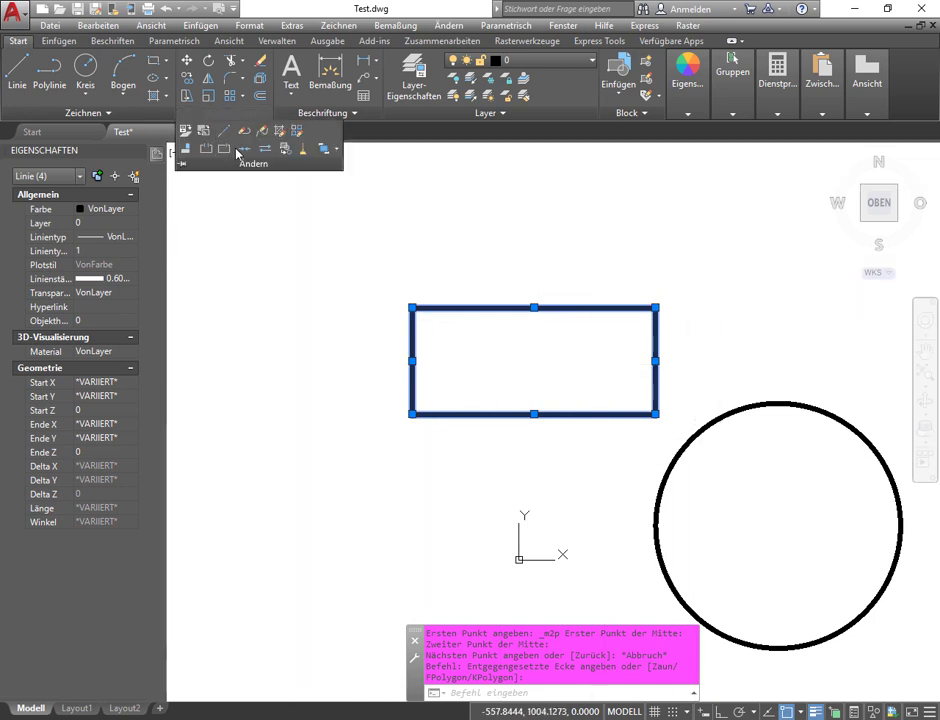
pyautogui.click(243, 152)
pyautogui.click(447, 248)
pyautogui.click(449, 315)
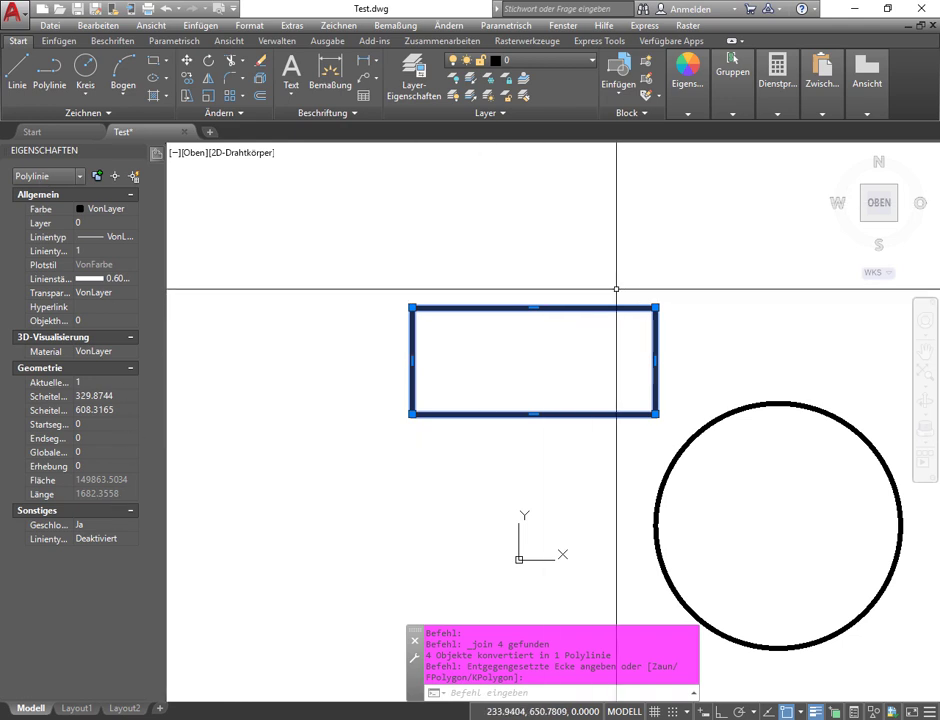
pyautogui.press('Escape')
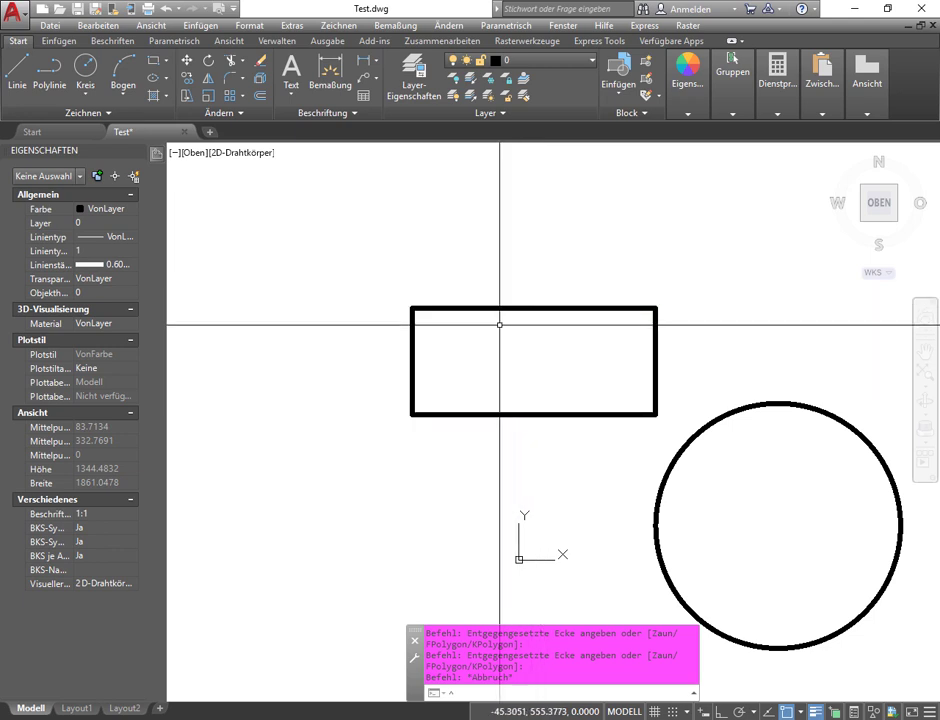
# Convert the polyline's top edge into an upward-bulging arc with In Bogen konvertieren.
pyautogui.click(447, 309)
pyautogui.moveTo(534, 307)
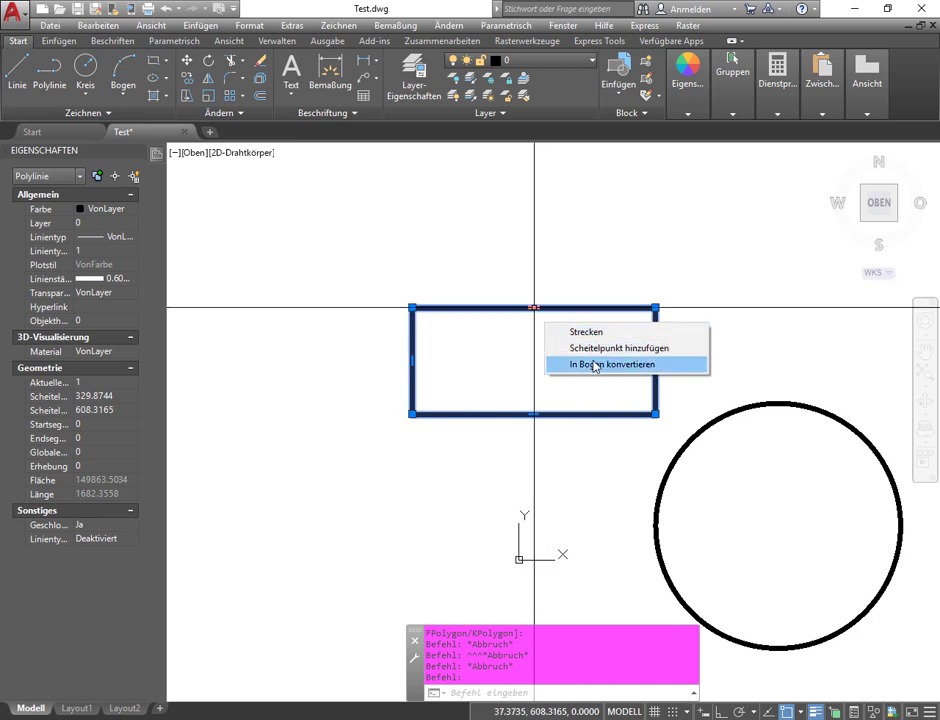
pyautogui.click(600, 364)
pyautogui.click(590, 262)
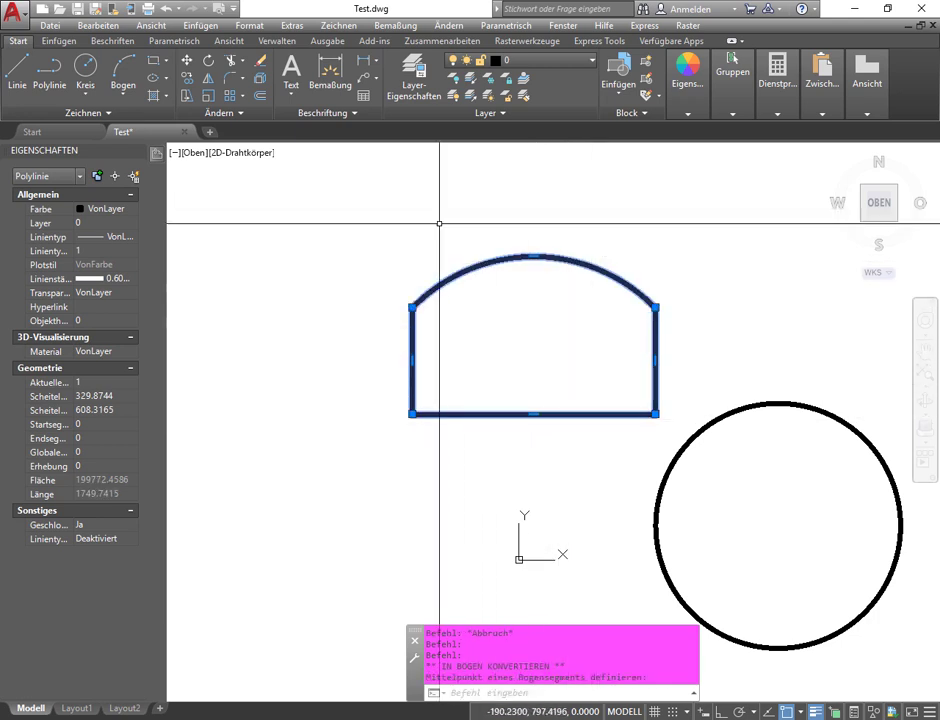
pyautogui.press('Escape')
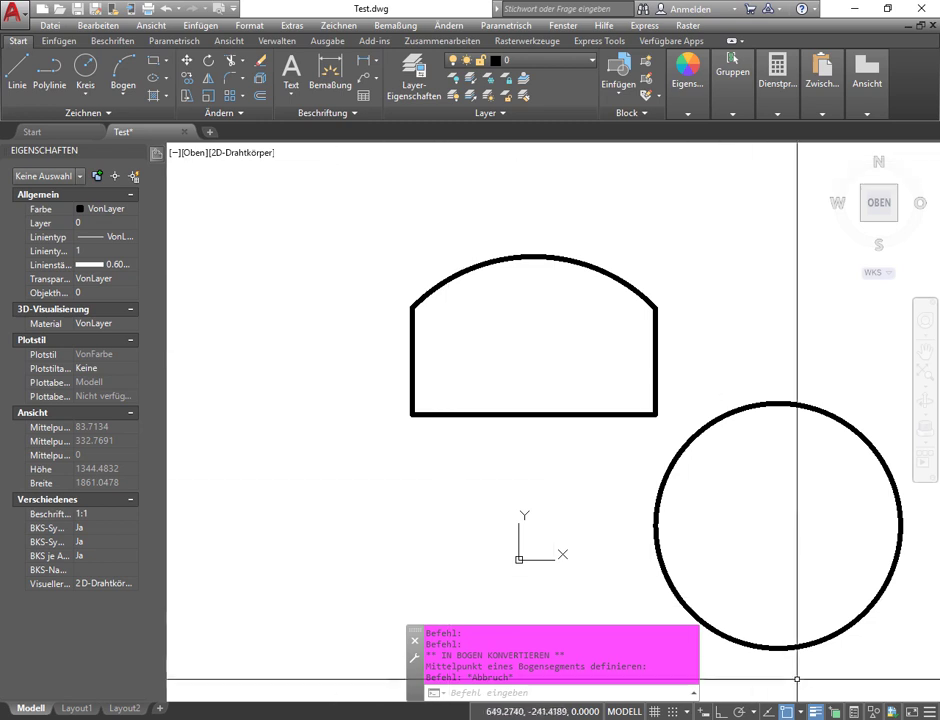
# Enable the Geometrisches Zentrum object snap in the Objektfang list.
pyautogui.click(800, 710)
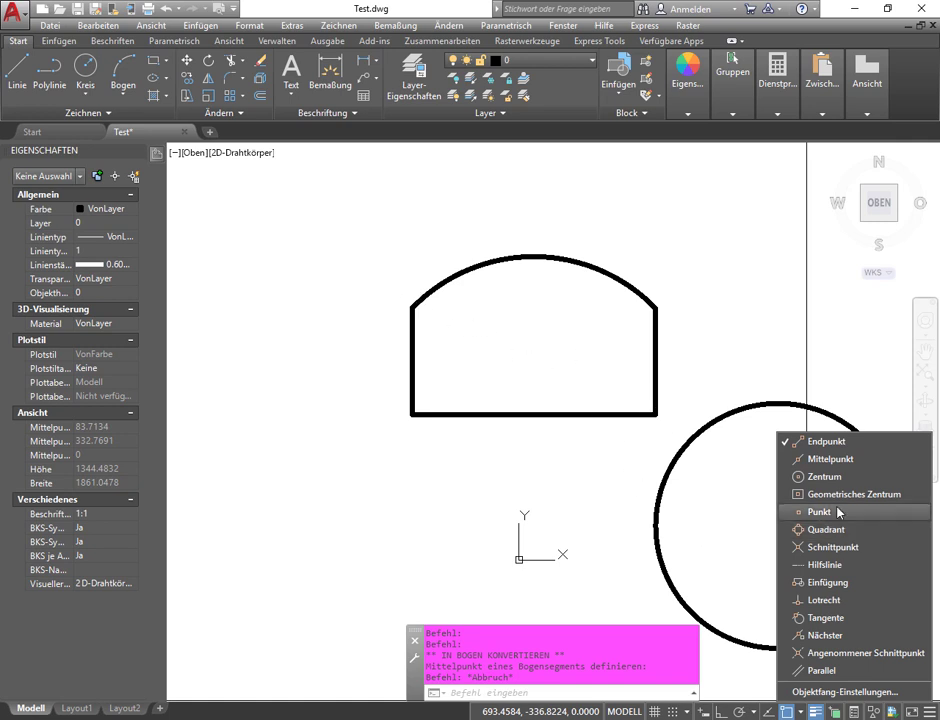
pyautogui.click(757, 327)
# Draw a line from the arched shape's geometric centre to a point below-left of it.
pyautogui.click(18, 68)
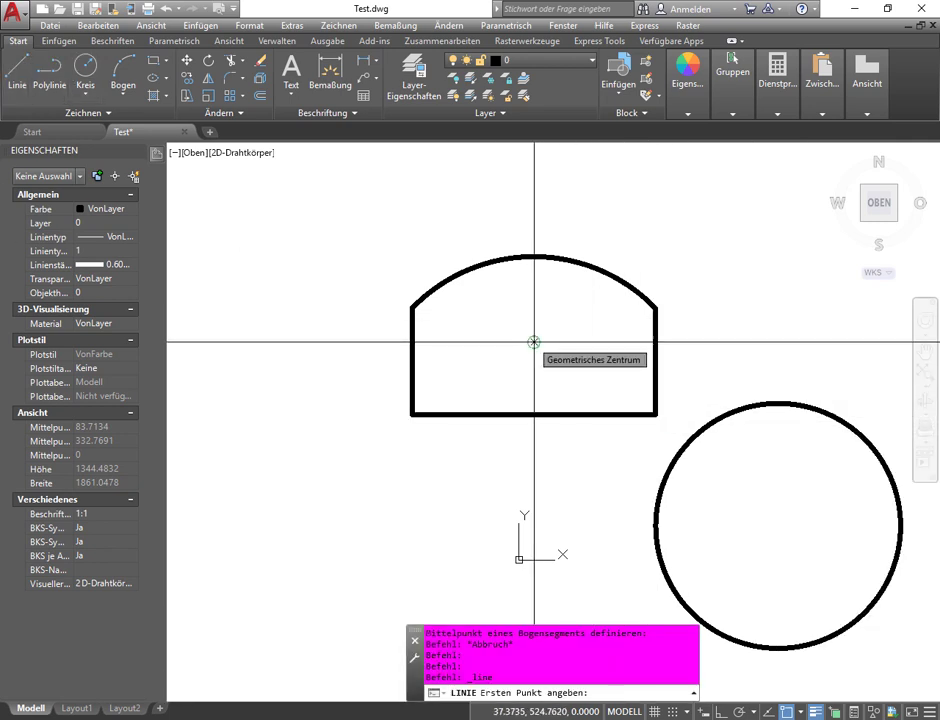
pyautogui.click(534, 342)
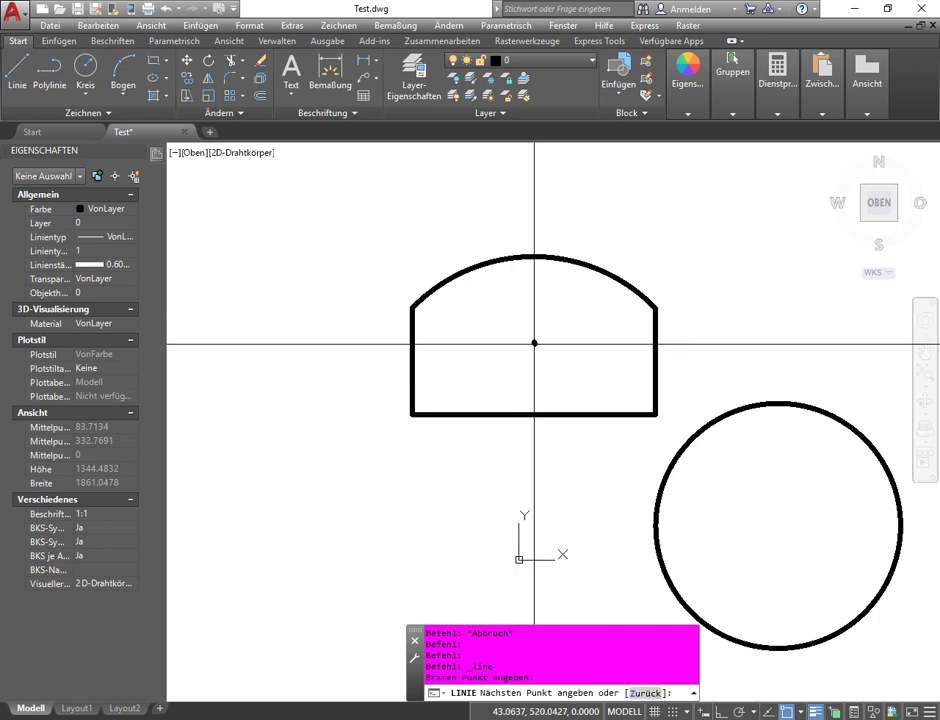
pyautogui.click(381, 477)
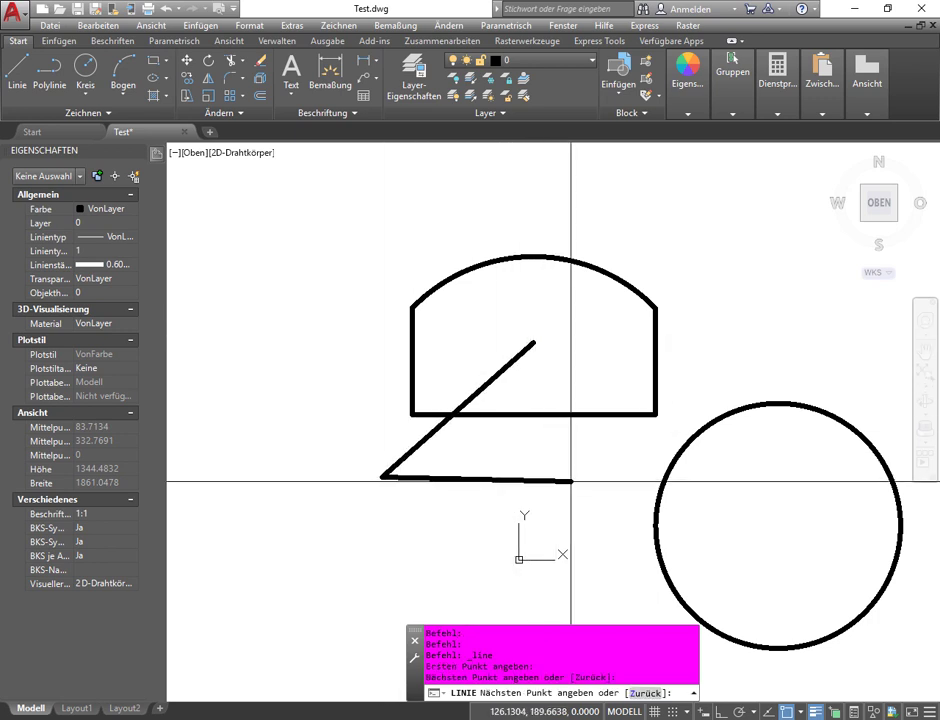
pyautogui.press('Escape')
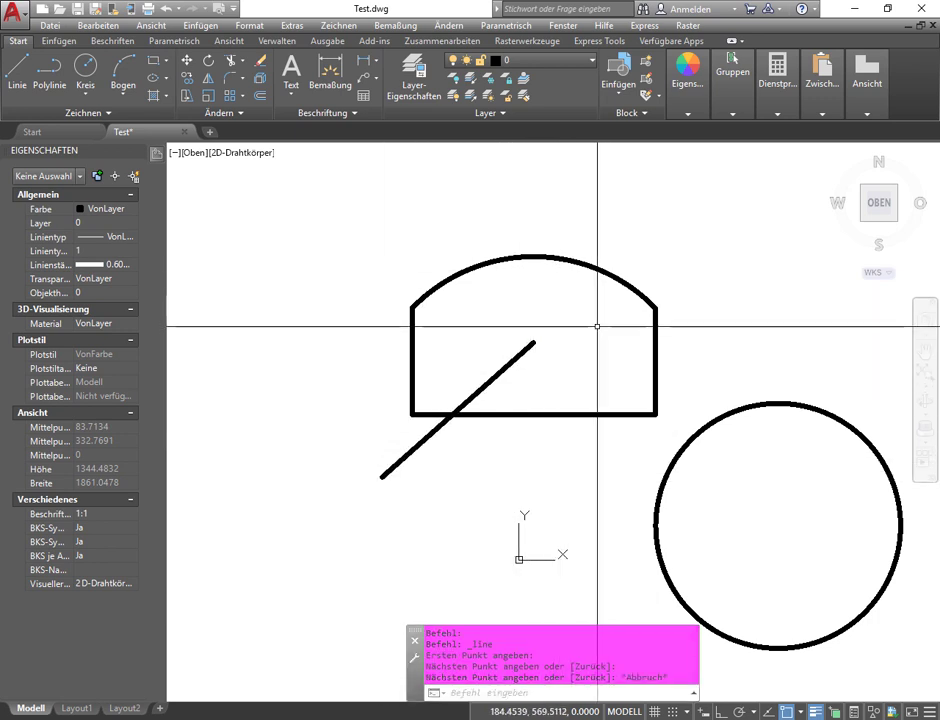
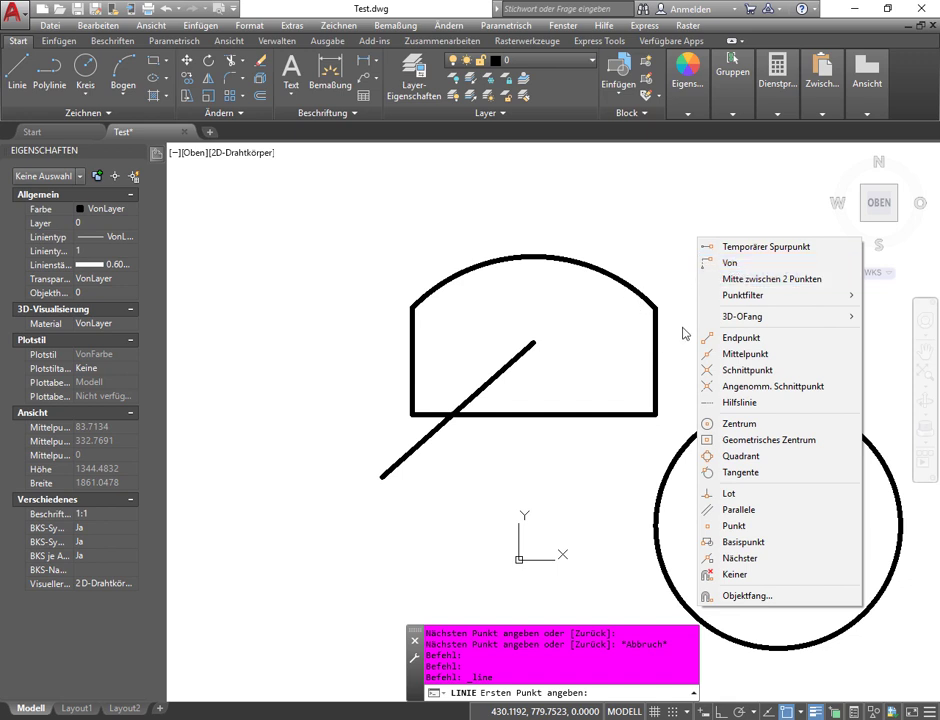
# Cancel the unfinished line and erase the three old shapes with a crossing selection.
pyautogui.press('Escape')
pyautogui.press('Escape')
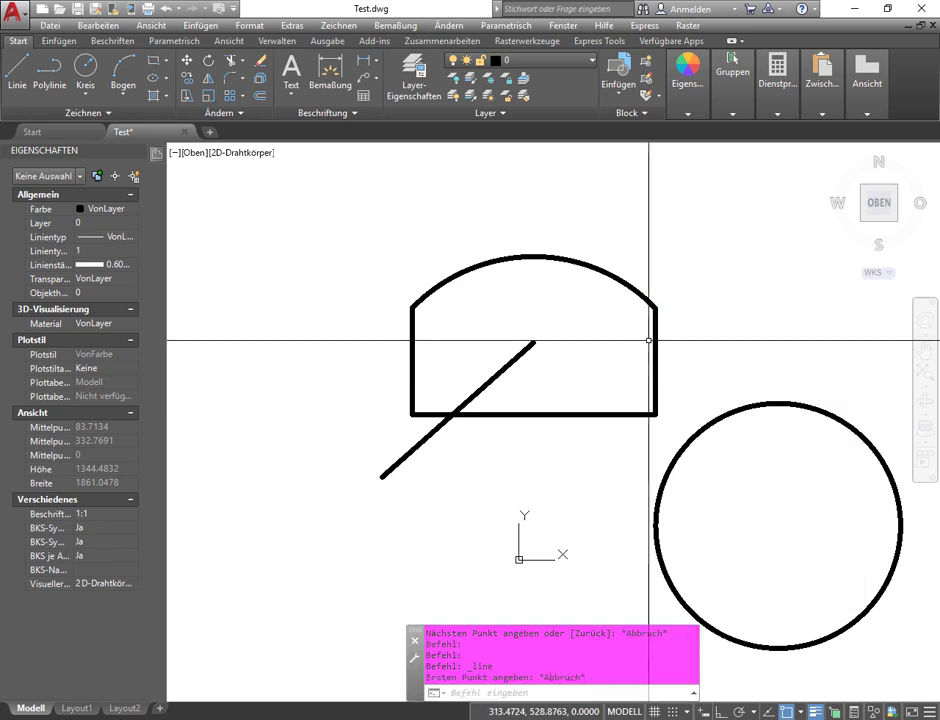
pyautogui.scroll(-2, 648, 336)
pyautogui.scroll(-2, 646, 315)
pyautogui.click(793, 497)
pyautogui.click(515, 321)
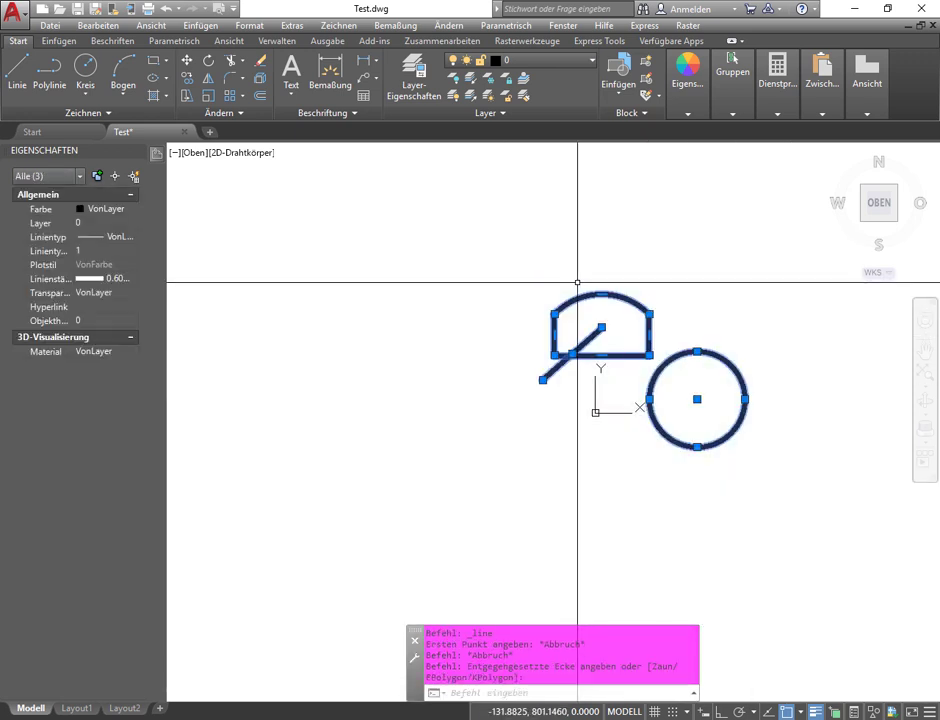
pyautogui.press('Delete')
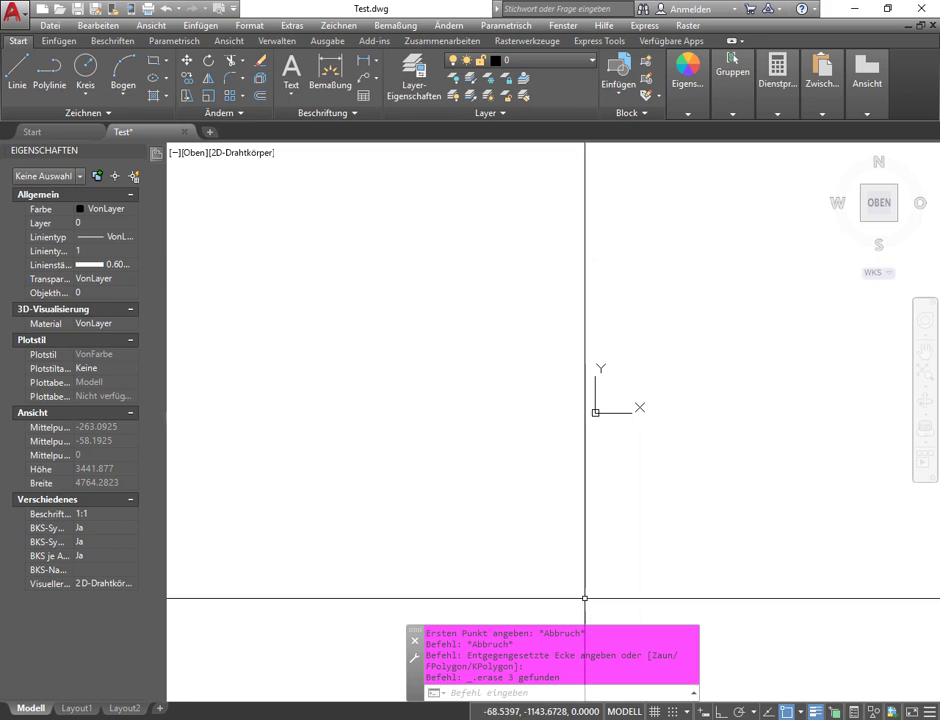
# Turn on the grid, draw a square from the origin to 400,387.5, then switch snap off.
pyautogui.press('F7')
pyautogui.scroll(4, 656, 282)
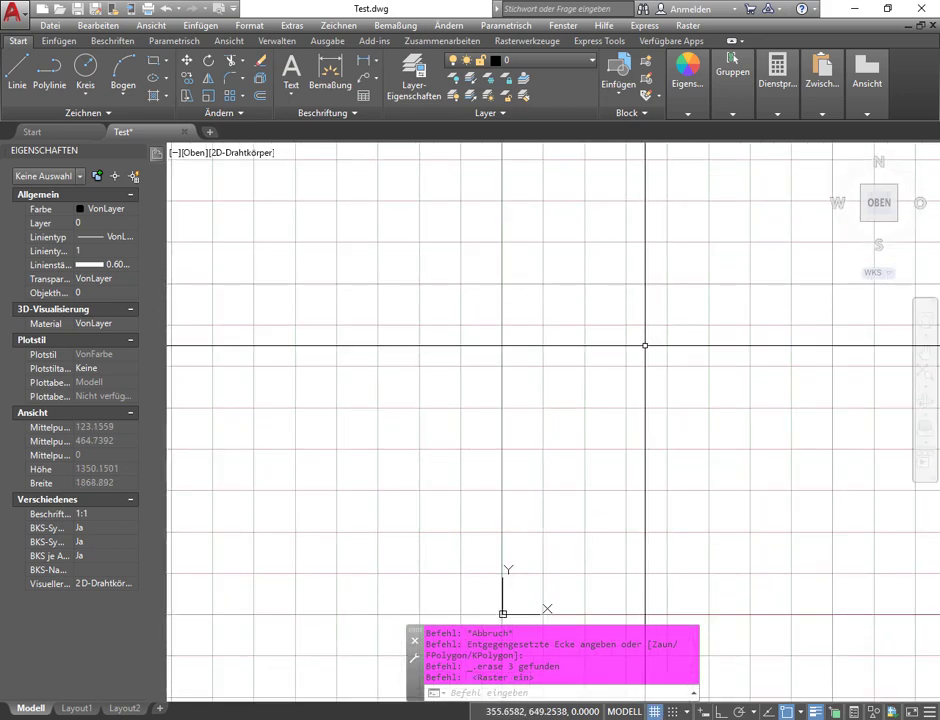
pyautogui.moveTo(644, 344); pyautogui.dragTo(535, 262, button='middle')
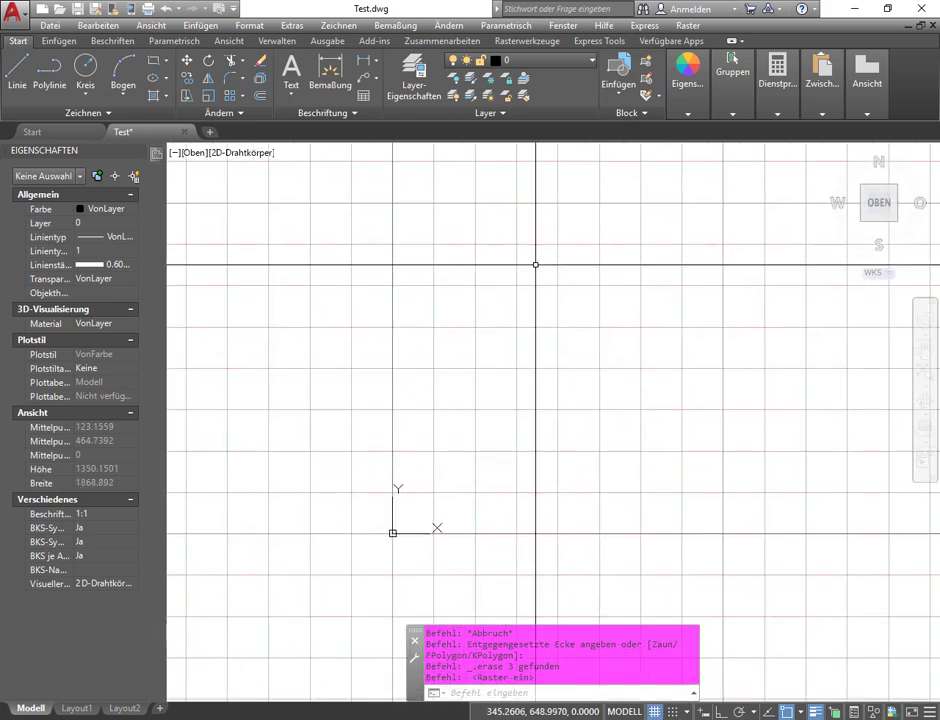
pyautogui.click(150, 62)
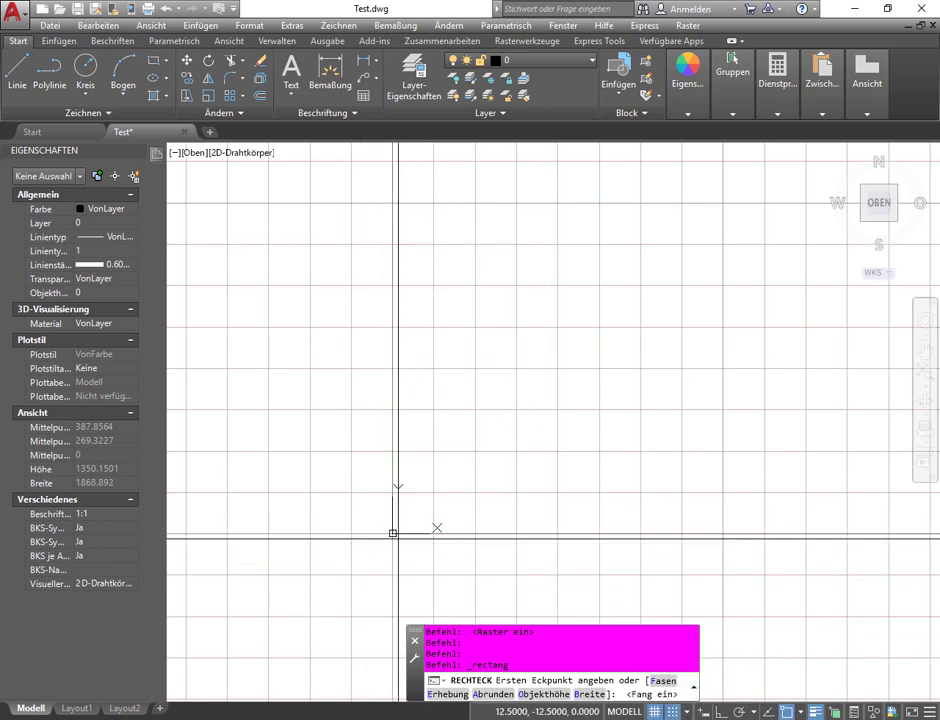
pyautogui.click(392, 533)
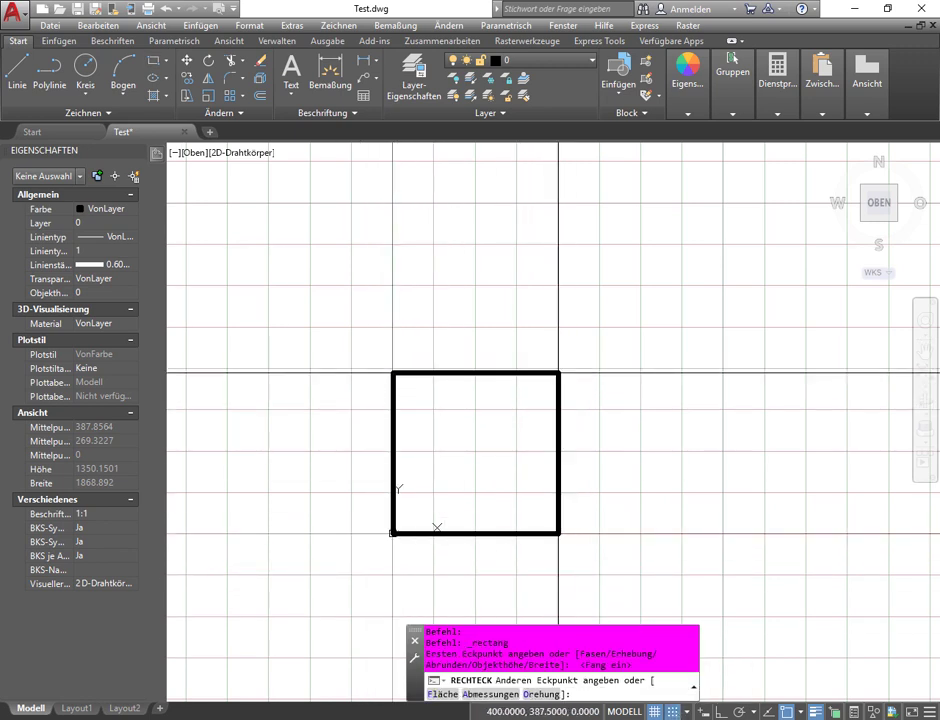
pyautogui.click(558, 373)
pyautogui.press('F9')
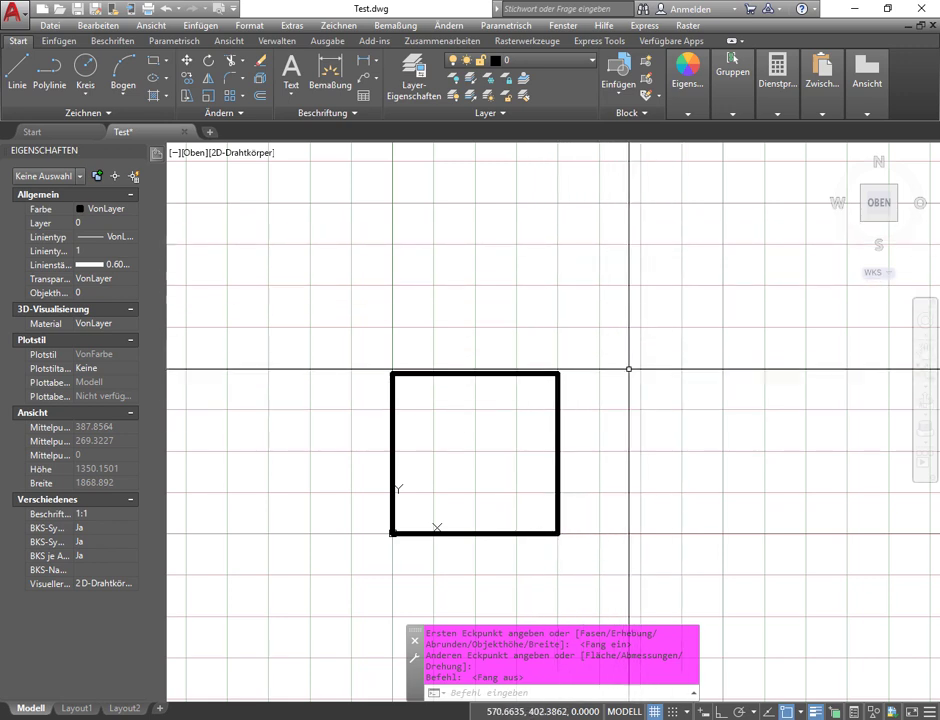
pyautogui.click(86, 66)
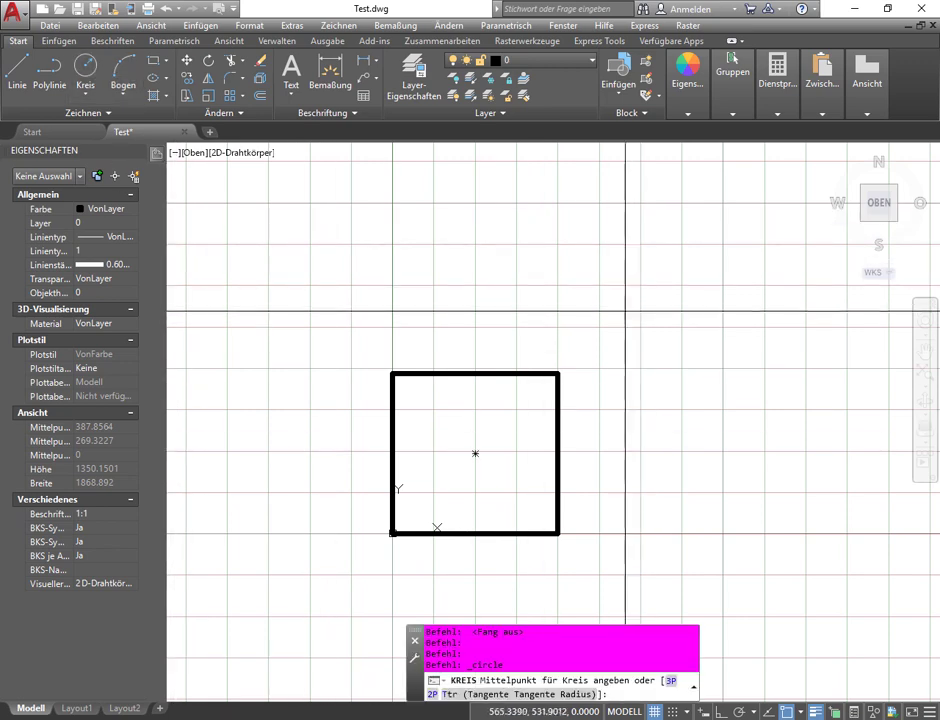
pyautogui.keyDown('shift'); pyautogui.rightClick(624, 307); pyautogui.keyUp('shift')
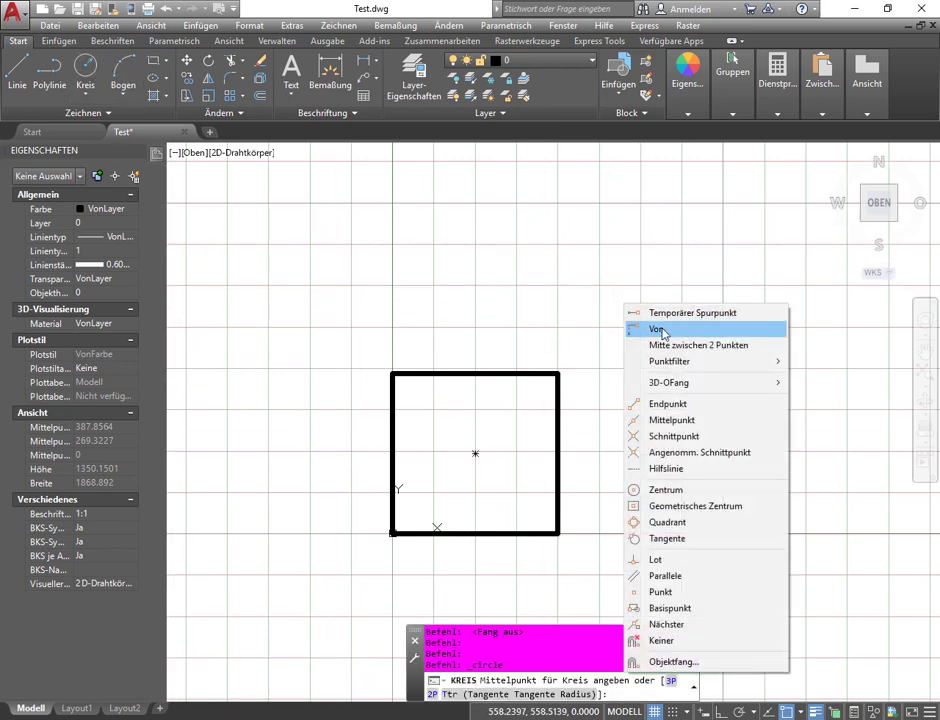
pyautogui.click(661, 331)
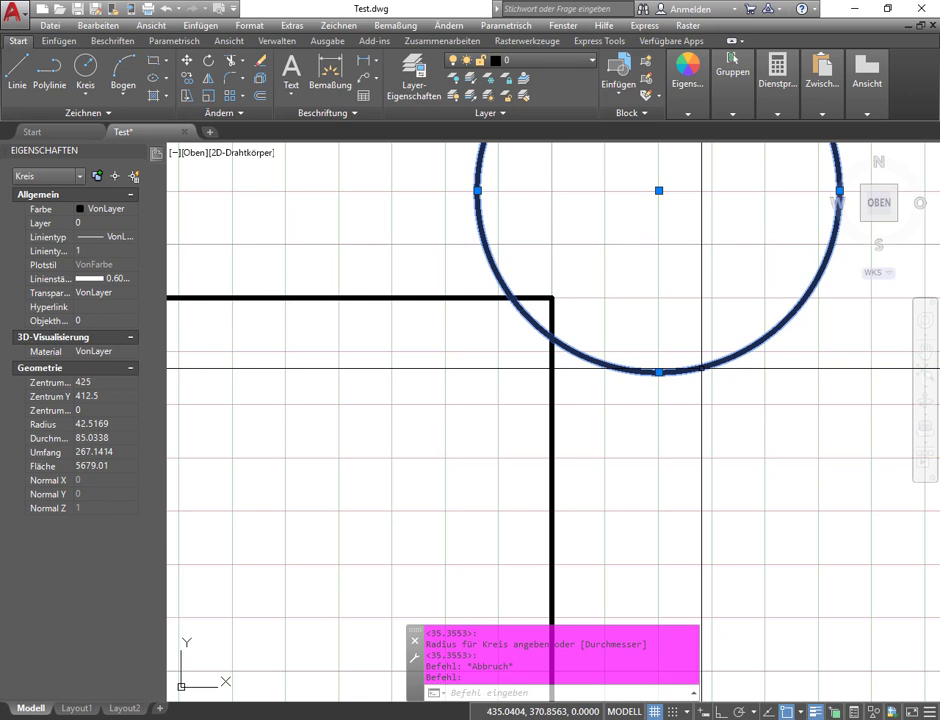
pyautogui.press('Delete')
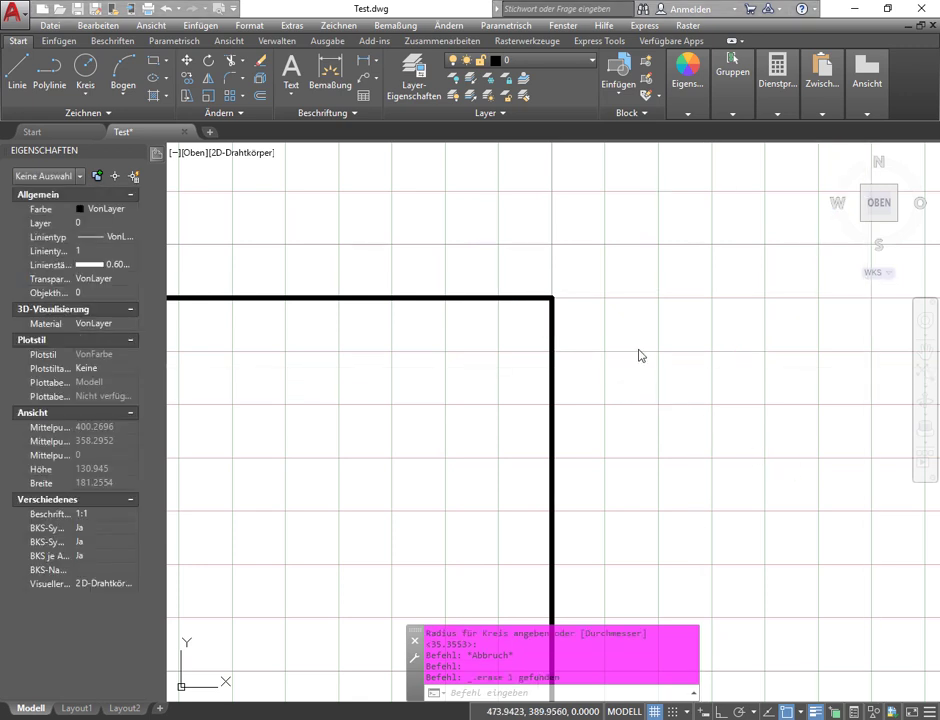
pyautogui.scroll(-1, 640, 355)
pyautogui.scroll(-3, 638, 350)
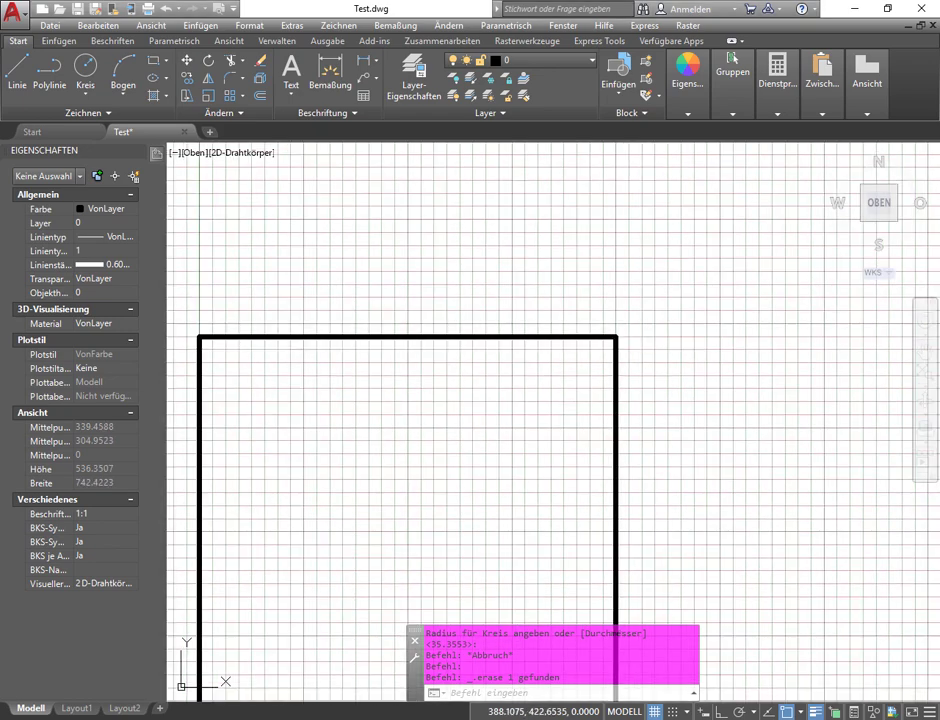
pyautogui.scroll(2, 590, 345)
pyautogui.scroll(2, 588, 330)
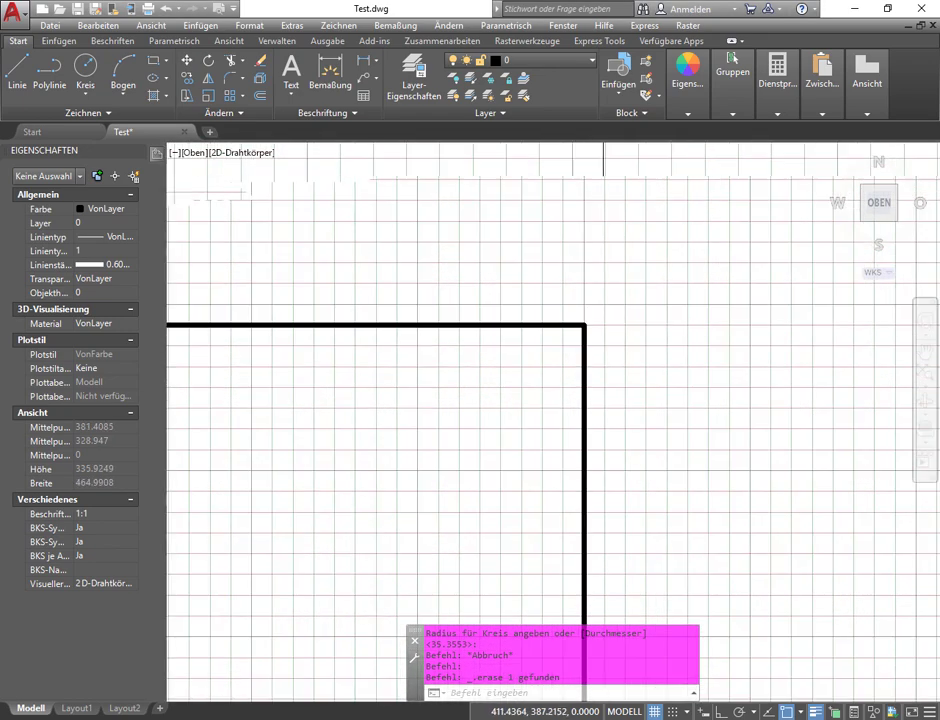
pyautogui.scroll(2, 586, 316)
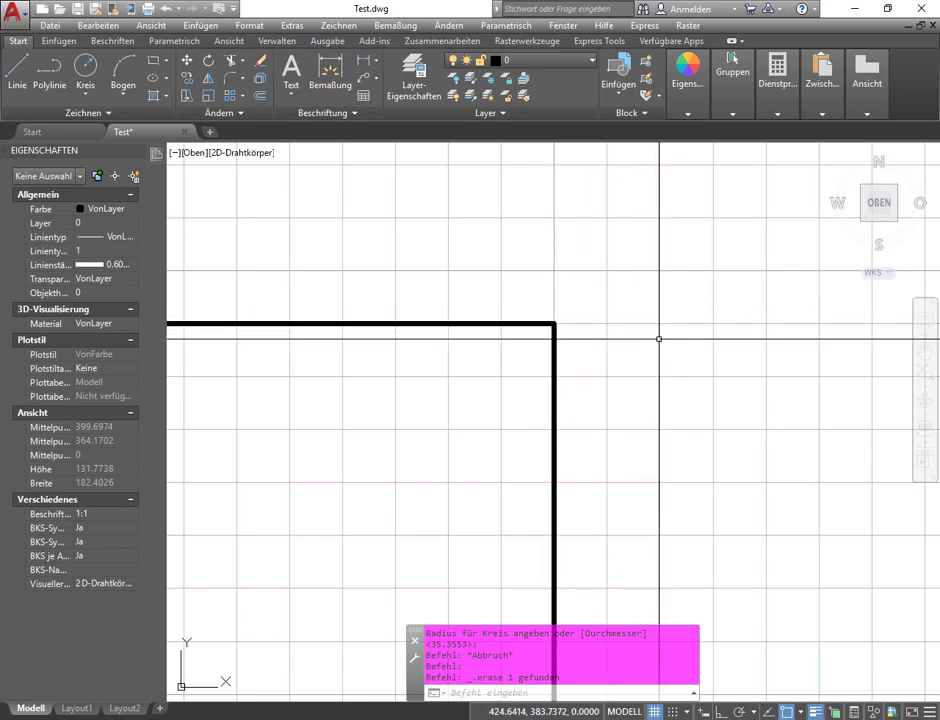
pyautogui.scroll(-1, 660, 338)
pyautogui.moveTo(660, 338); pyautogui.dragTo(627, 352, button='middle')
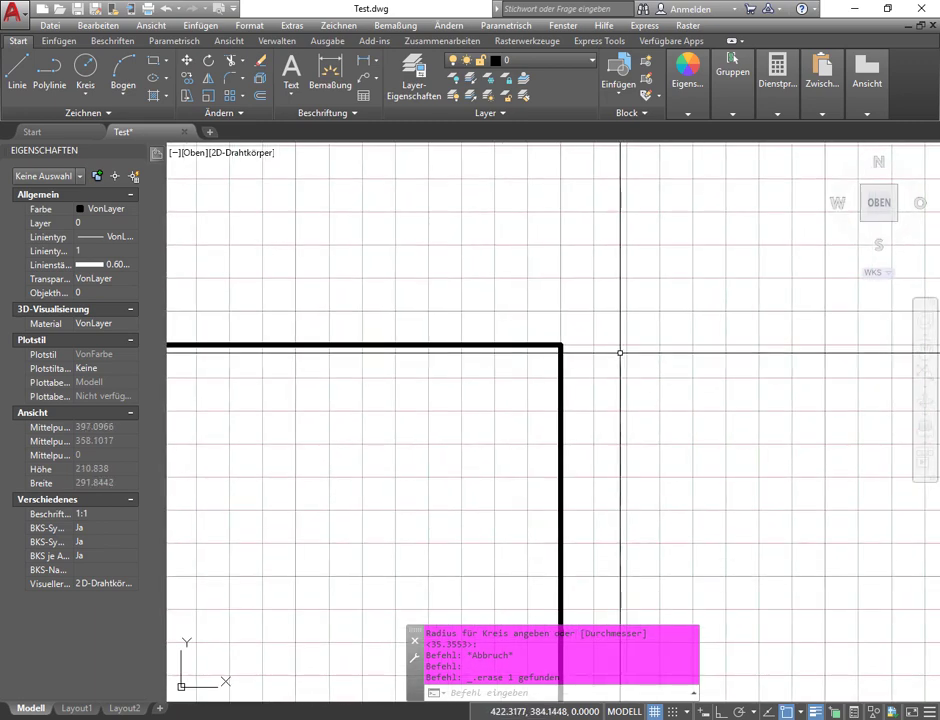
pyautogui.click(86, 66)
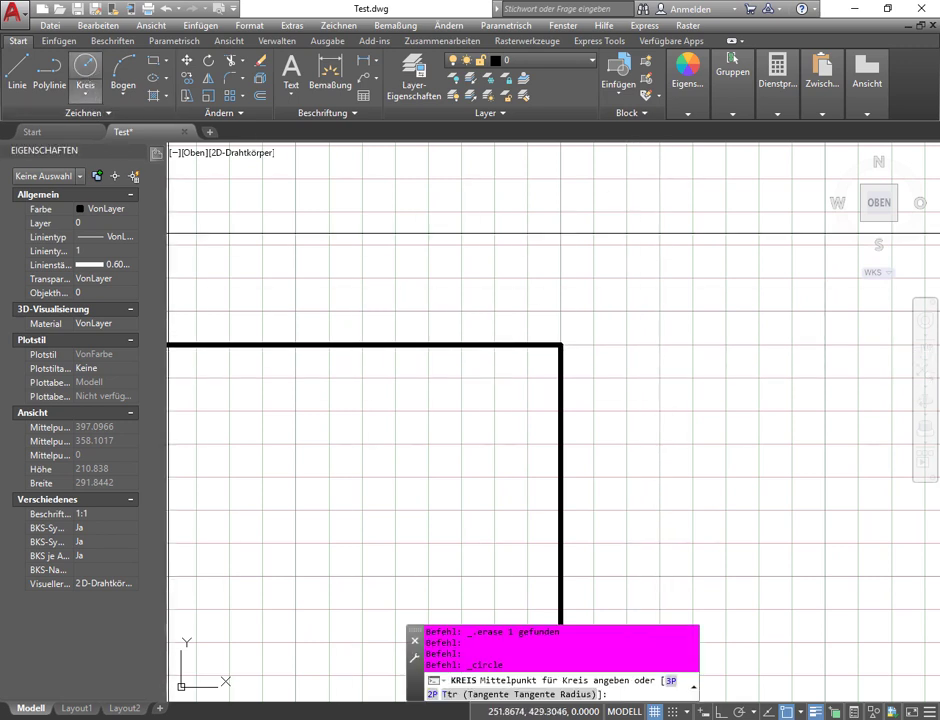
pyautogui.keyDown('shift'); pyautogui.rightClick(620, 244); pyautogui.keyUp('shift')
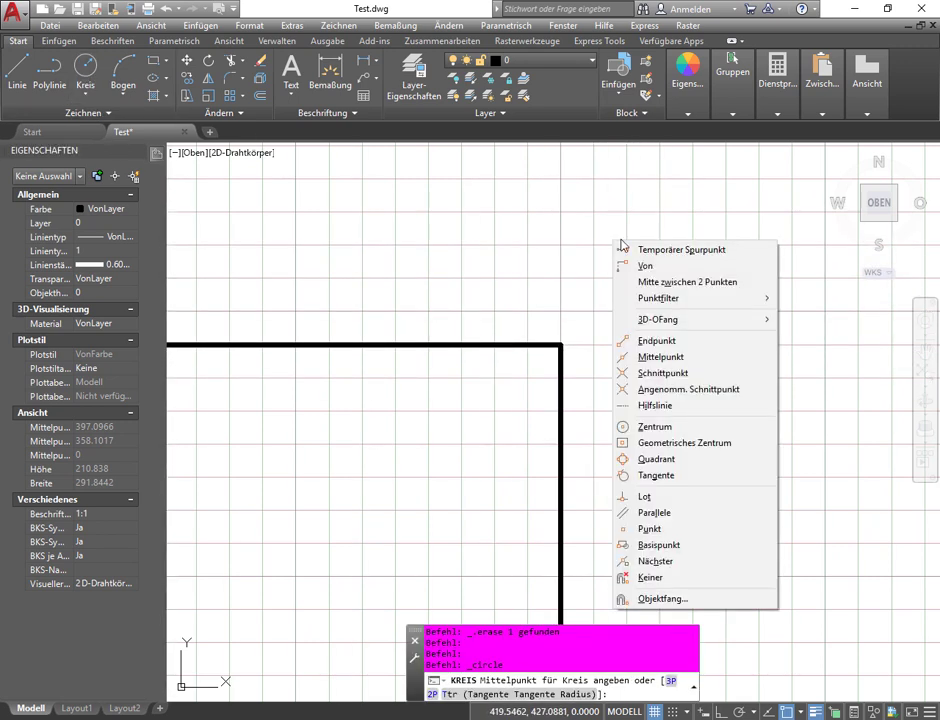
pyautogui.click(643, 267)
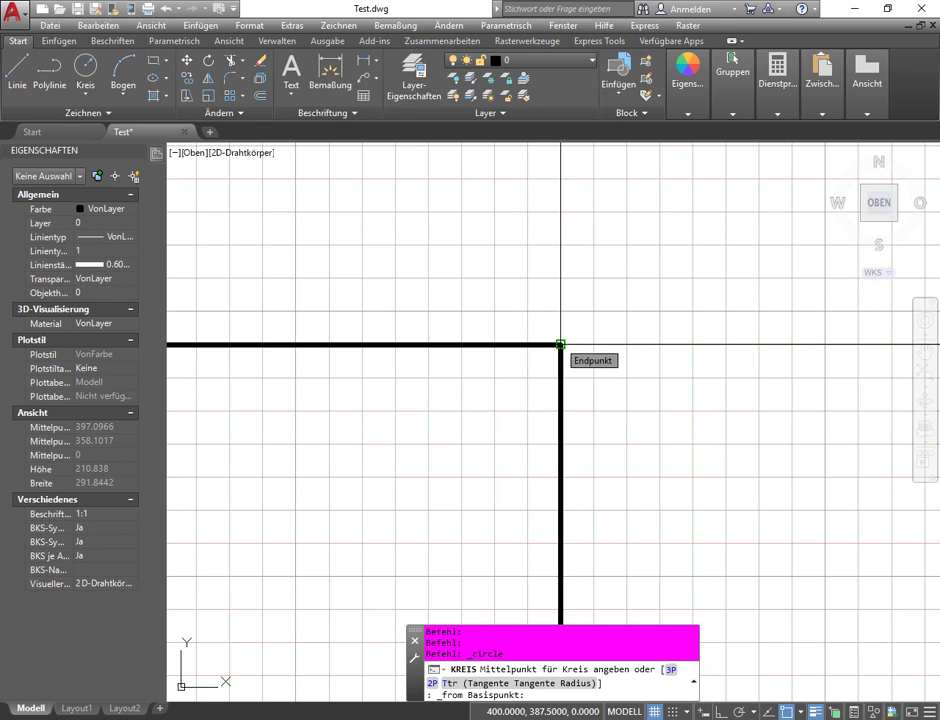
pyautogui.click(560, 344)
pyautogui.write('@')
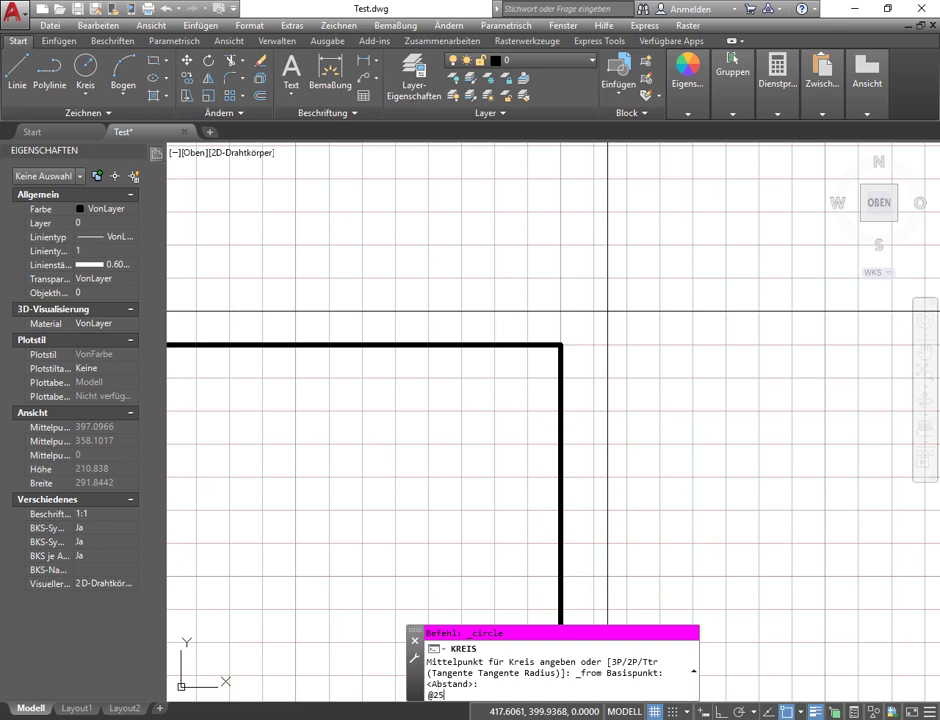
pyautogui.write('25')
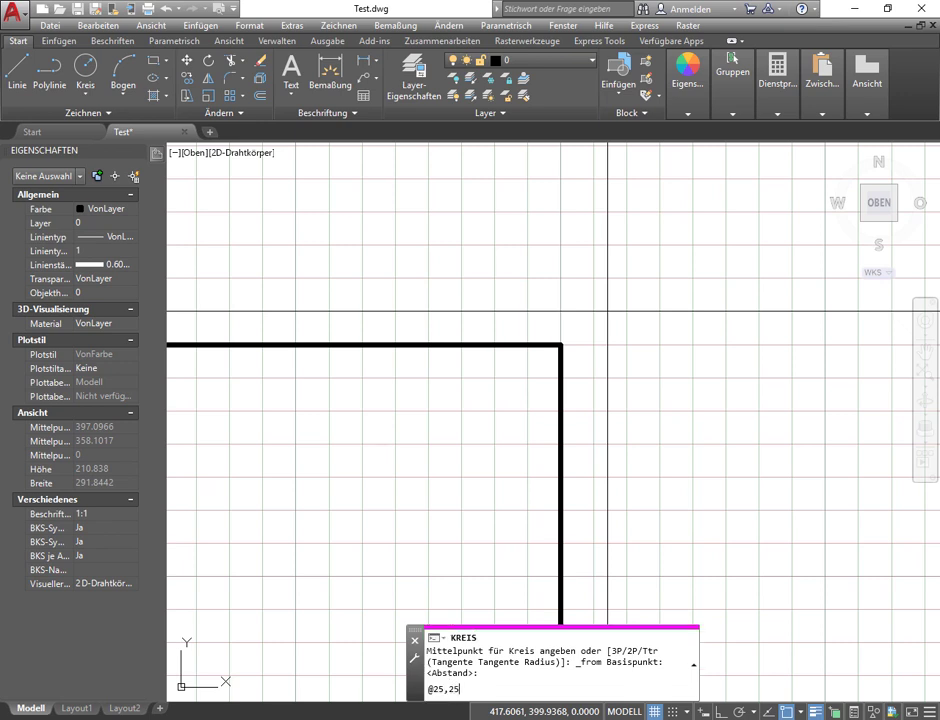
pyautogui.press('Return')
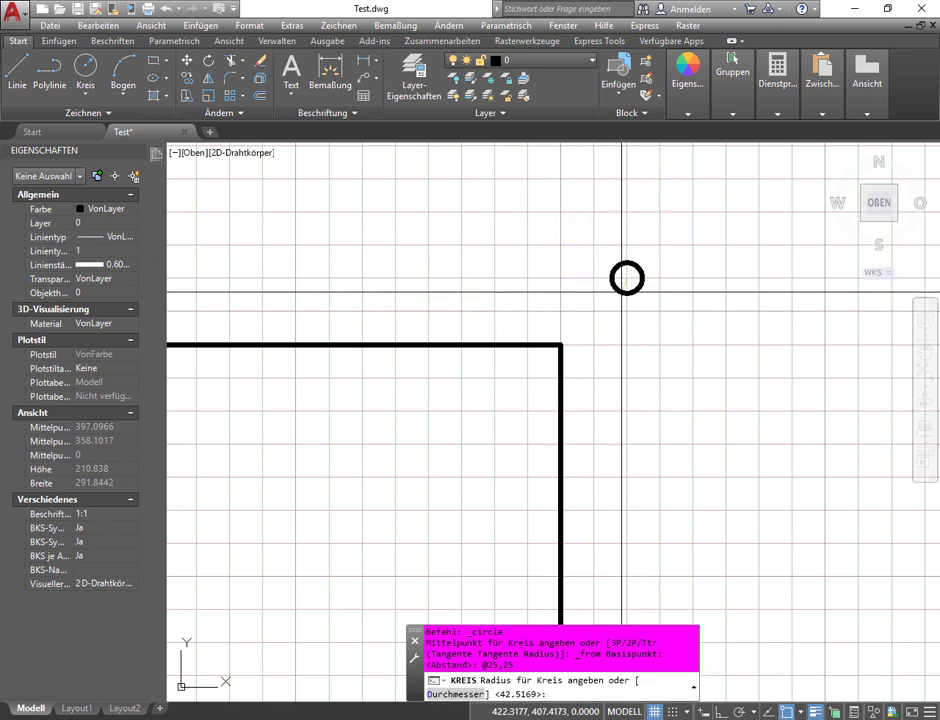
pyautogui.click(679, 294)
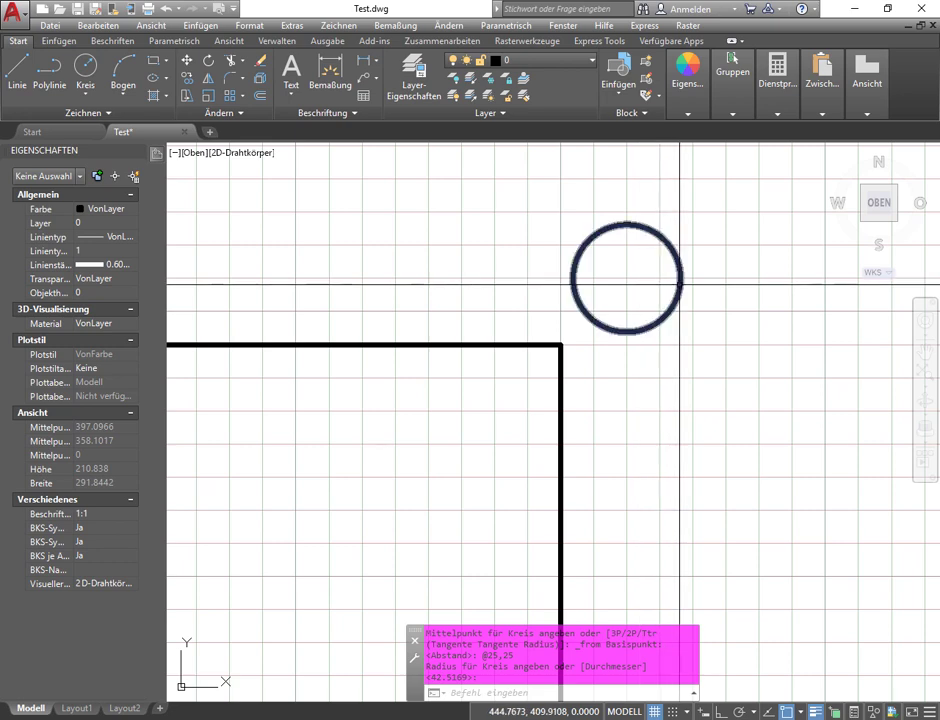
pyautogui.click(680, 285)
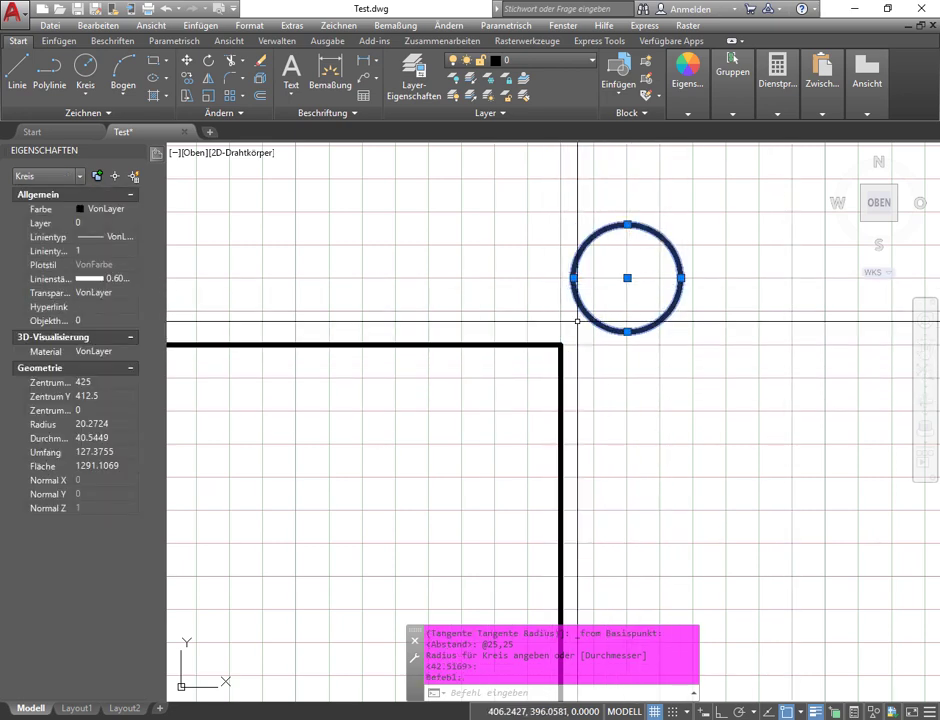
pyautogui.scroll(-5, 577, 321)
# Abandon the started line and delete the circle at the square's top-right corner.
pyautogui.scroll(2, 502, 427)
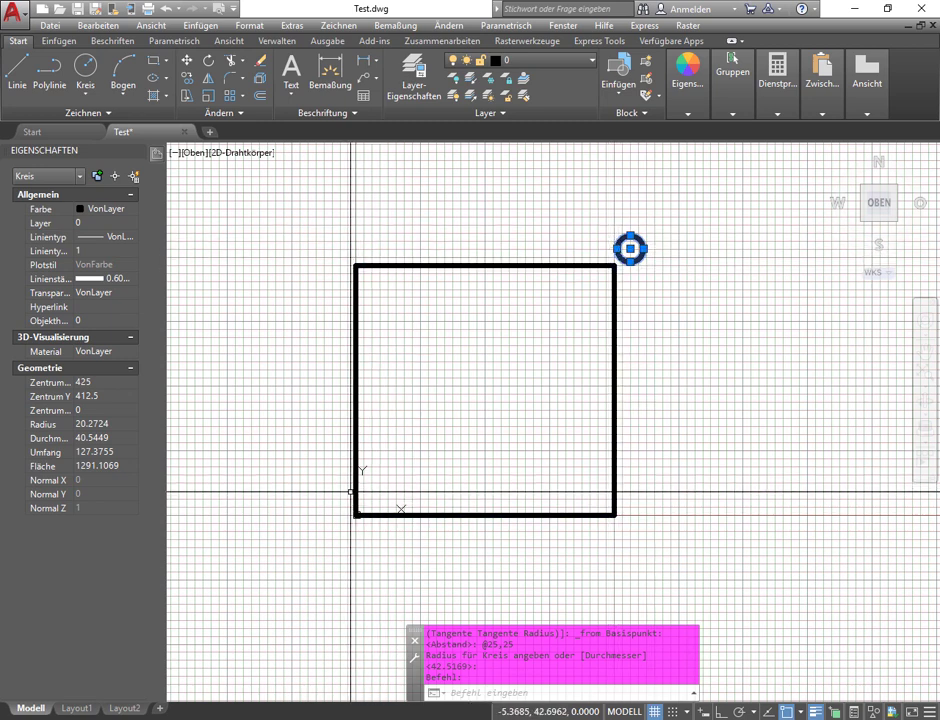
pyautogui.press('Escape')
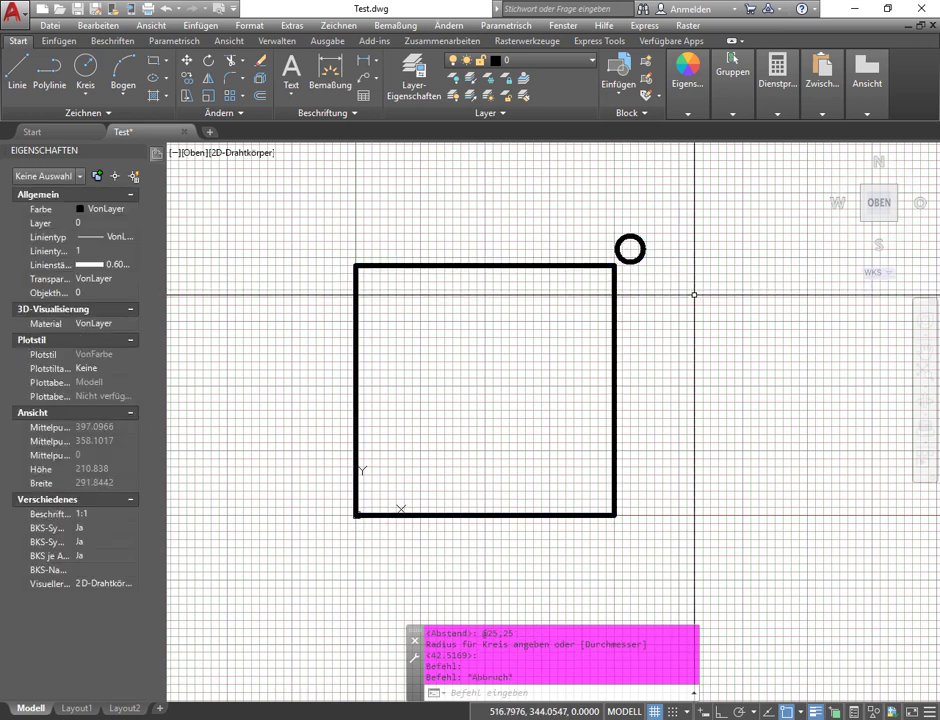
pyautogui.click(17, 72)
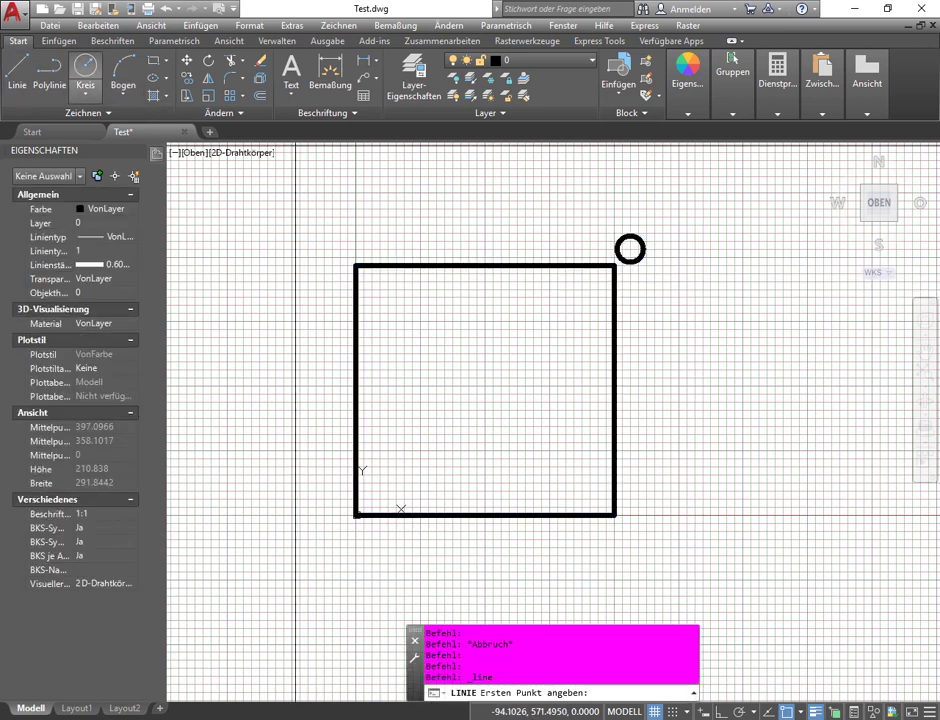
pyautogui.keyDown('shift'); pyautogui.rightClick(684, 303); pyautogui.keyUp('shift')
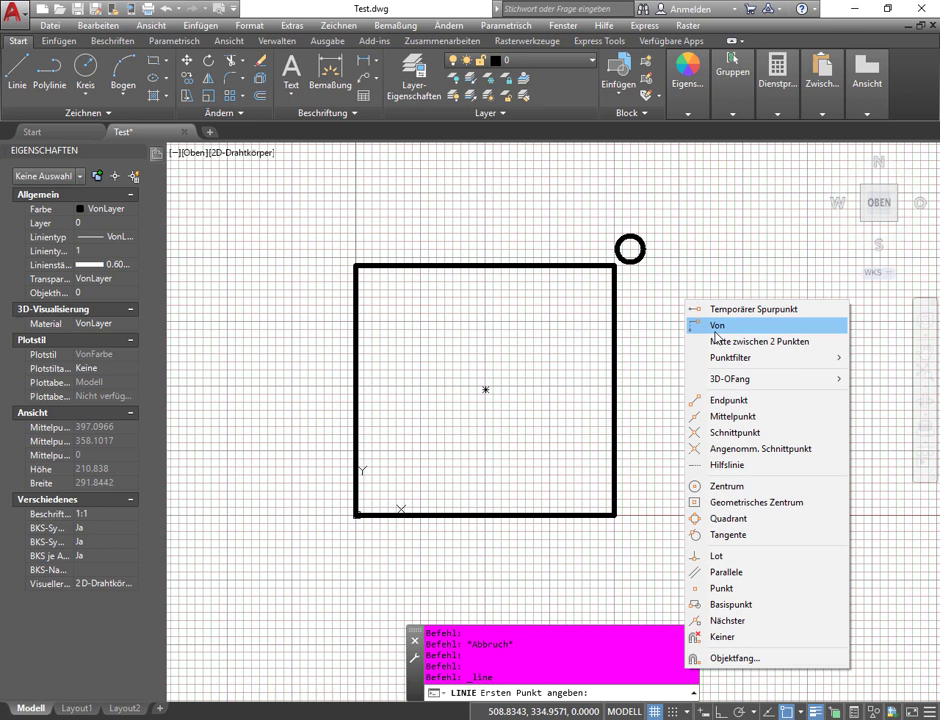
pyautogui.click(716, 326)
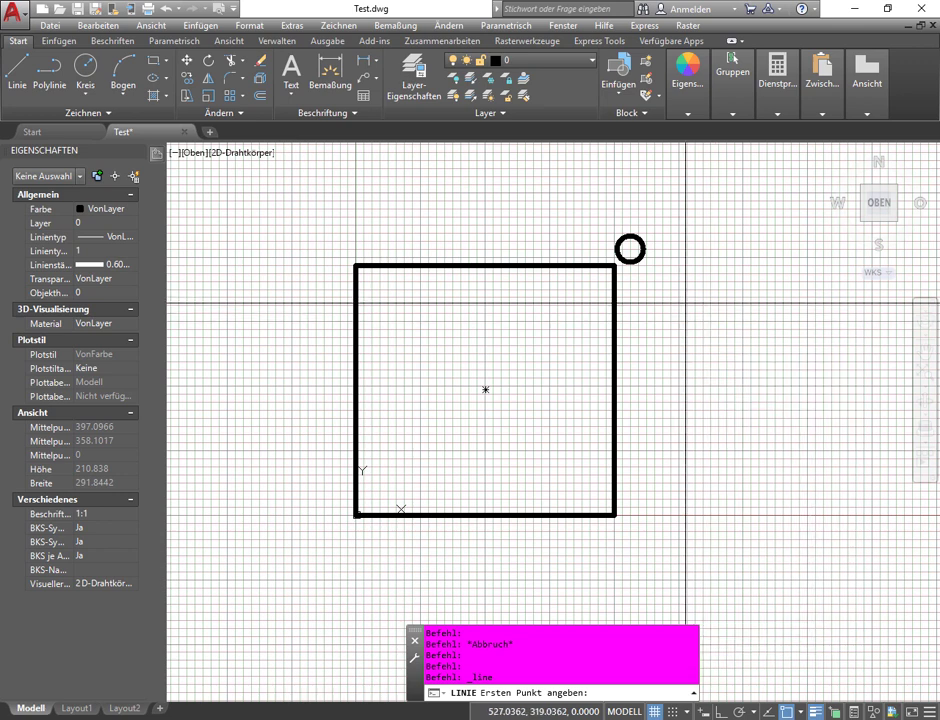
pyautogui.press('Escape')
pyautogui.click(641, 258)
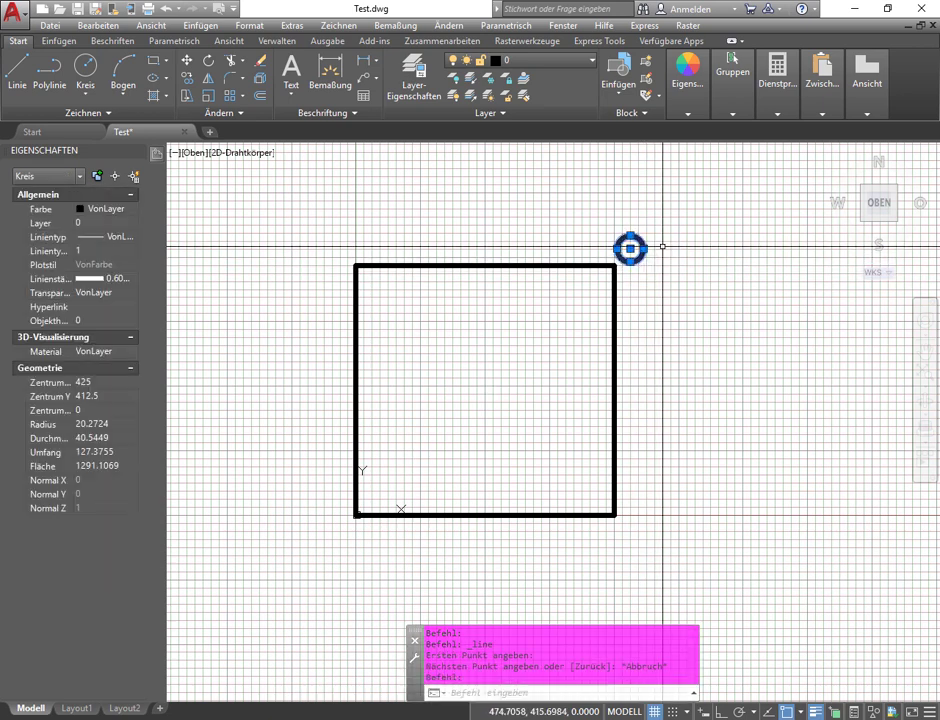
pyautogui.press('Delete')
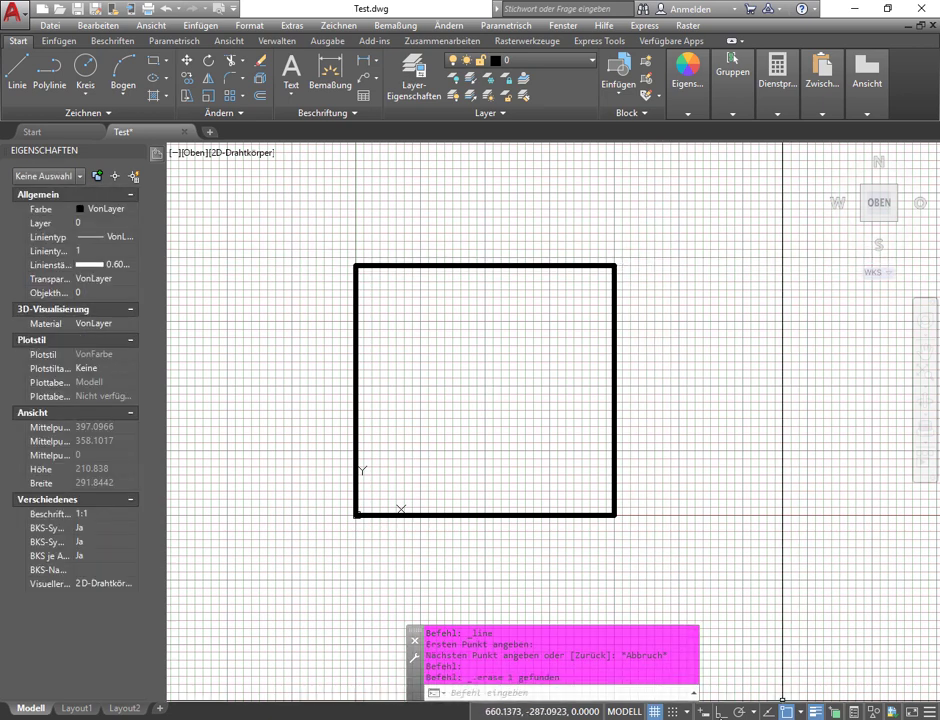
pyautogui.click(85, 68)
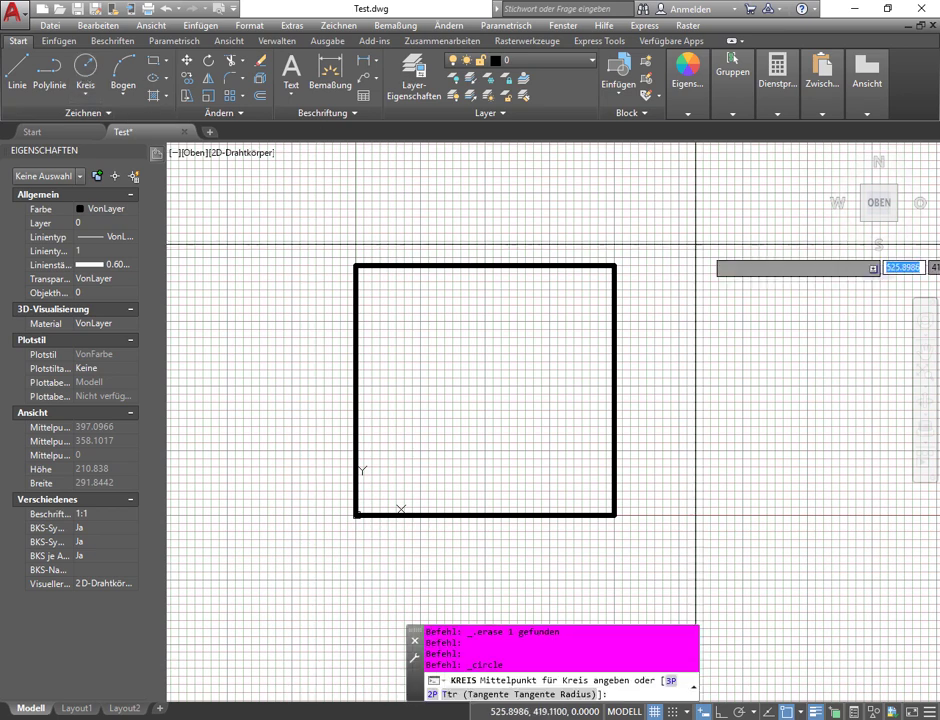
pyautogui.keyDown('shift'); pyautogui.rightClick(642, 243); pyautogui.keyUp('shift')
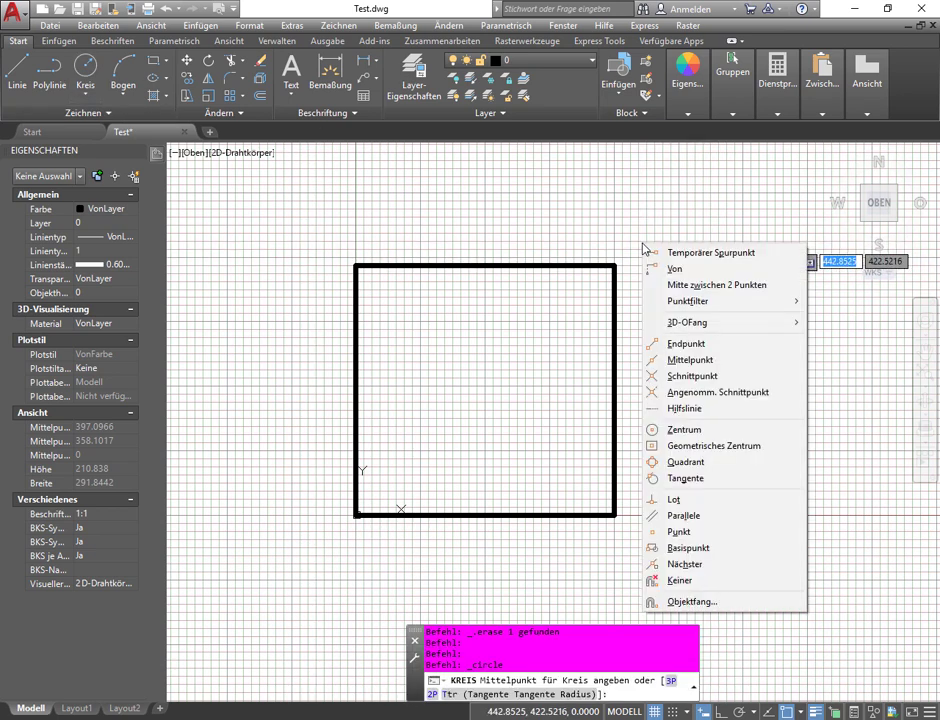
pyautogui.click(674, 268)
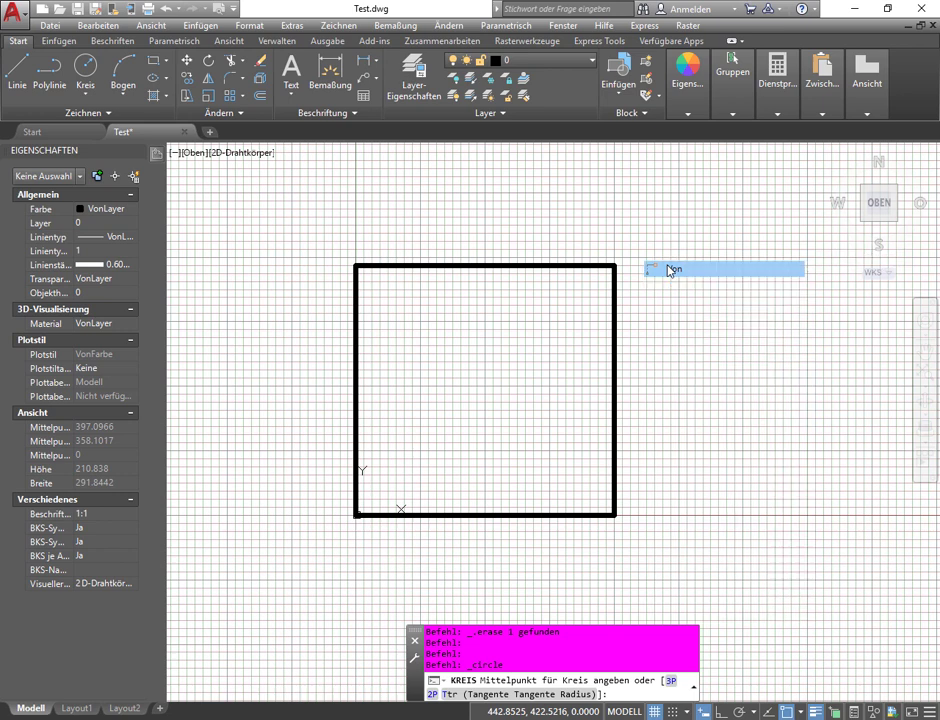
pyautogui.click(612, 264)
pyautogui.write('25')
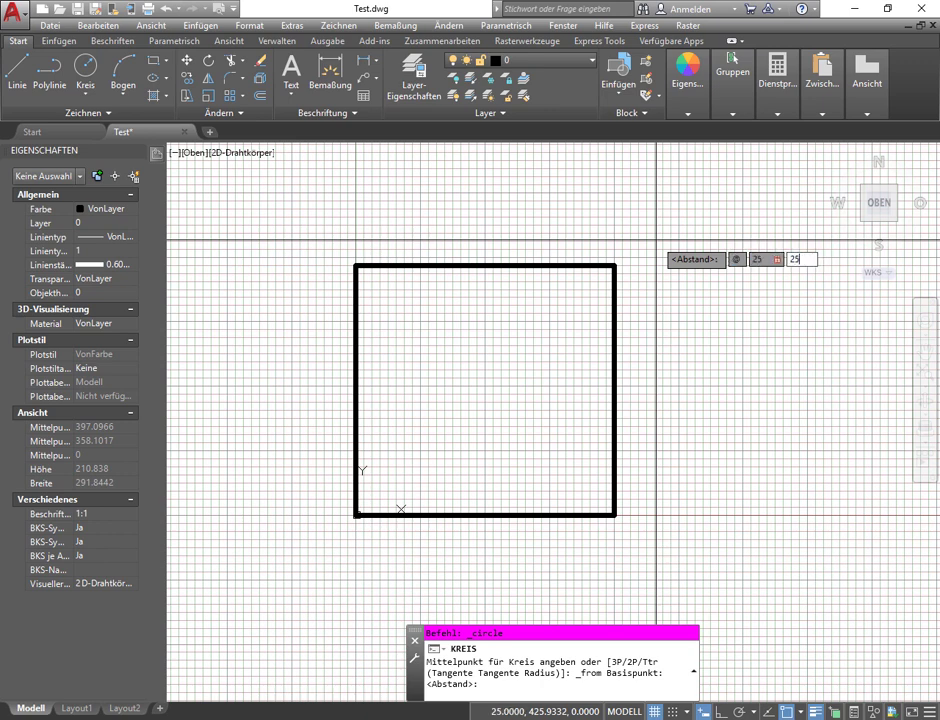
pyautogui.write('5')
pyautogui.press('Return')
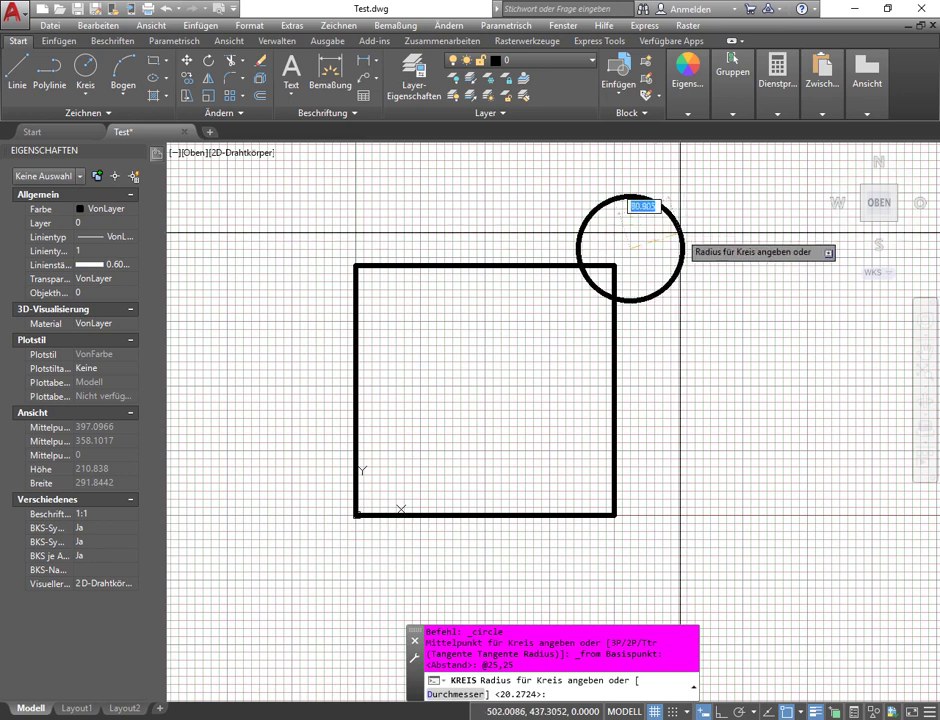
pyautogui.scroll(5, 681, 231)
pyautogui.scroll(2, 683, 232)
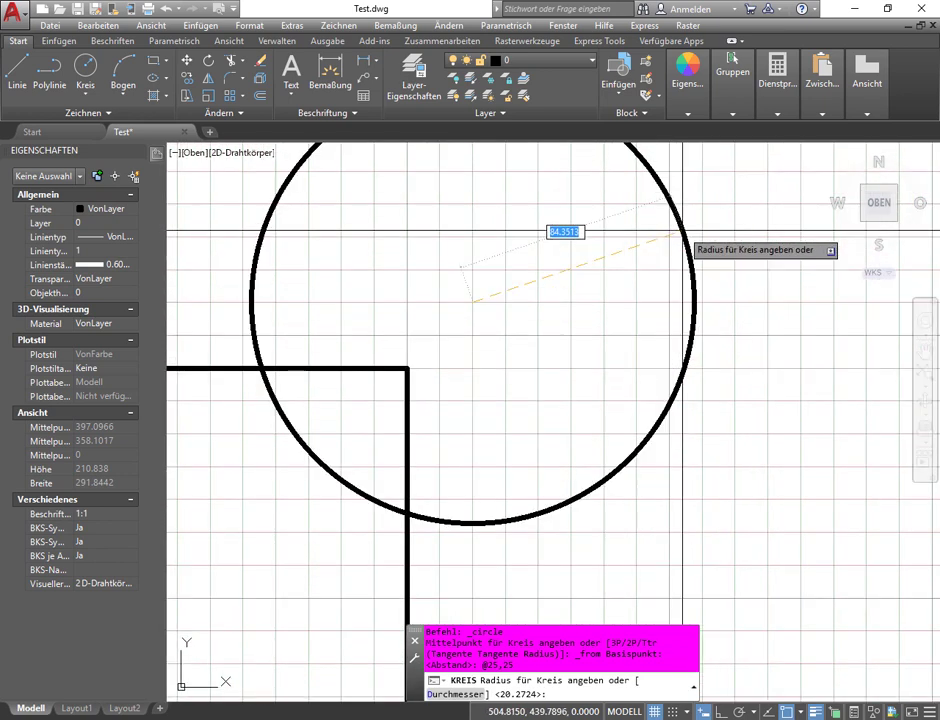
pyautogui.click(683, 231)
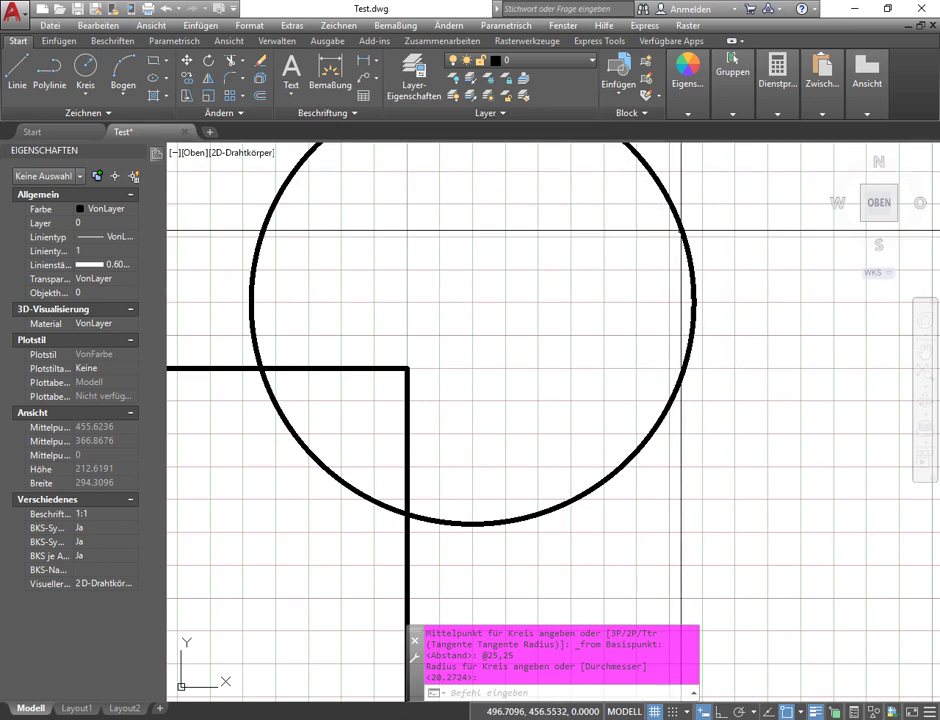
pyautogui.scroll(-4, 659, 271)
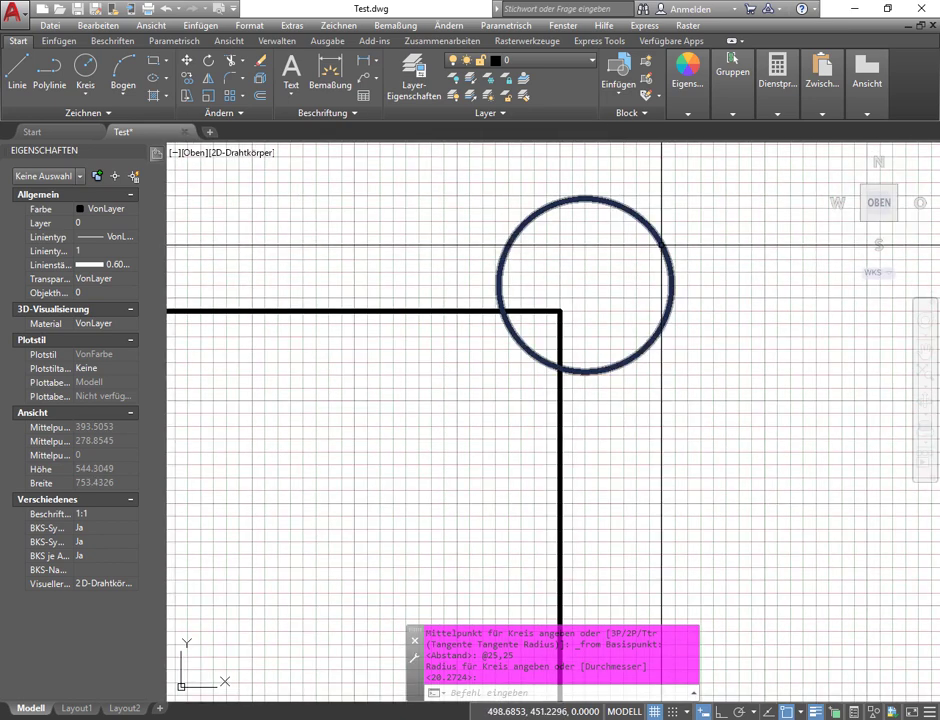
# Select the redrawn offset circle and delete it.
pyautogui.scroll(-4, 660, 243)
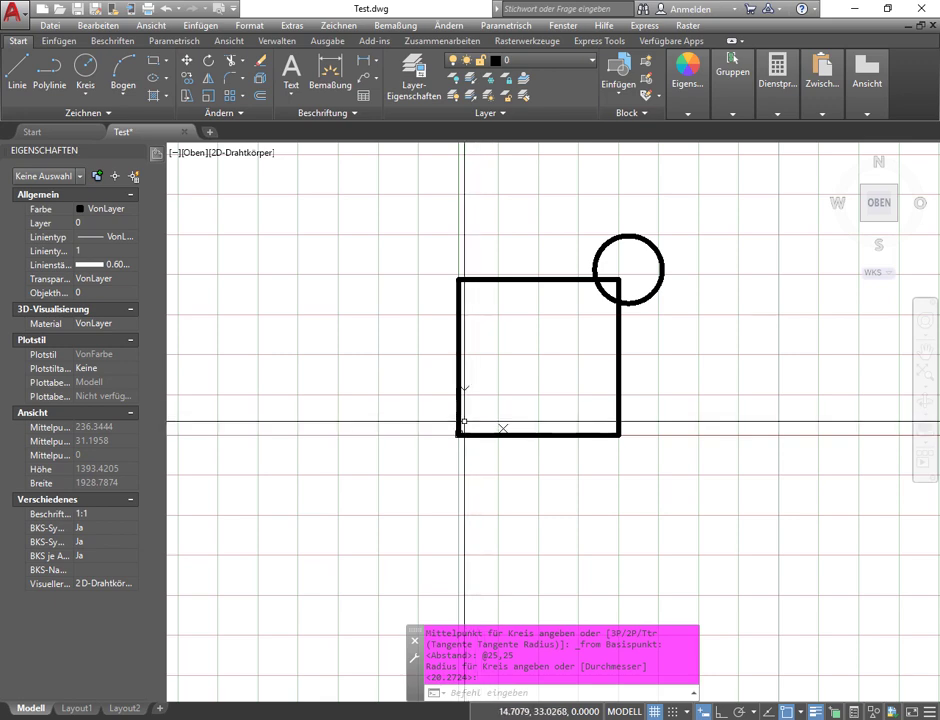
pyautogui.scroll(3, 630, 285)
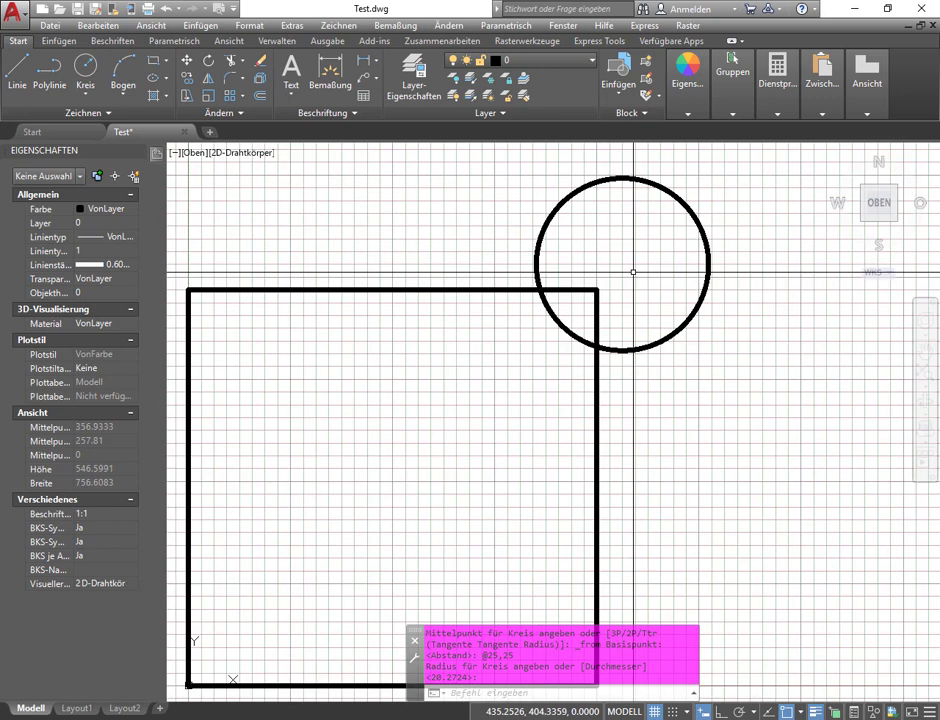
pyautogui.scroll(3, 625, 296)
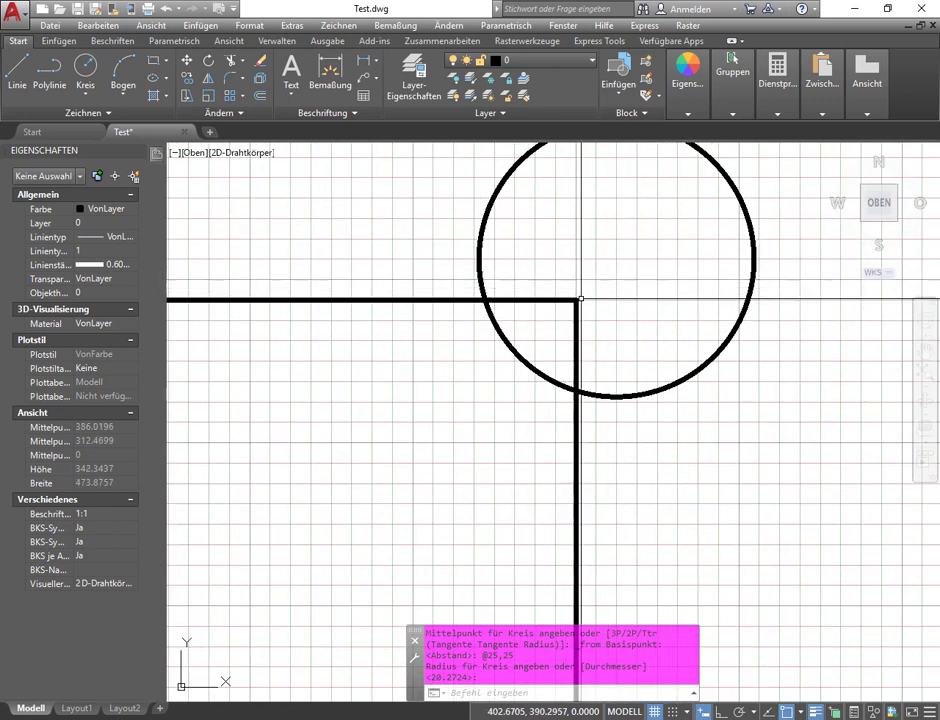
pyautogui.click(751, 289)
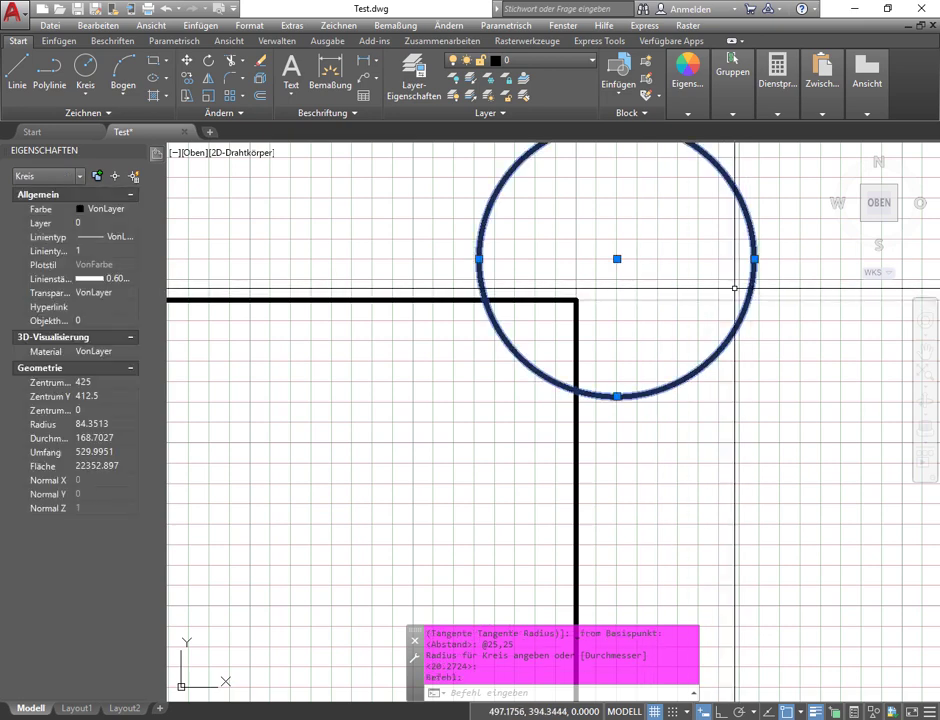
pyautogui.press('Delete')
# Bring the whole square into view, dismiss the shortcut menu, and start the Line command.
pyautogui.scroll(-3, 707, 298)
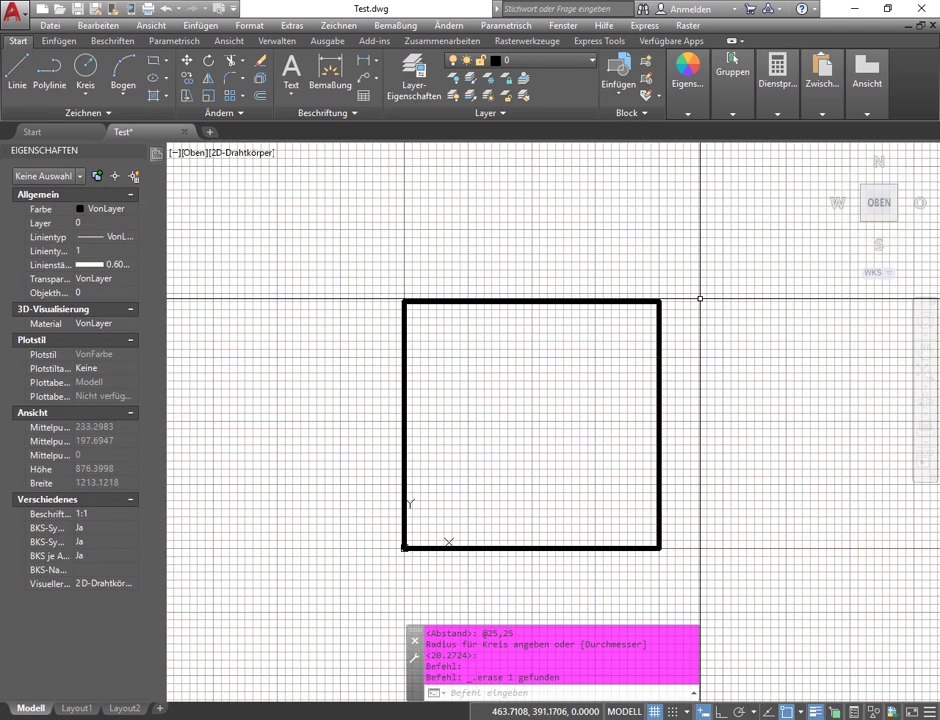
pyautogui.moveTo(699, 296); pyautogui.dragTo(583, 298, button='middle')
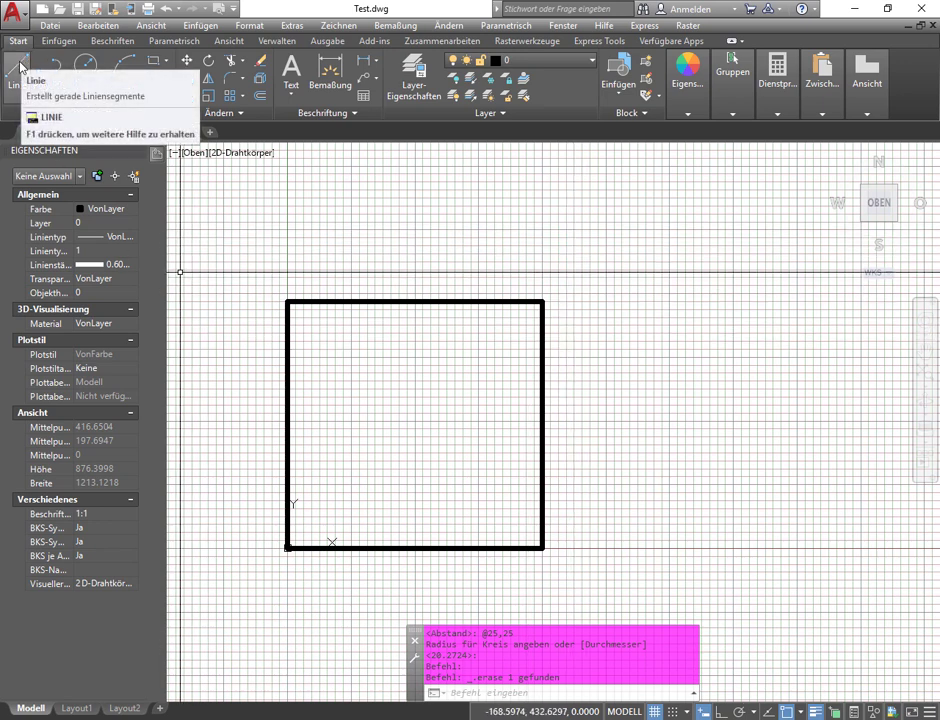
pyautogui.rightClick(572, 218)
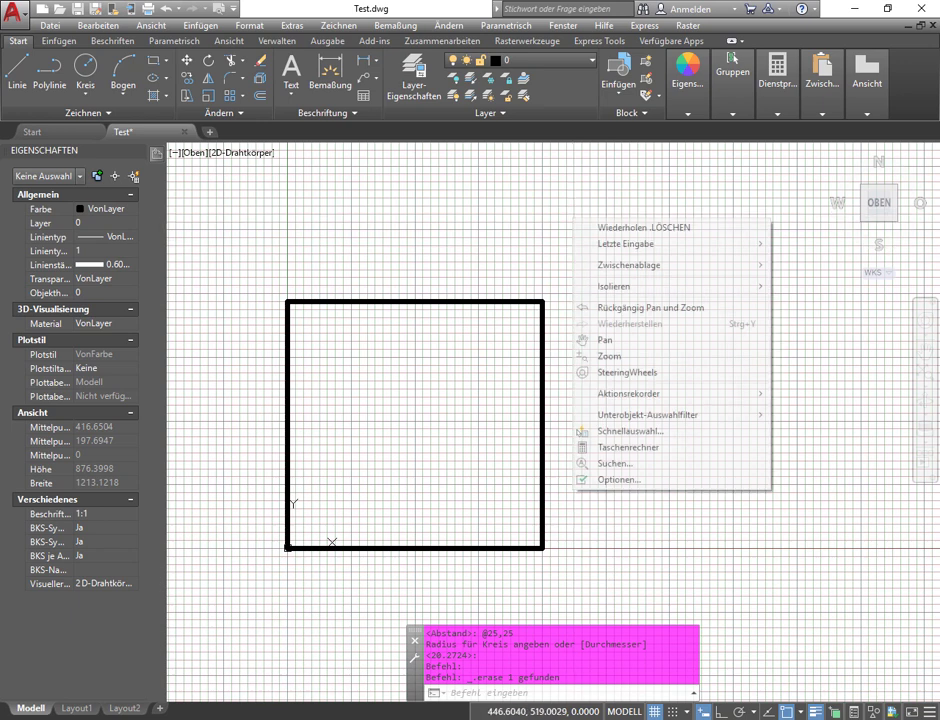
pyautogui.rightClick(535, 218)
pyautogui.press('Escape')
pyautogui.rightClick(535, 218)
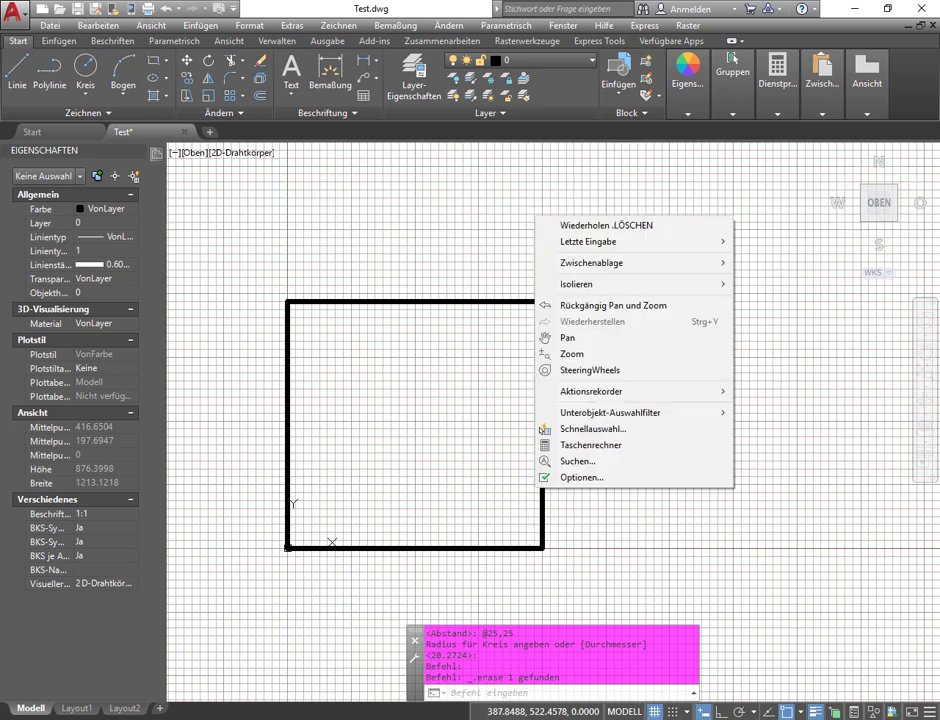
pyautogui.press('Escape')
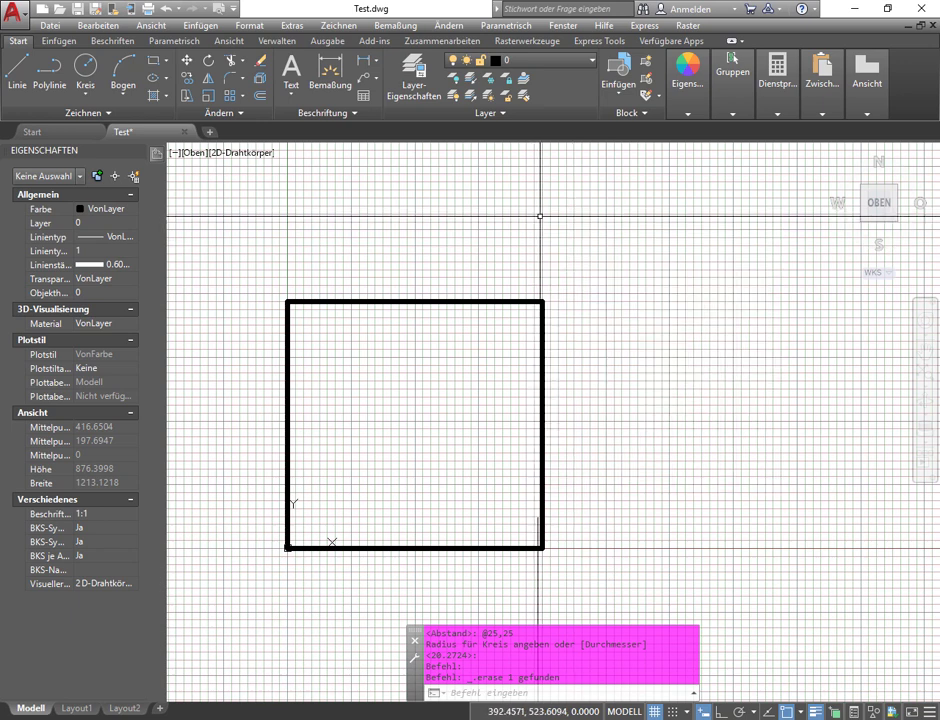
pyautogui.click(27, 86)
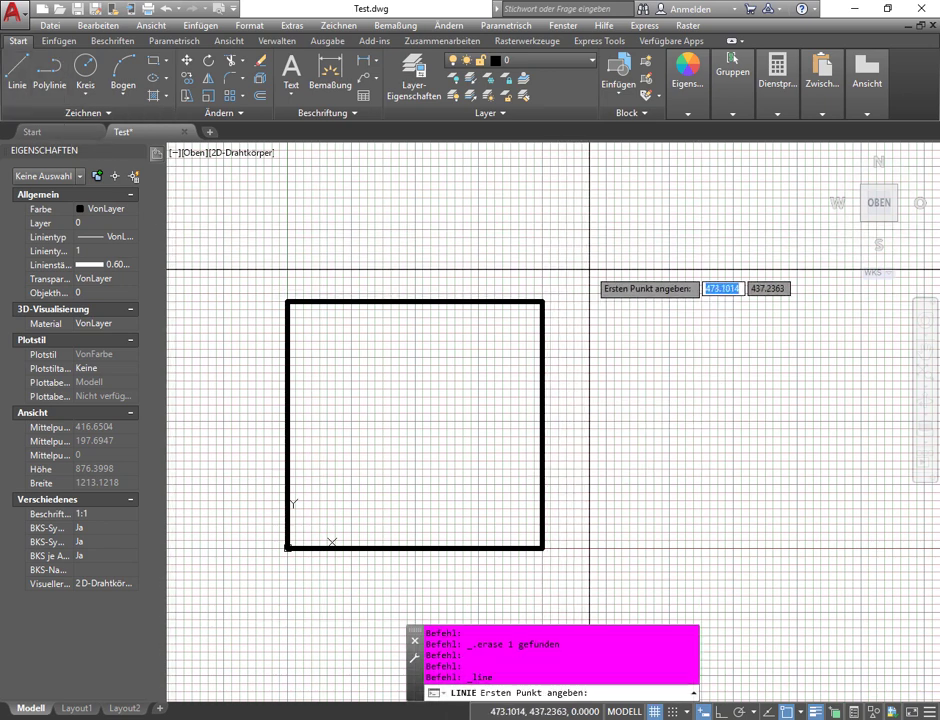
# Bring up the object snap overrides to track from the square's corner.
pyautogui.keyDown('shift'); pyautogui.rightClick(584, 239); pyautogui.keyUp('shift')
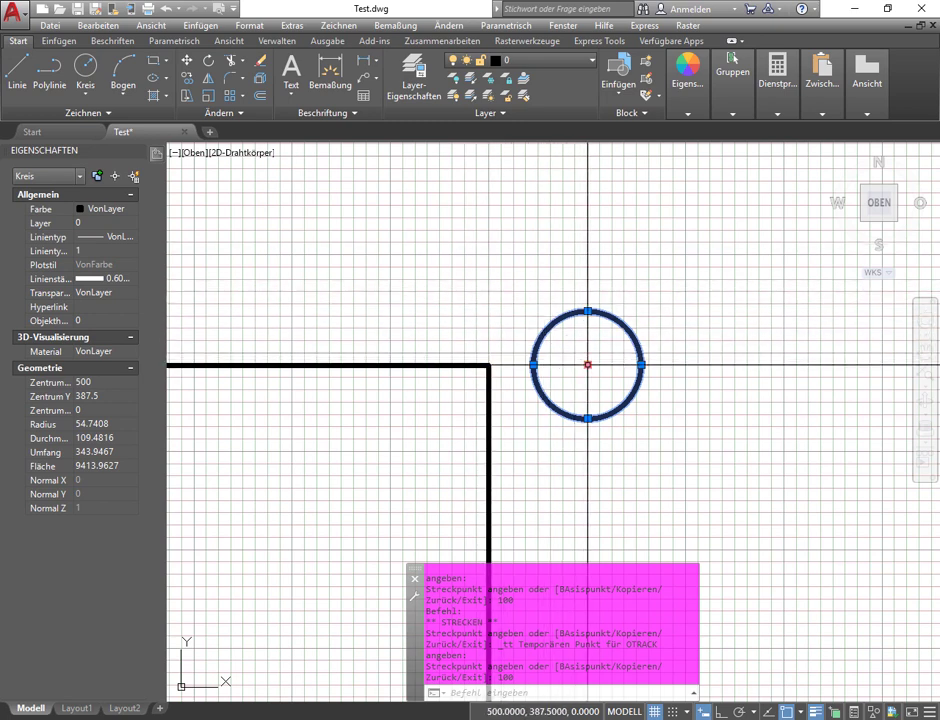
# Move the circle's centre 100 units above the square's top-right corner, to 400,487.5.
pyautogui.click(587, 365)
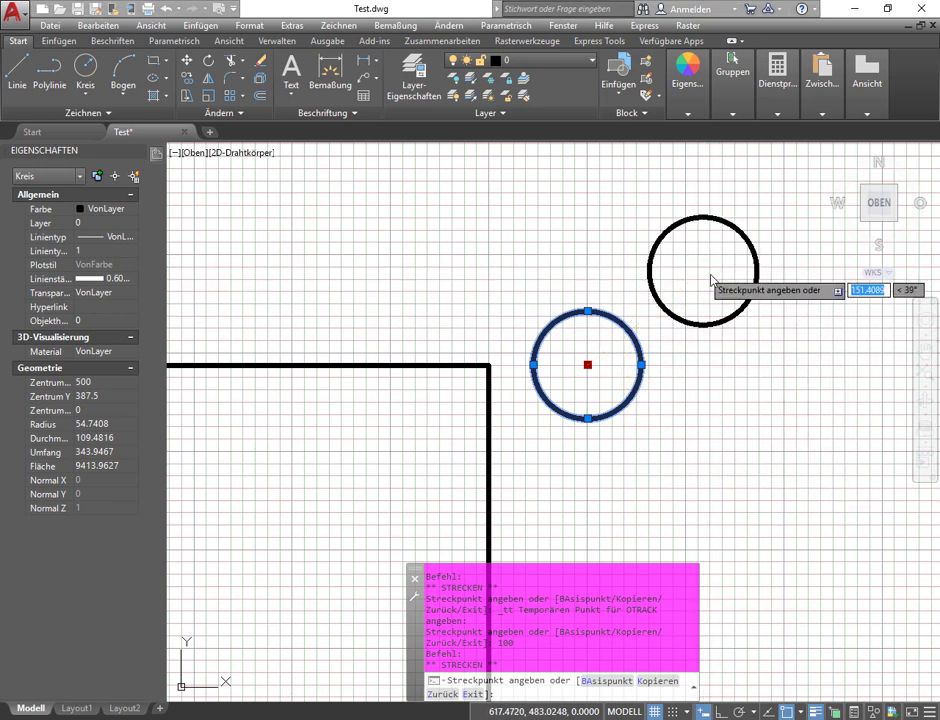
pyautogui.keyDown('shift'); pyautogui.rightClick(581, 251); pyautogui.keyUp('shift')
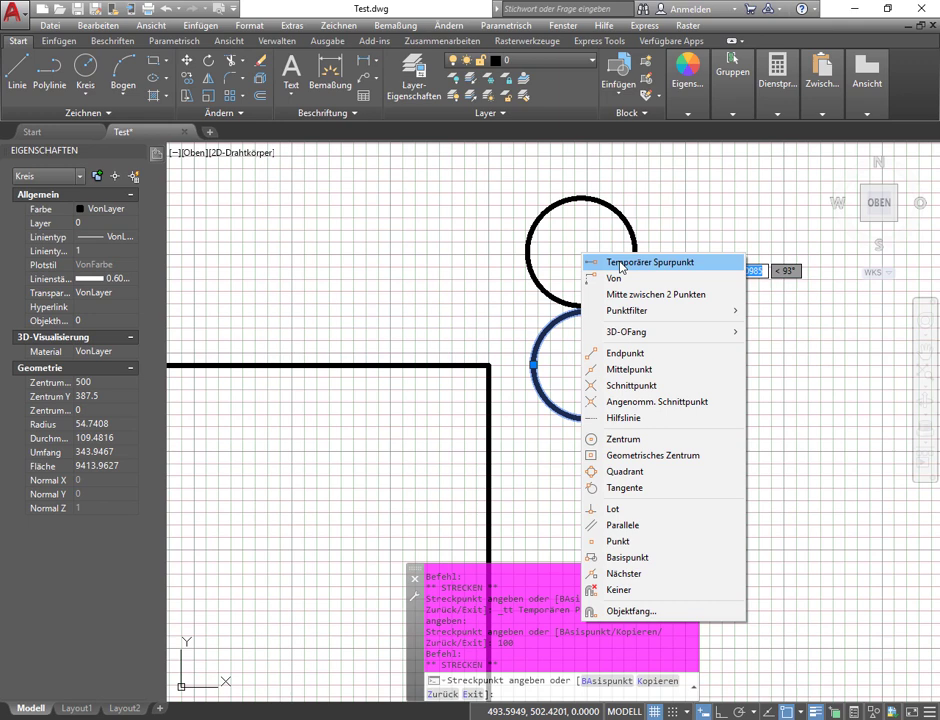
pyautogui.click(621, 263)
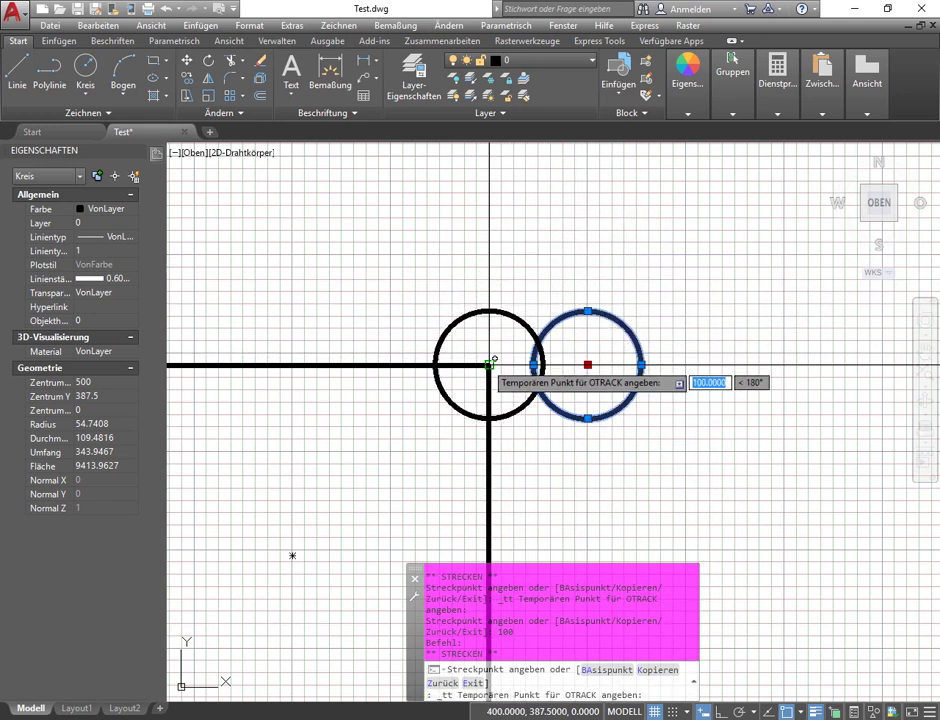
pyautogui.click(489, 365)
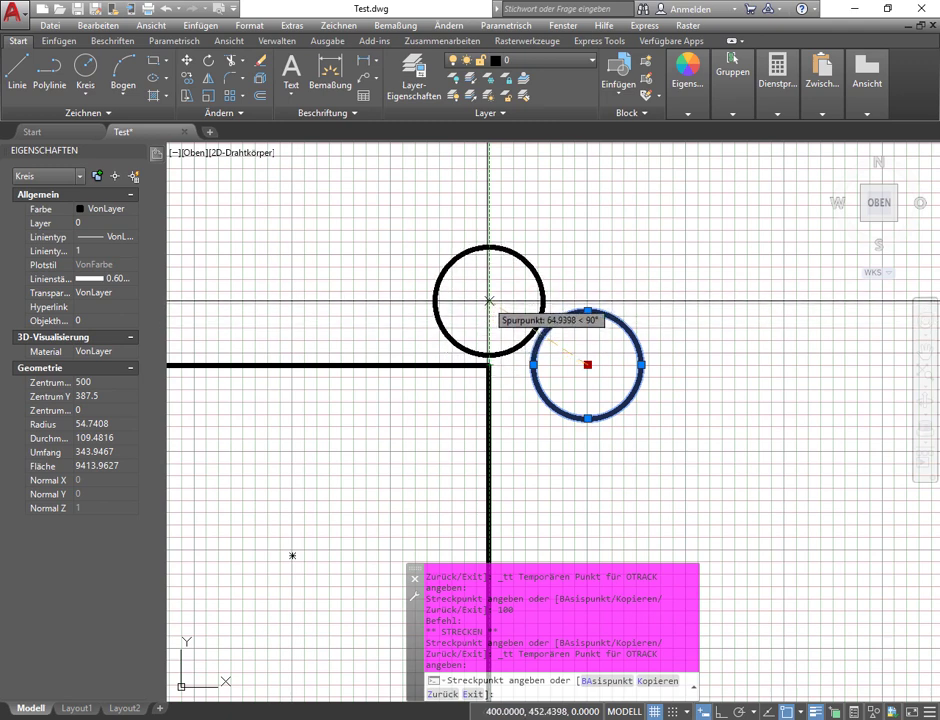
pyautogui.write('100')
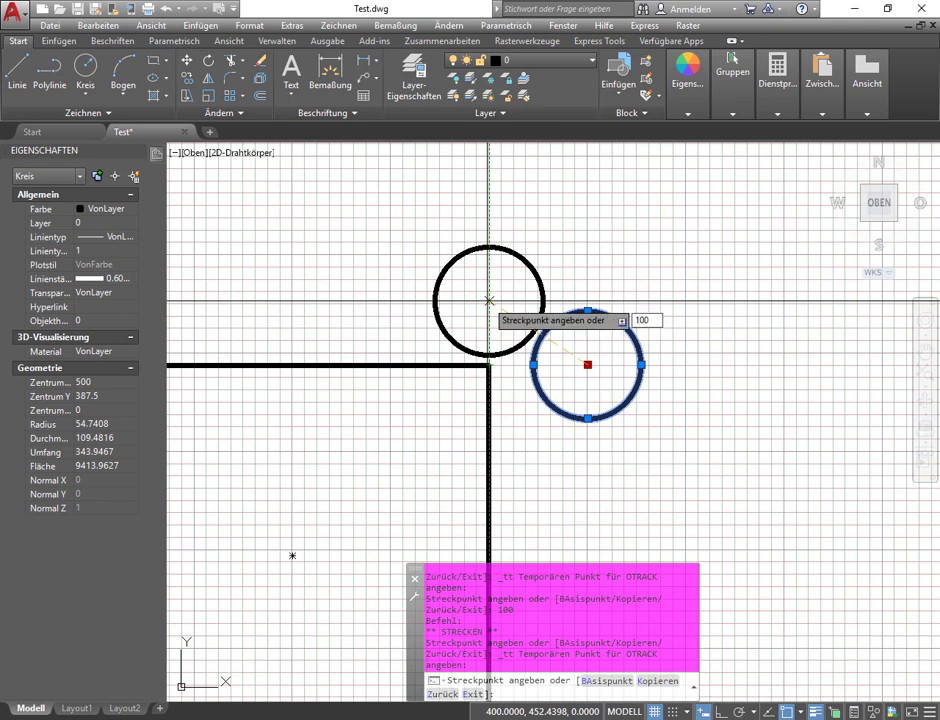
pyautogui.press('Return')
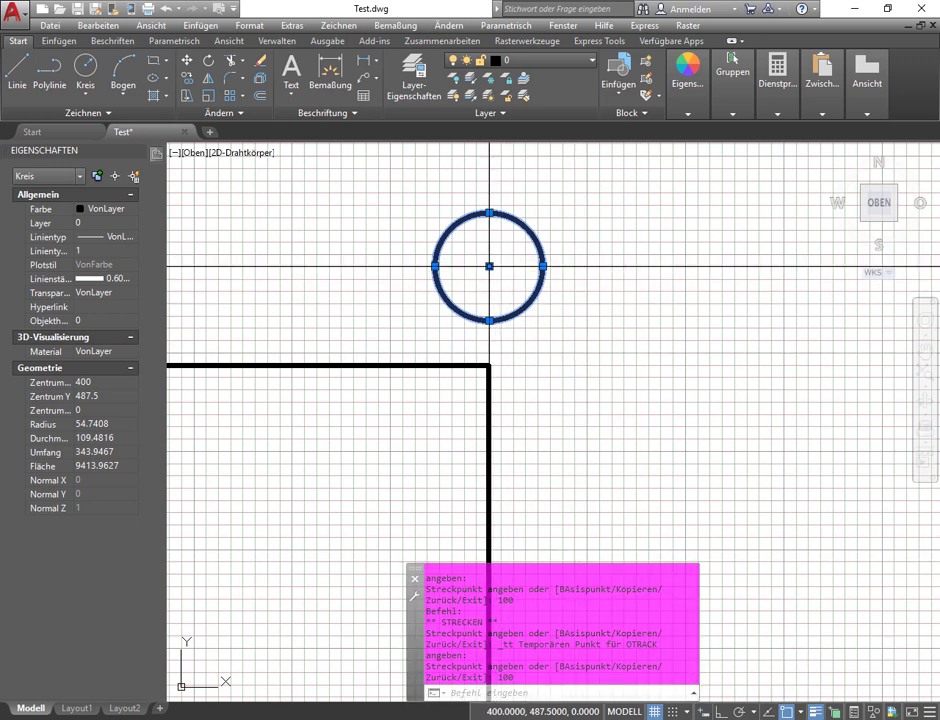
# Stretch the circle's centre grip 100 units from the square's corner via a temporary track point.
pyautogui.click(489, 266)
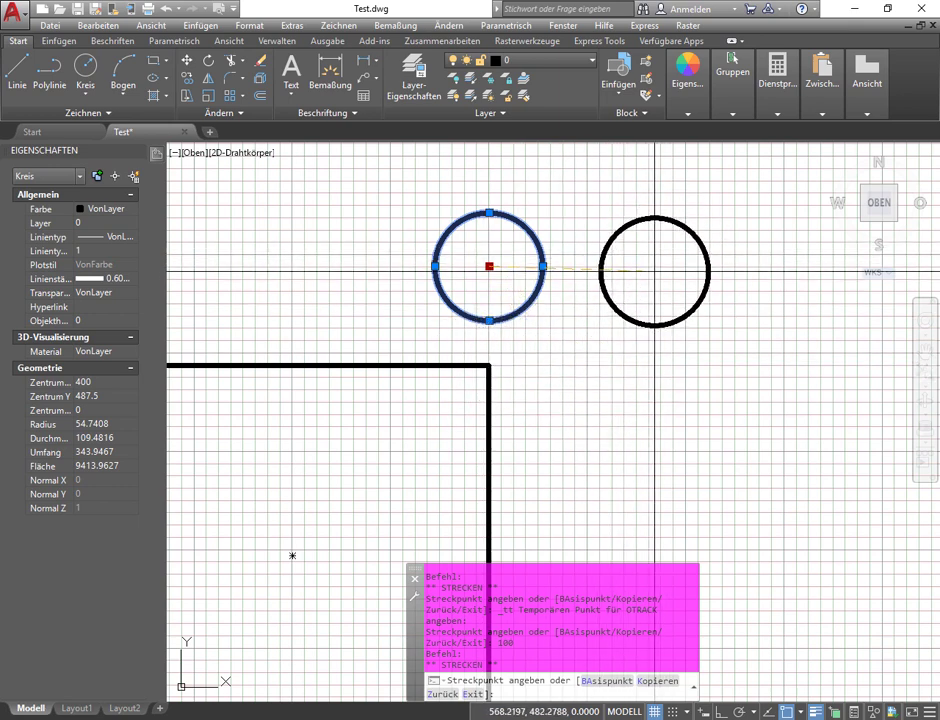
pyautogui.keyDown('shift'); pyautogui.rightClick(654, 271); pyautogui.keyUp('shift')
pyautogui.click(672, 279)
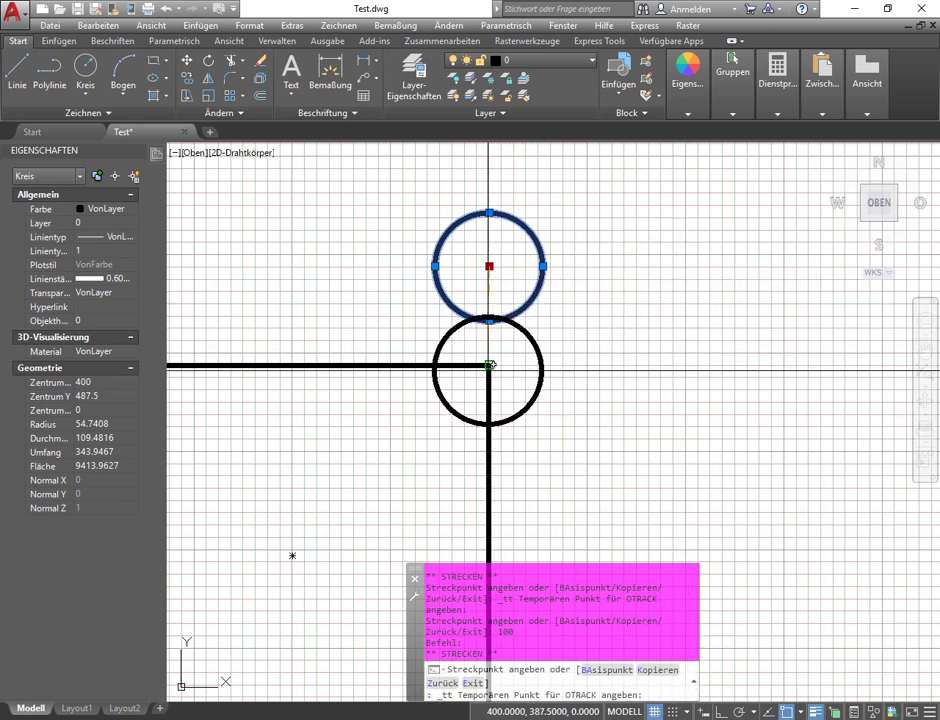
pyautogui.click(488, 365)
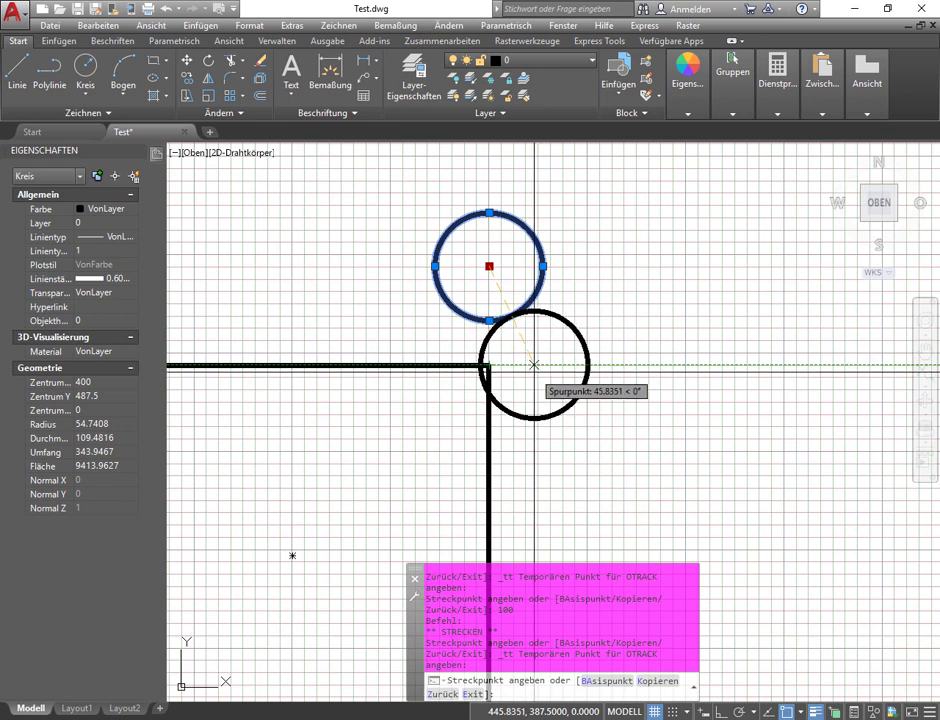
pyautogui.write('100')
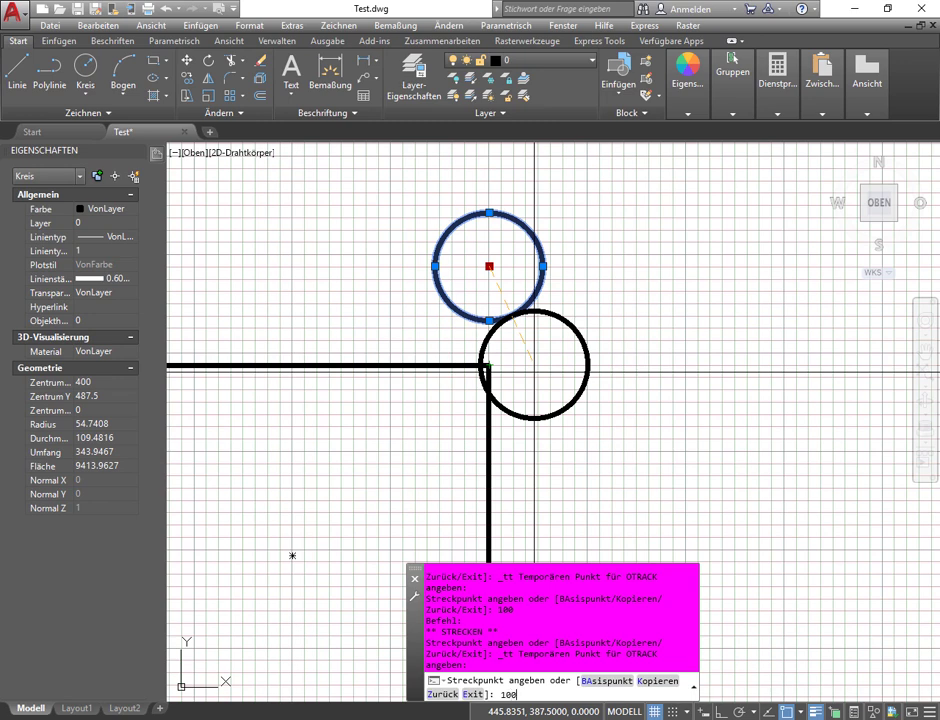
pyautogui.press('Return')
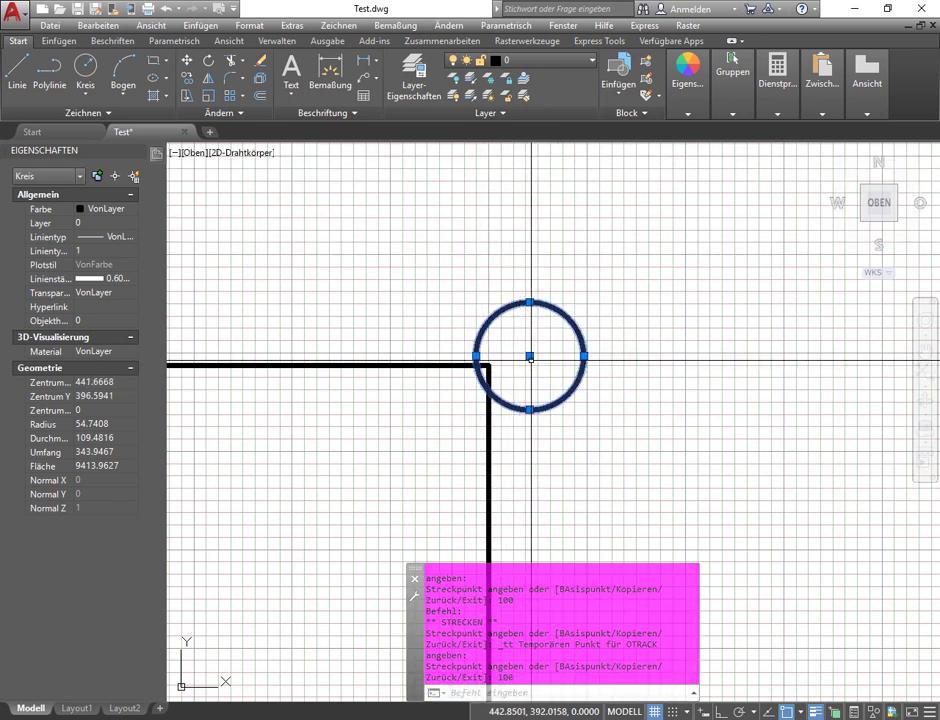
# Drag the circle up and right of the corner to about 552.5, 502.4.
pyautogui.click(530, 356)
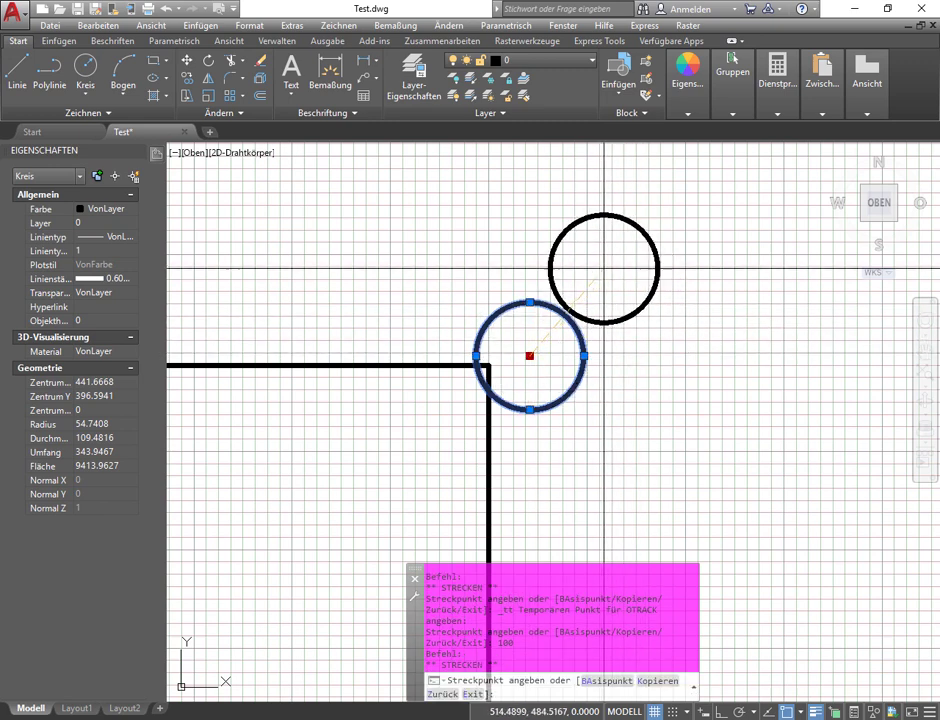
pyautogui.click(638, 250)
pyautogui.press('Escape')
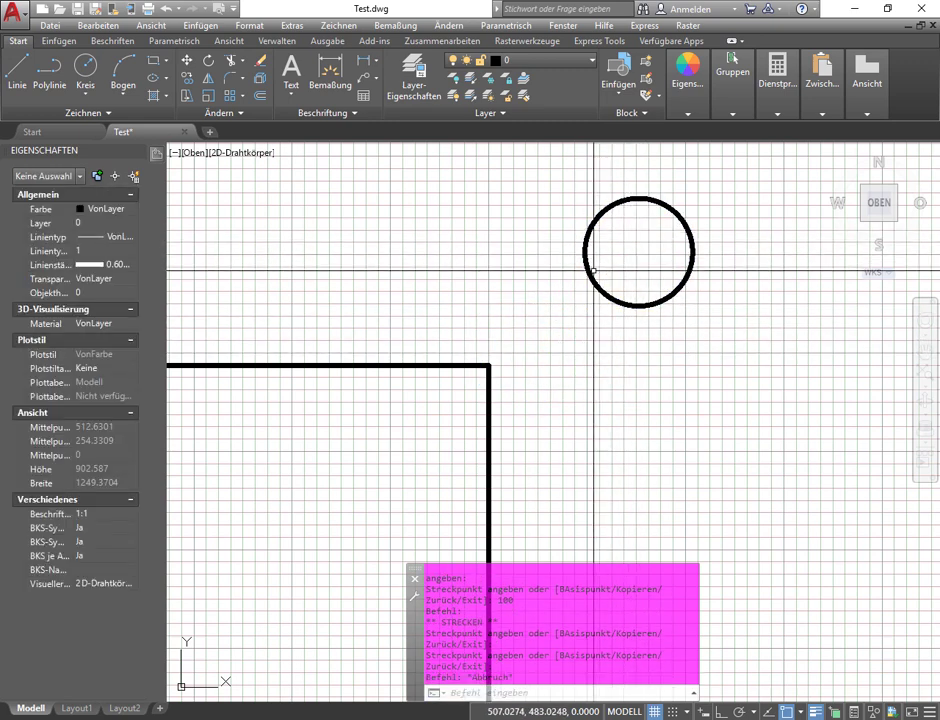
# Shift the circle 100 units right so its centre sits at about 652.5, 502.4.
pyautogui.click(593, 270)
pyautogui.click(638, 251)
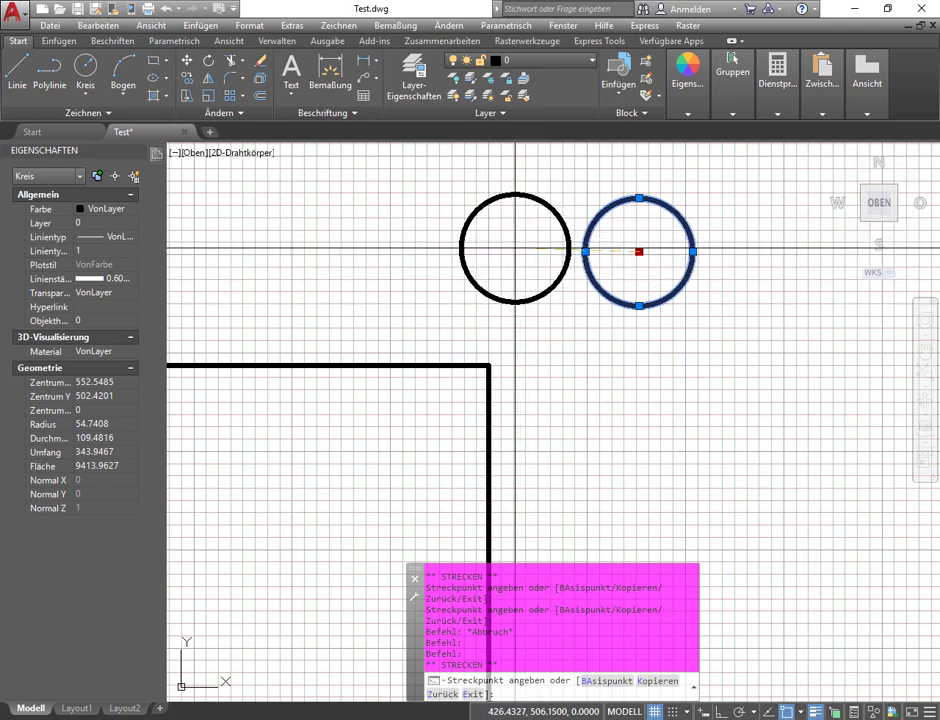
pyautogui.keyDown('shift'); pyautogui.rightClick(506, 242); pyautogui.keyUp('shift')
pyautogui.click(551, 251)
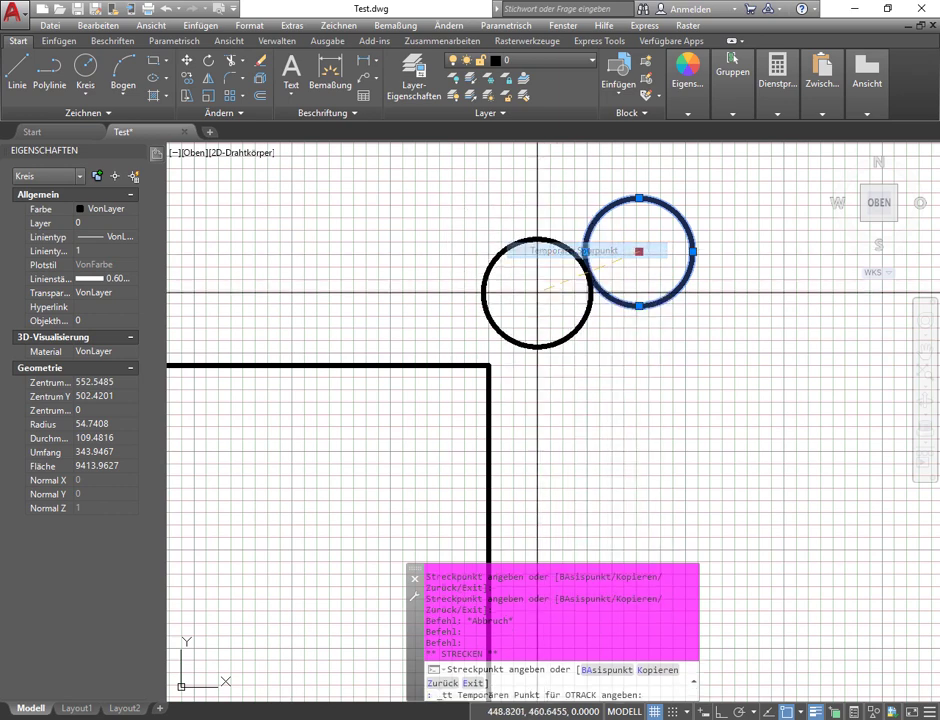
pyautogui.click(489, 365)
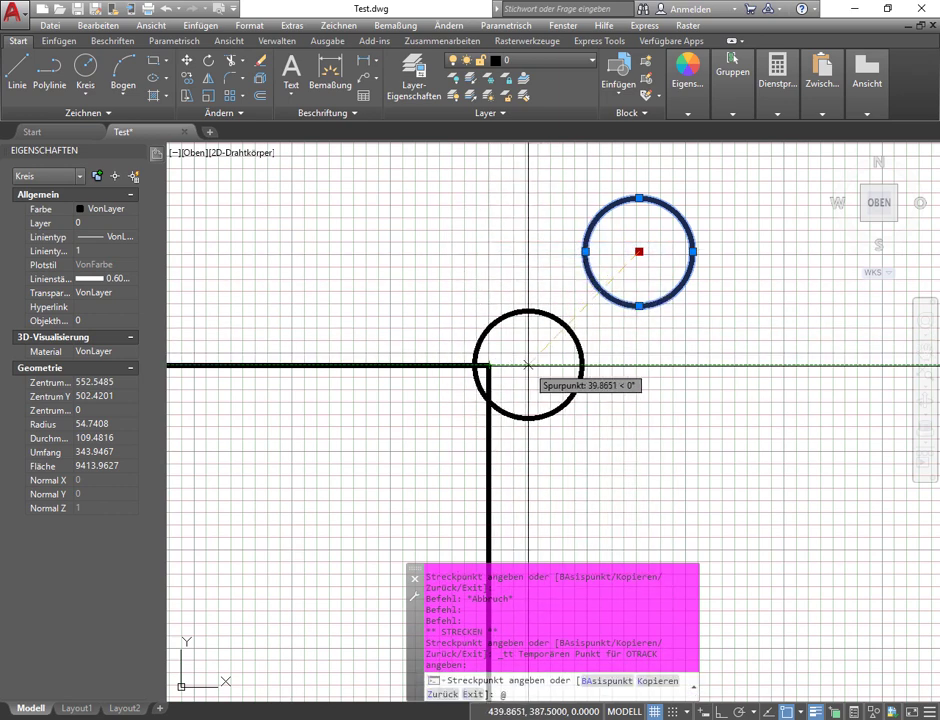
pyautogui.write('100,0')
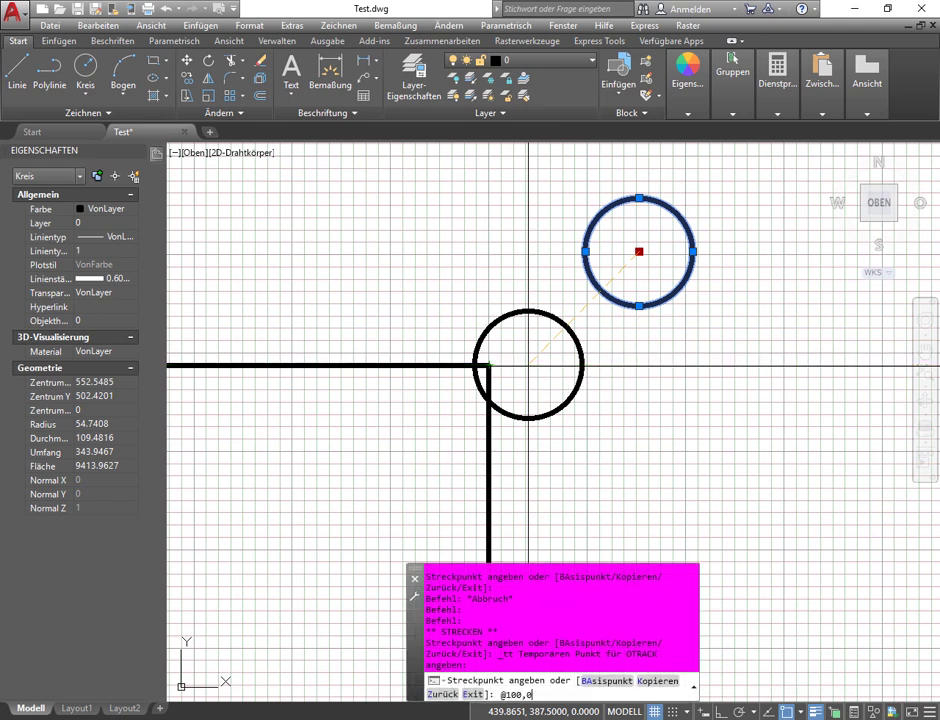
pyautogui.press('Return')
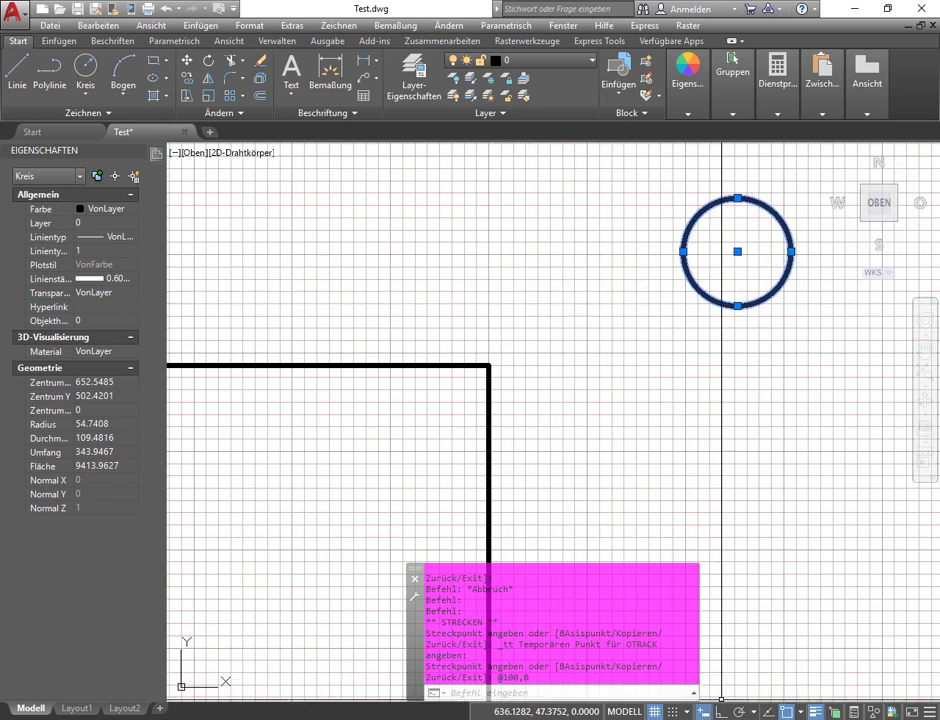
# Move the circle's centre 100 units right of the square's corner to 500, 387.5, using a temporary tracking point.
pyautogui.click(738, 253)
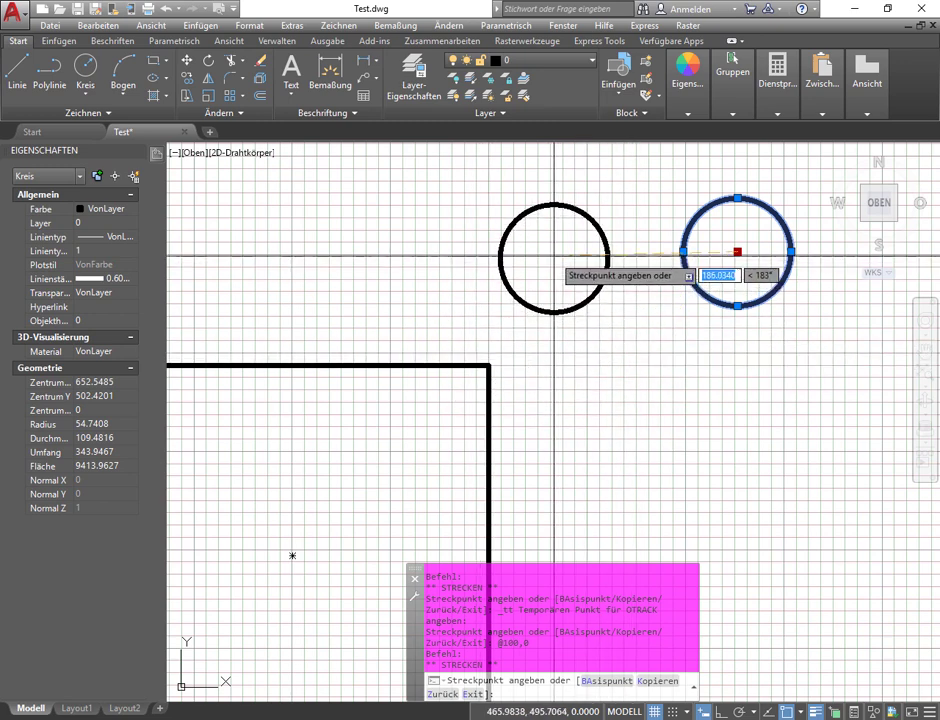
pyautogui.keyDown('shift'); pyautogui.rightClick(553, 250); pyautogui.keyUp('shift')
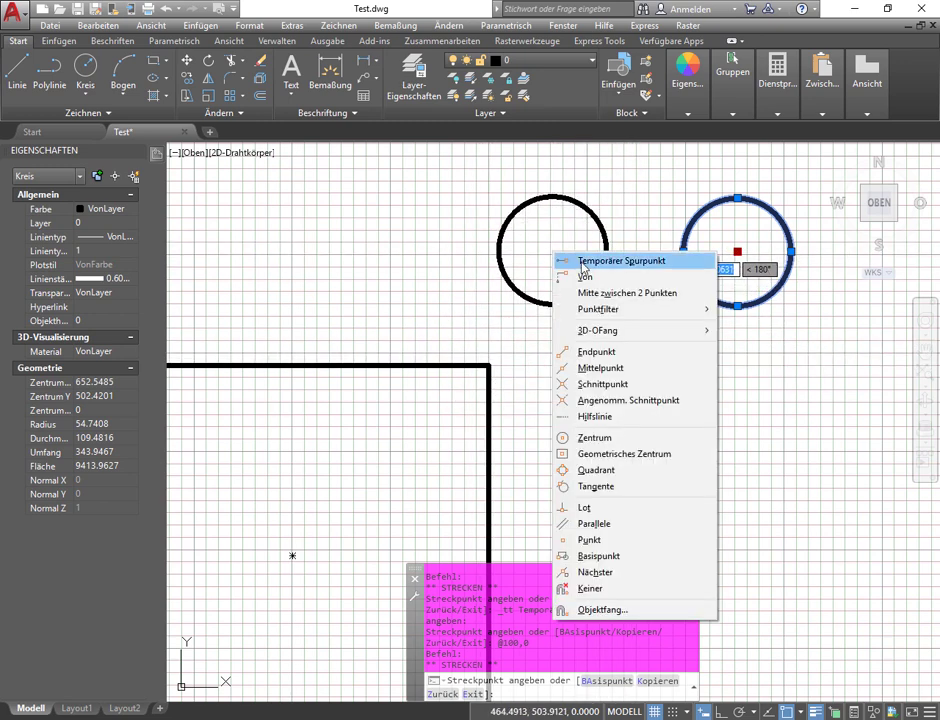
pyautogui.click(575, 258)
pyautogui.click(488, 365)
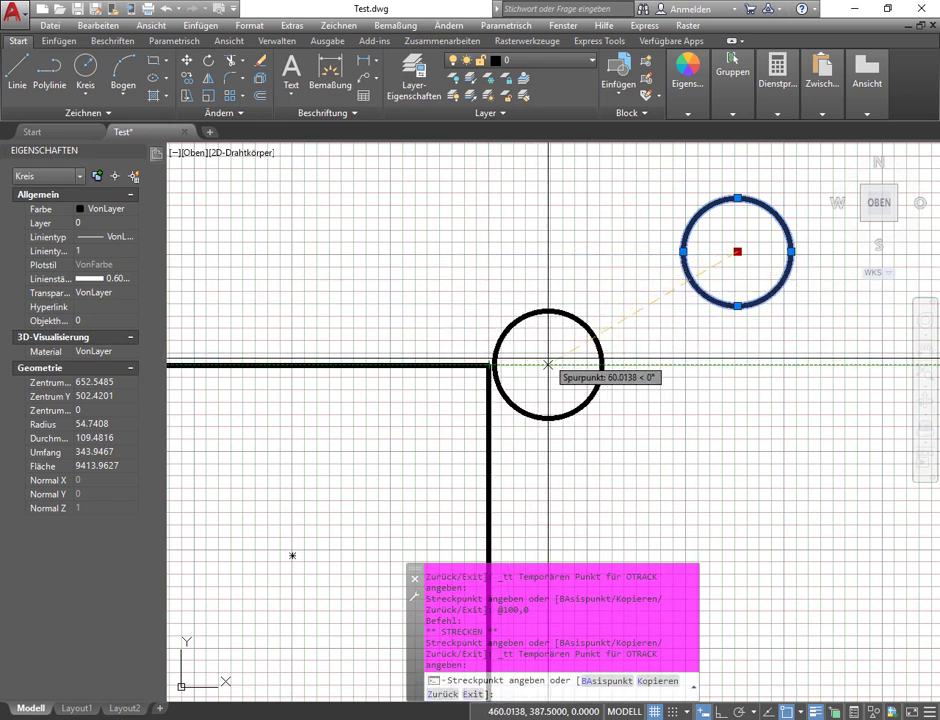
pyautogui.write('100')
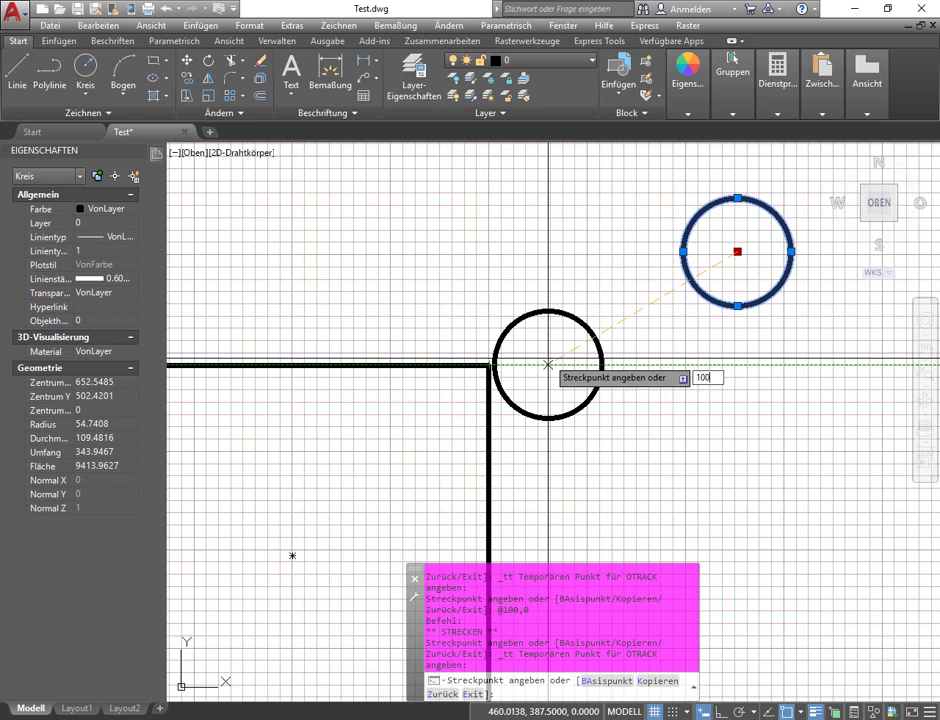
pyautogui.press('Return')
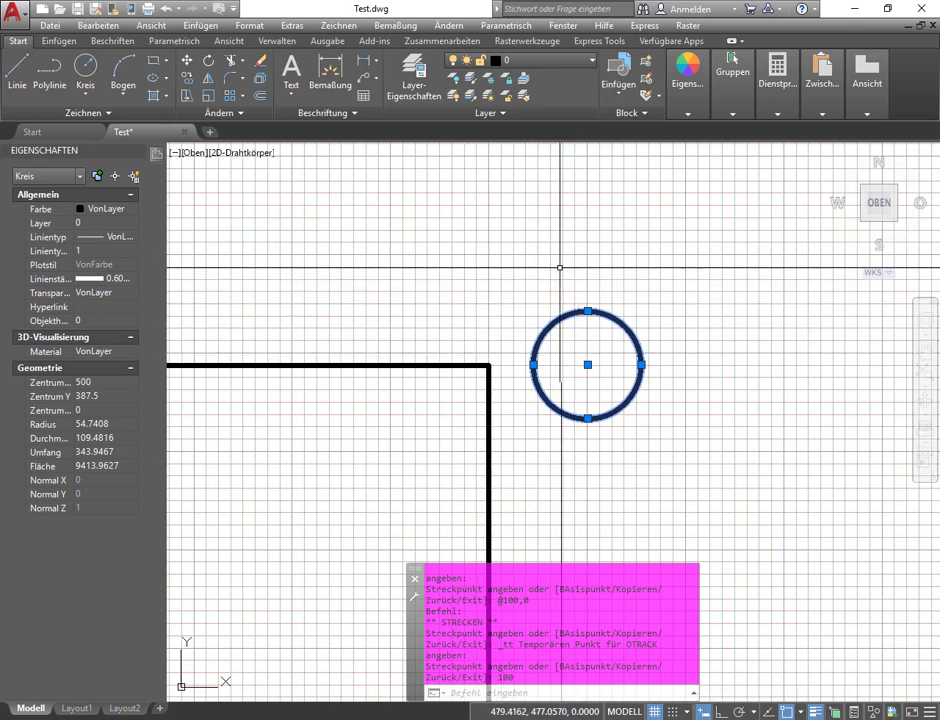
pyautogui.click(588, 364)
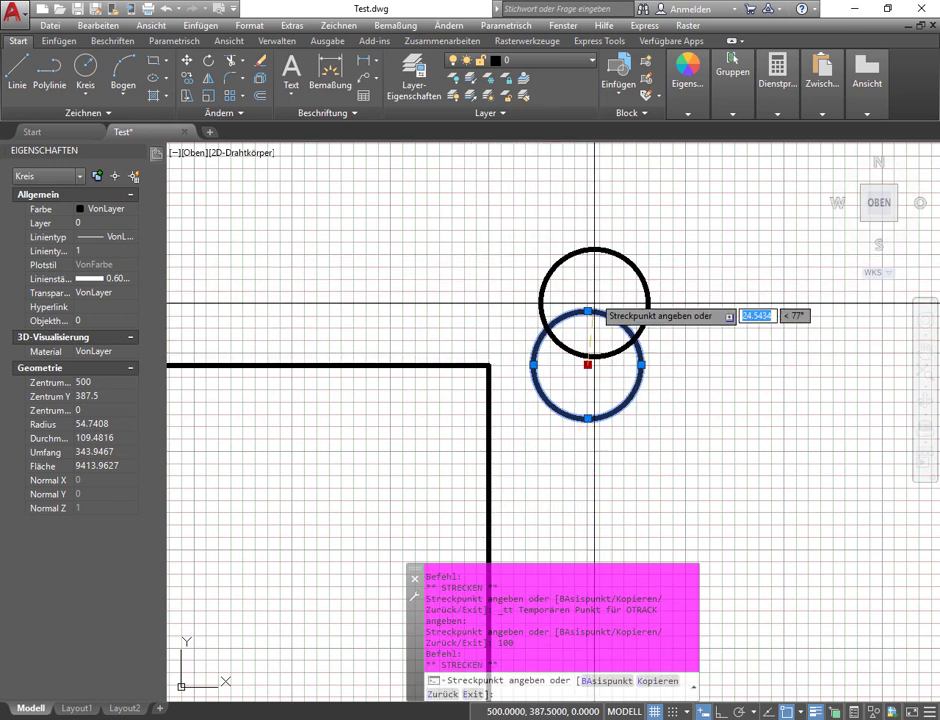
pyautogui.keyDown('shift'); pyautogui.rightClick(573, 237); pyautogui.keyUp('shift')
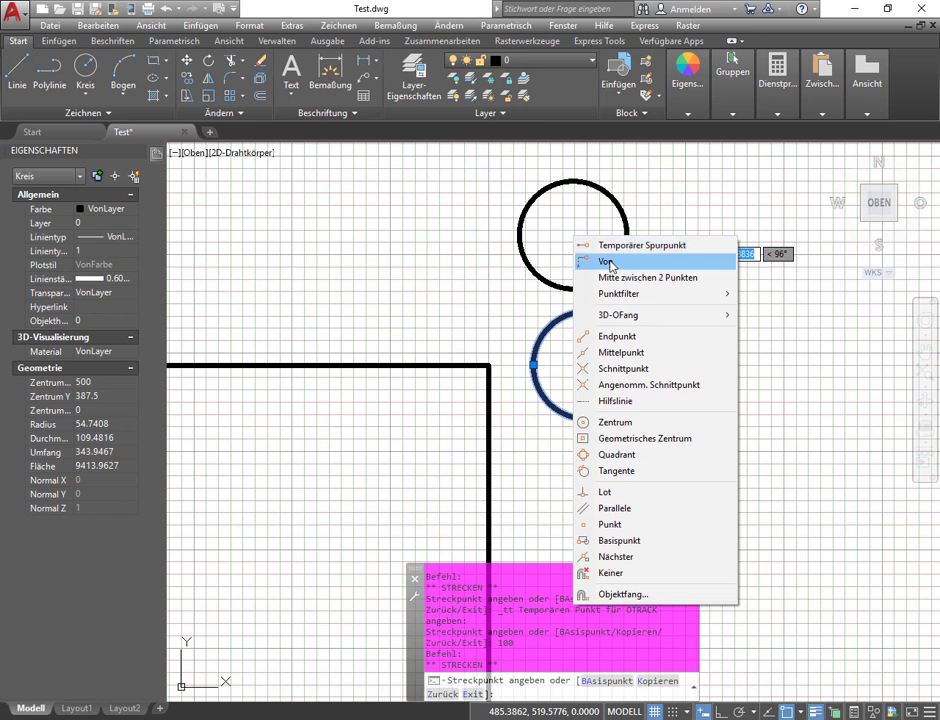
pyautogui.click(607, 262)
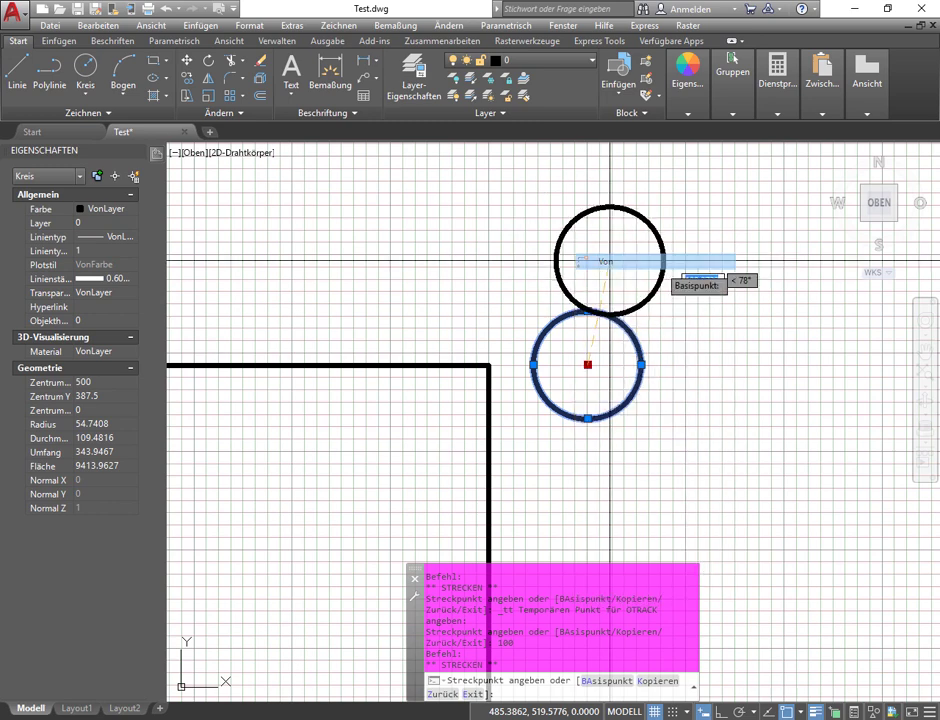
pyautogui.click(489, 365)
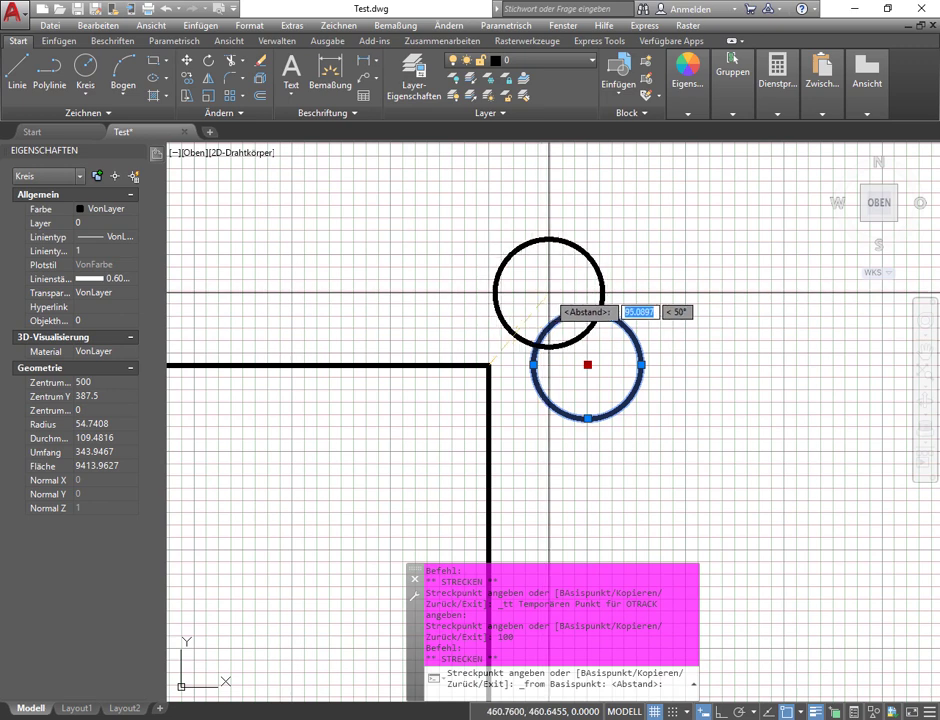
pyautogui.write('@')
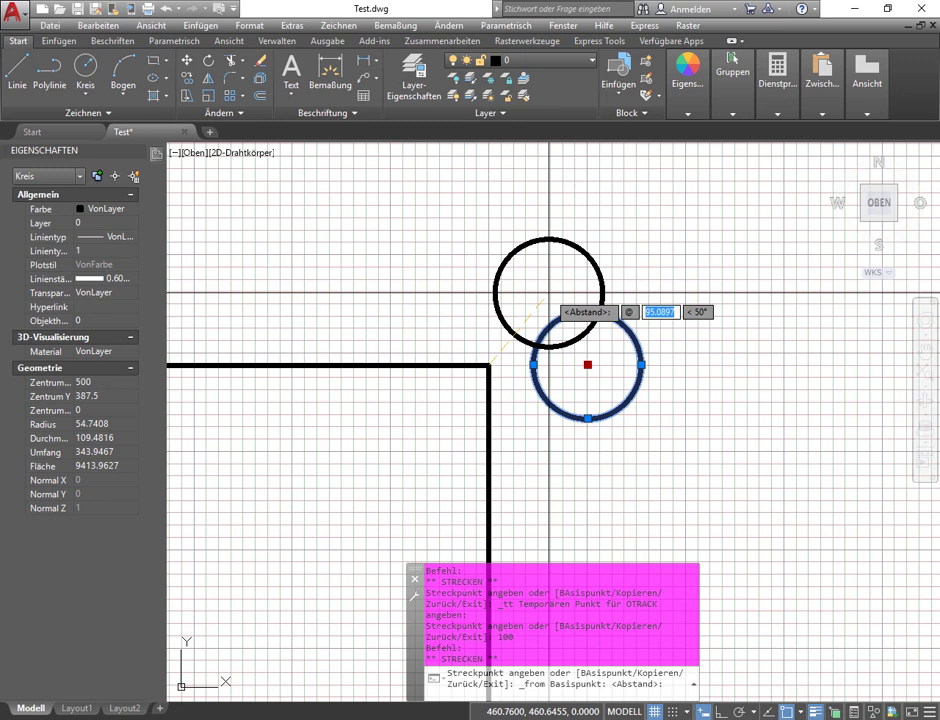
pyautogui.write('100')
pyautogui.press('Tab')
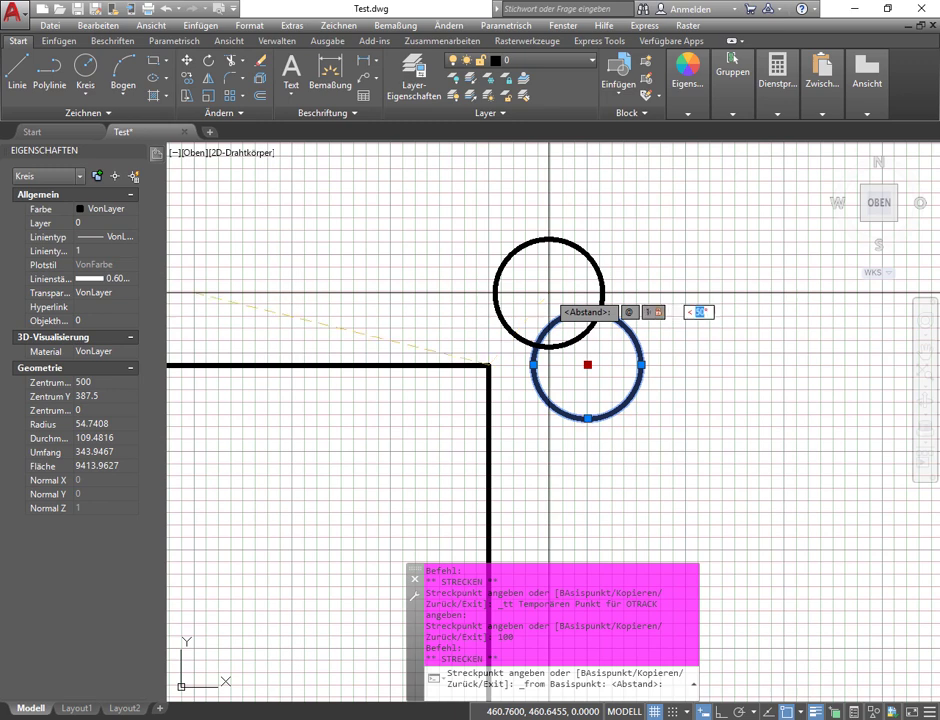
pyautogui.write('100')
pyautogui.press('Return')
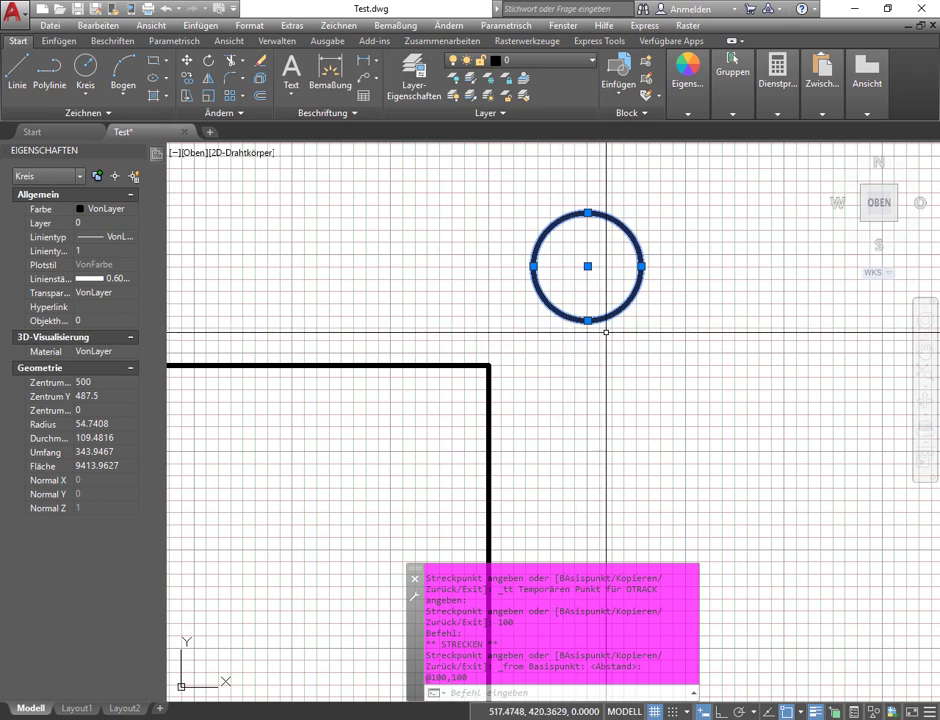
pyautogui.click(588, 266)
# Open the snap override shortcut menu in the drawing area.
pyautogui.keyDown('shift'); pyautogui.rightClick(639, 374); pyautogui.keyUp('shift')
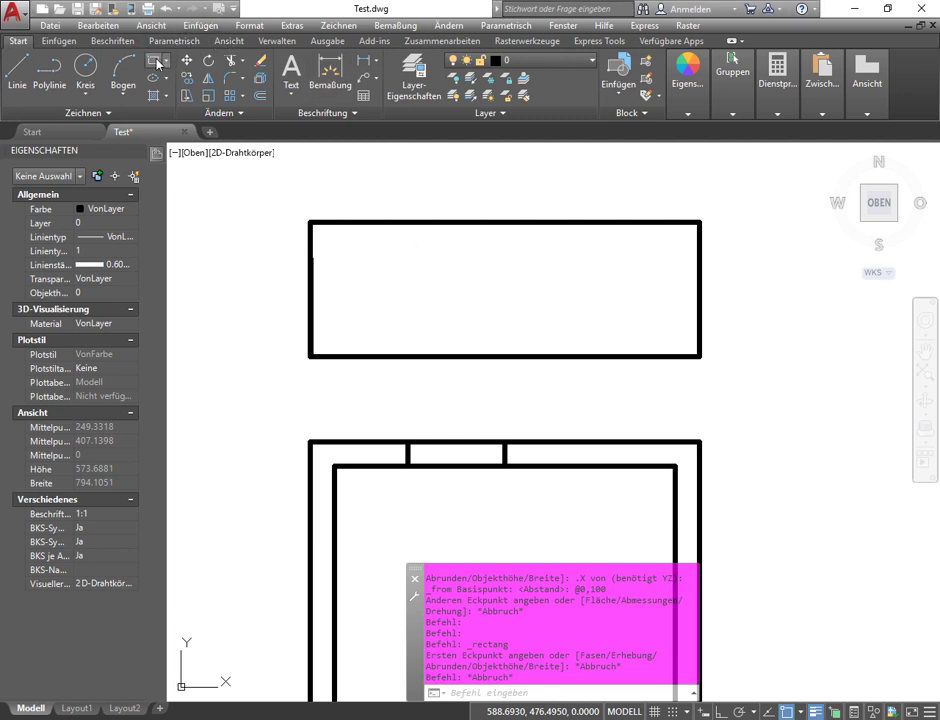
# Attempt an .X point filter and cancel the failed entry.
pyautogui.keyDown('shift'); pyautogui.rightClick(372, 284); pyautogui.keyUp('shift')
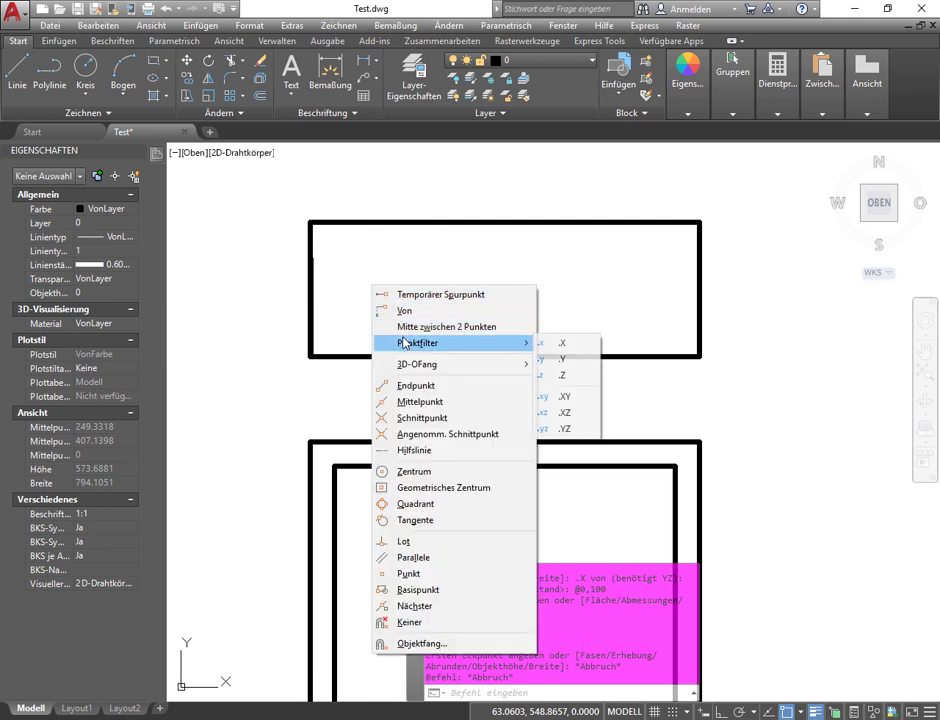
pyautogui.moveTo(418, 343)
pyautogui.click(559, 345)
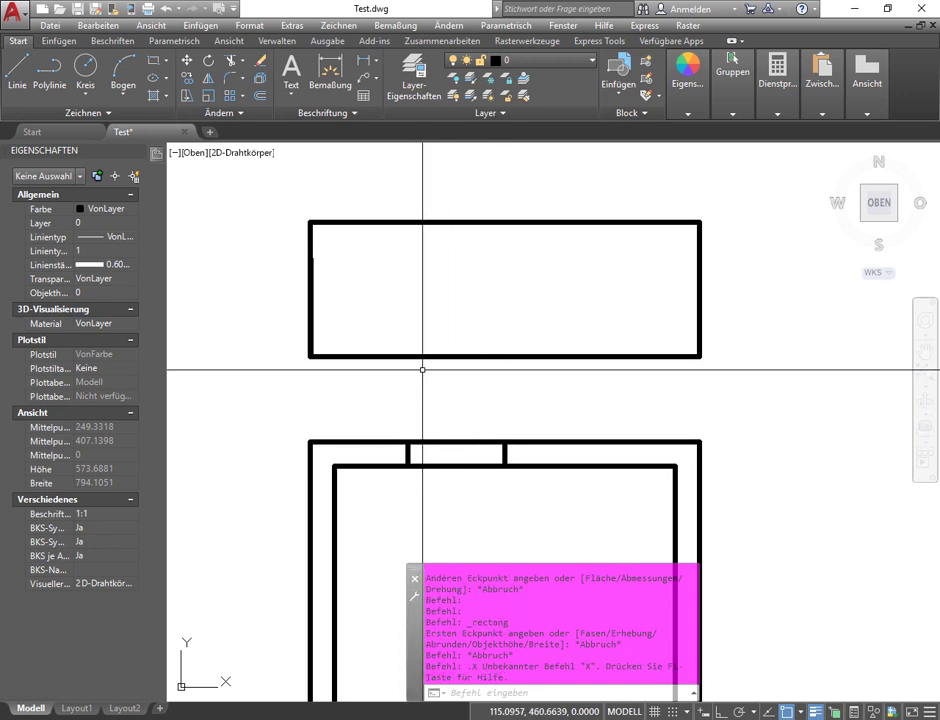
pyautogui.press('Escape')
pyautogui.press('Escape')
# Toggle object snapping off and back on, then start the Rectangle command.
pyautogui.click(789, 712)
pyautogui.click(790, 711)
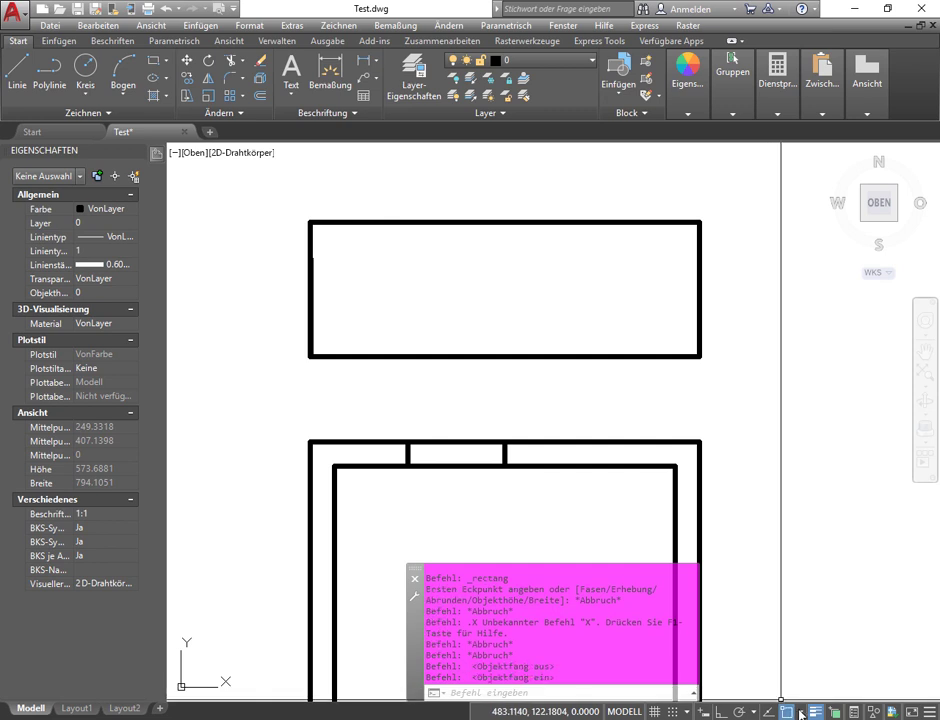
pyautogui.click(803, 712)
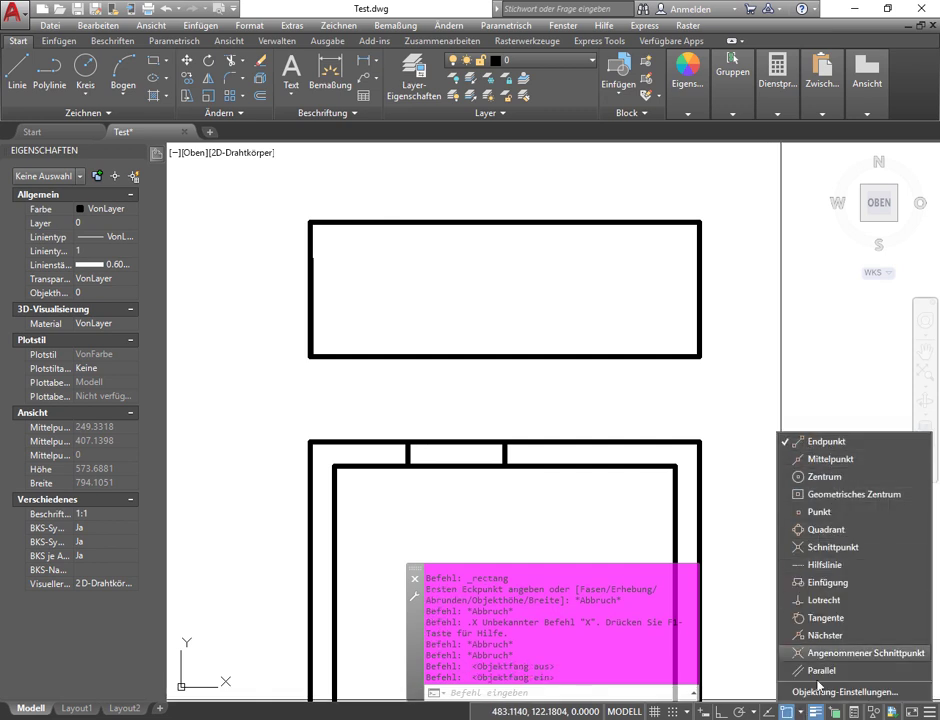
pyautogui.click(803, 712)
pyautogui.click(789, 712)
pyautogui.click(789, 712)
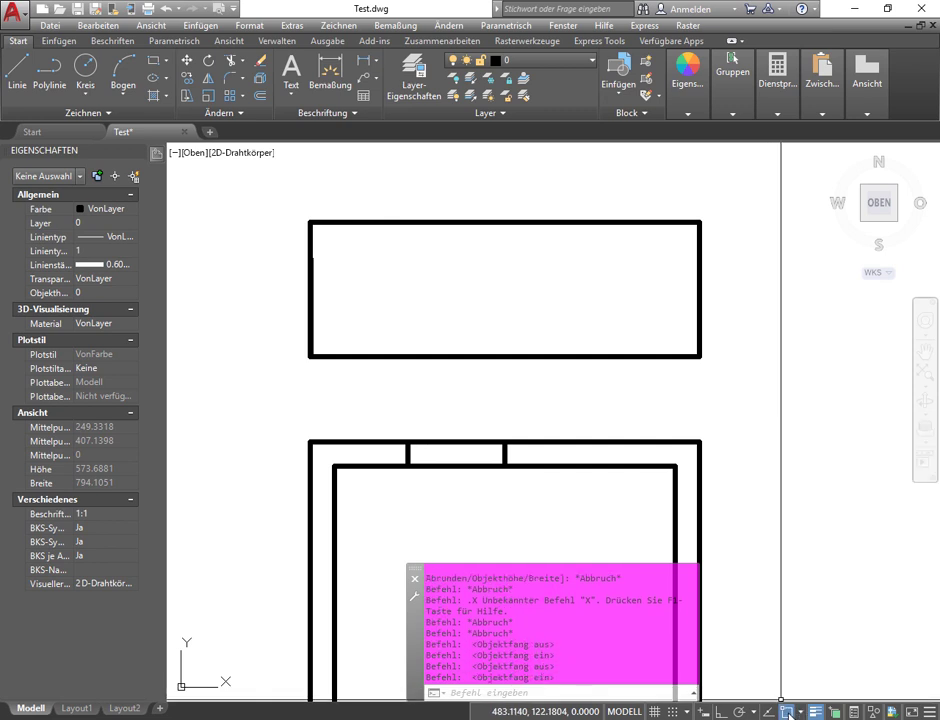
pyautogui.click(153, 60)
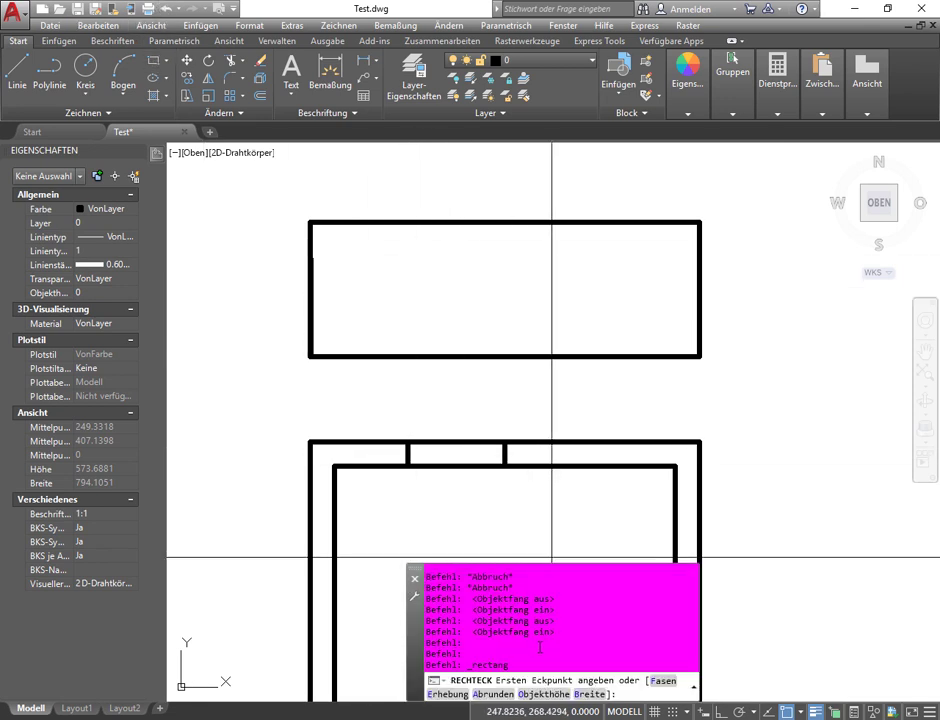
# Place the square's first corner at @0,25 from the rectangle's lower-left corner using From.
pyautogui.keyDown('shift'); pyautogui.rightClick(423, 278); pyautogui.keyUp('shift')
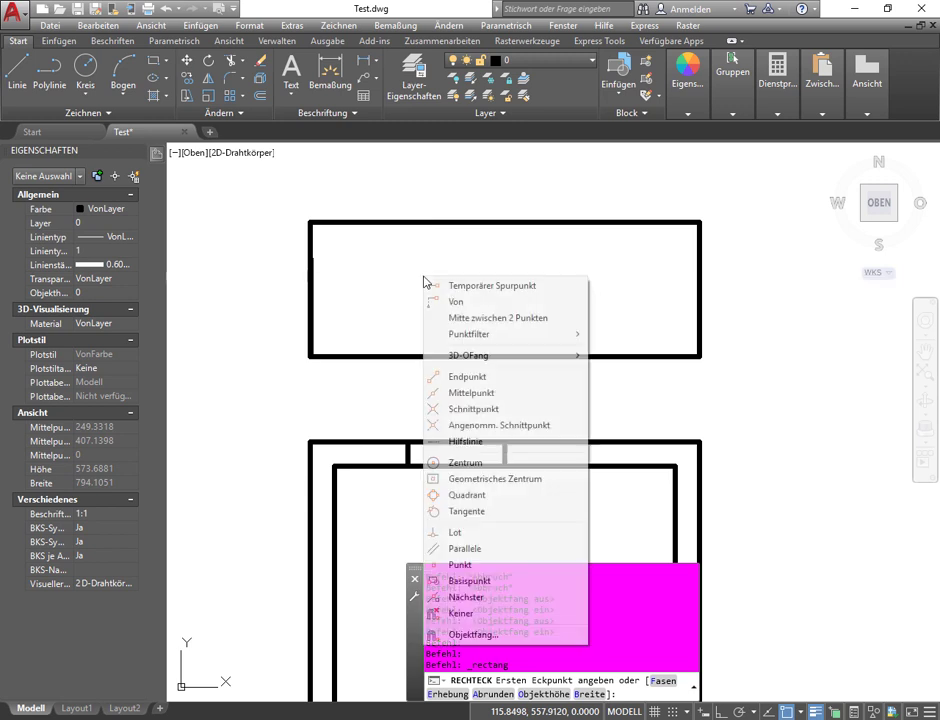
pyautogui.moveTo(483, 334)
pyautogui.click(606, 332)
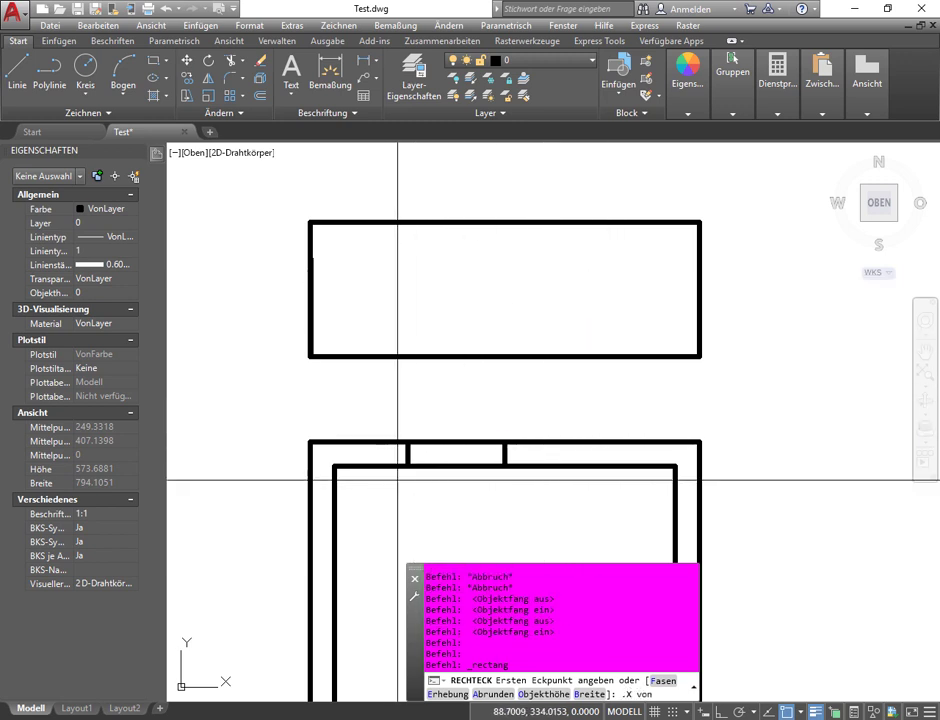
pyautogui.click(407, 441)
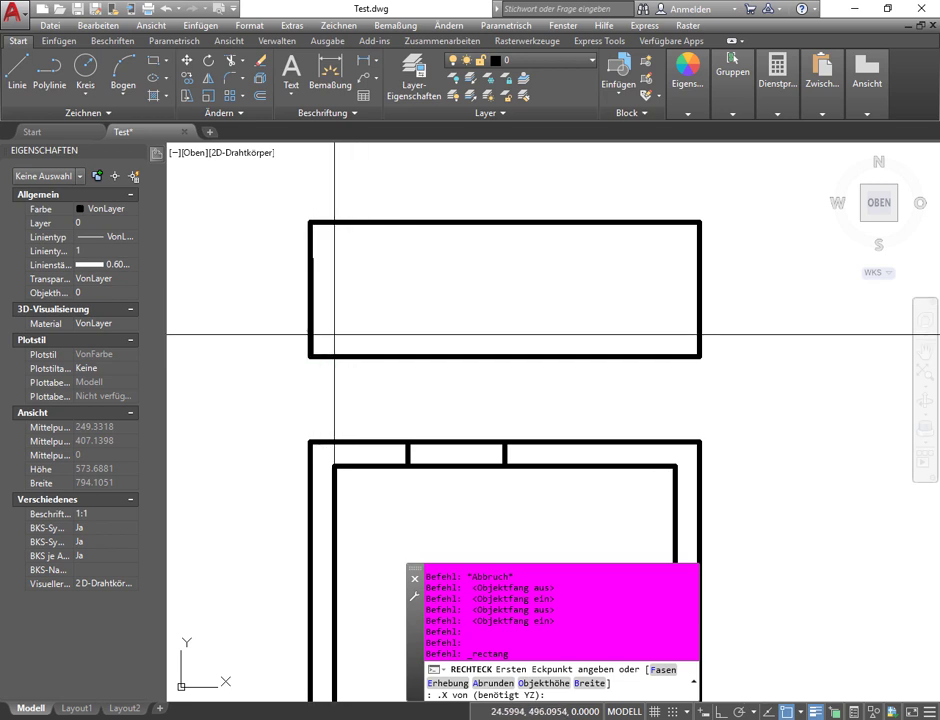
pyautogui.keyDown('shift'); pyautogui.rightClick(338, 311); pyautogui.keyUp('shift')
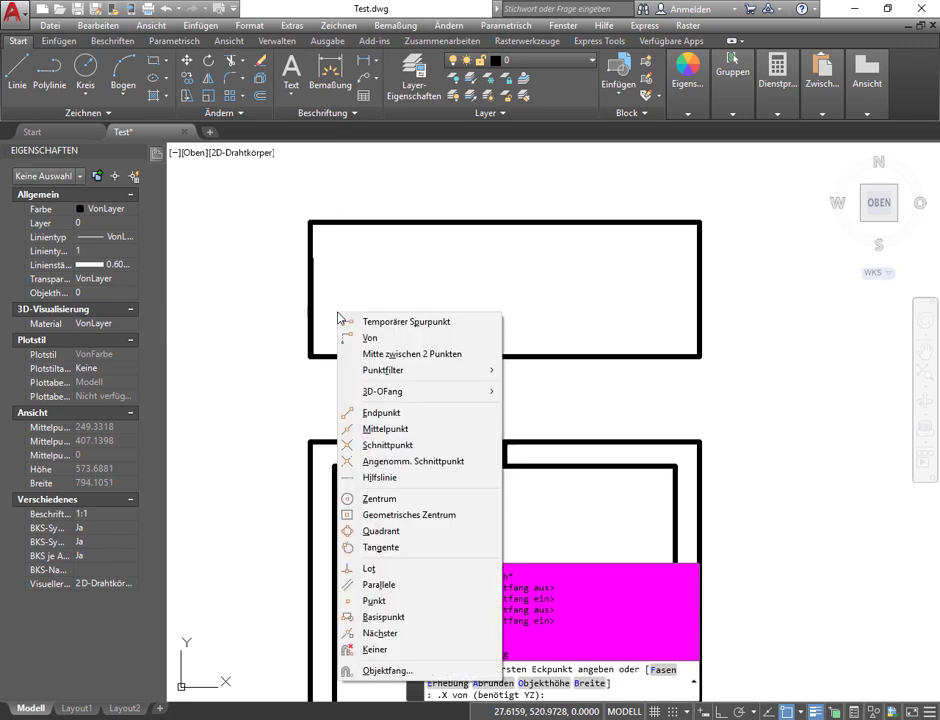
pyautogui.click(368, 338)
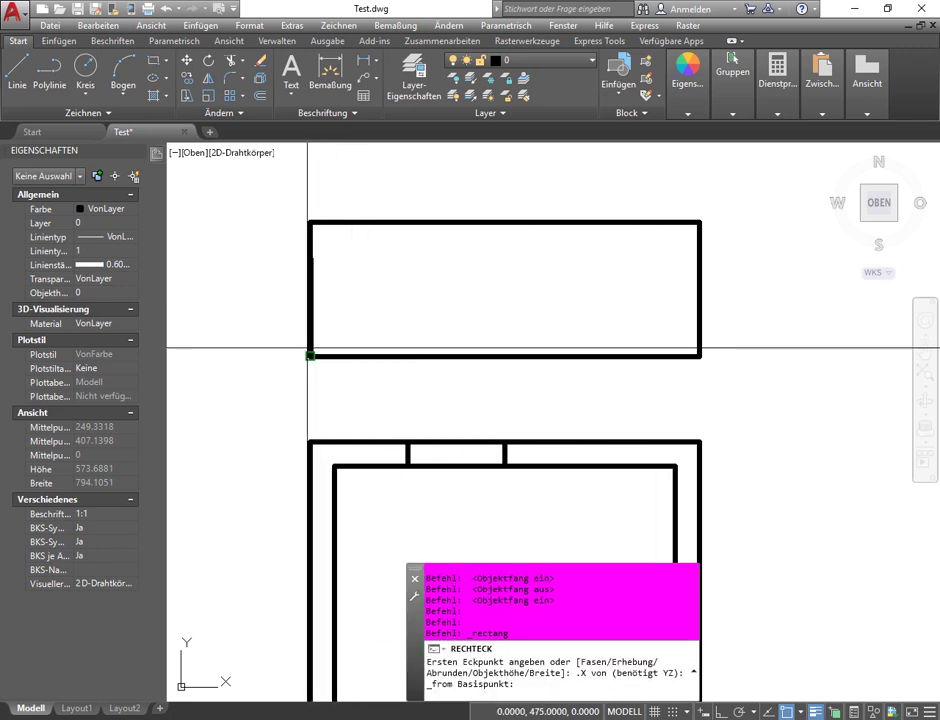
pyautogui.click(312, 330)
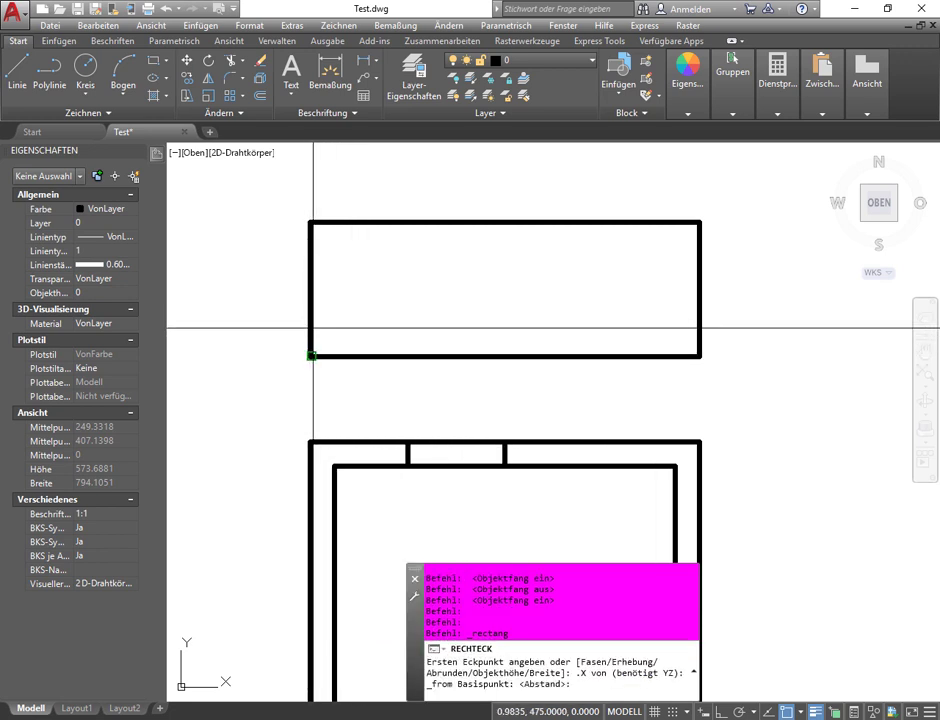
pyautogui.write('@')
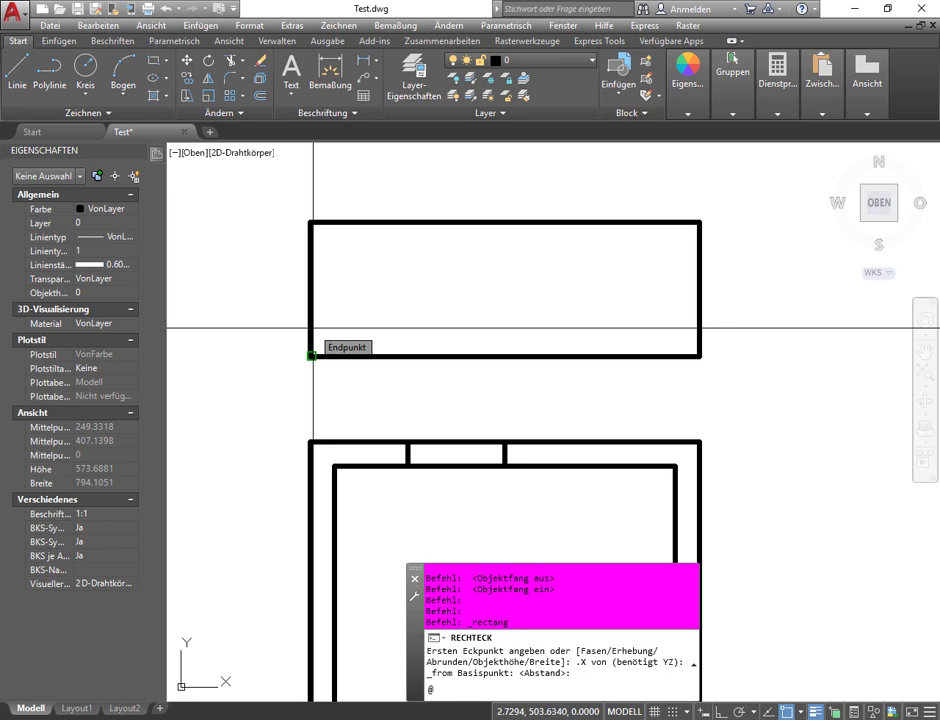
pyautogui.write('0,')
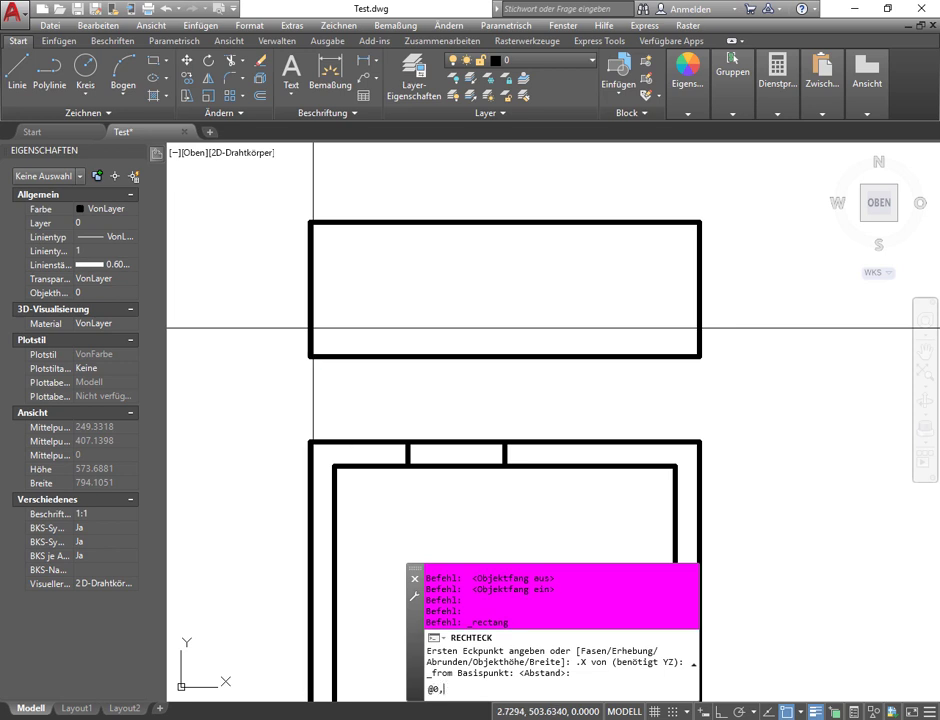
pyautogui.write('25')
pyautogui.press('Return')
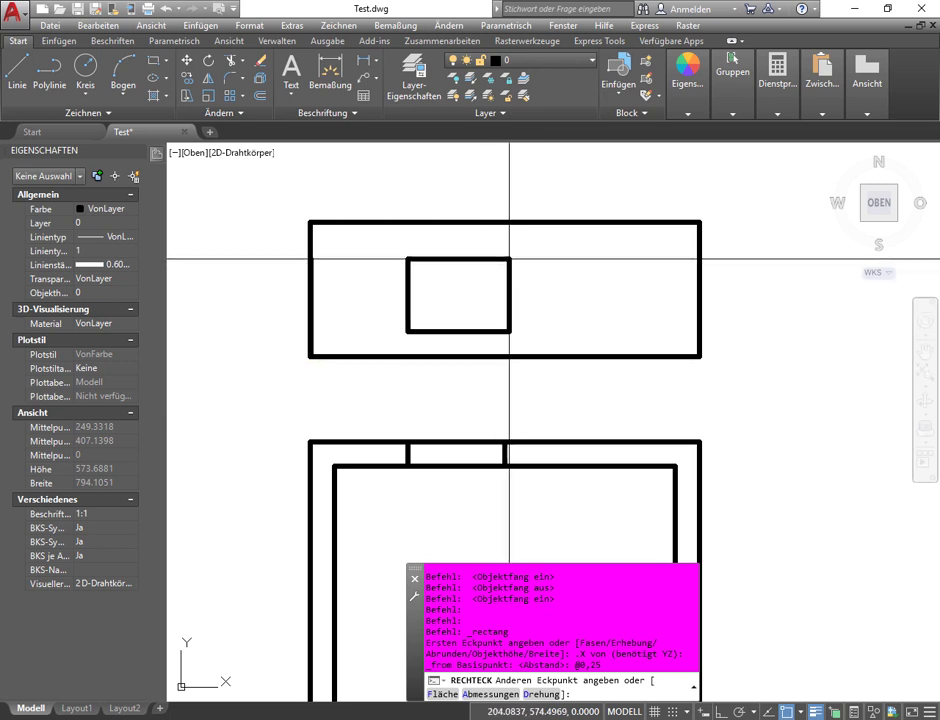
# Set the opposite corner with an .X filter and @0,100, making the square 100 units tall.
pyautogui.keyDown('shift'); pyautogui.rightClick(498, 251); pyautogui.keyUp('shift')
pyautogui.moveTo(580, 310)
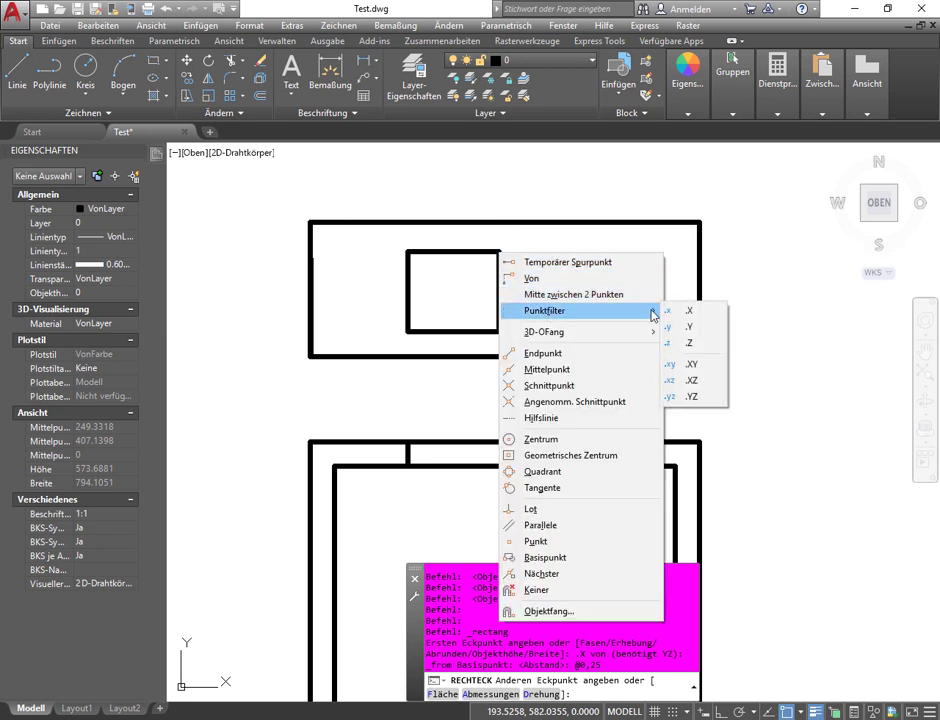
pyautogui.click(692, 310)
pyautogui.click(505, 441)
pyautogui.write('@0,100')
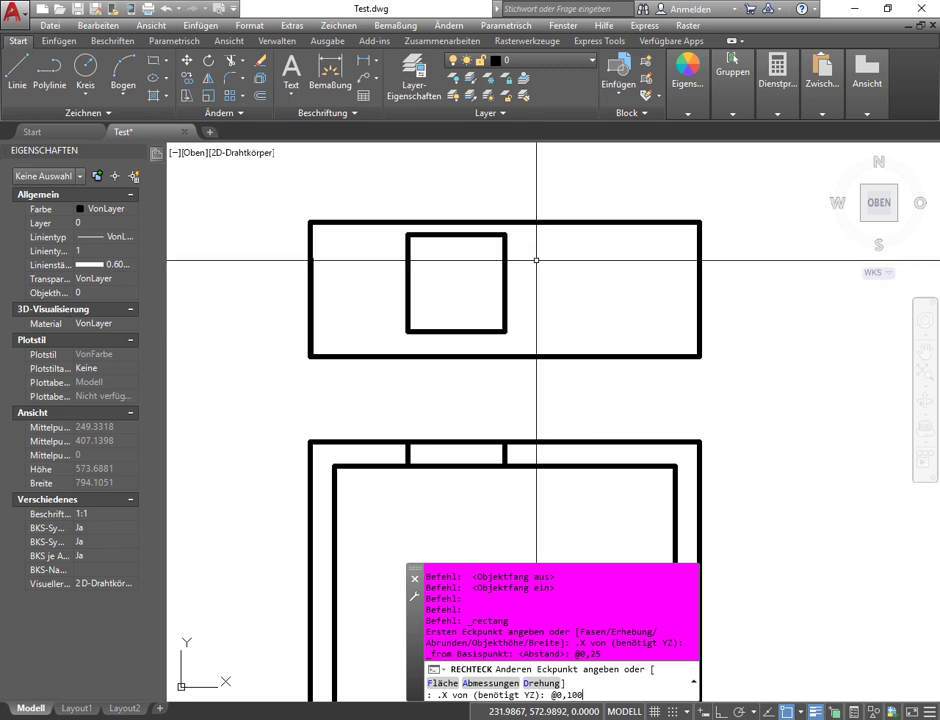
pyautogui.press('Return')
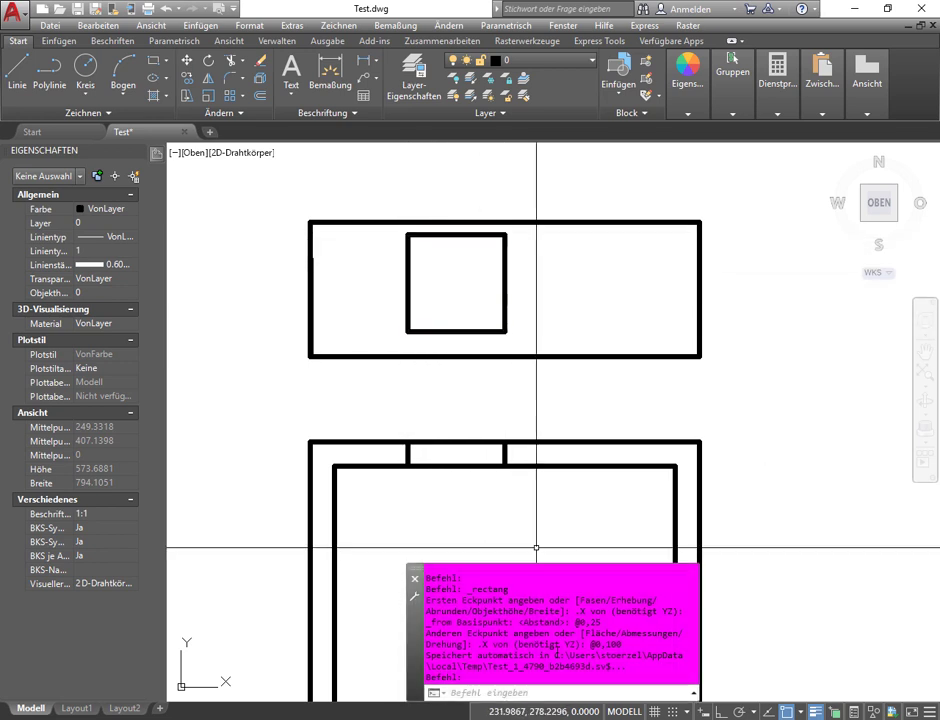
# Turn on snap mode and the background grid.
pyautogui.click(666, 714)
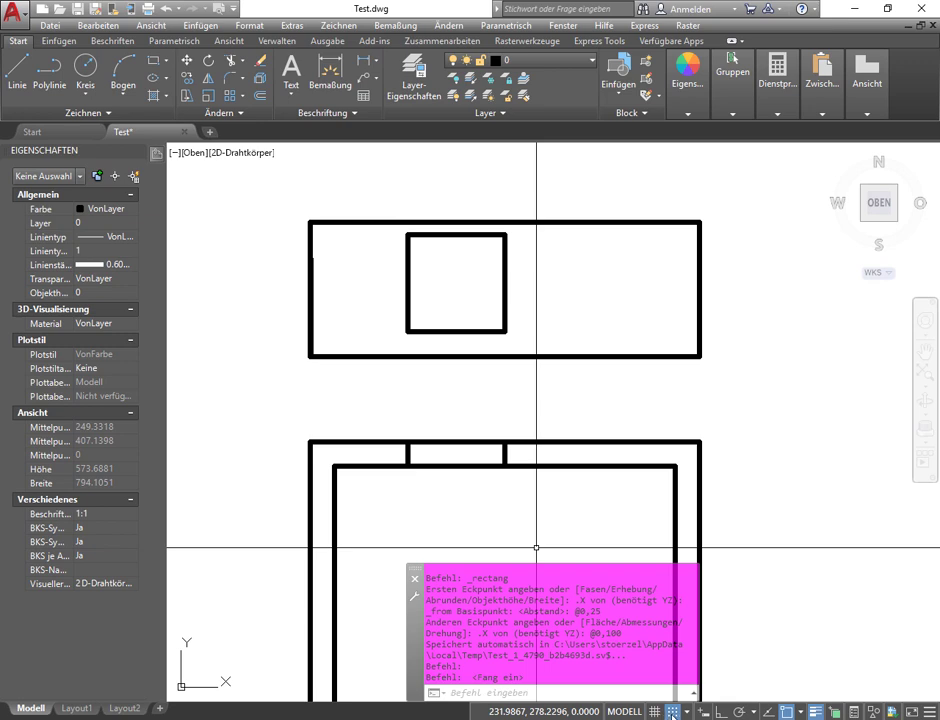
pyautogui.click(673, 712)
pyautogui.scroll(2, 410, 280)
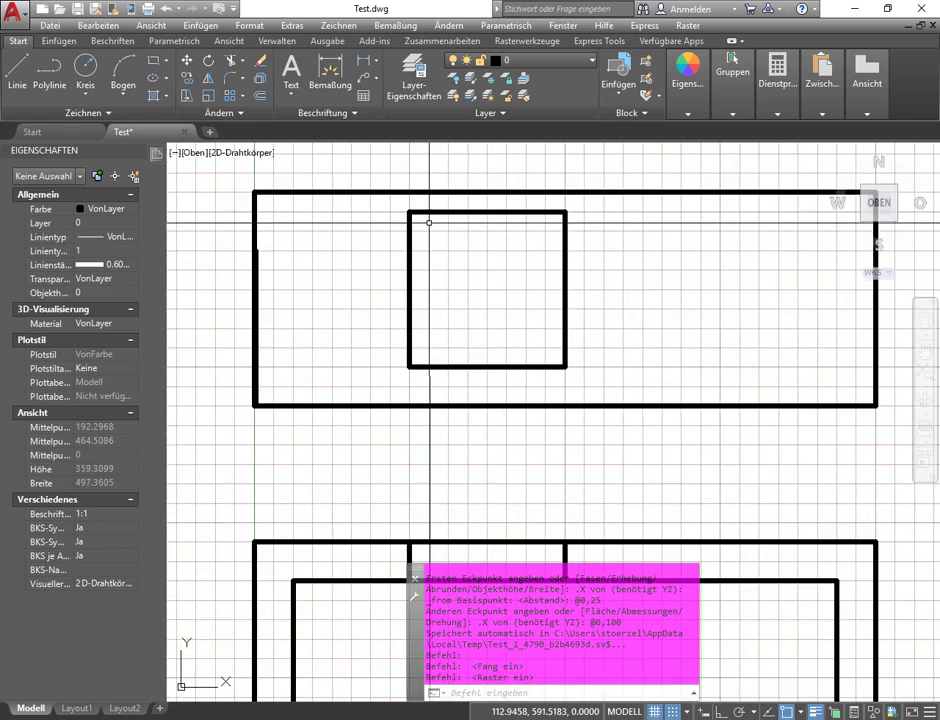
pyautogui.scroll(2, 457, 361)
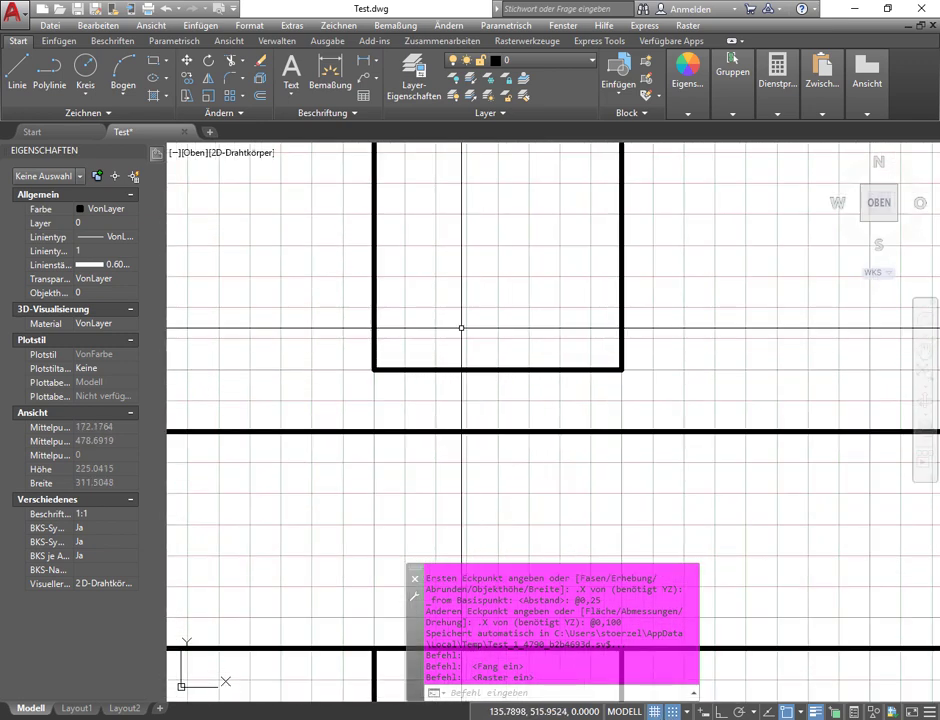
pyautogui.scroll(-4, 461, 327)
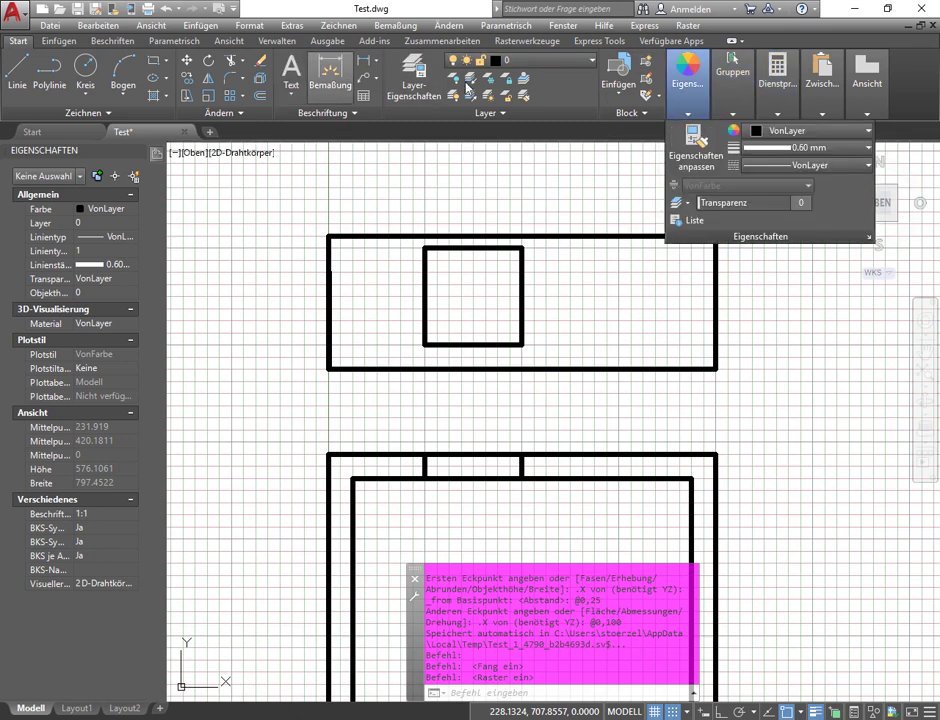
# Measure the distance between the square's lower-right and top-right corners, confirming 100 units.
pyautogui.click(776, 113)
pyautogui.click(778, 135)
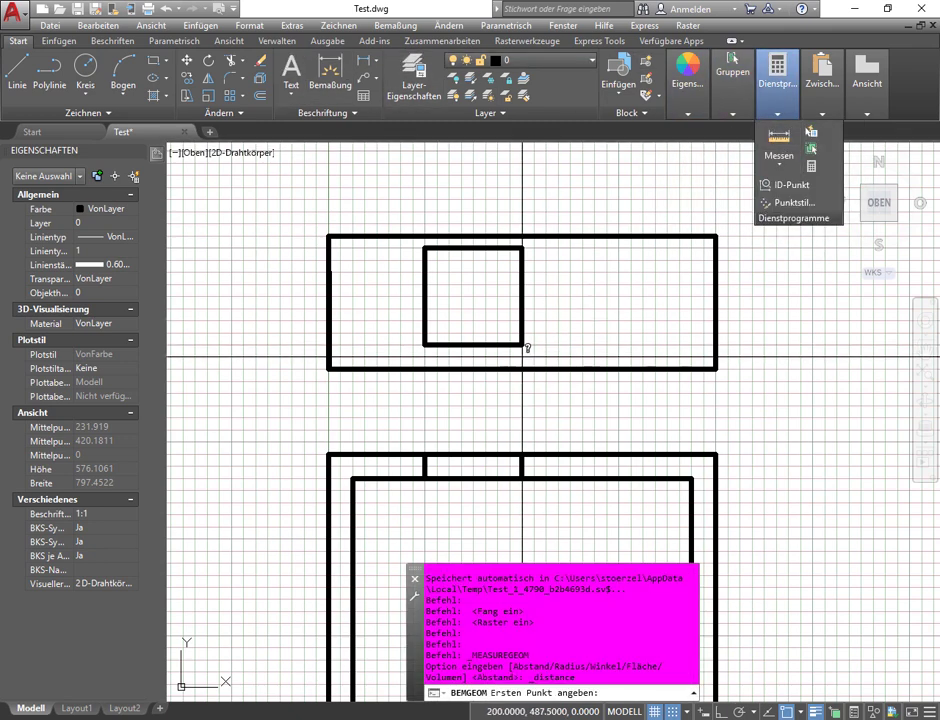
pyautogui.click(522, 344)
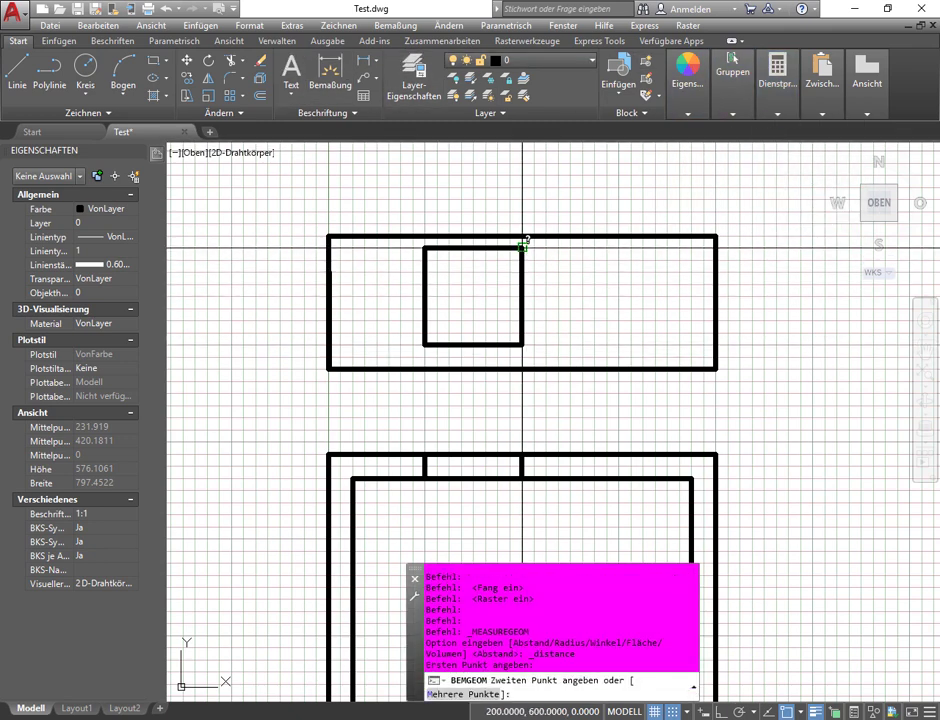
pyautogui.click(522, 246)
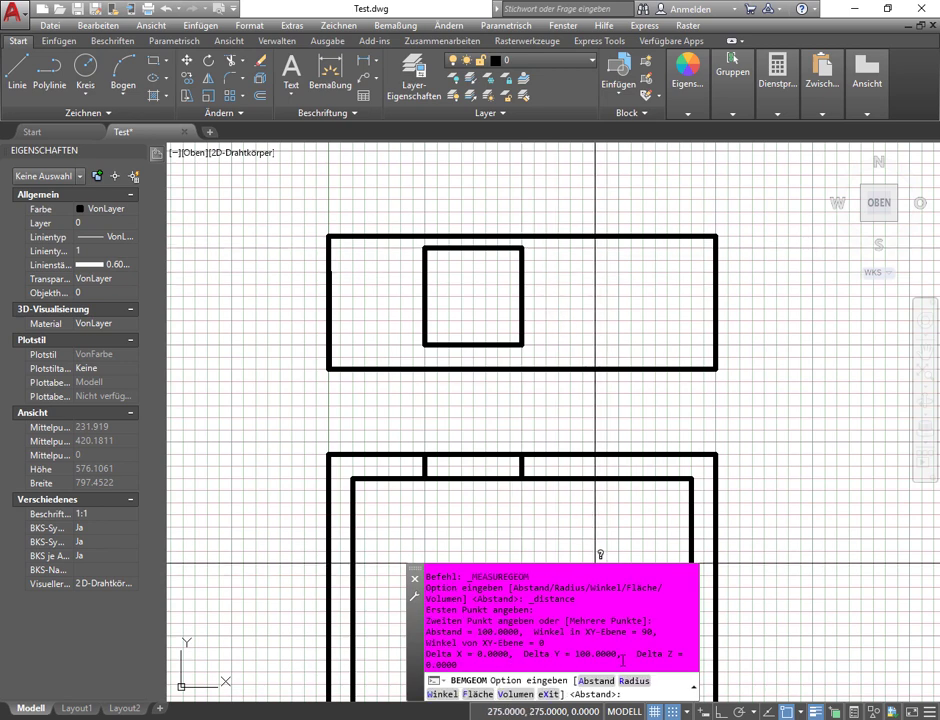
pyautogui.press('Escape')
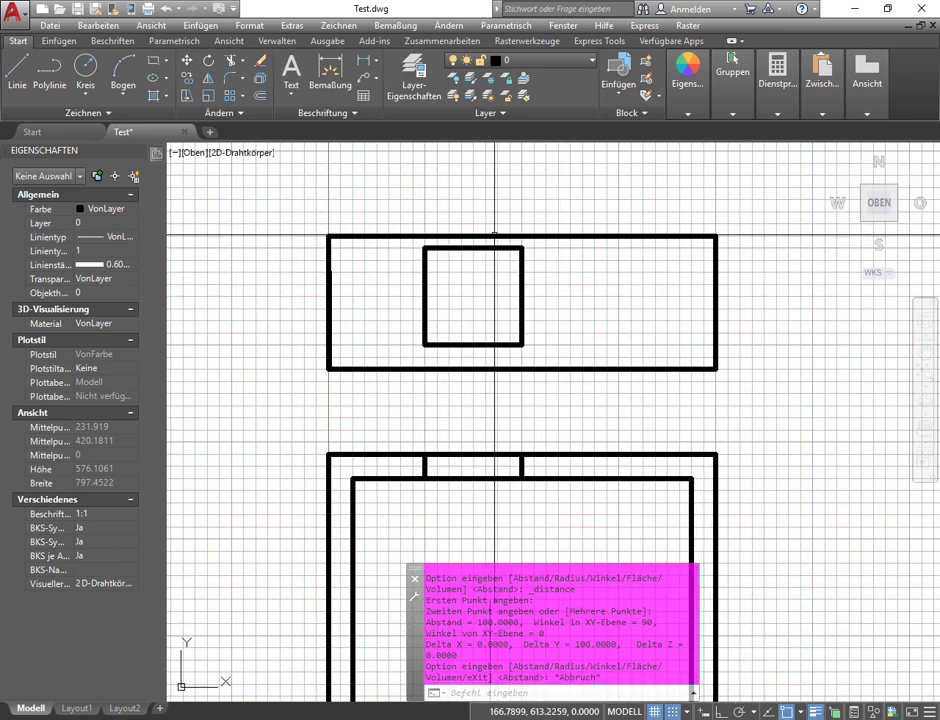
# Check the running object snap list and one-off snap menu, cancelling out of both.
pyautogui.scroll(-2, 405, 393)
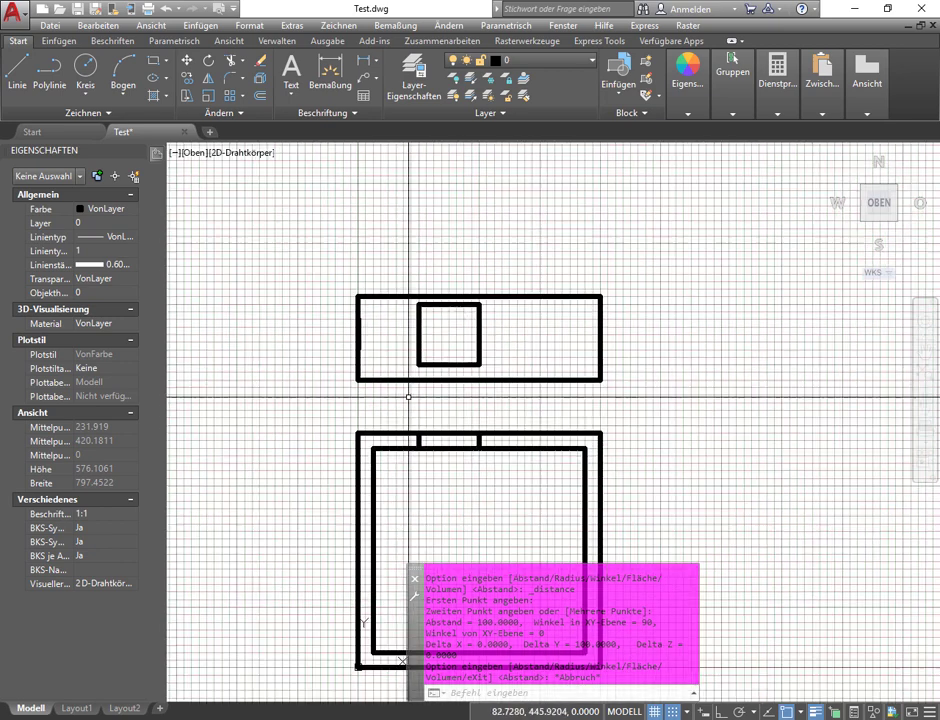
pyautogui.scroll(2, 390, 346)
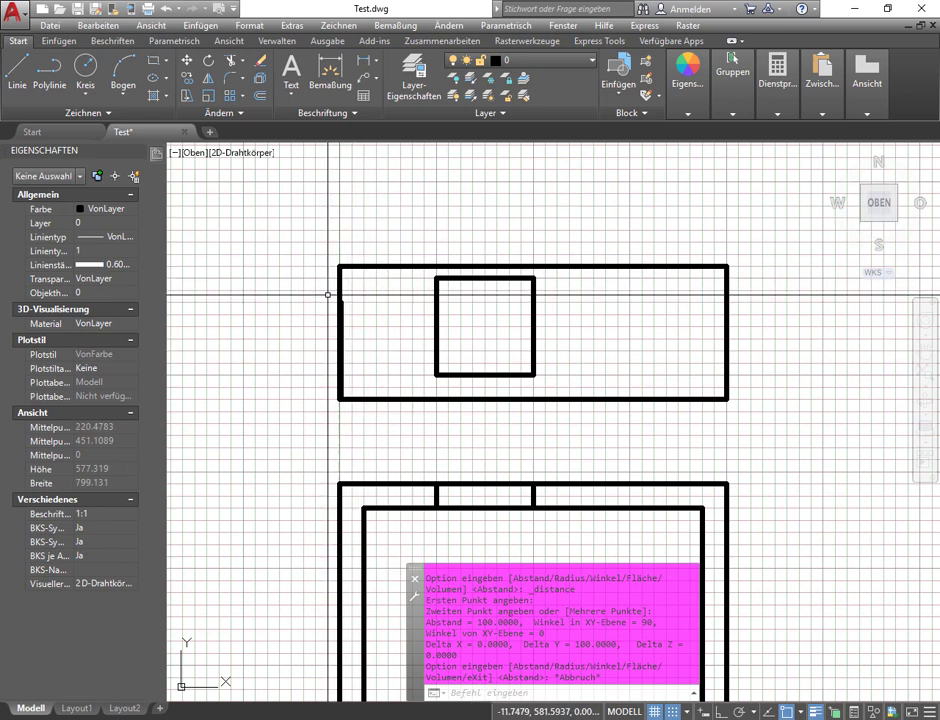
pyautogui.scroll(4, 353, 315)
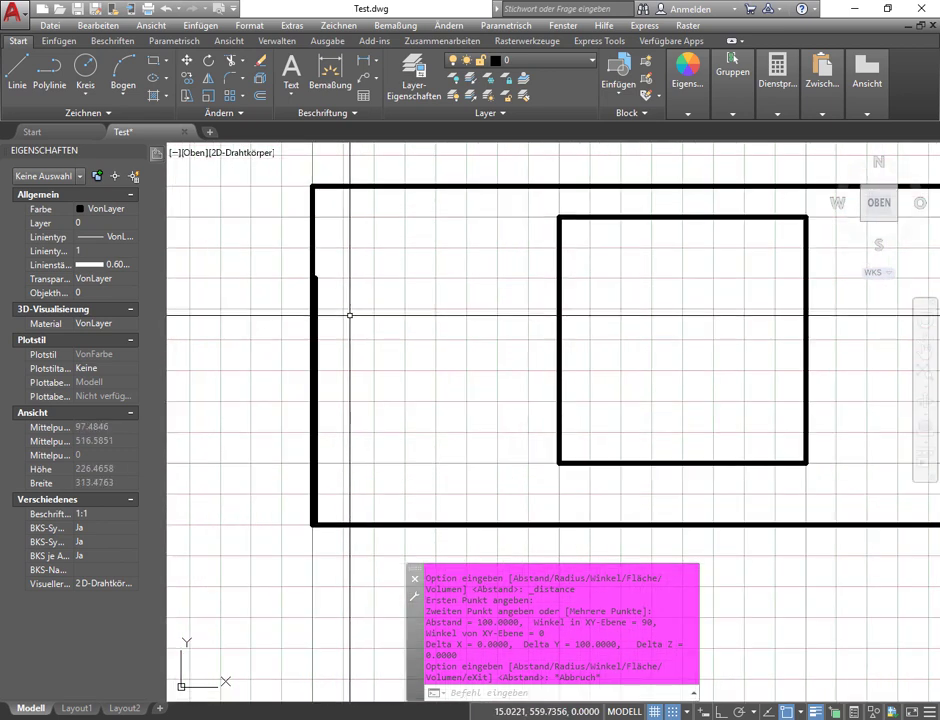
pyautogui.scroll(-4, 349, 315)
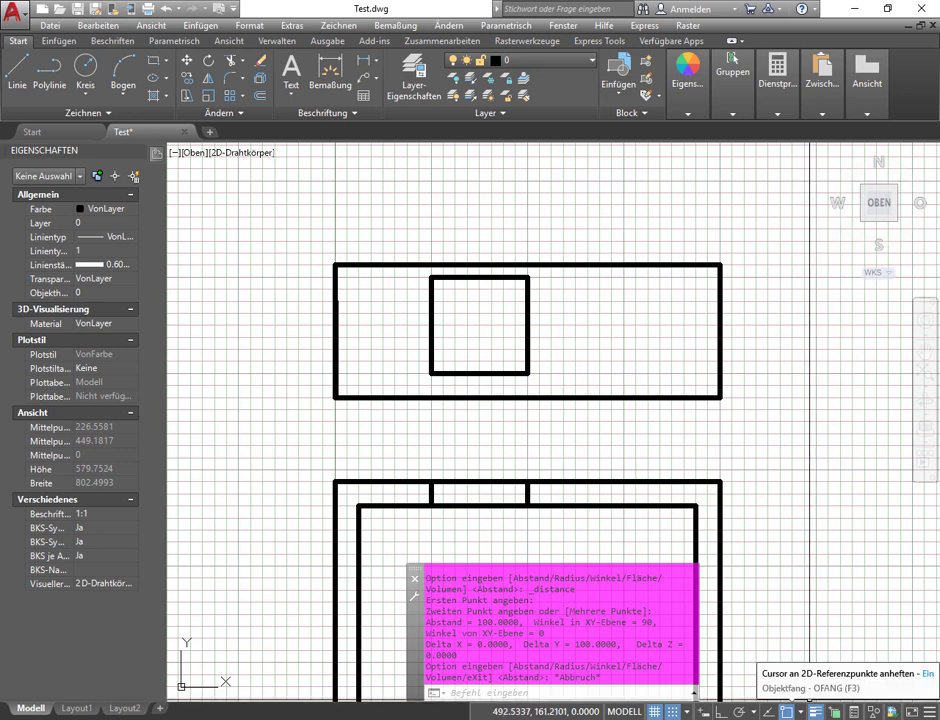
pyautogui.click(800, 712)
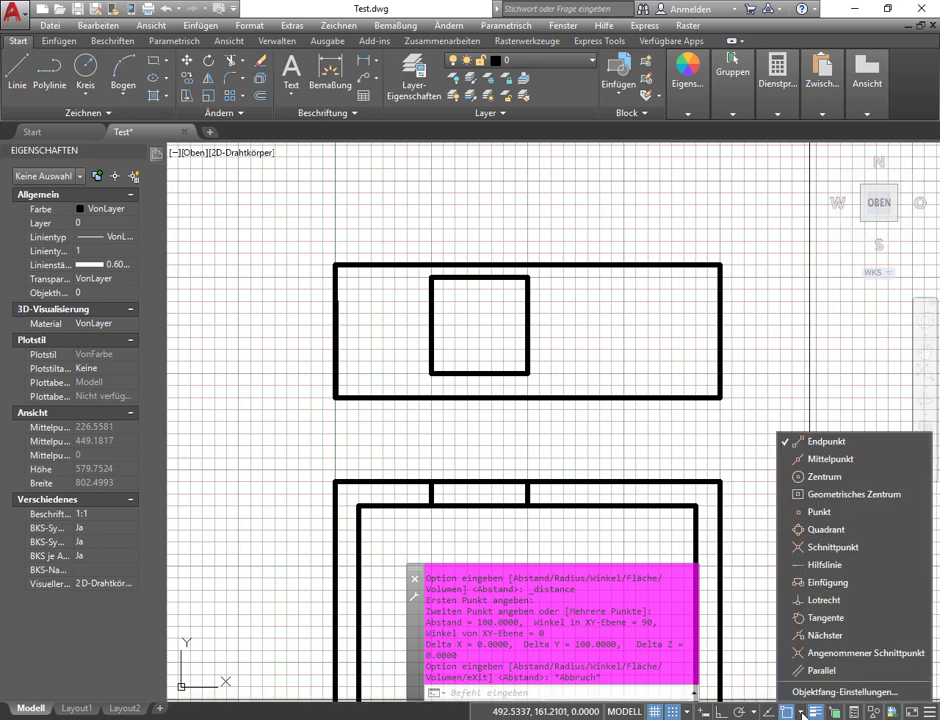
pyautogui.press('Escape')
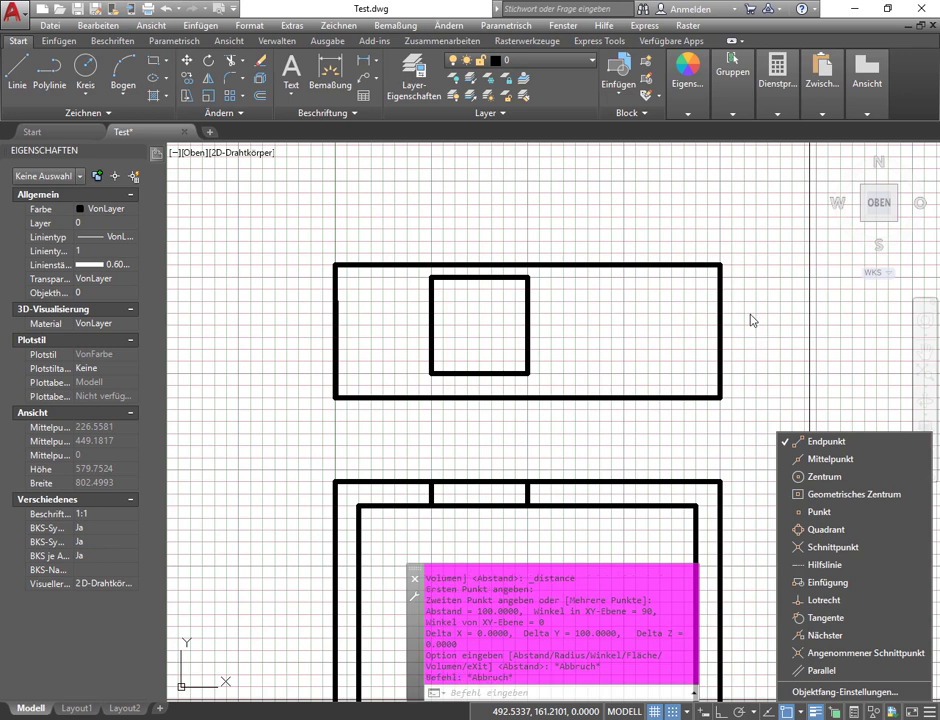
pyautogui.press('Escape')
pyautogui.press('Escape')
pyautogui.press('Escape')
pyautogui.keyDown('shift'); pyautogui.rightClick(753, 351); pyautogui.keyUp('shift')
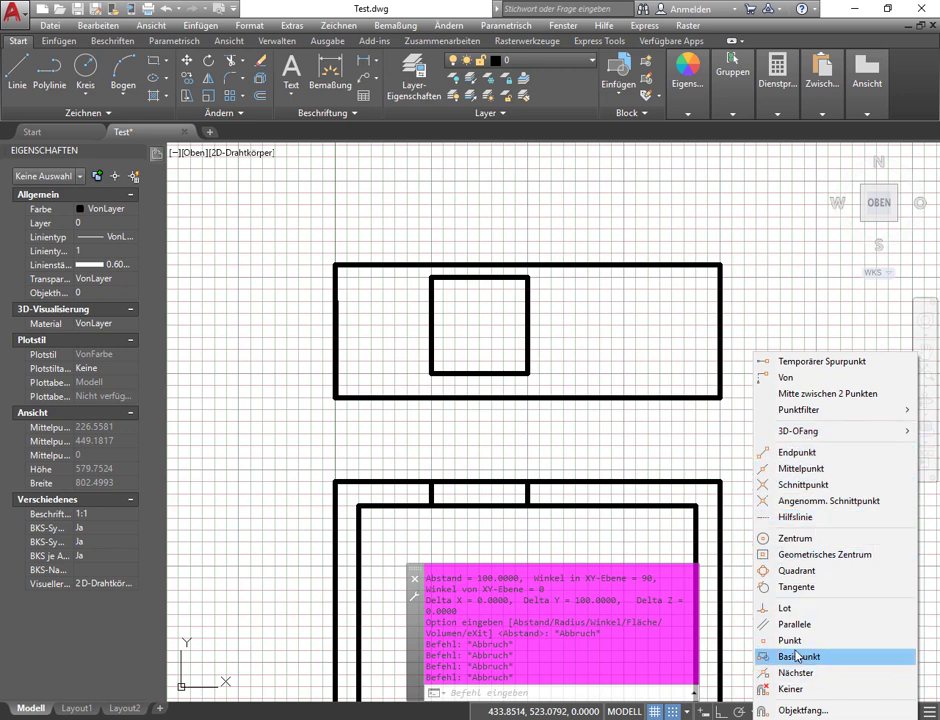
pyautogui.press('Escape')
# Open the Object Snap settings, where only Endpoint is enabled.
pyautogui.click(801, 711)
pyautogui.click(804, 707)
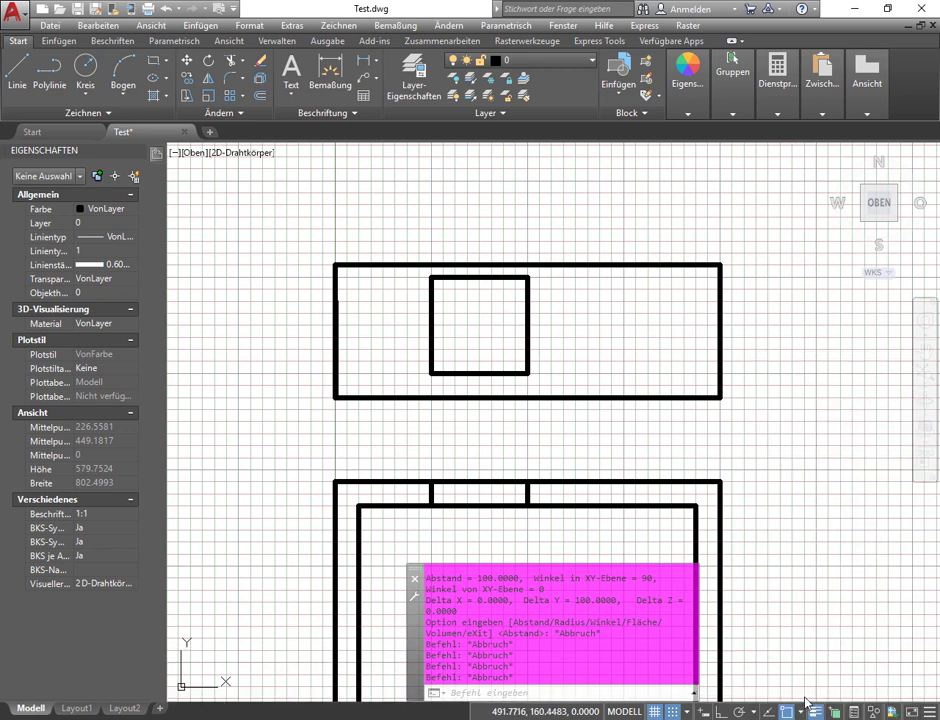
pyautogui.rightClick(806, 703)
pyautogui.click(840, 688)
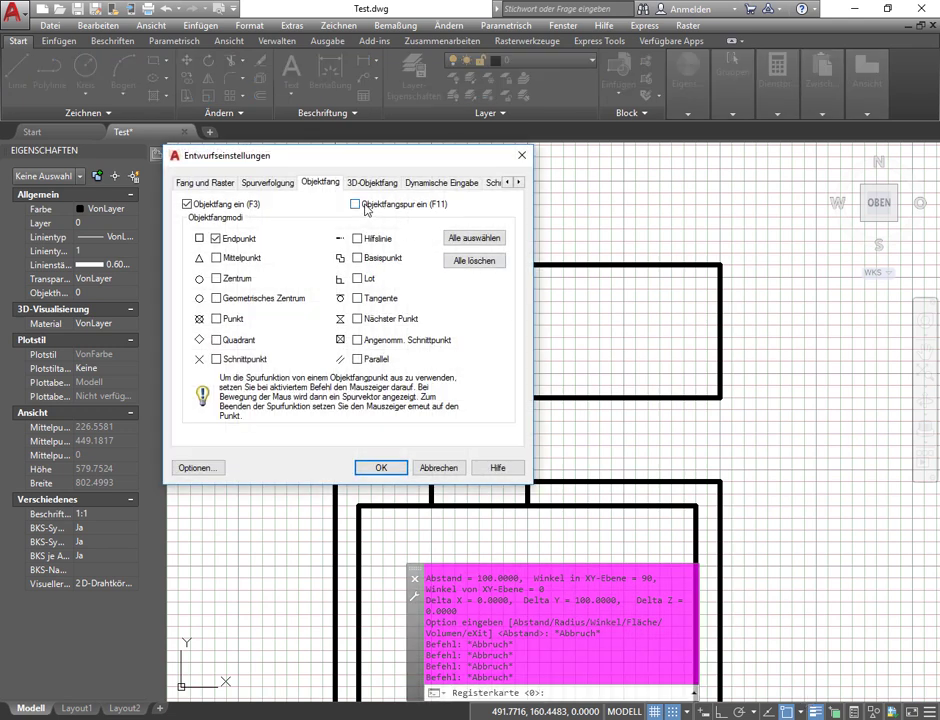